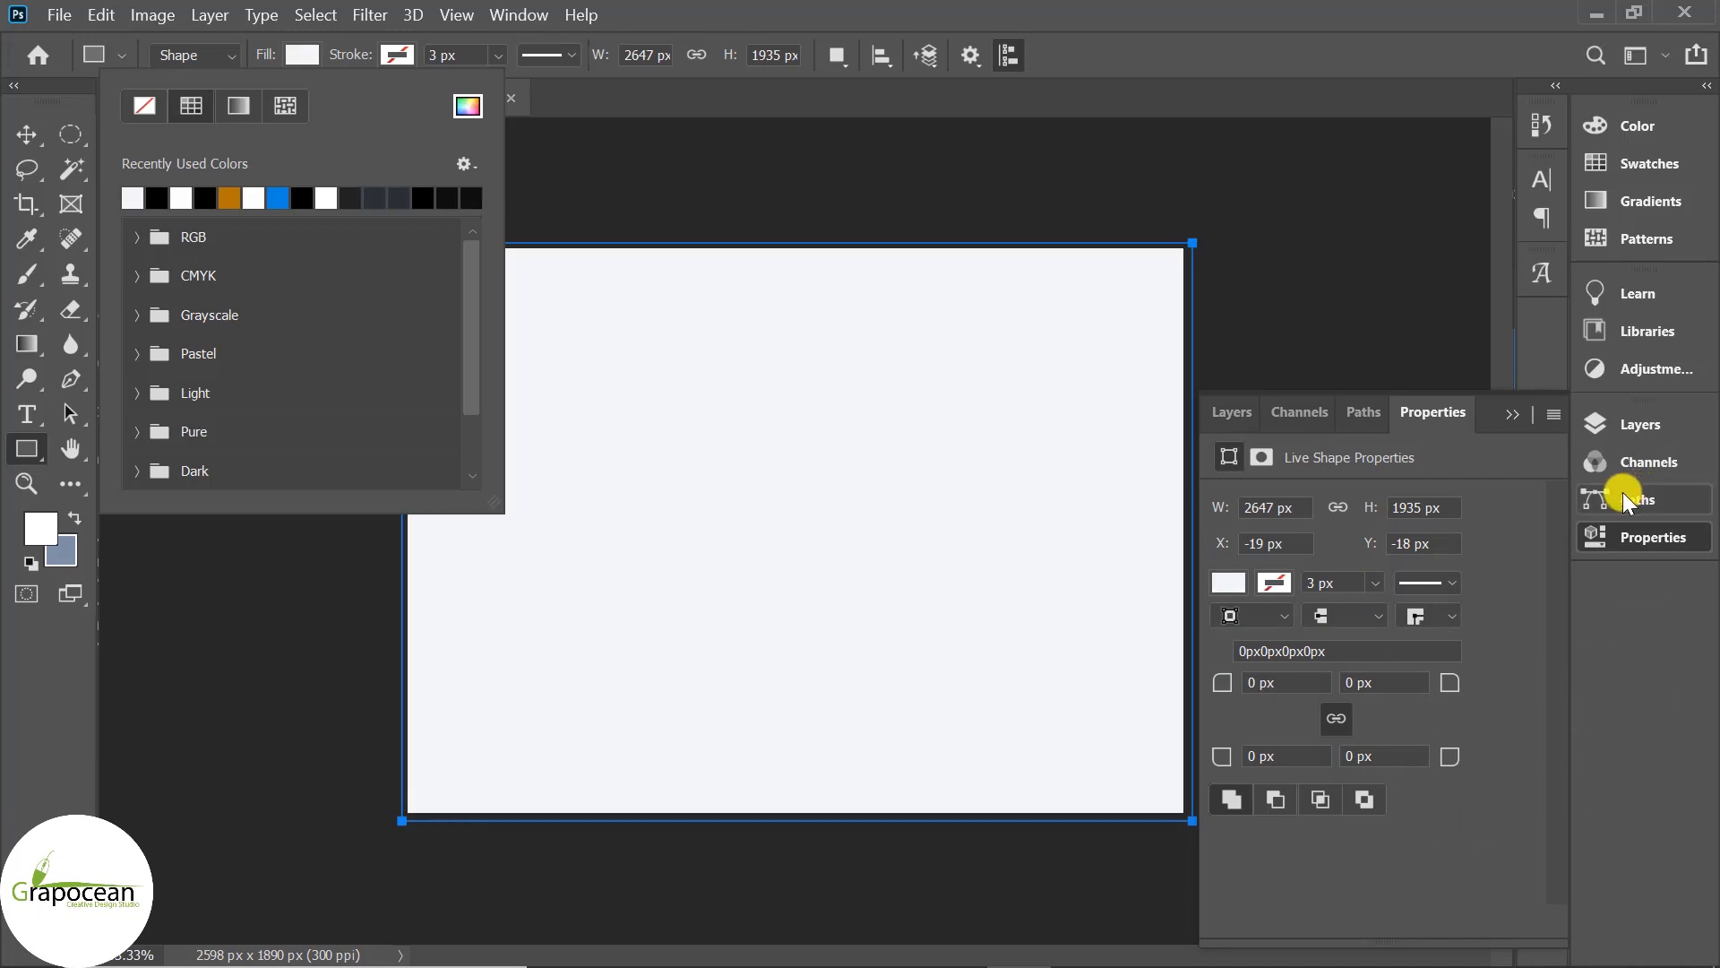
Close the Fill swatch popup, switch to the Move tool and show the Layers panel.
left_click(26, 135)
scroll(759, 676, "up", 1)
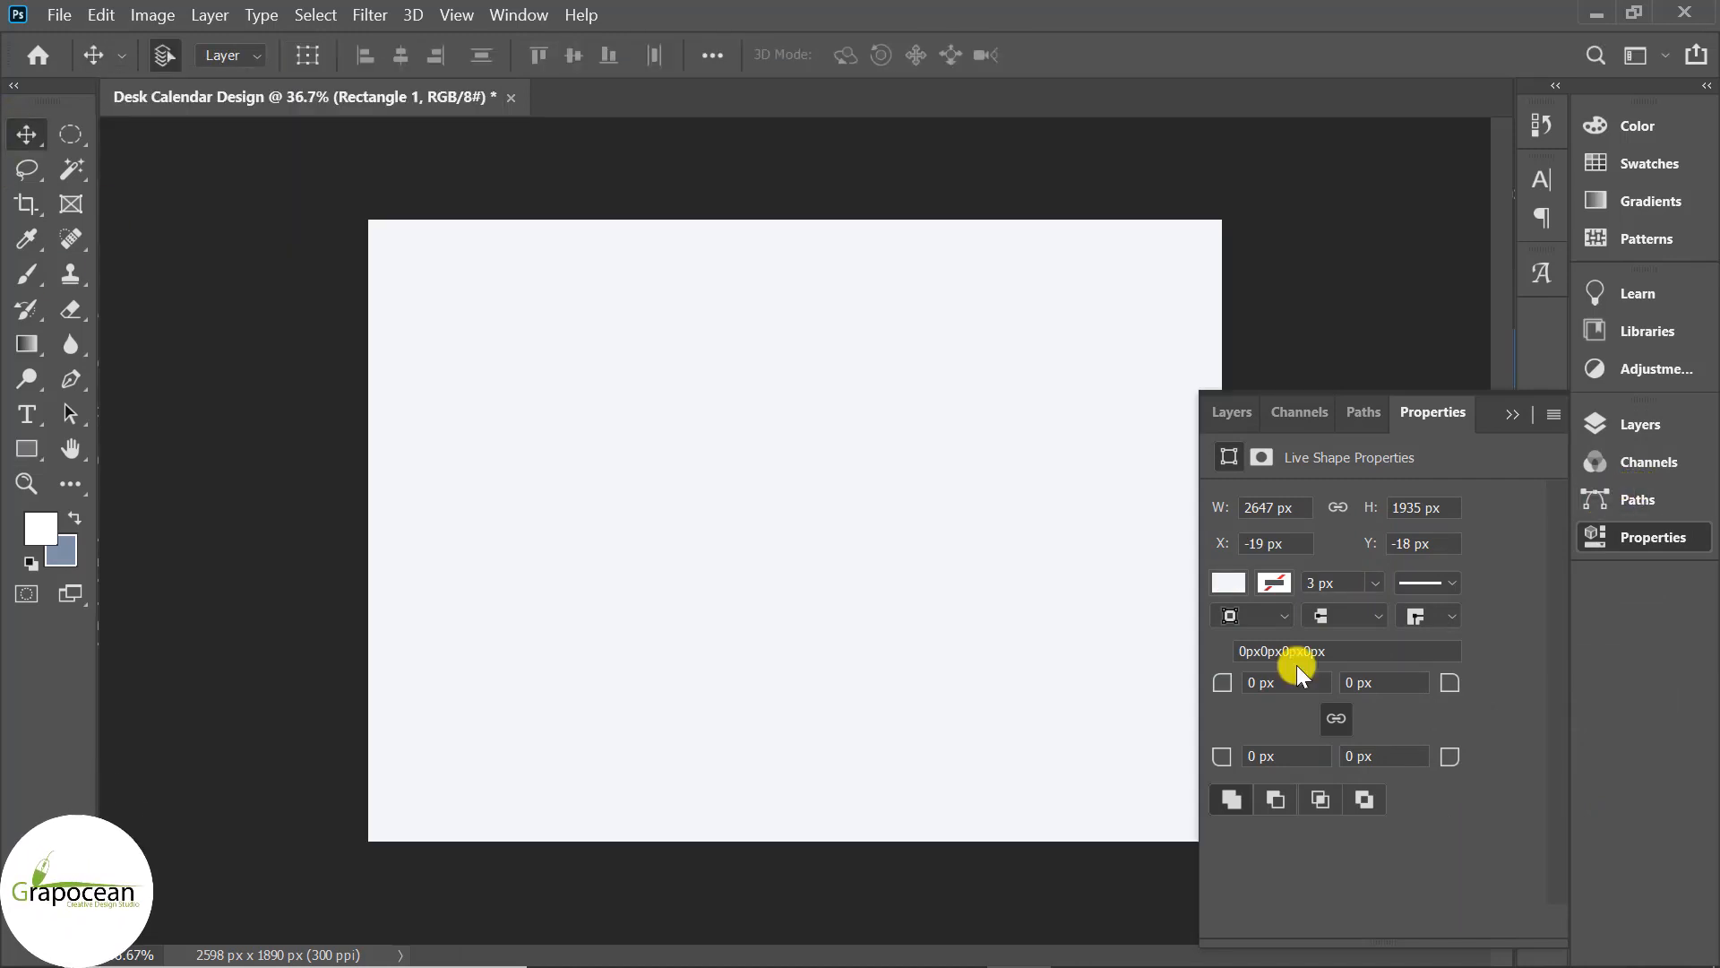
left_click(1509, 413)
left_click(1627, 424)
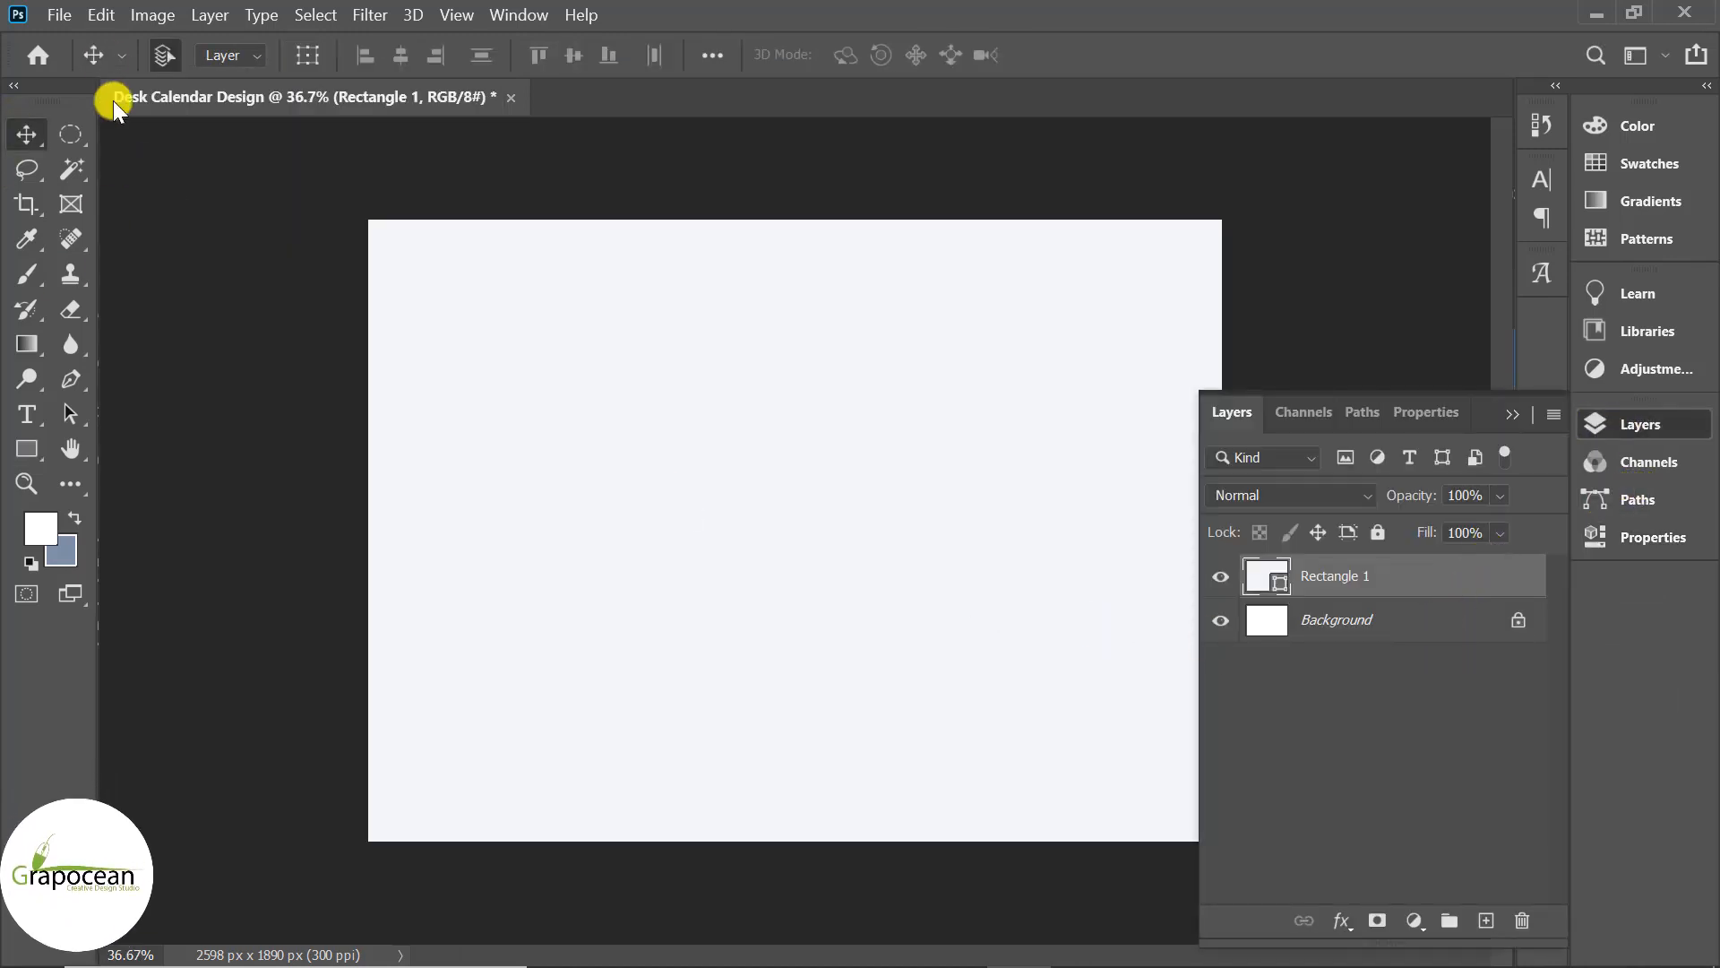
Open the butterfly JPG photo from disk.
left_click(65, 15)
left_click(81, 57)
left_click(309, 253)
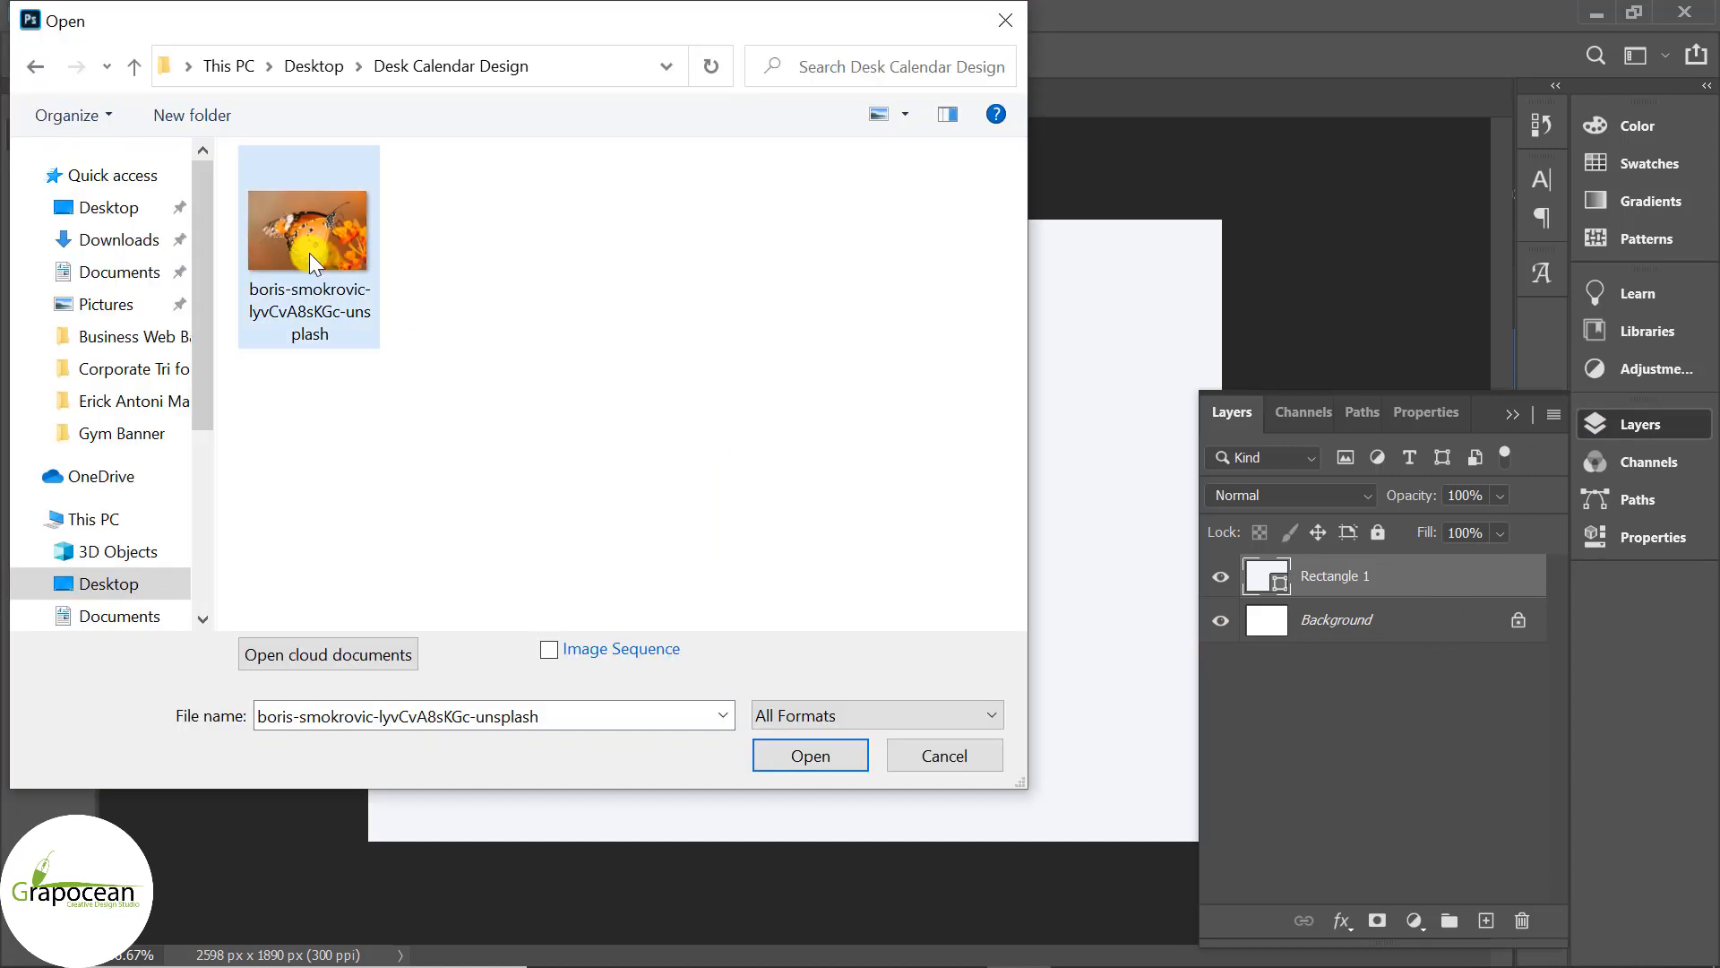
left_click(831, 757)
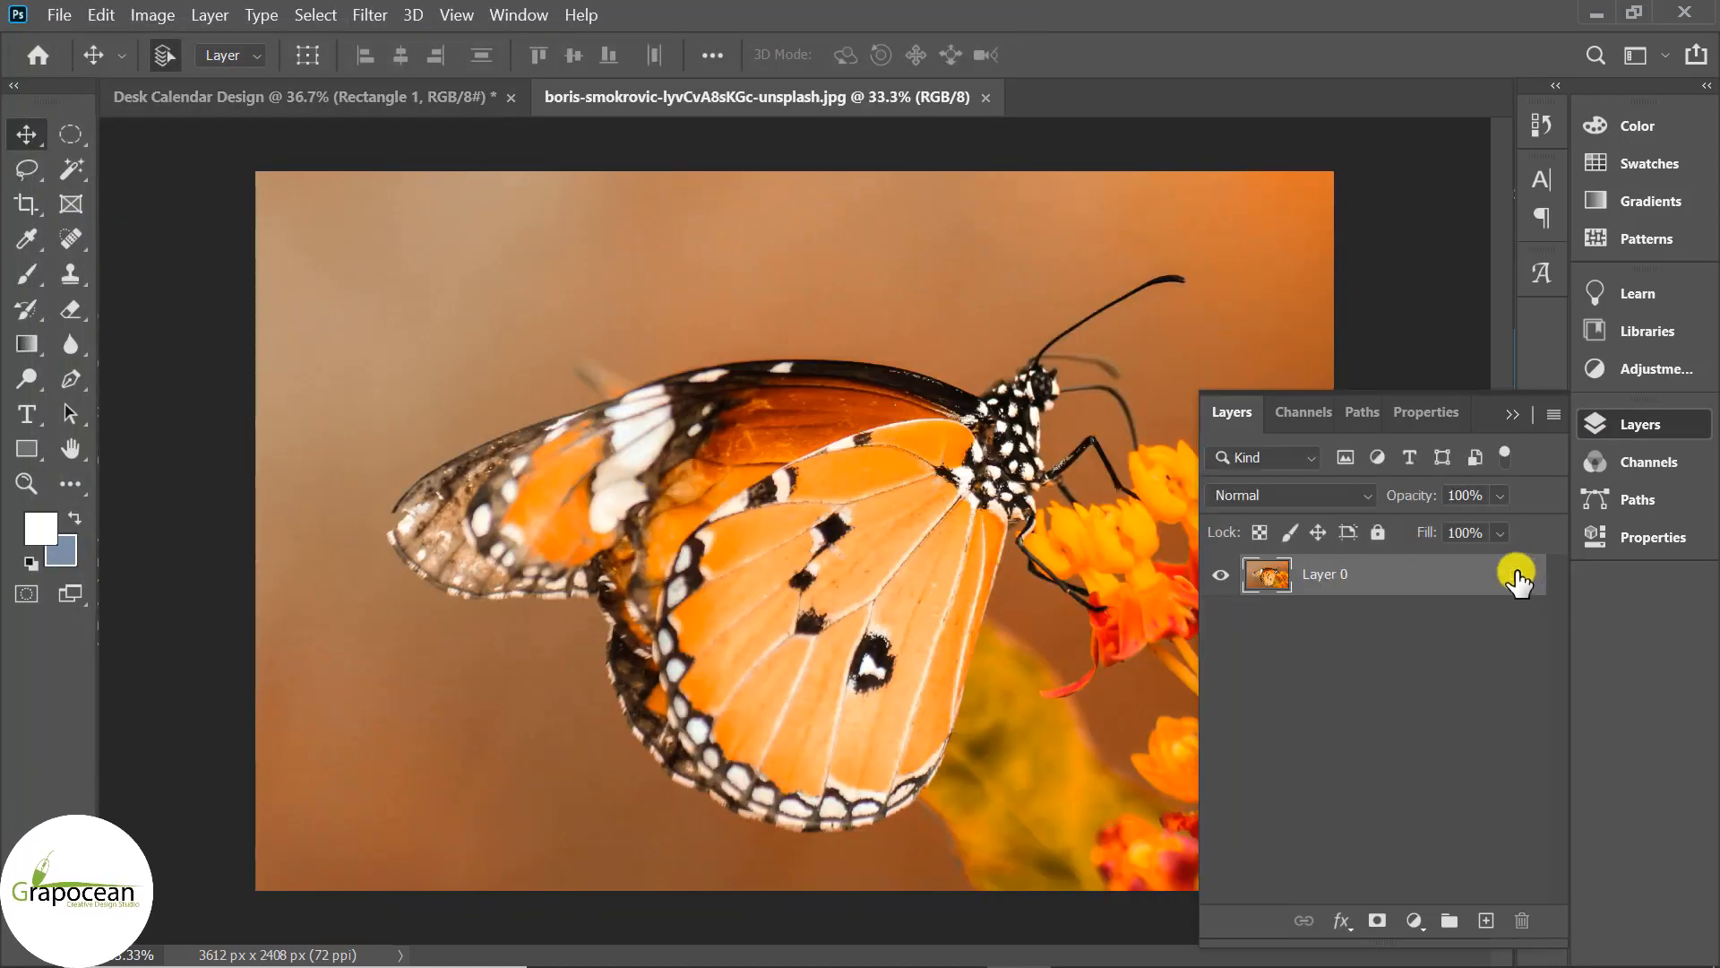
Drag the butterfly into the calendar and scale it to about 49% on the page's left.
left_click_drag(990, 395, 612, 594)
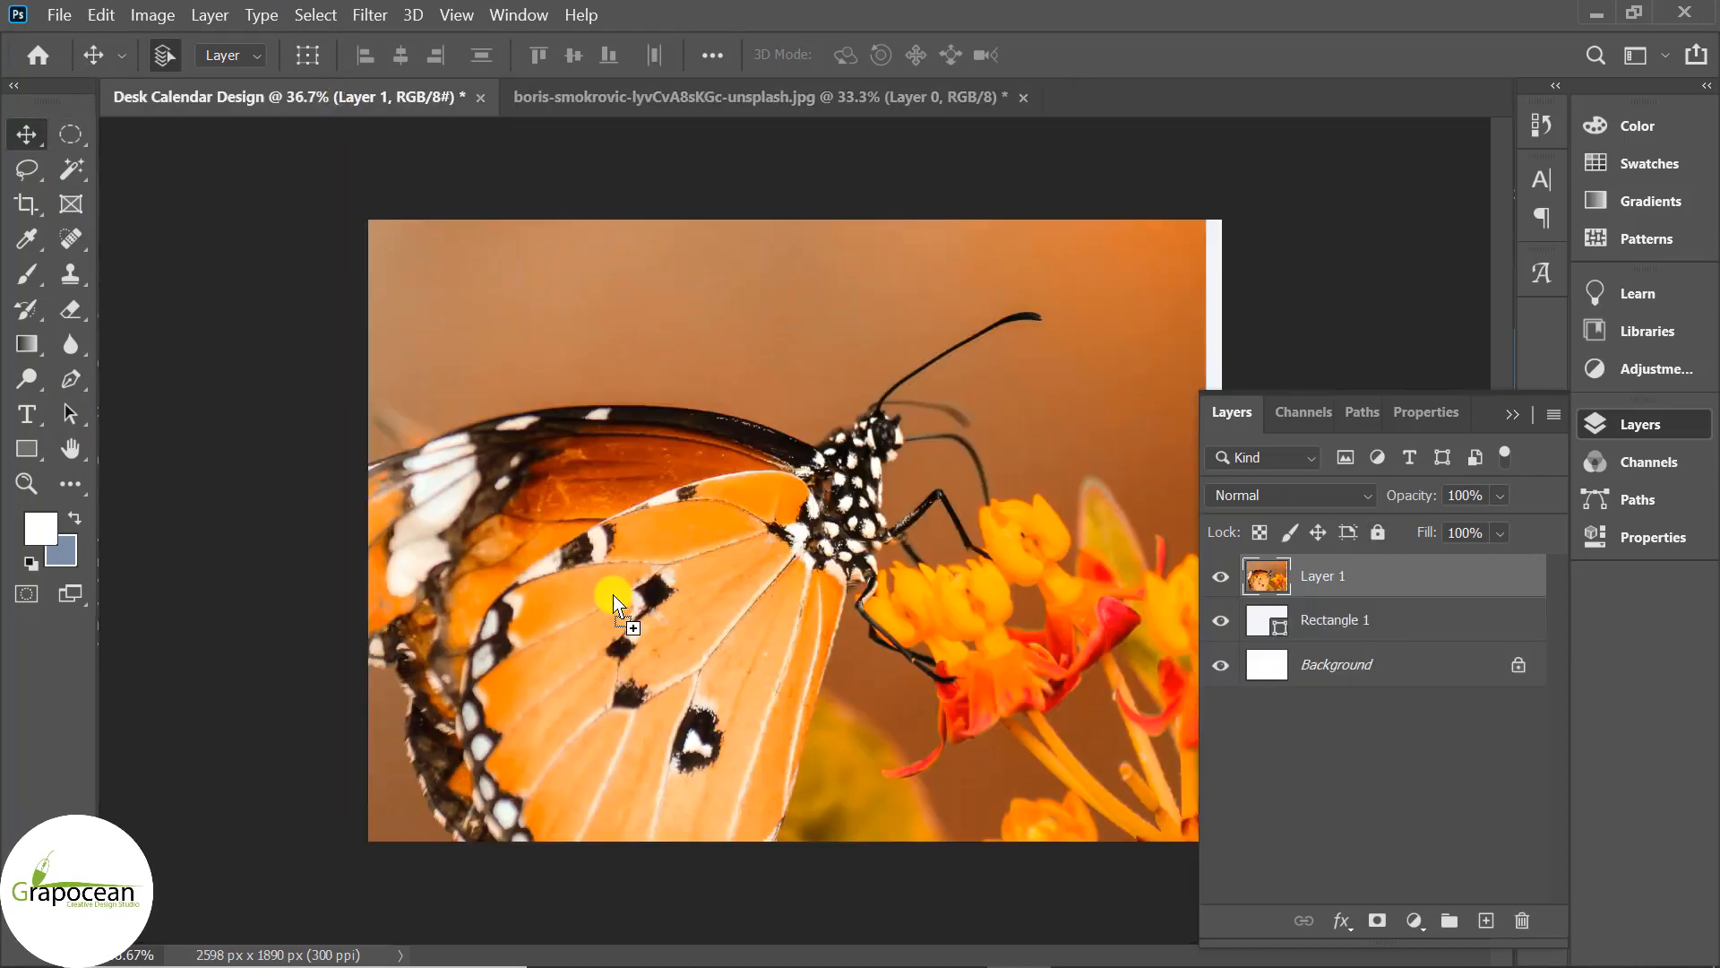
left_click(101, 15)
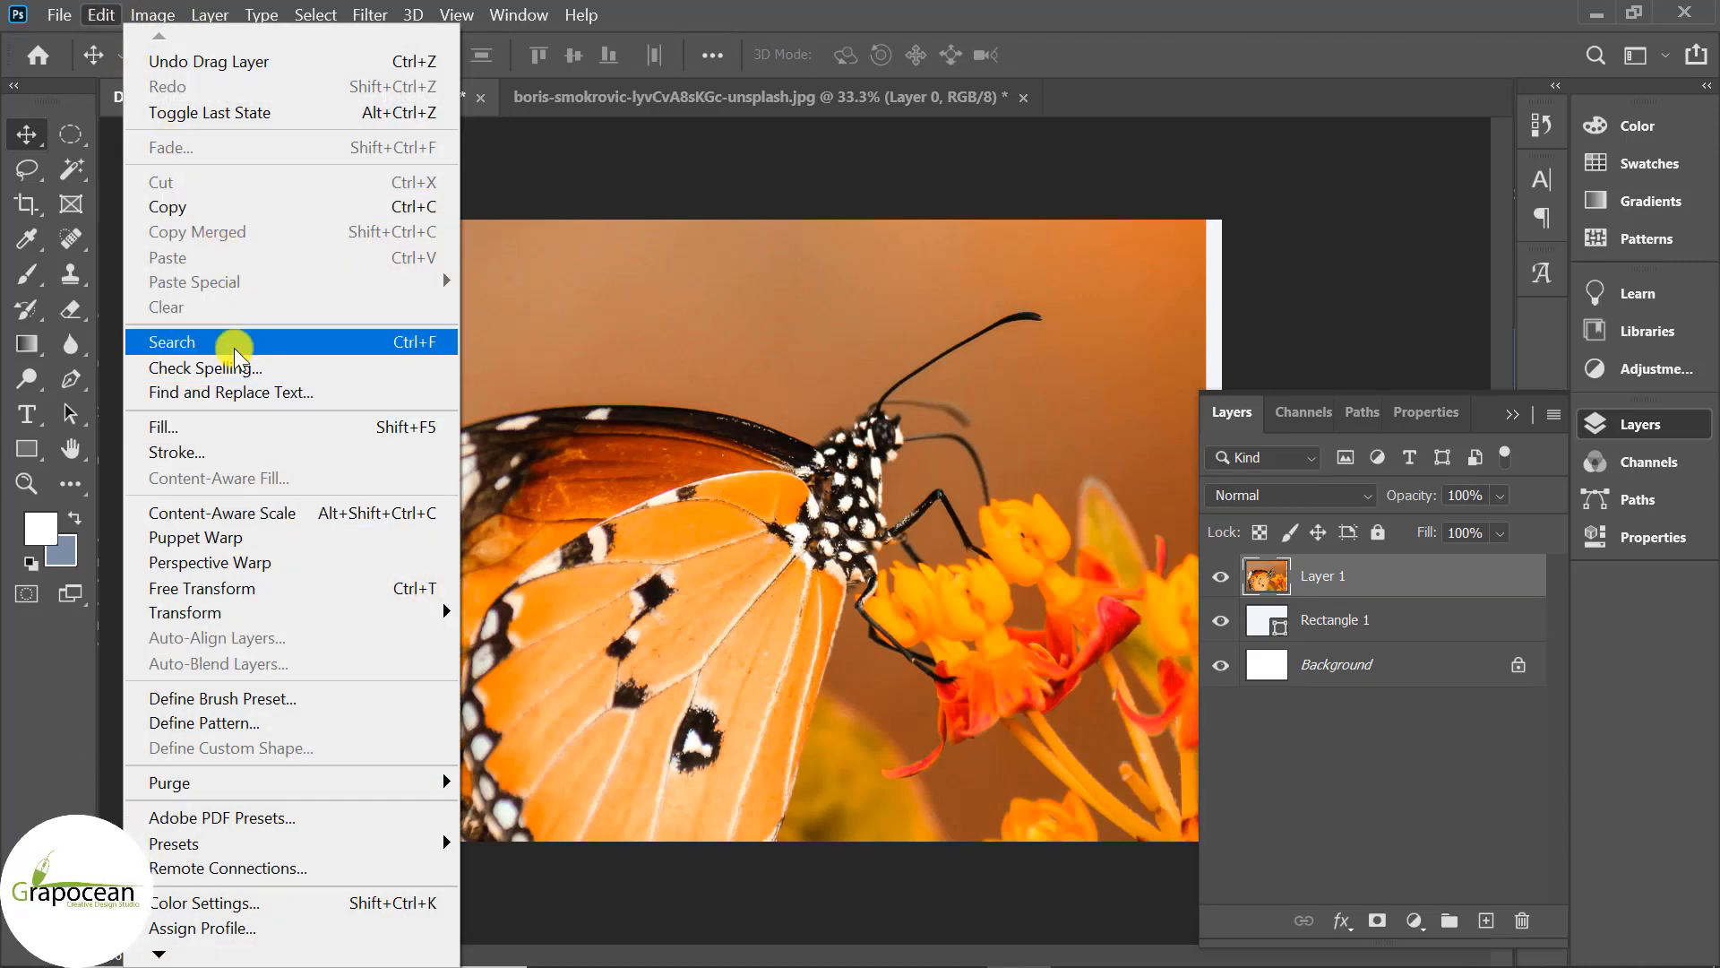
left_click(288, 591)
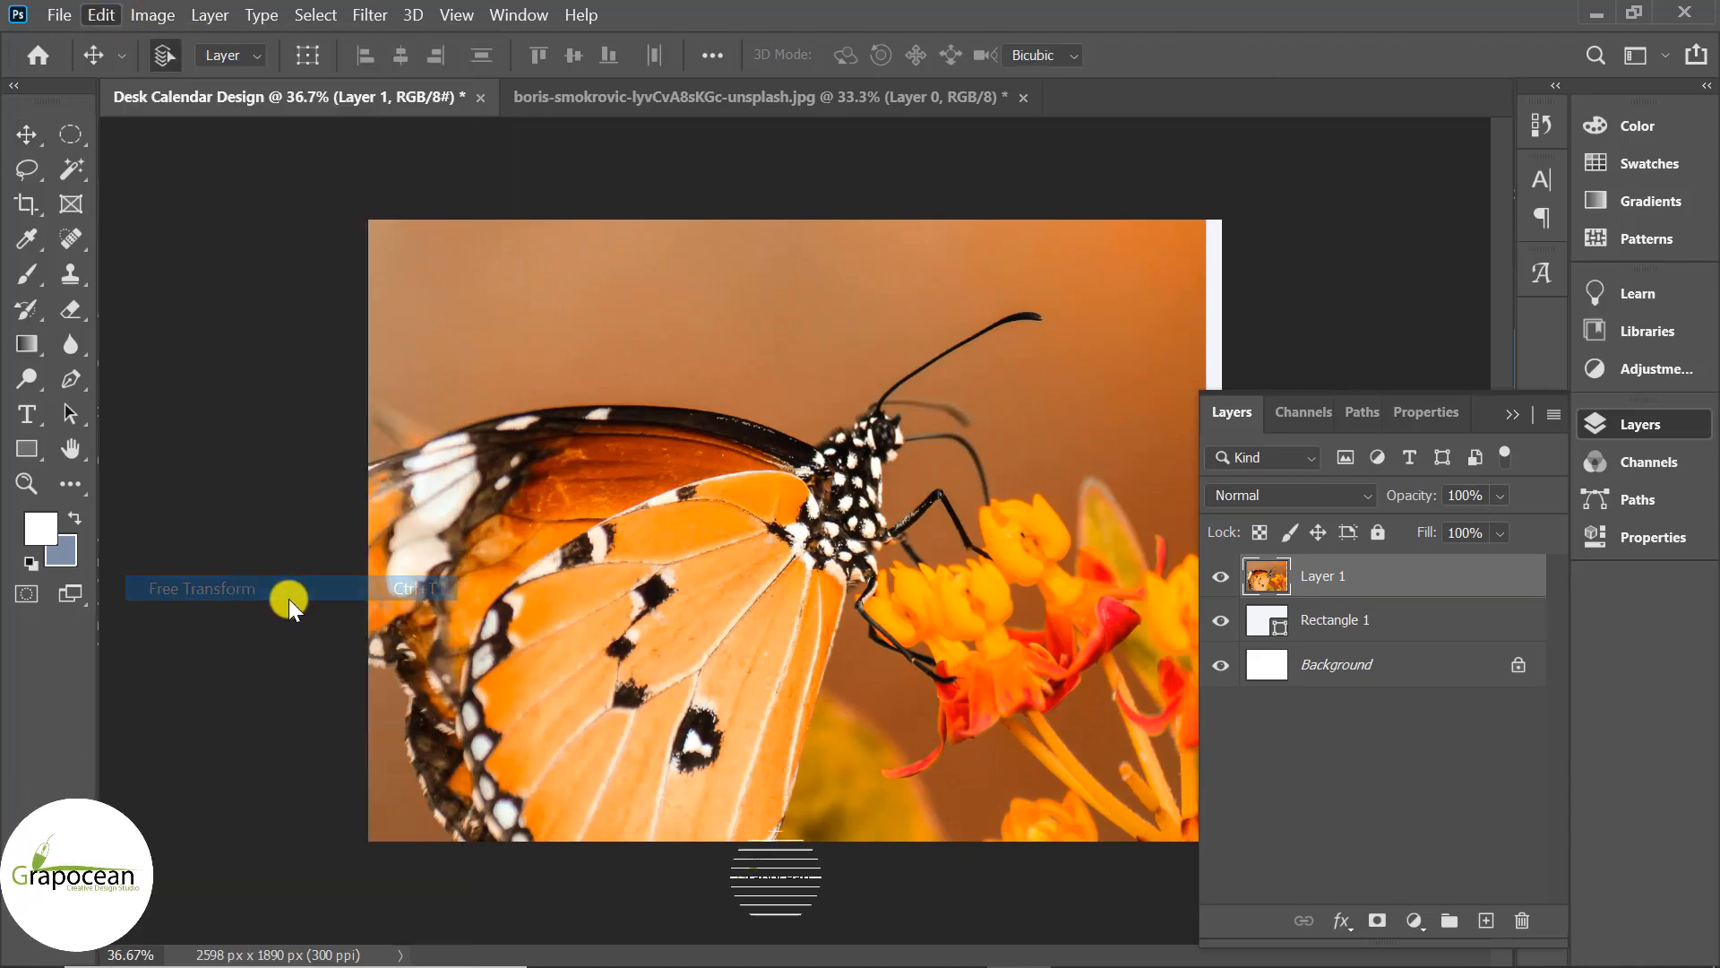
scroll(289, 599, "down", 5)
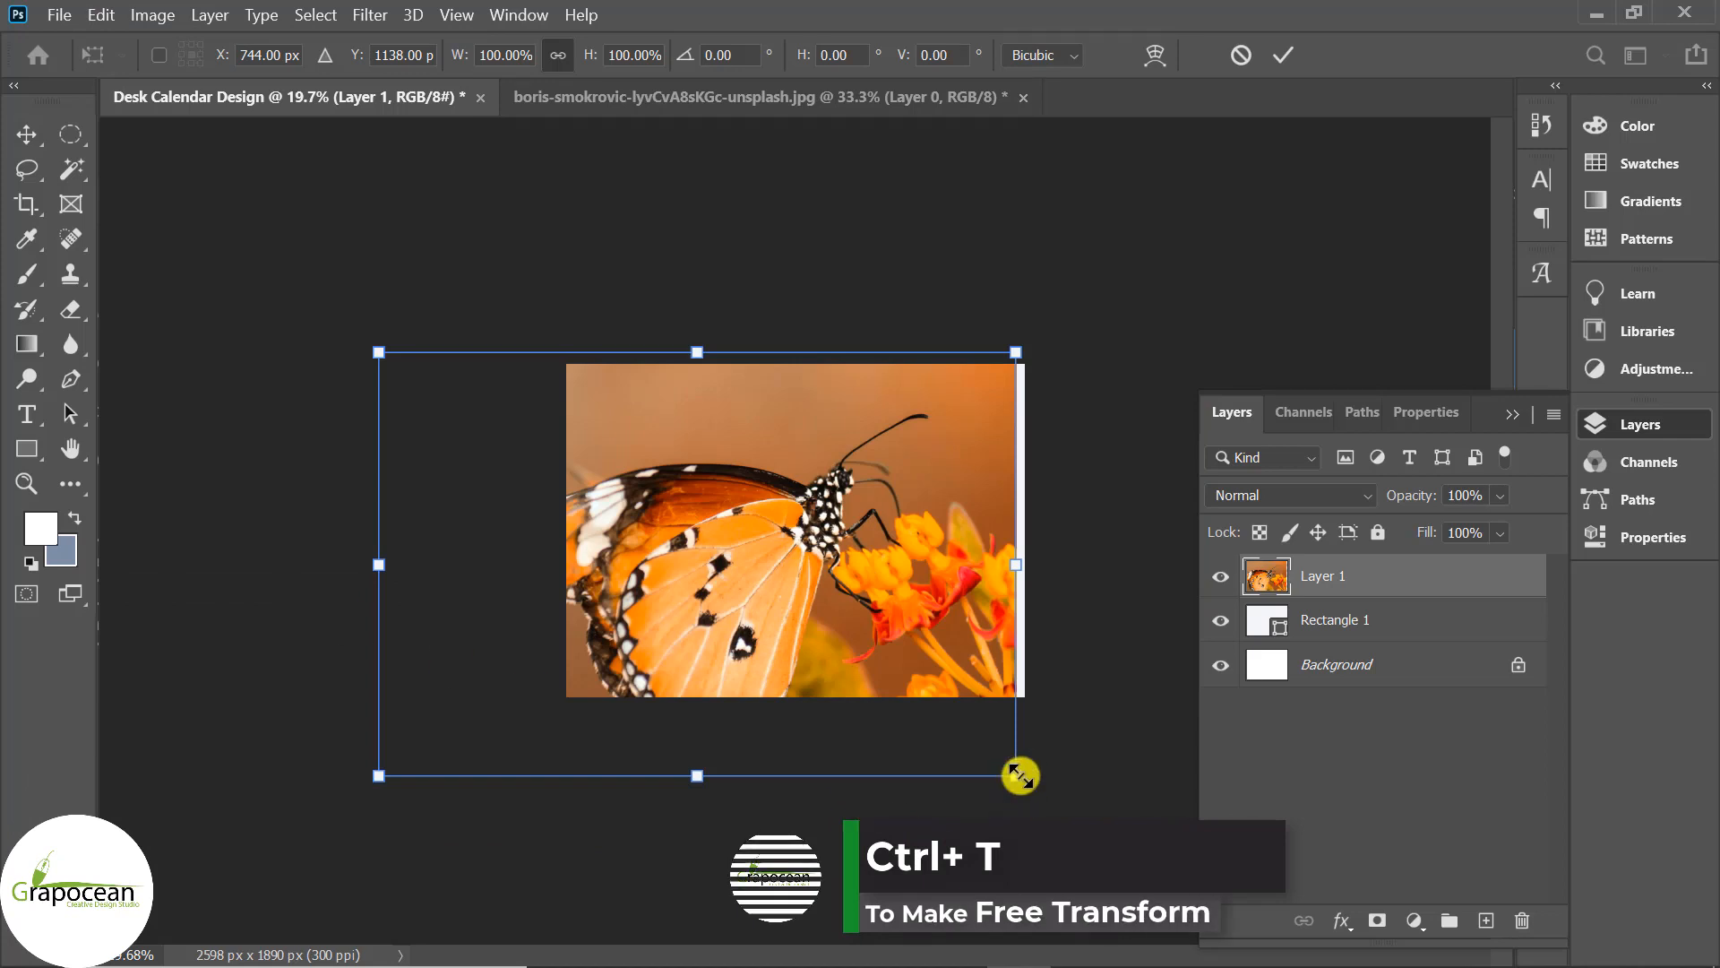
left_click_drag(1020, 776, 825, 709)
left_click_drag(764, 591, 792, 559)
left_click(912, 518)
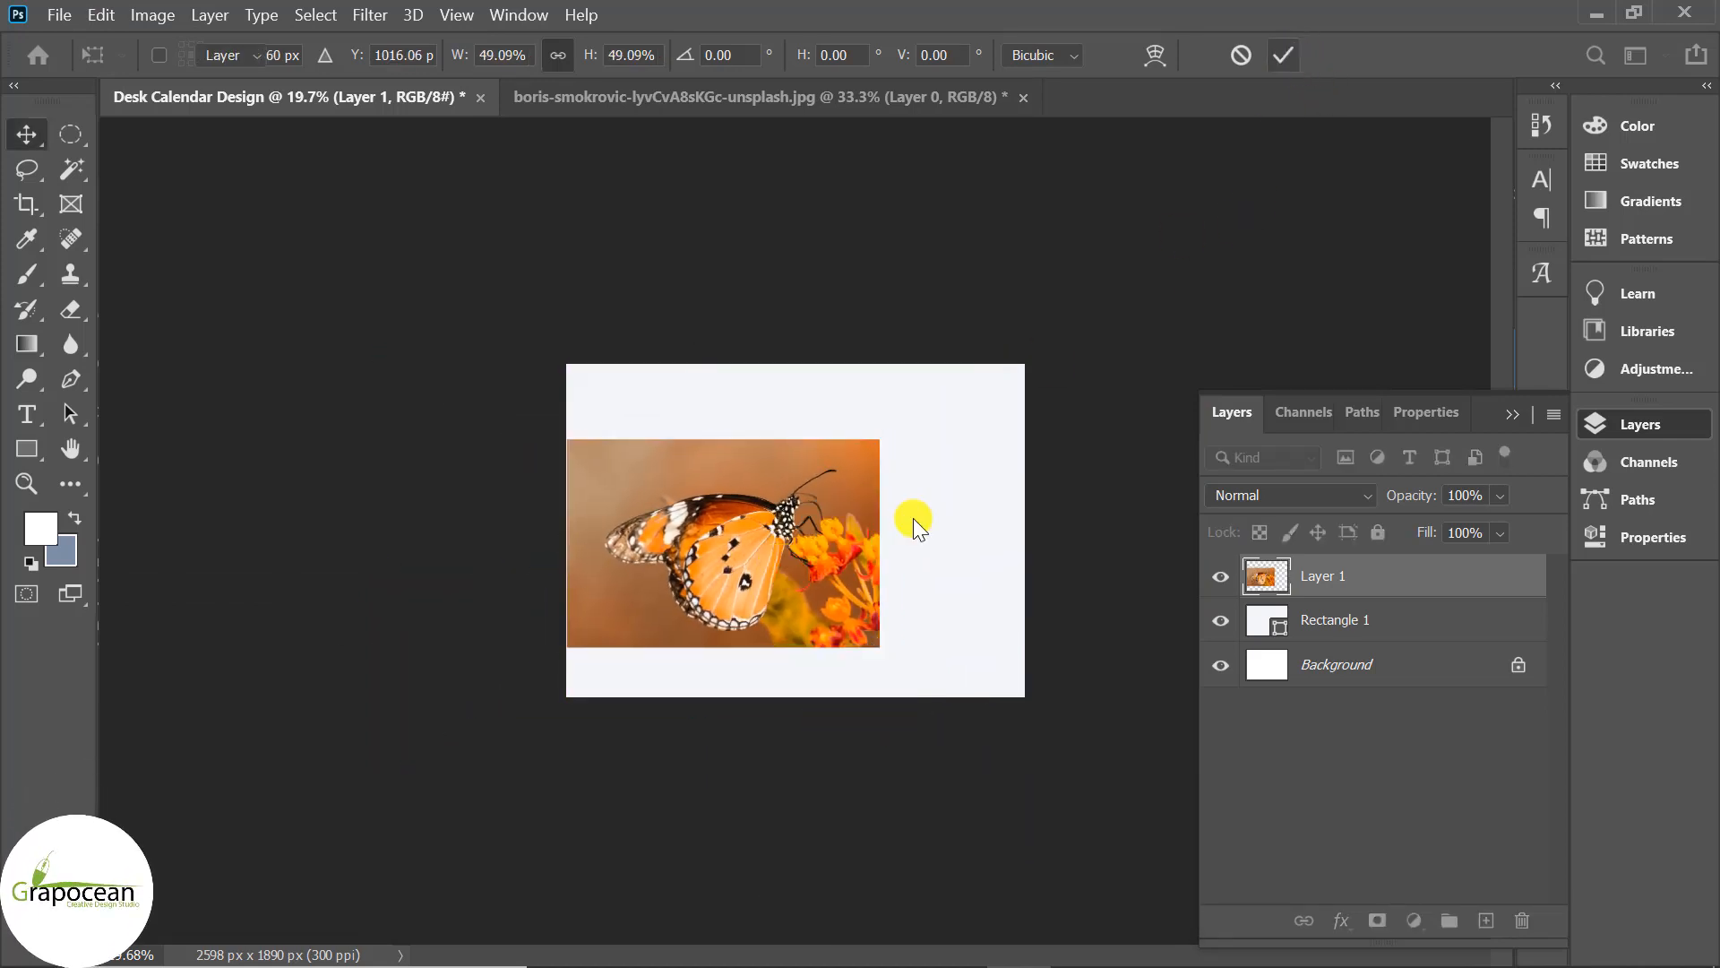
scroll(879, 599, "up", 2)
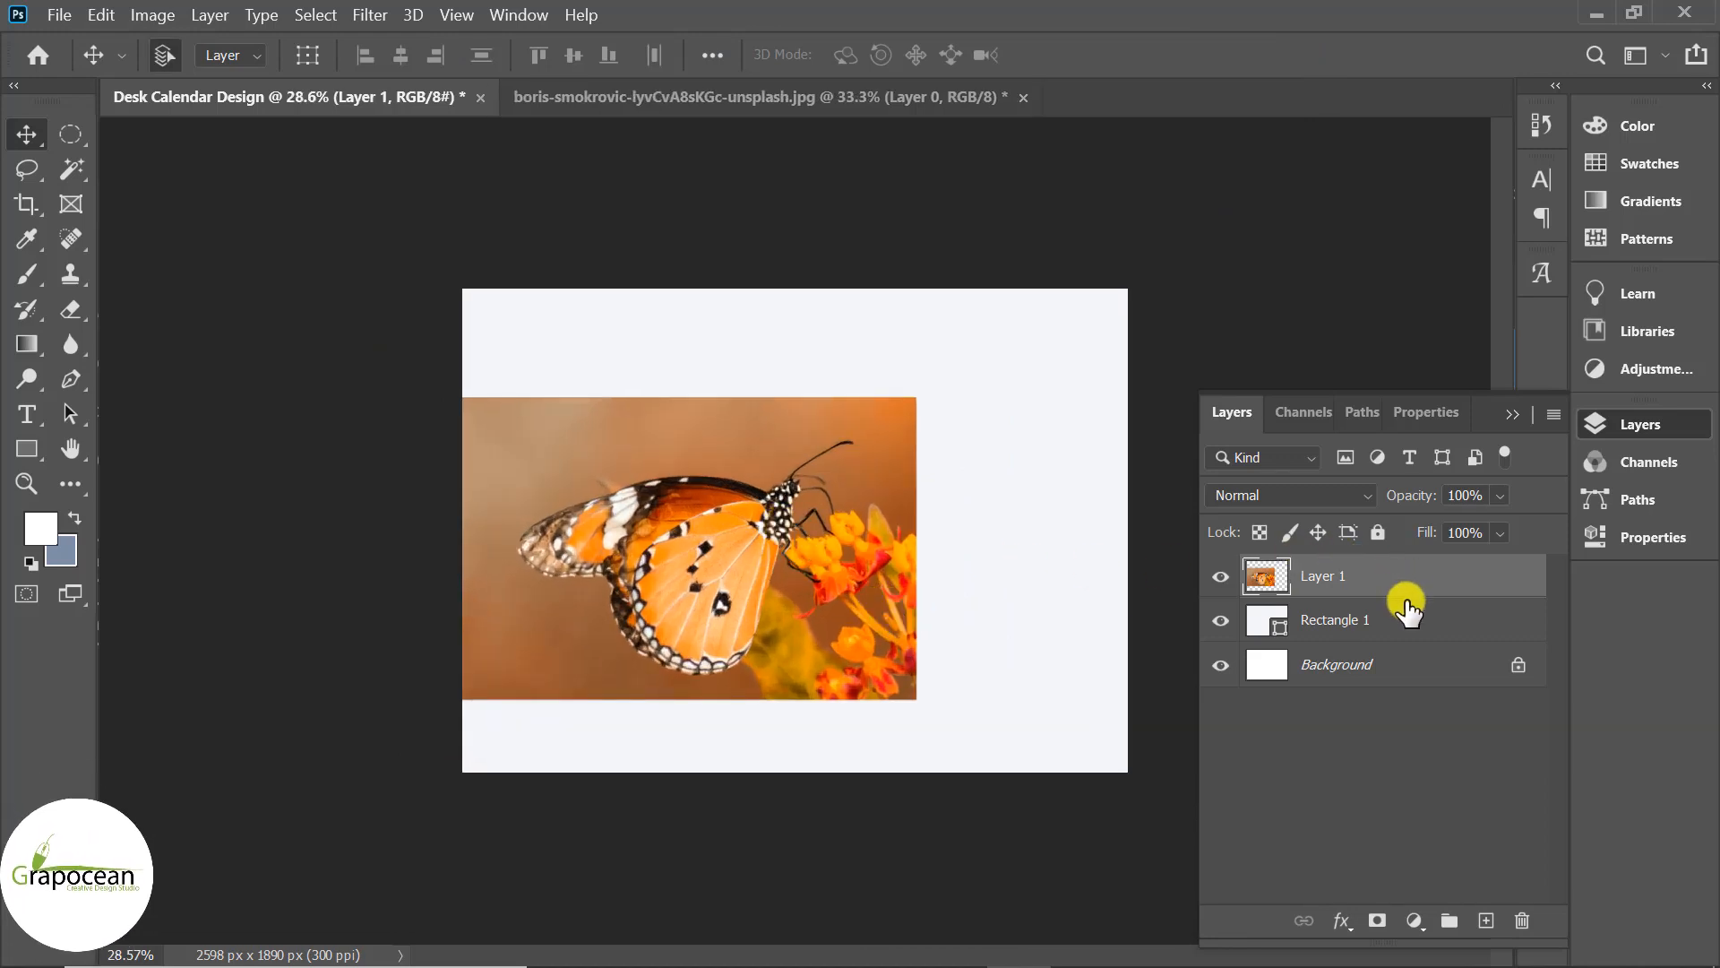
Duplicate the butterfly layer and bring up the Filter Gallery's Artistic filters.
key("ctrl+j")
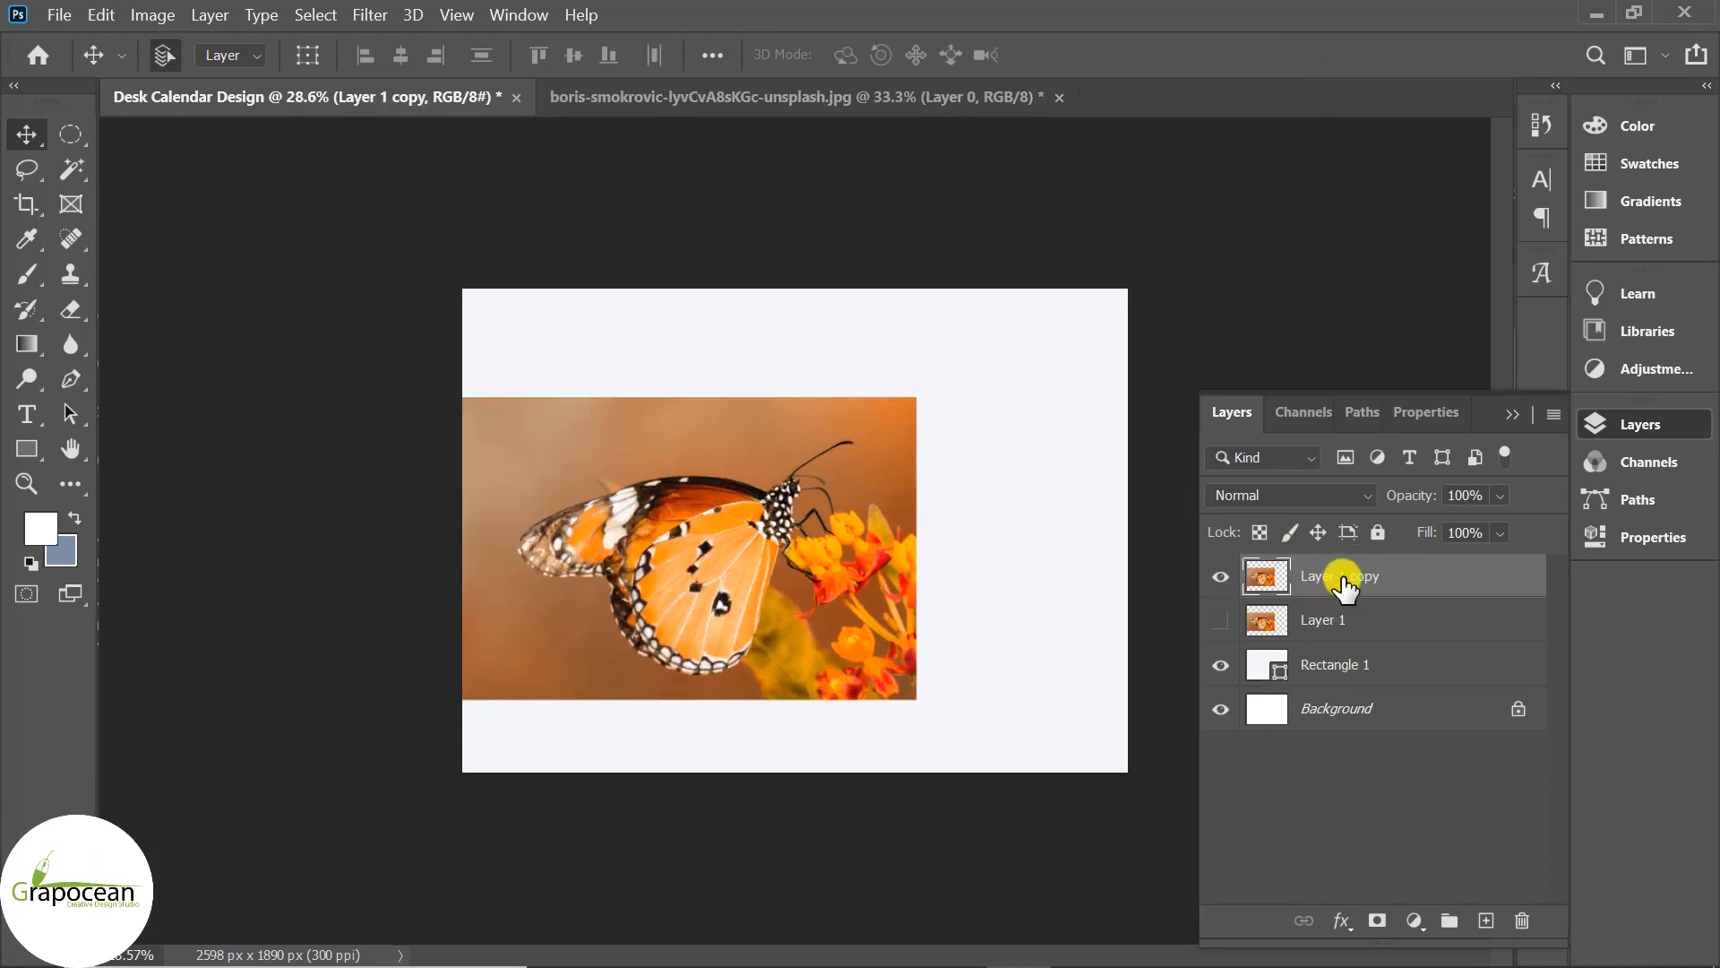
left_click(374, 17)
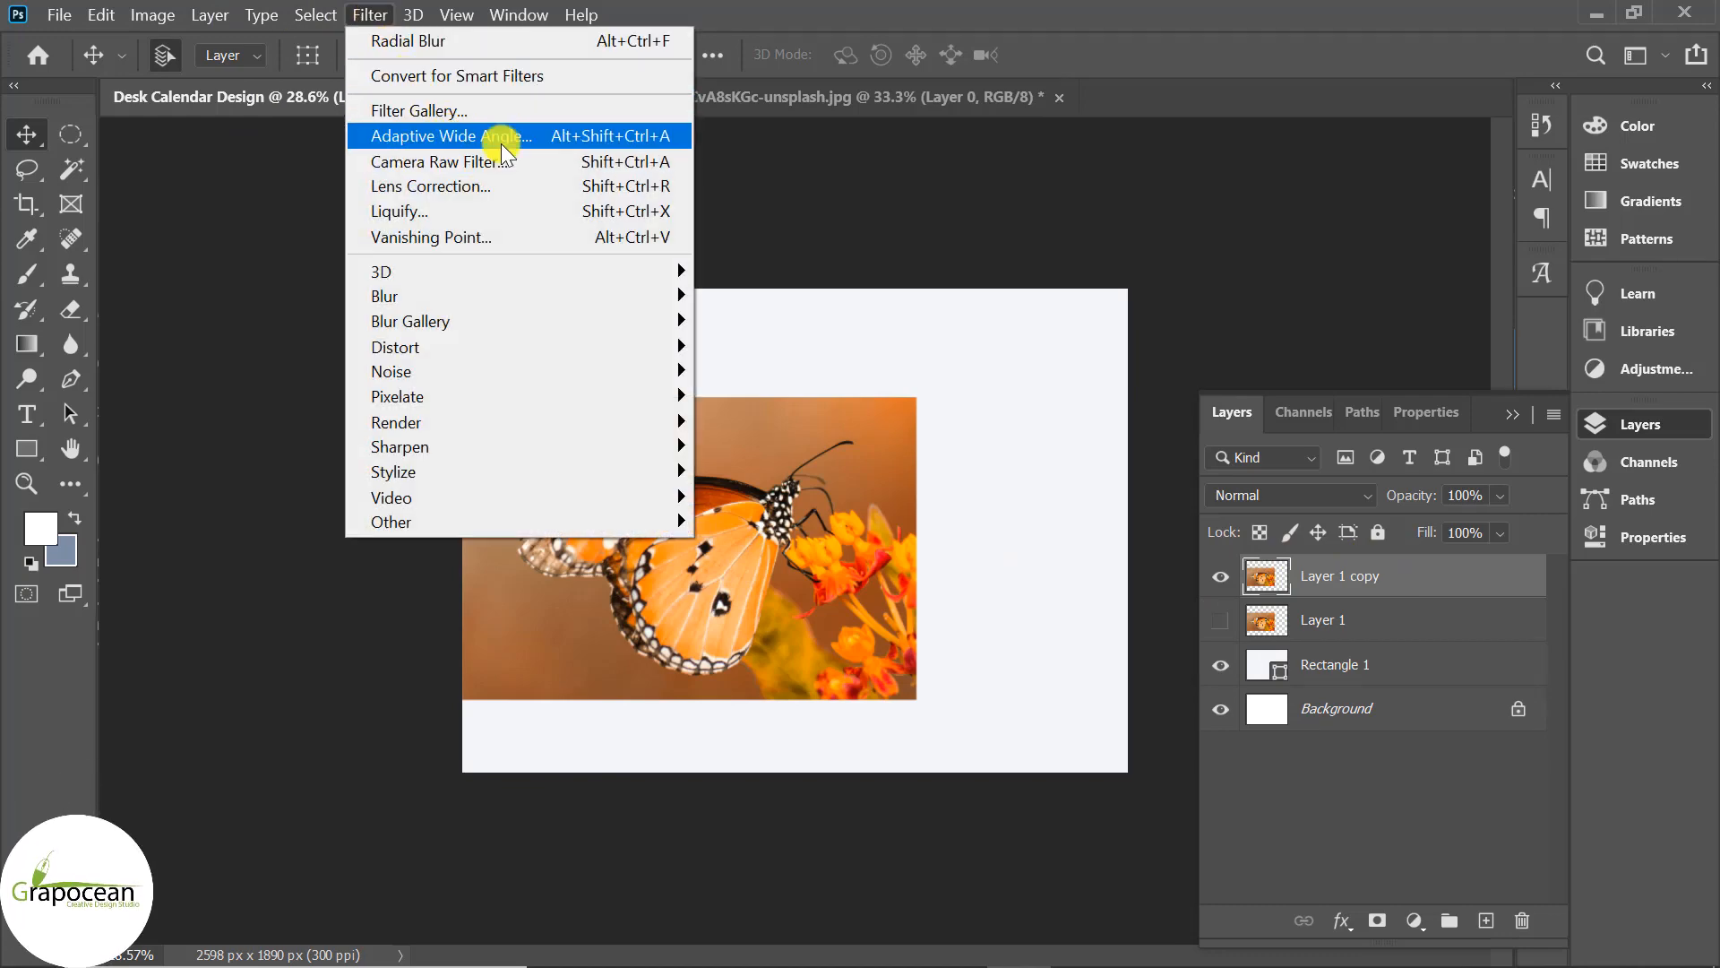
left_click(419, 110)
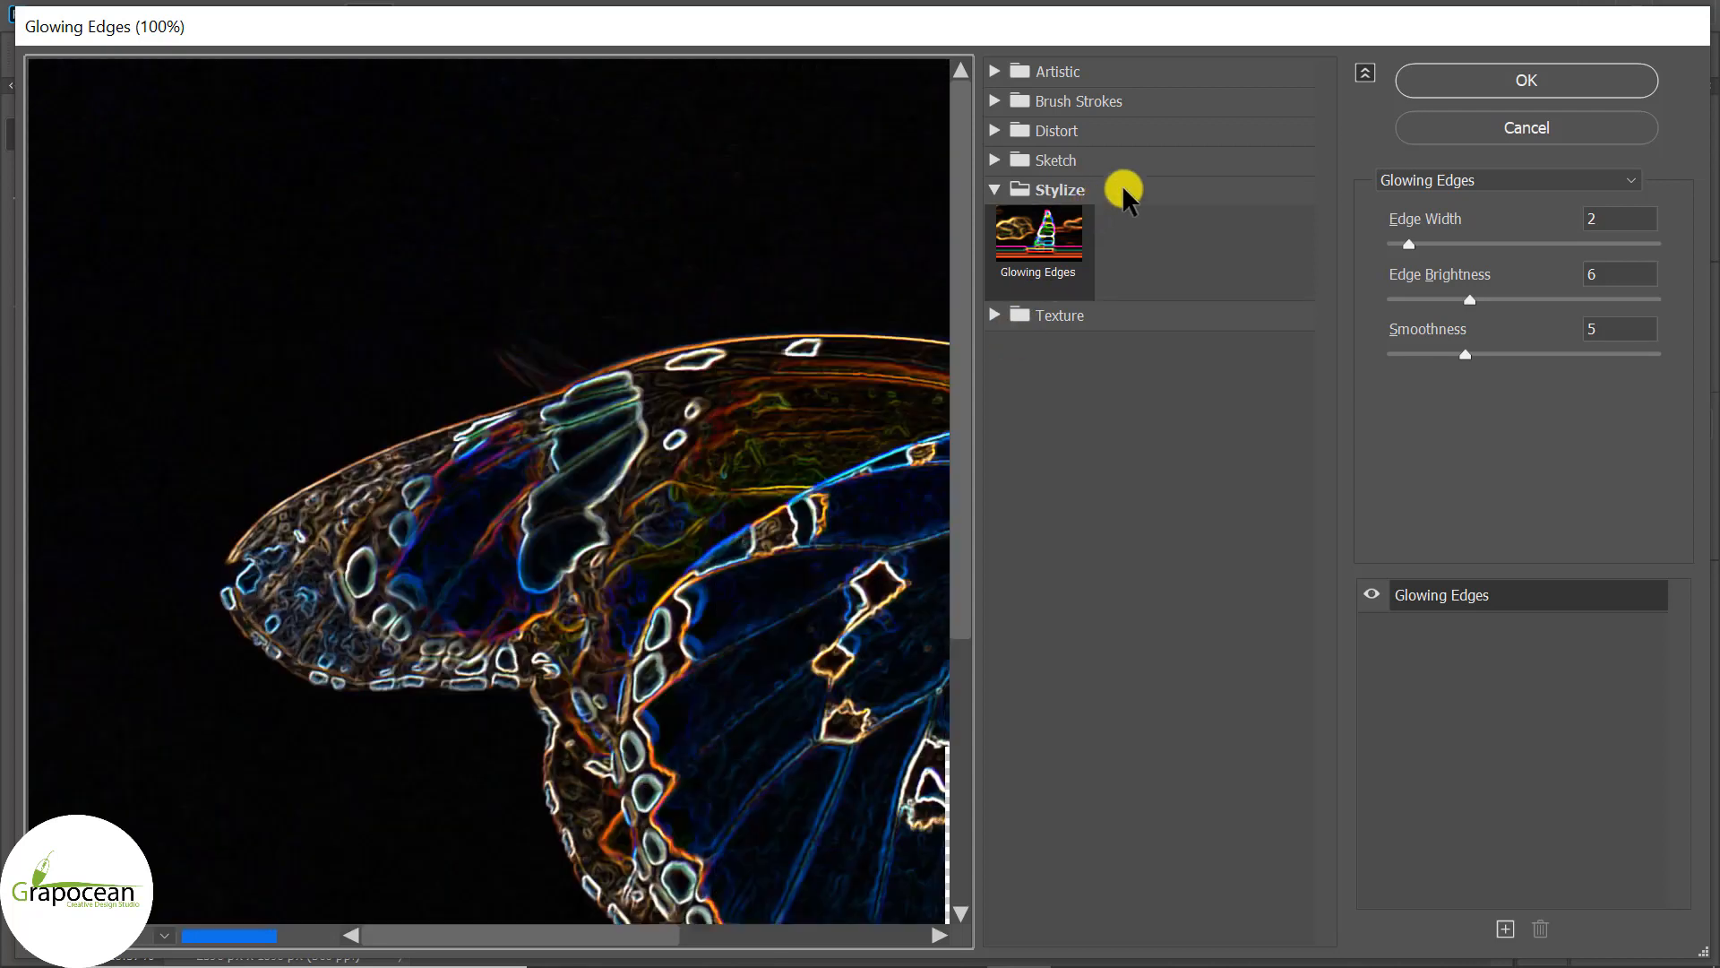
left_click(991, 71)
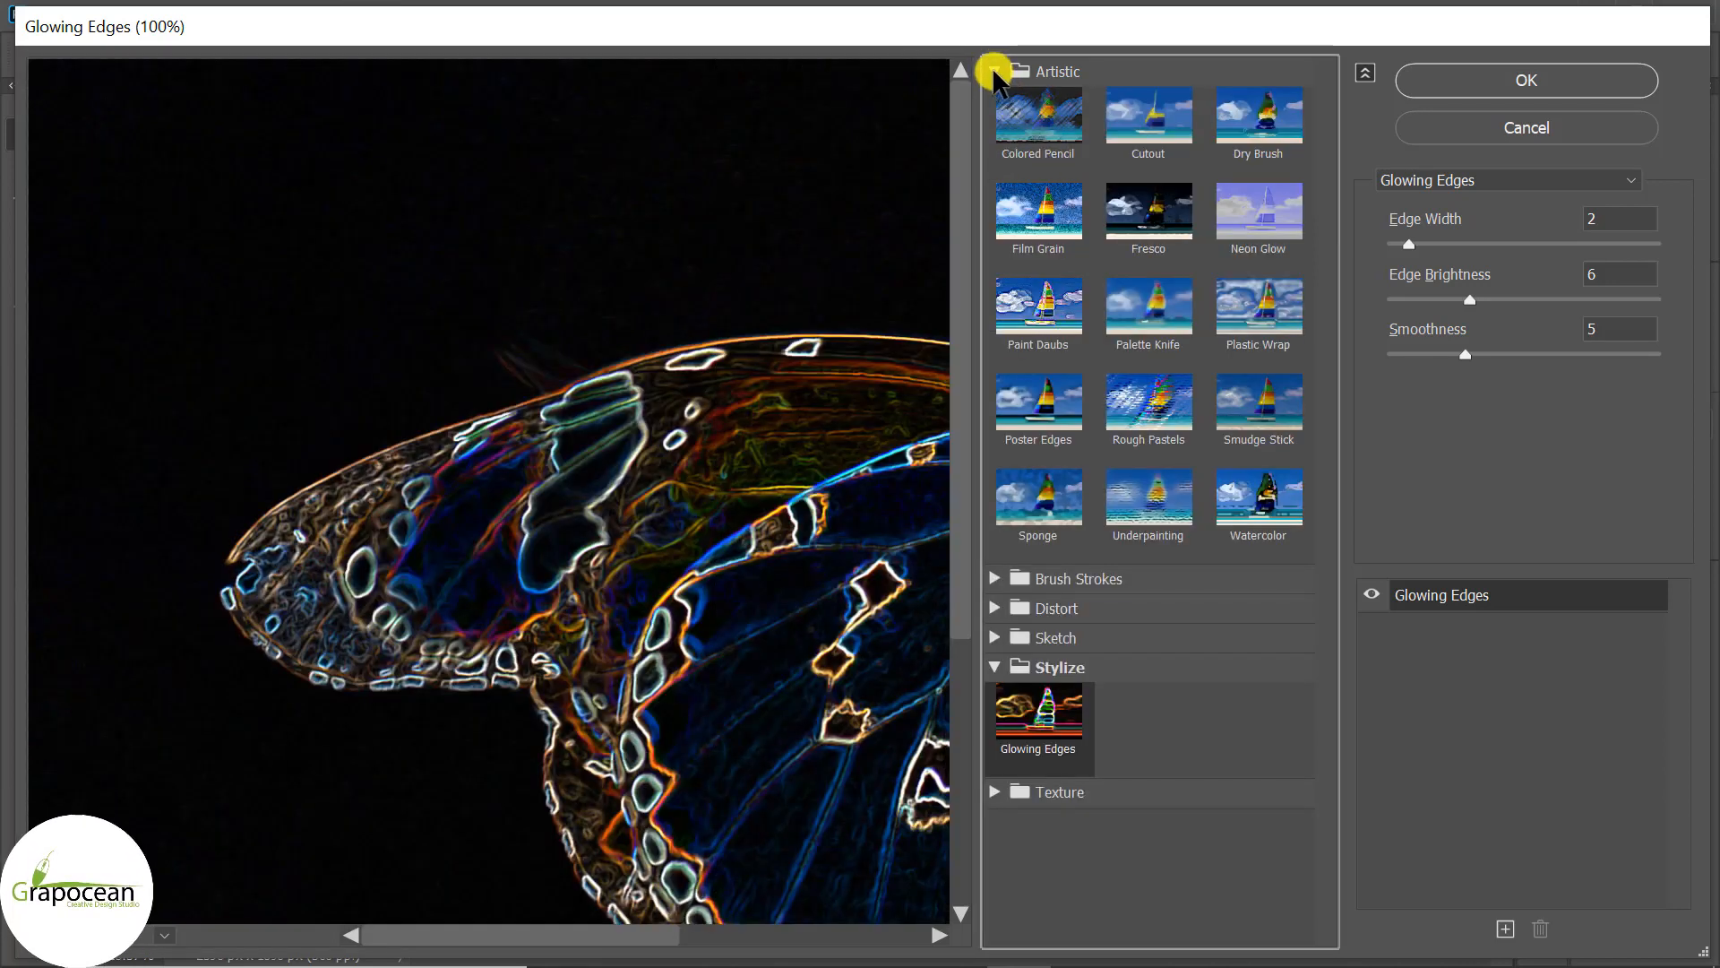
Apply Paint Daubs to the copy with brush size 6 and sharpness 5.
left_click(1286, 313)
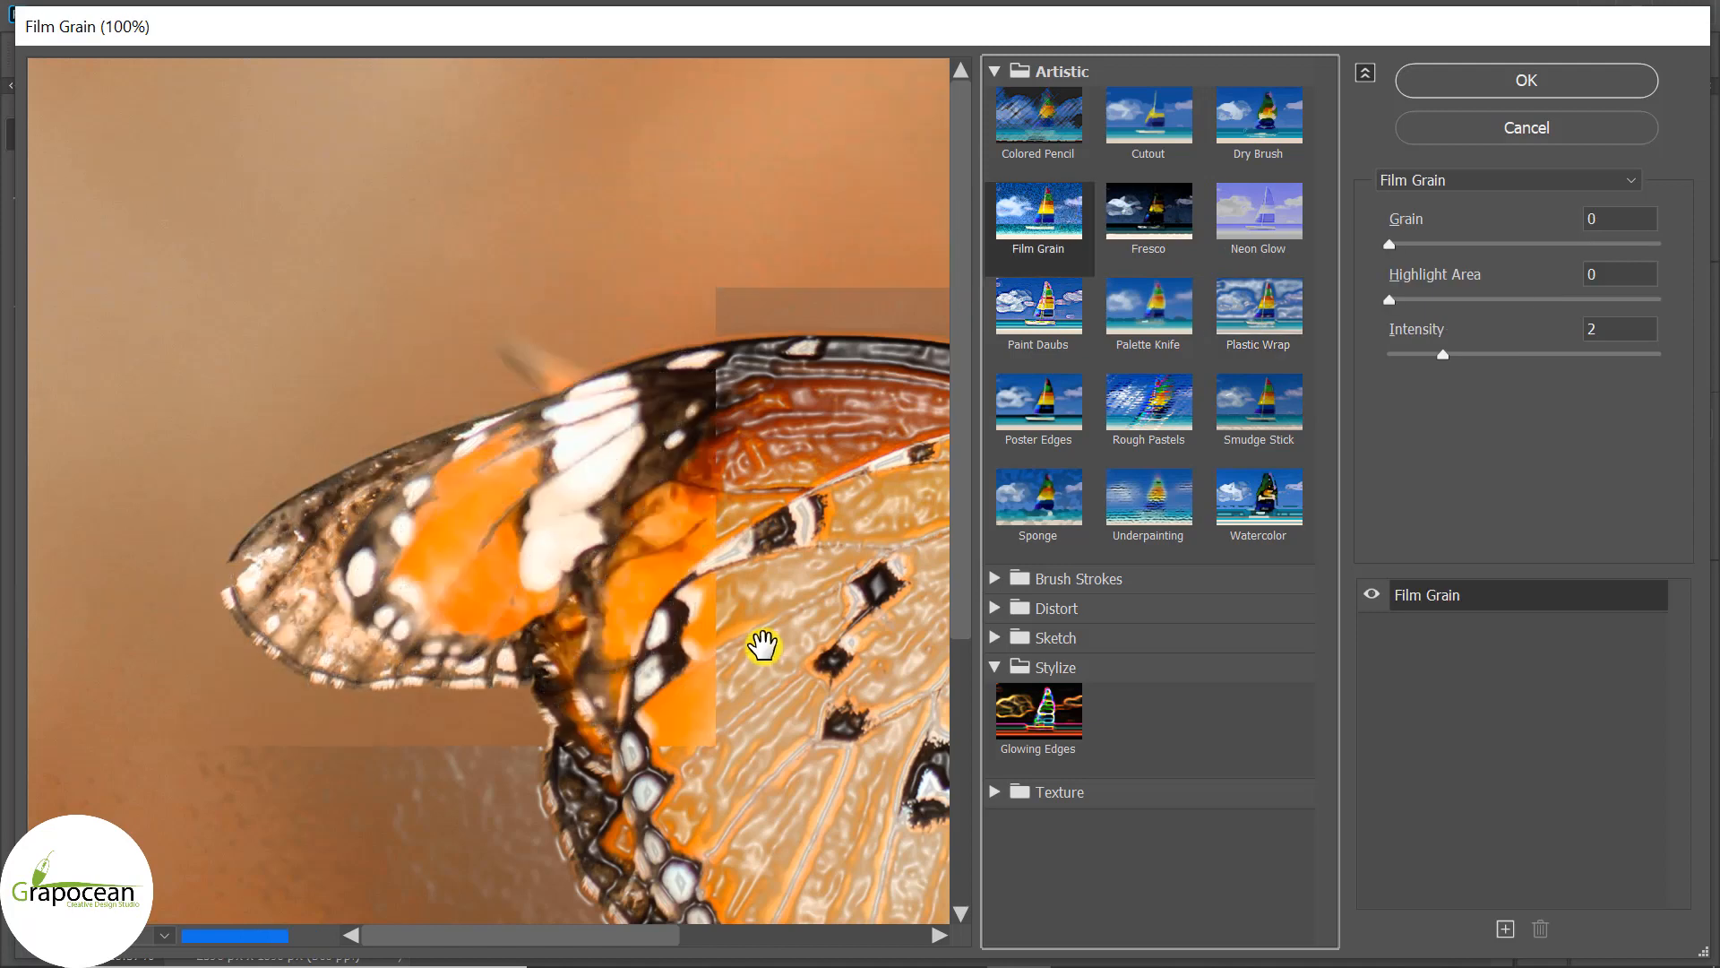
scroll(601, 644, "down", 1)
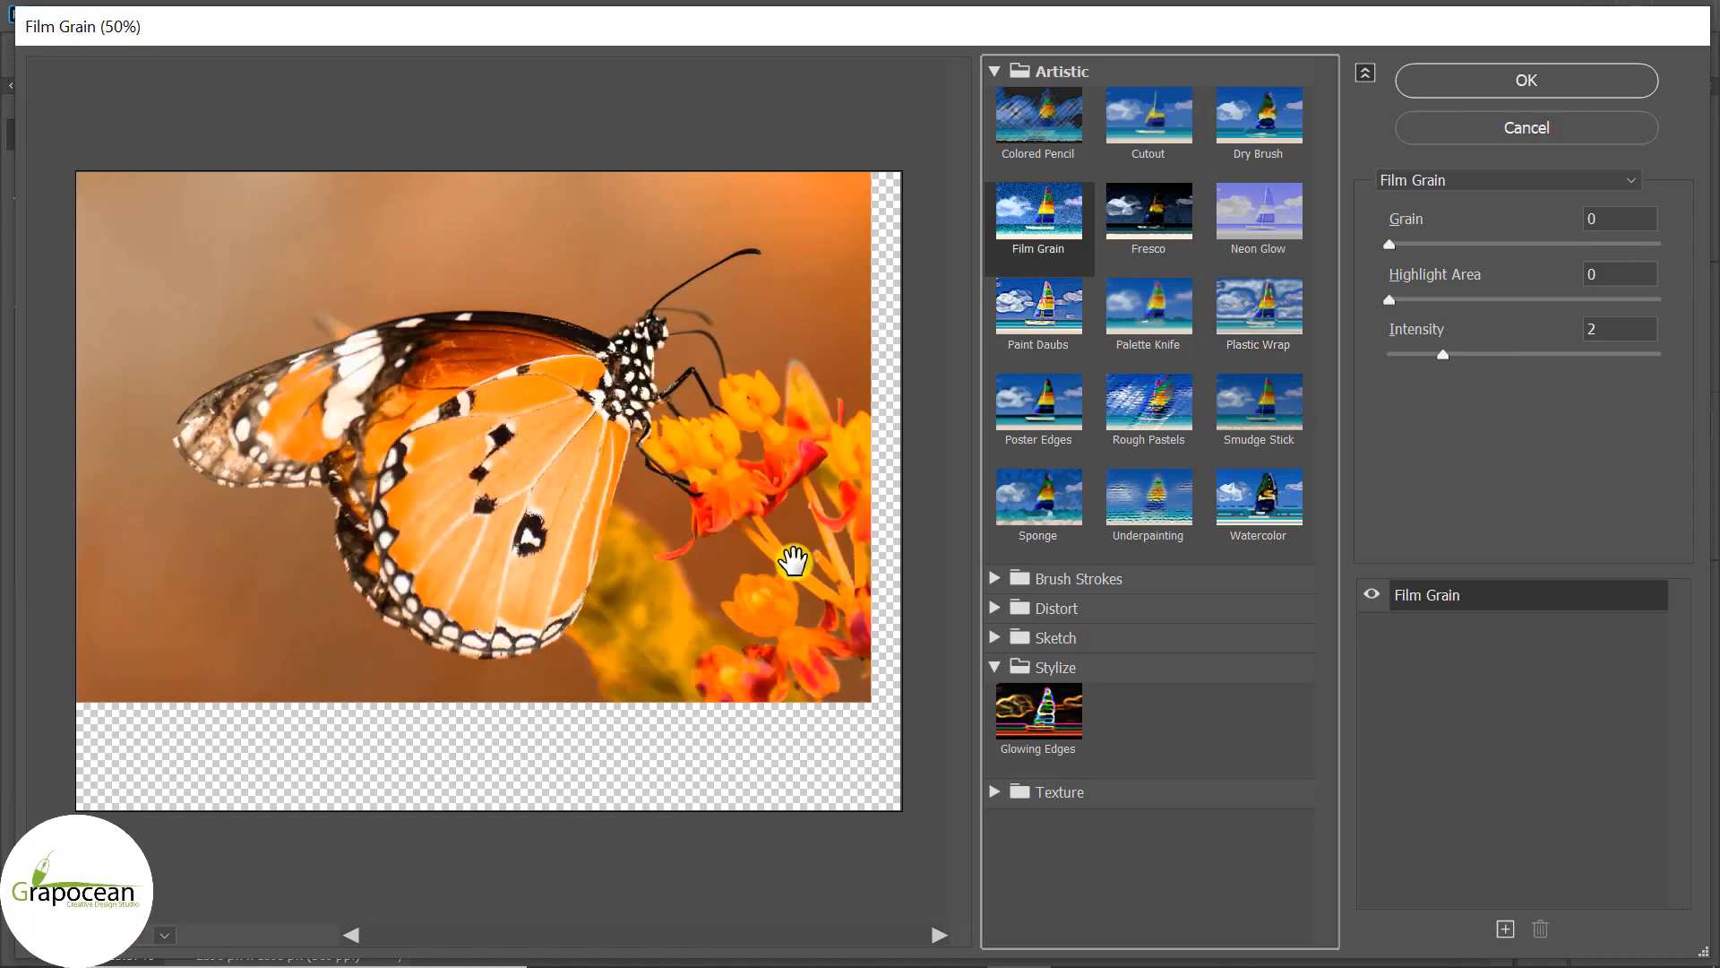
left_click(1032, 322)
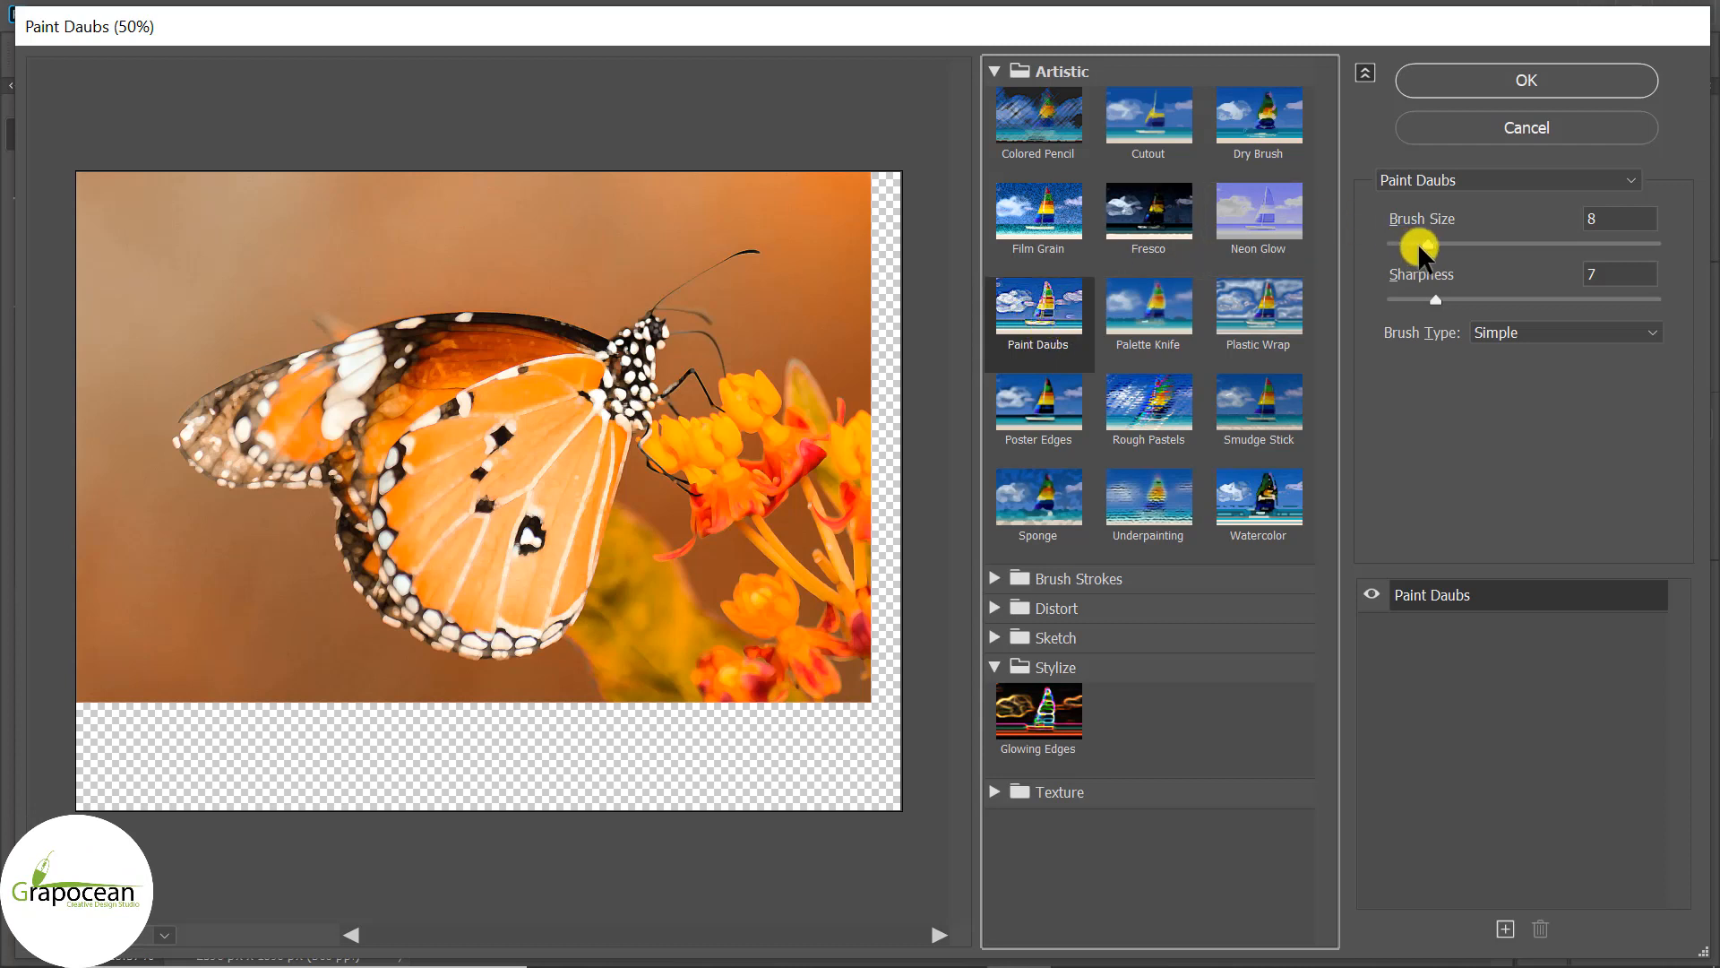
left_click_drag(1419, 248, 1530, 249)
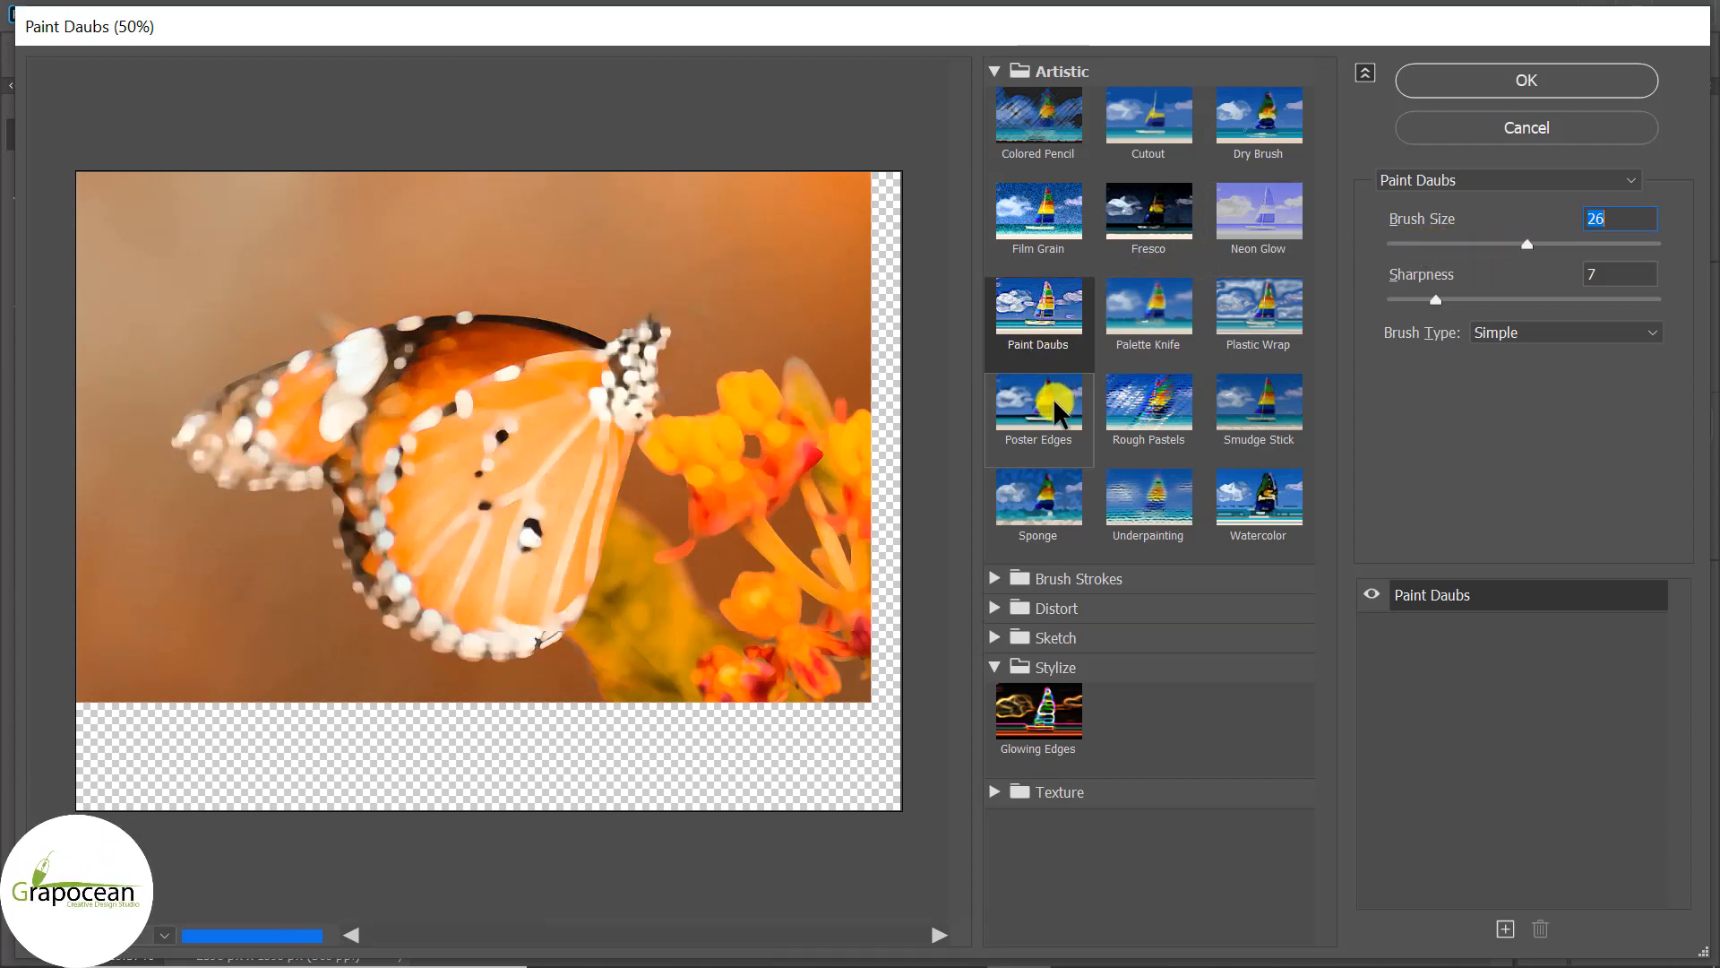
left_click_drag(1464, 240, 1420, 244)
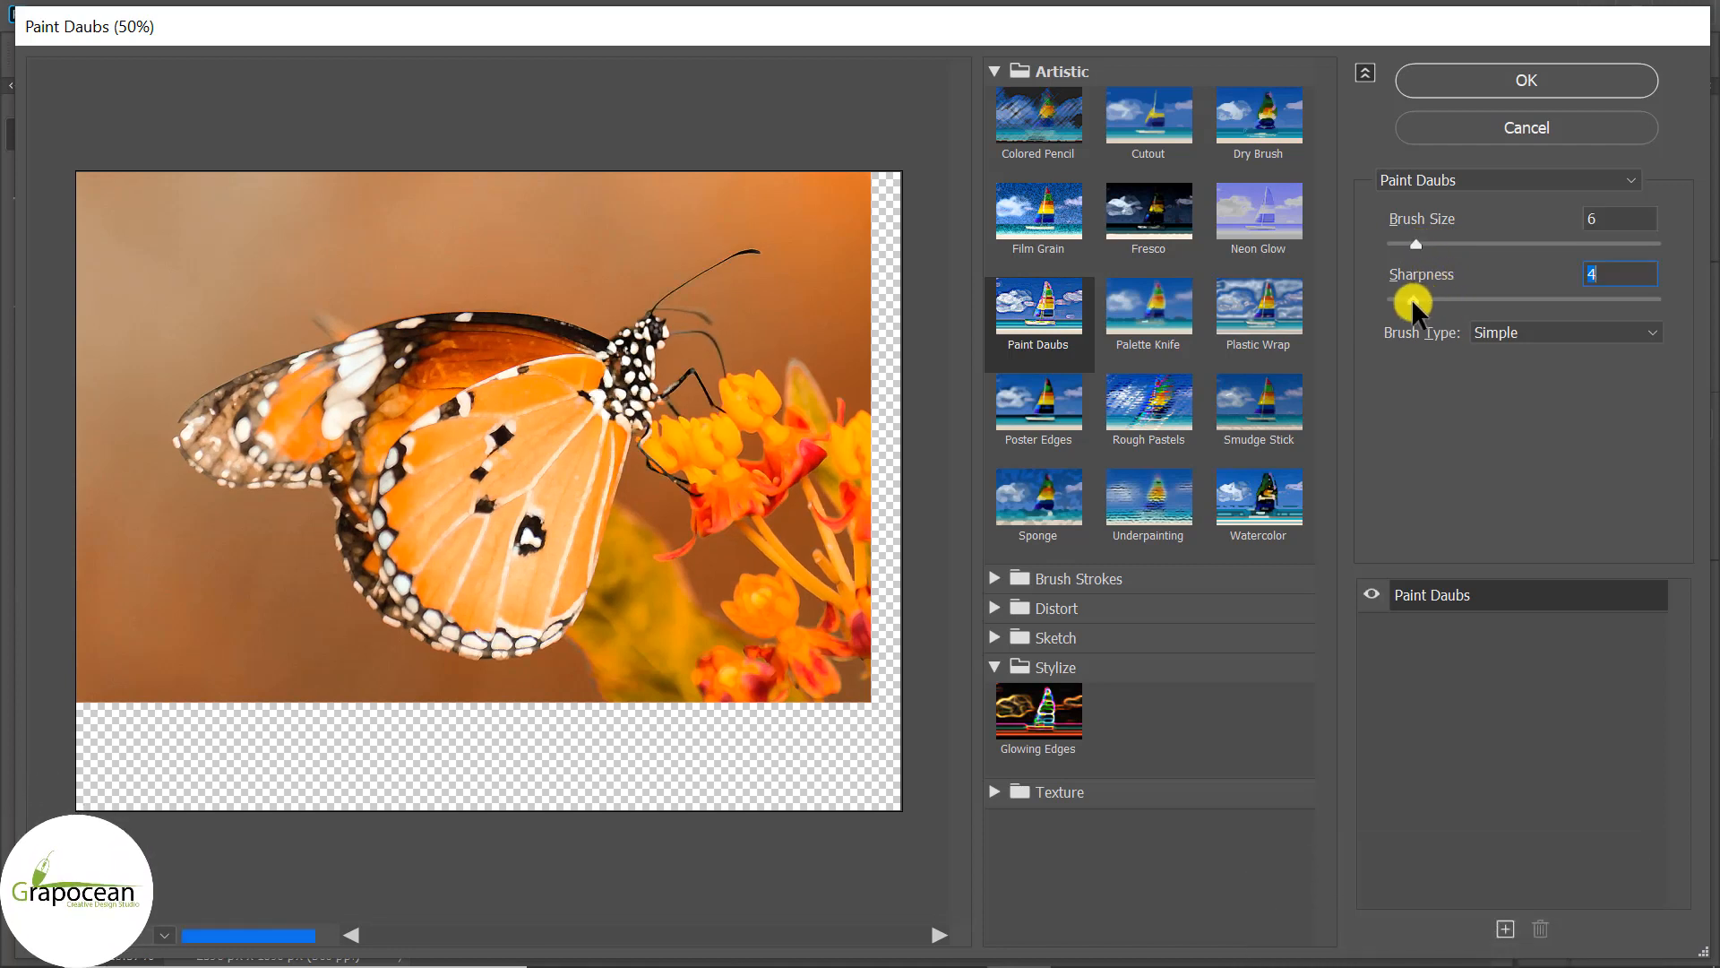
left_click_drag(1411, 298, 1421, 297)
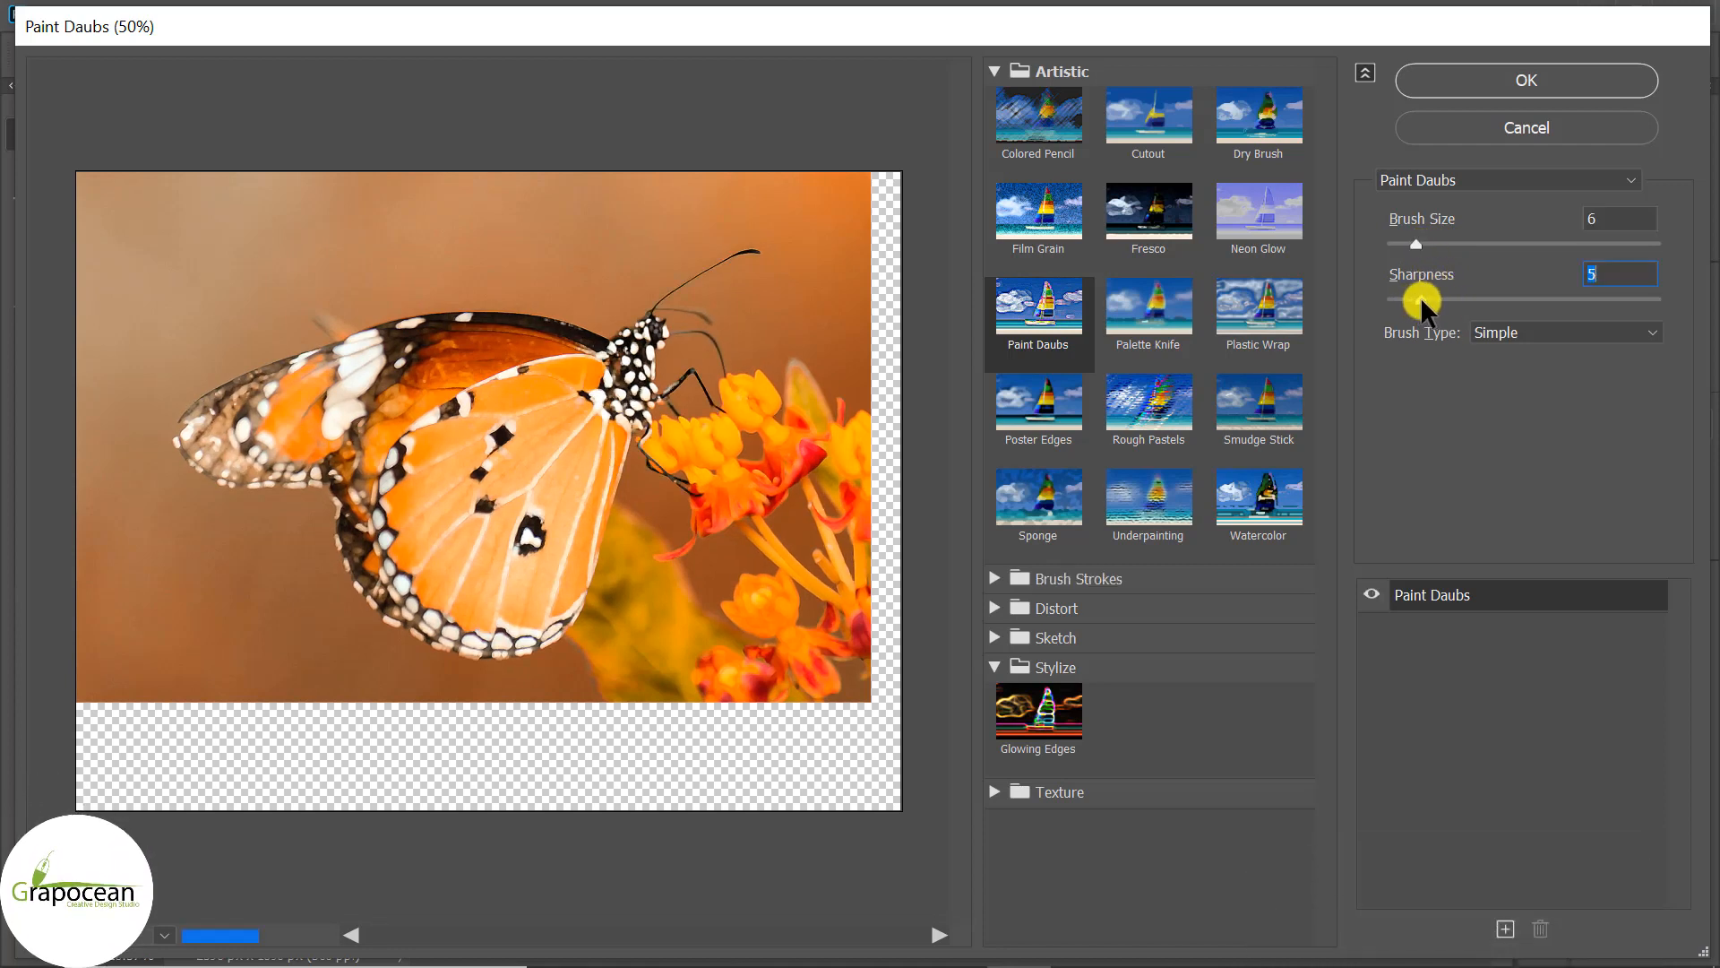
left_click(1552, 75)
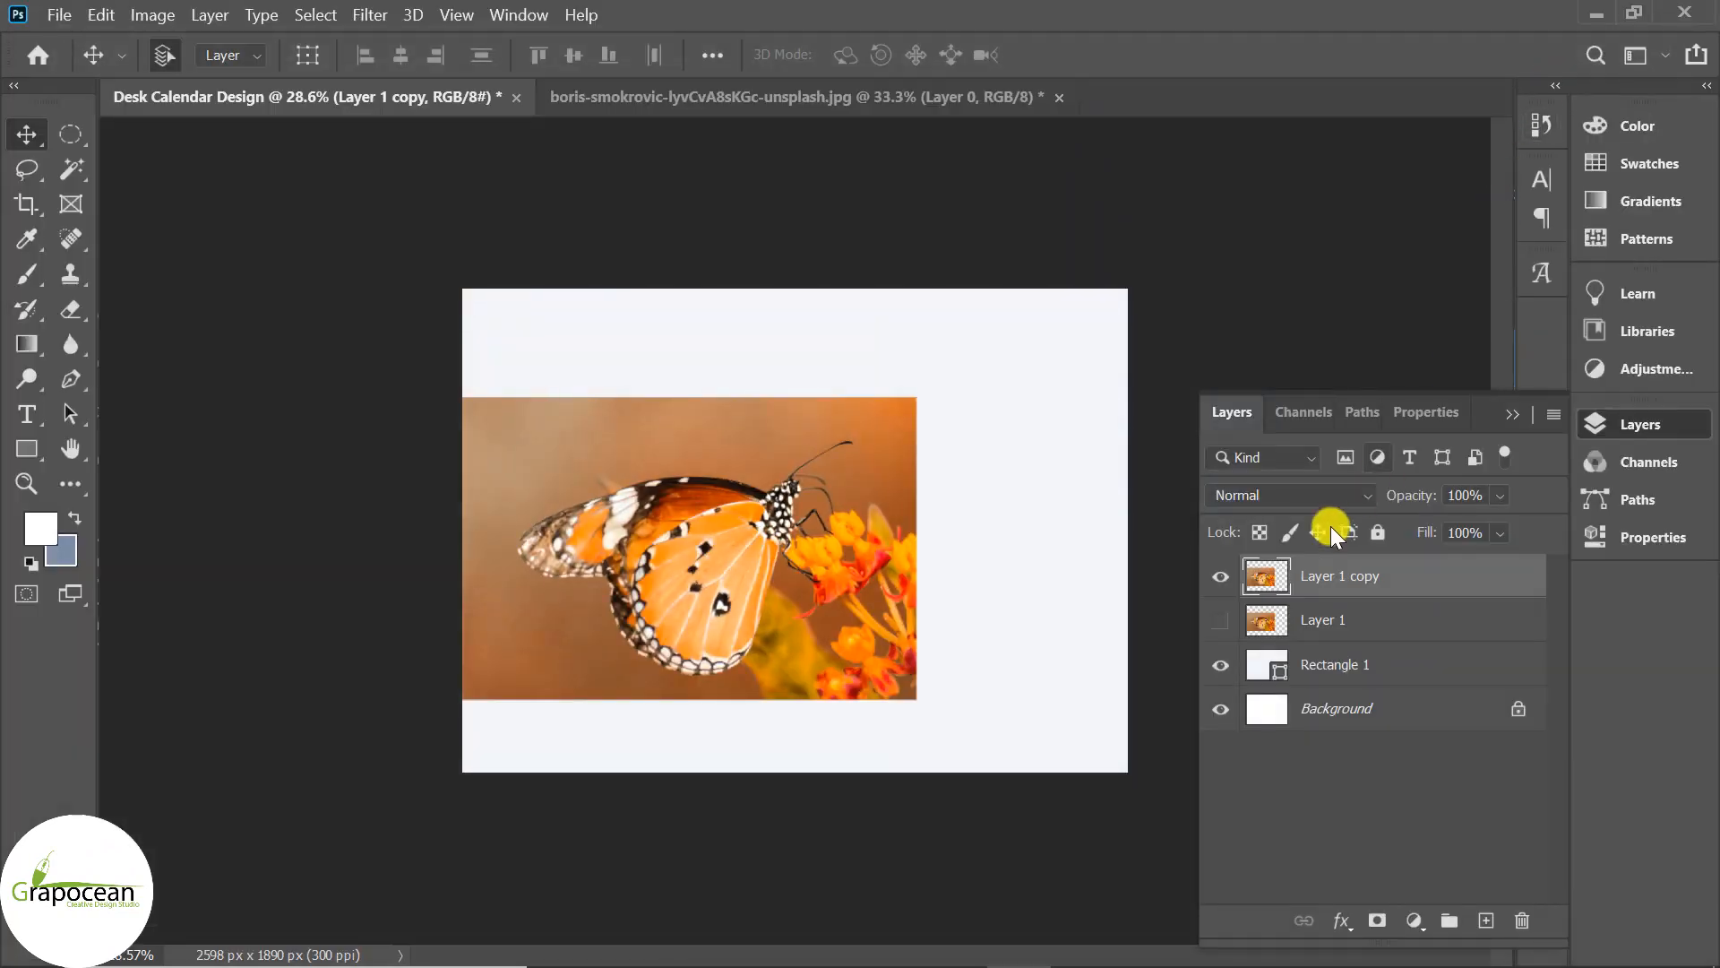
Show Layer 1 copy, add a hiding mask, and pick a watercolour brush at 100% opacity.
left_click(1222, 577)
key("ctrl+i")
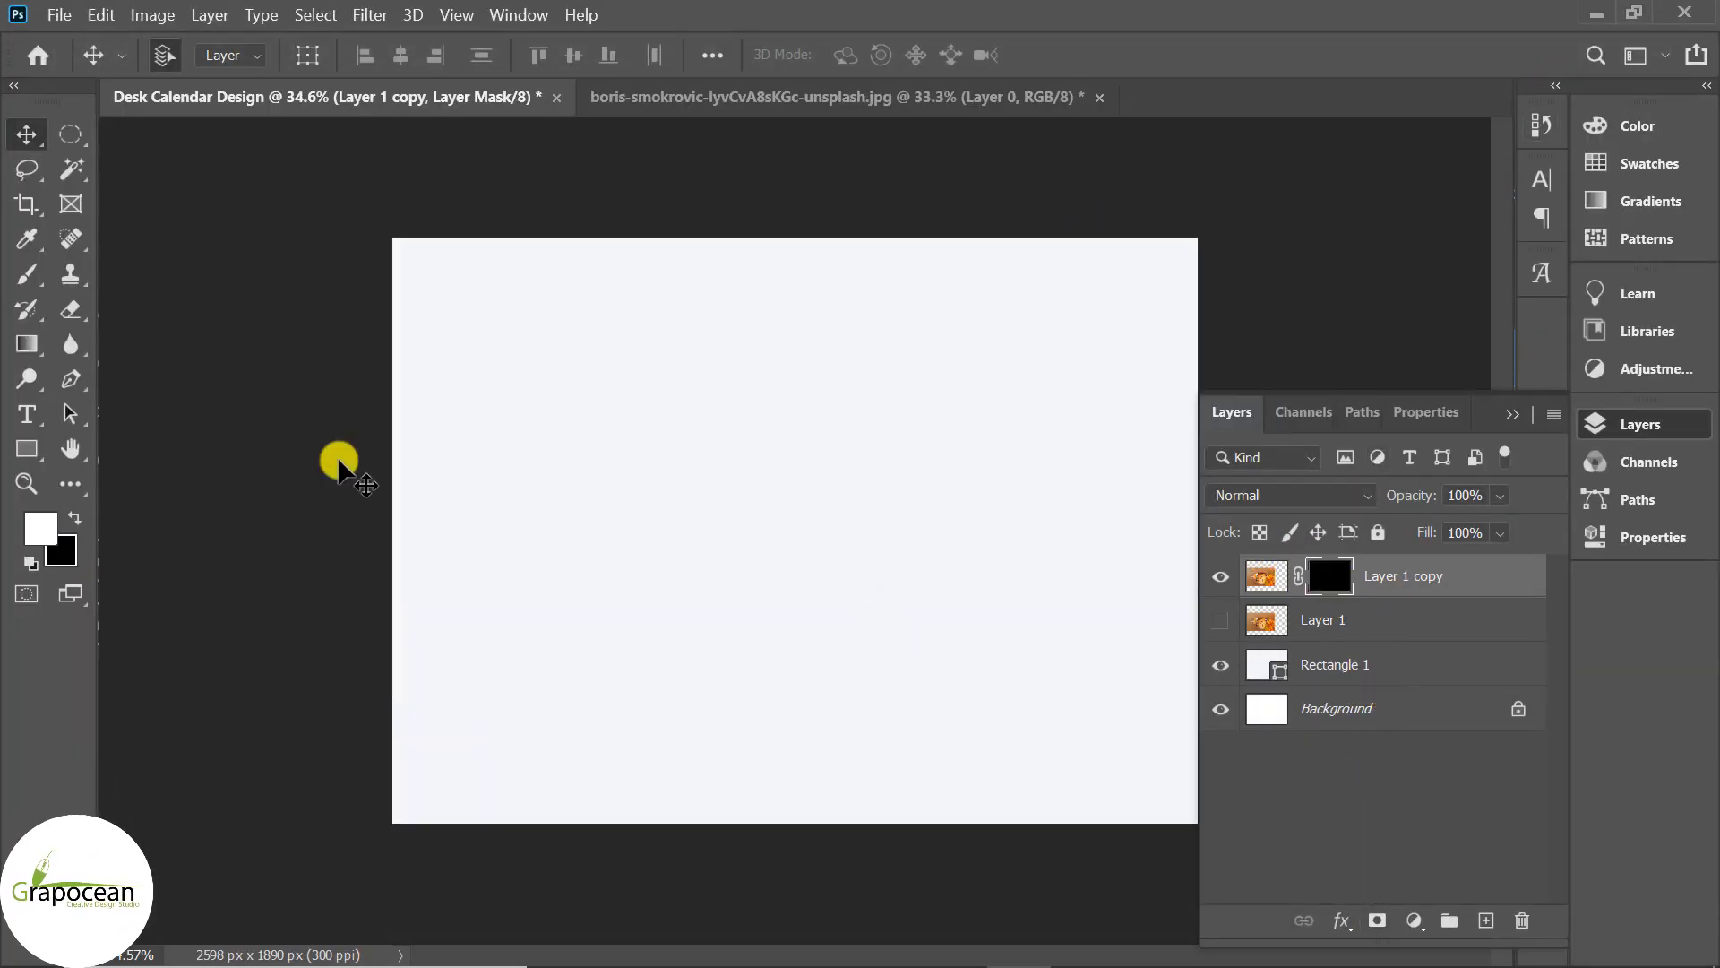
left_click(39, 283)
left_click(192, 54)
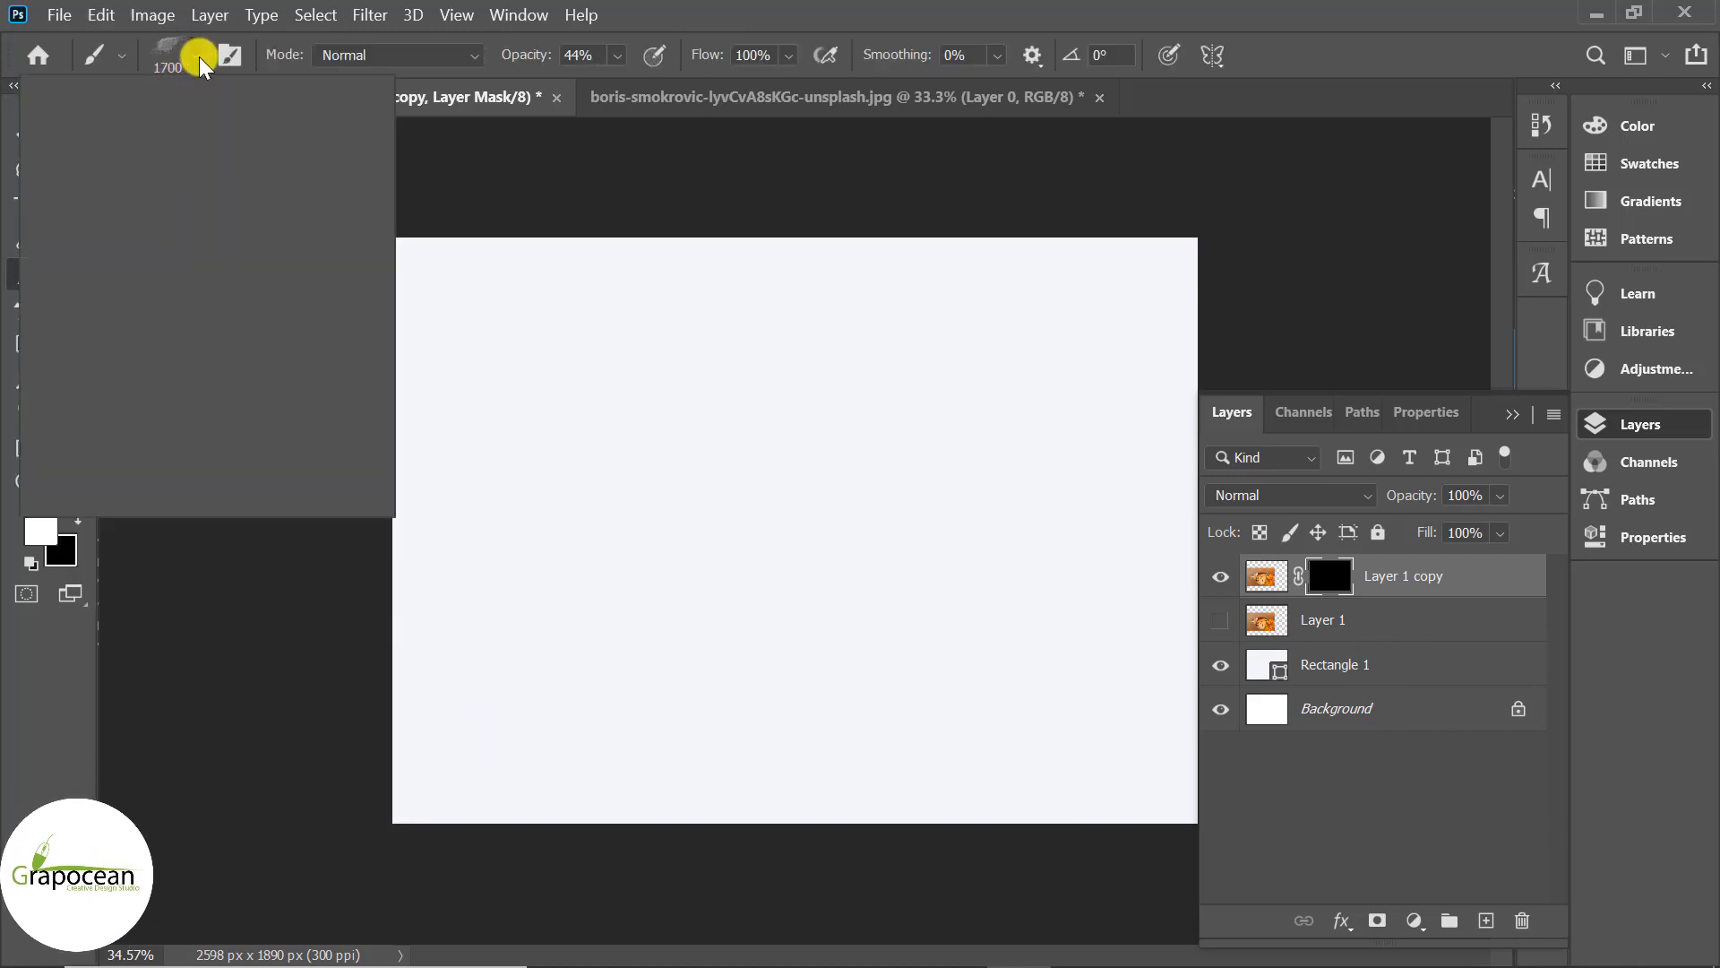
scroll(240, 387, "up", 3)
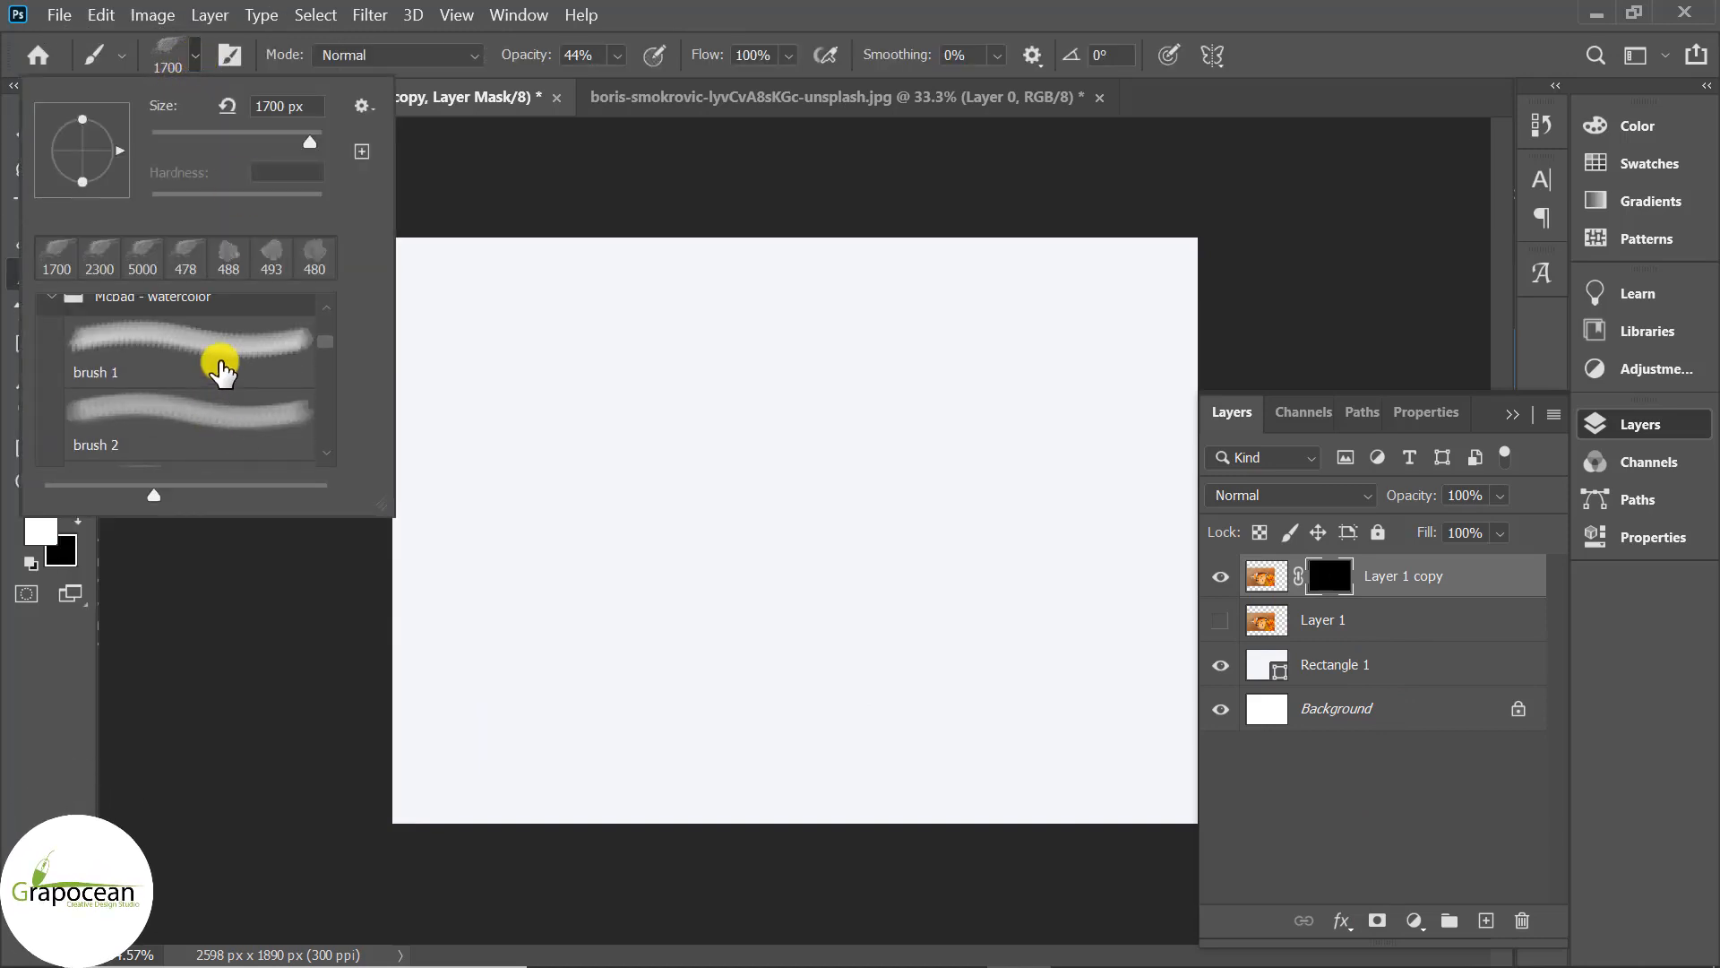
scroll(220, 367, "down", 1)
left_click(230, 338)
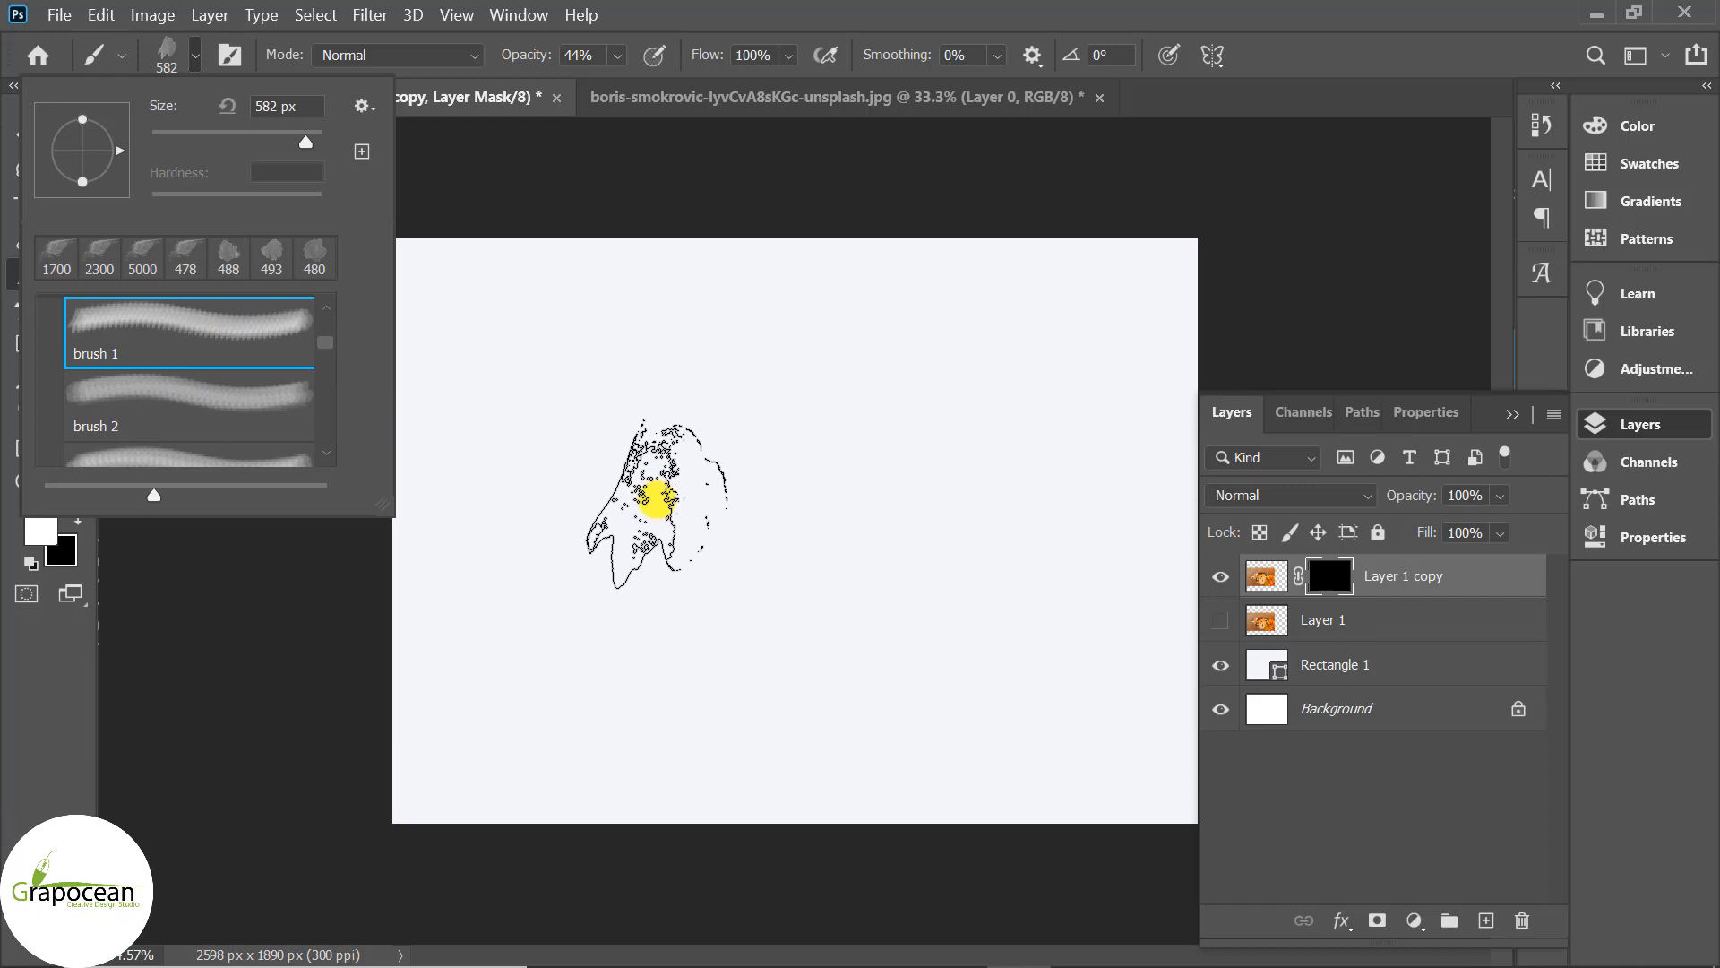
left_click_drag(529, 56, 642, 60)
Reveal the butterfly with watercolour stamps, moving through several brushes to the 488 px tip.
left_click(619, 503)
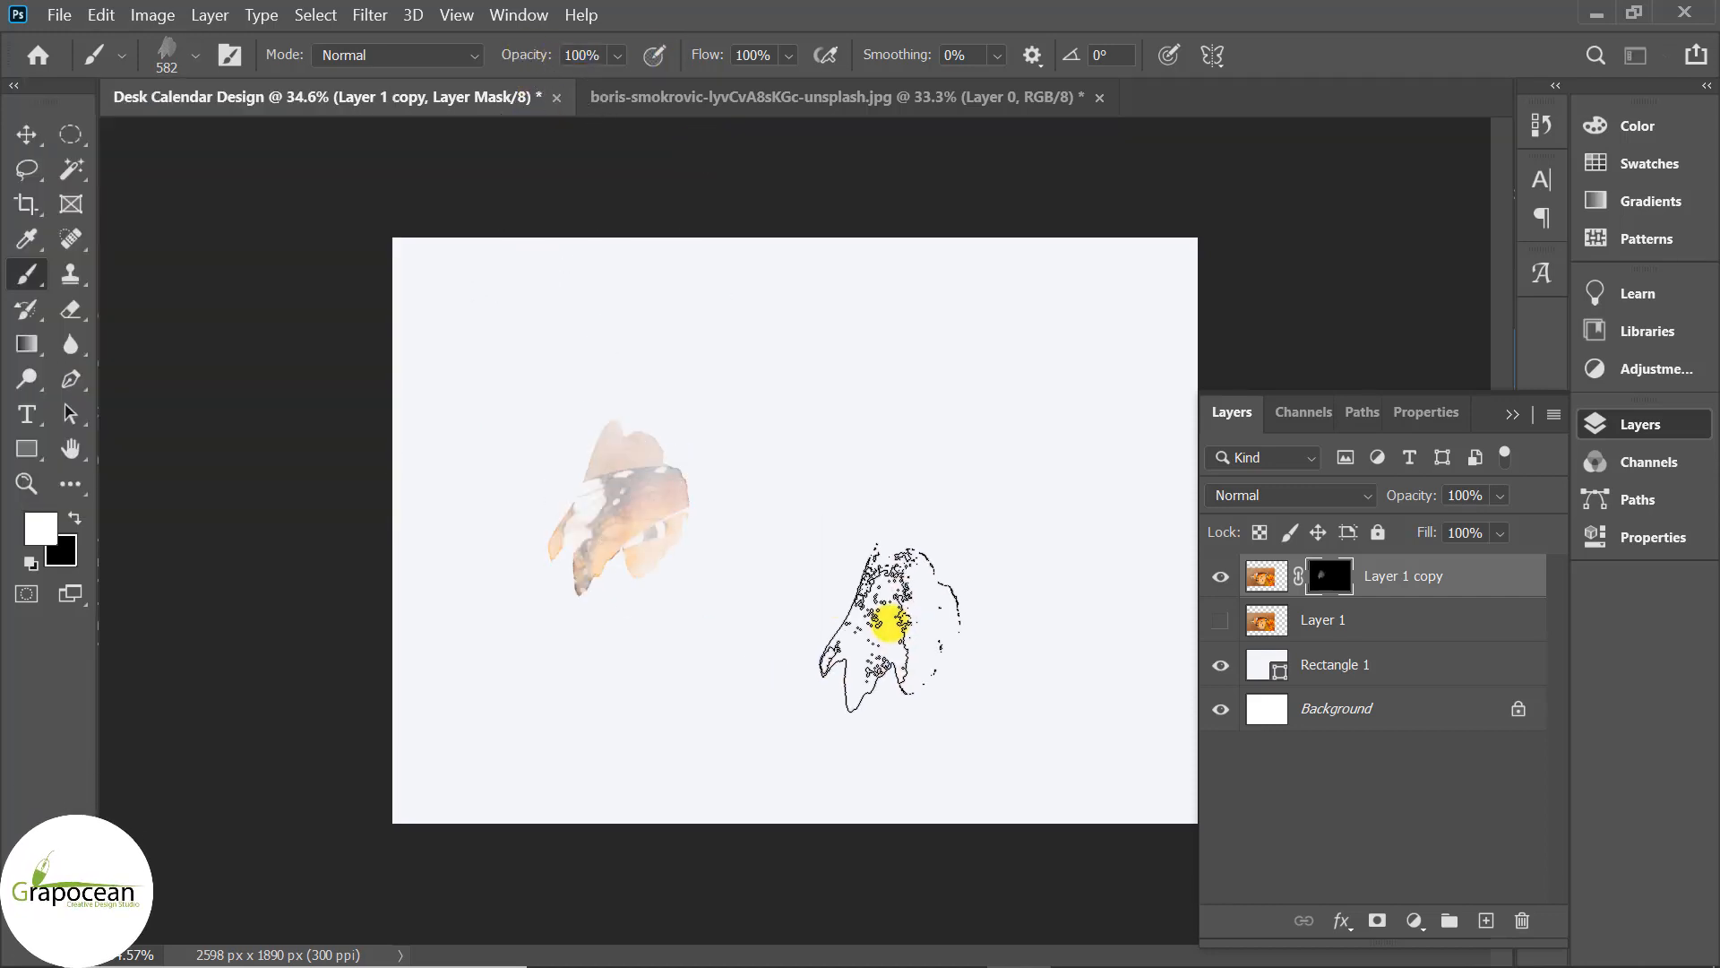
left_click(188, 61)
left_click(188, 397)
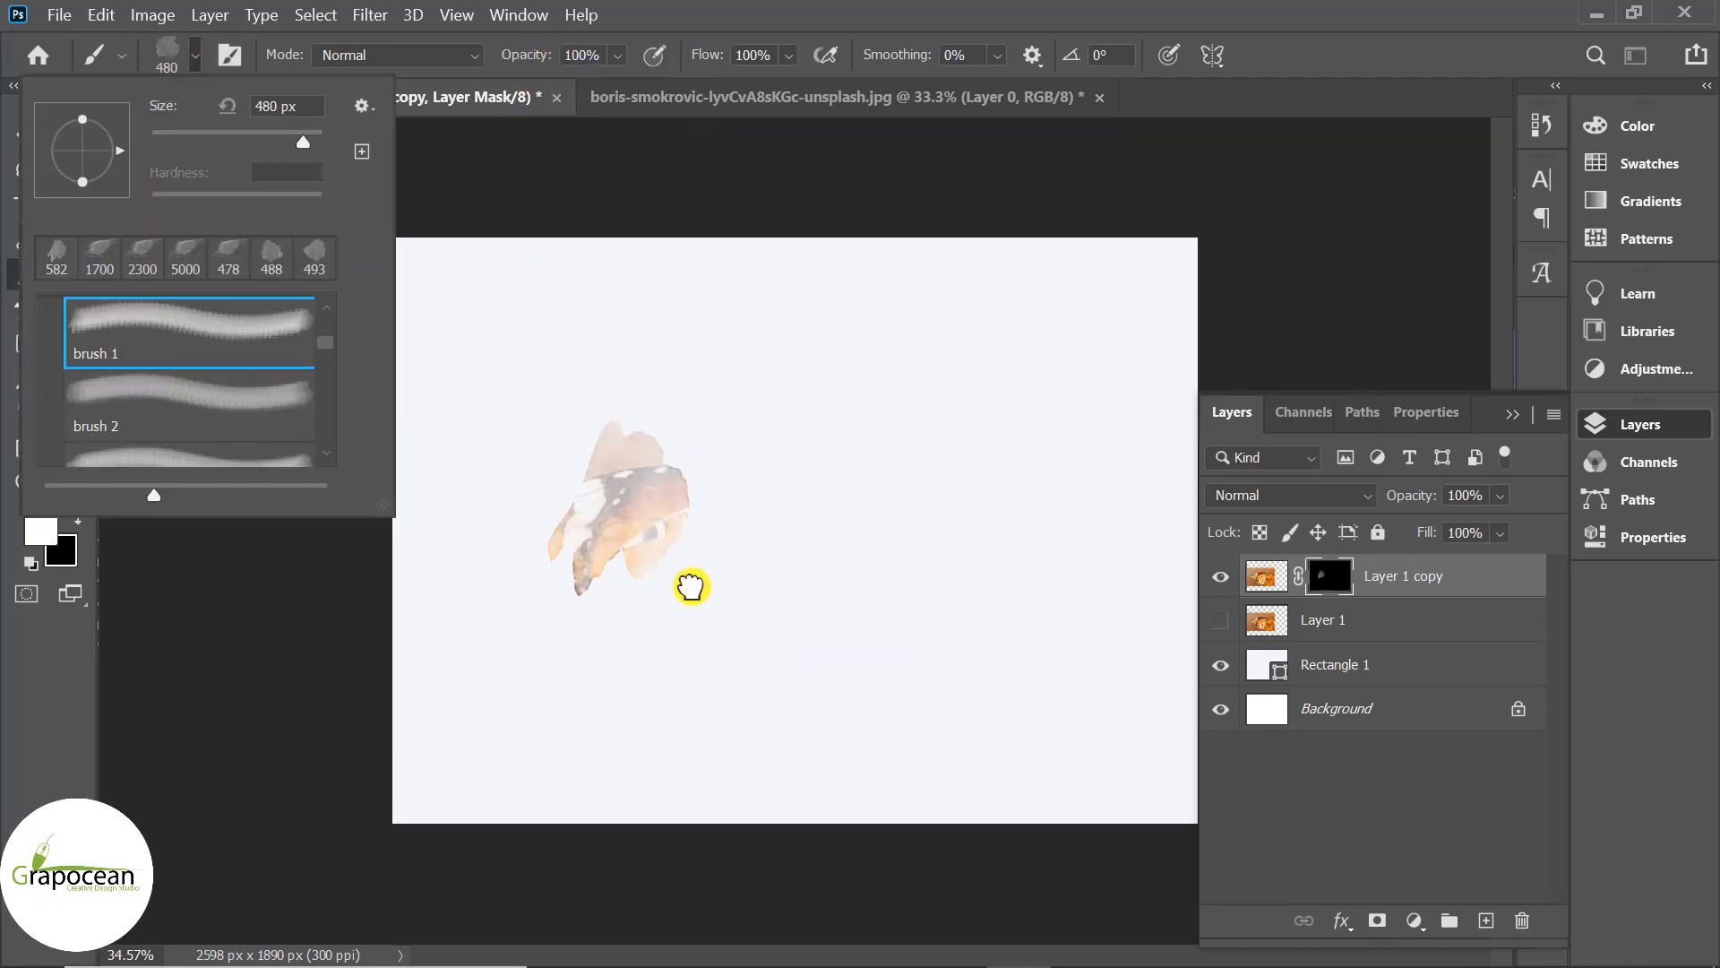
left_click(693, 497)
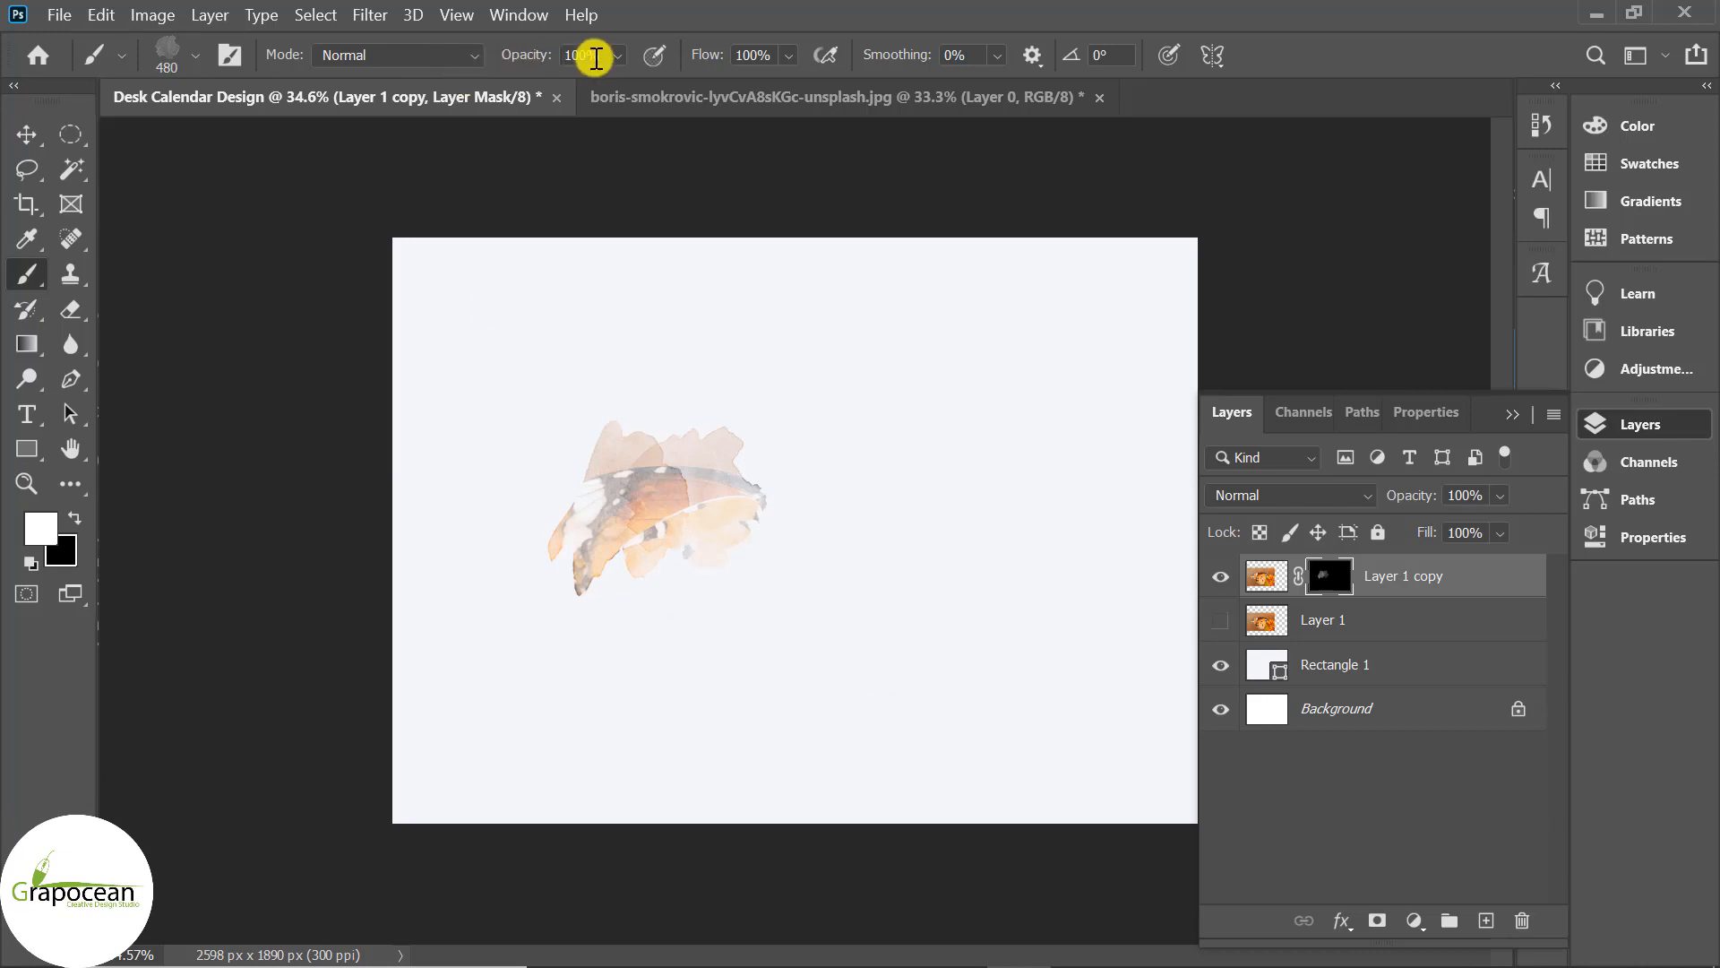
left_click(193, 56)
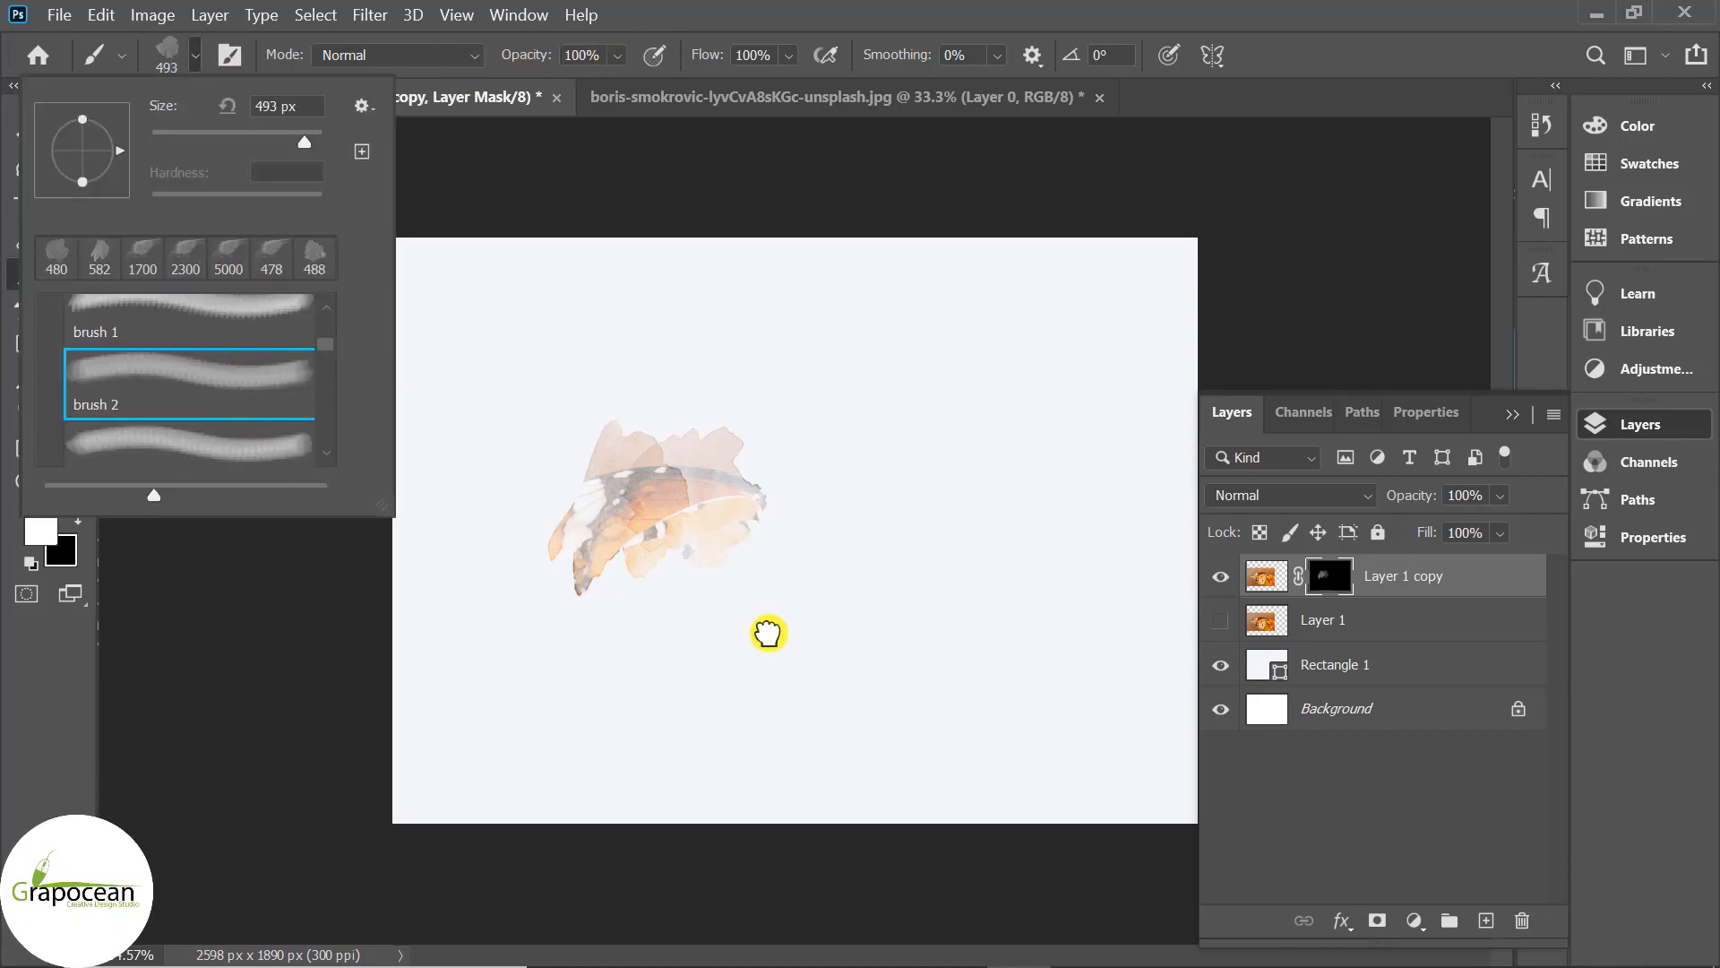
left_click(661, 576)
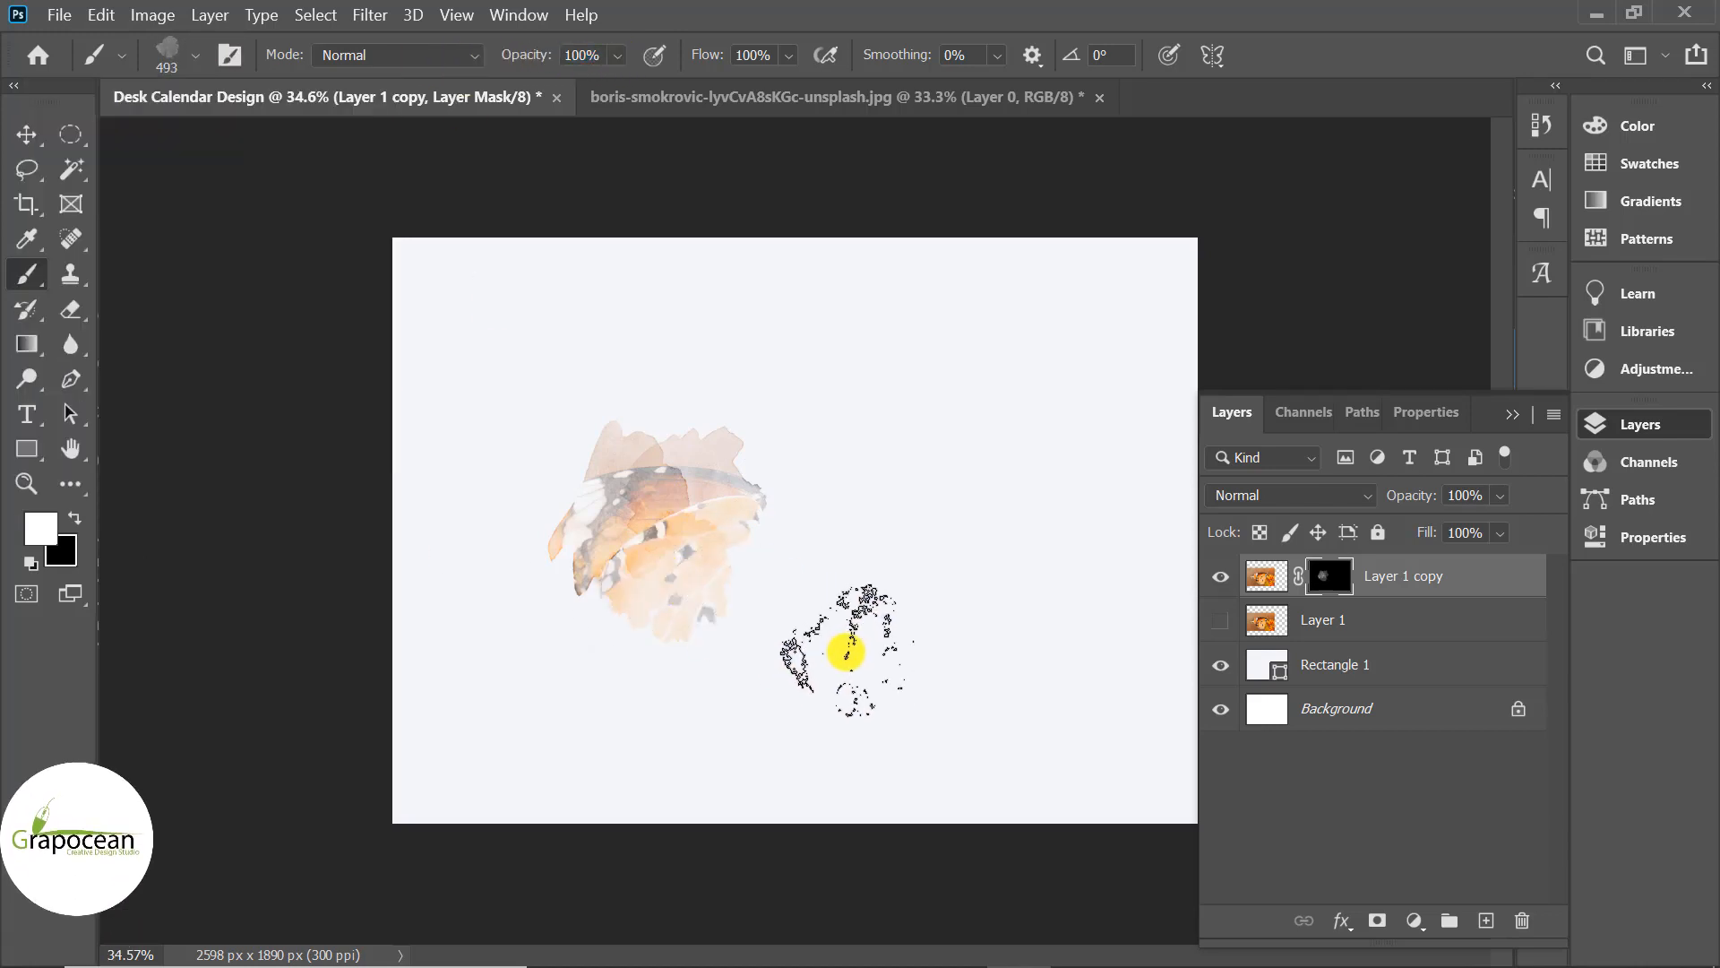
left_click(188, 55)
scroll(224, 403, "down", 1)
left_click(288, 454)
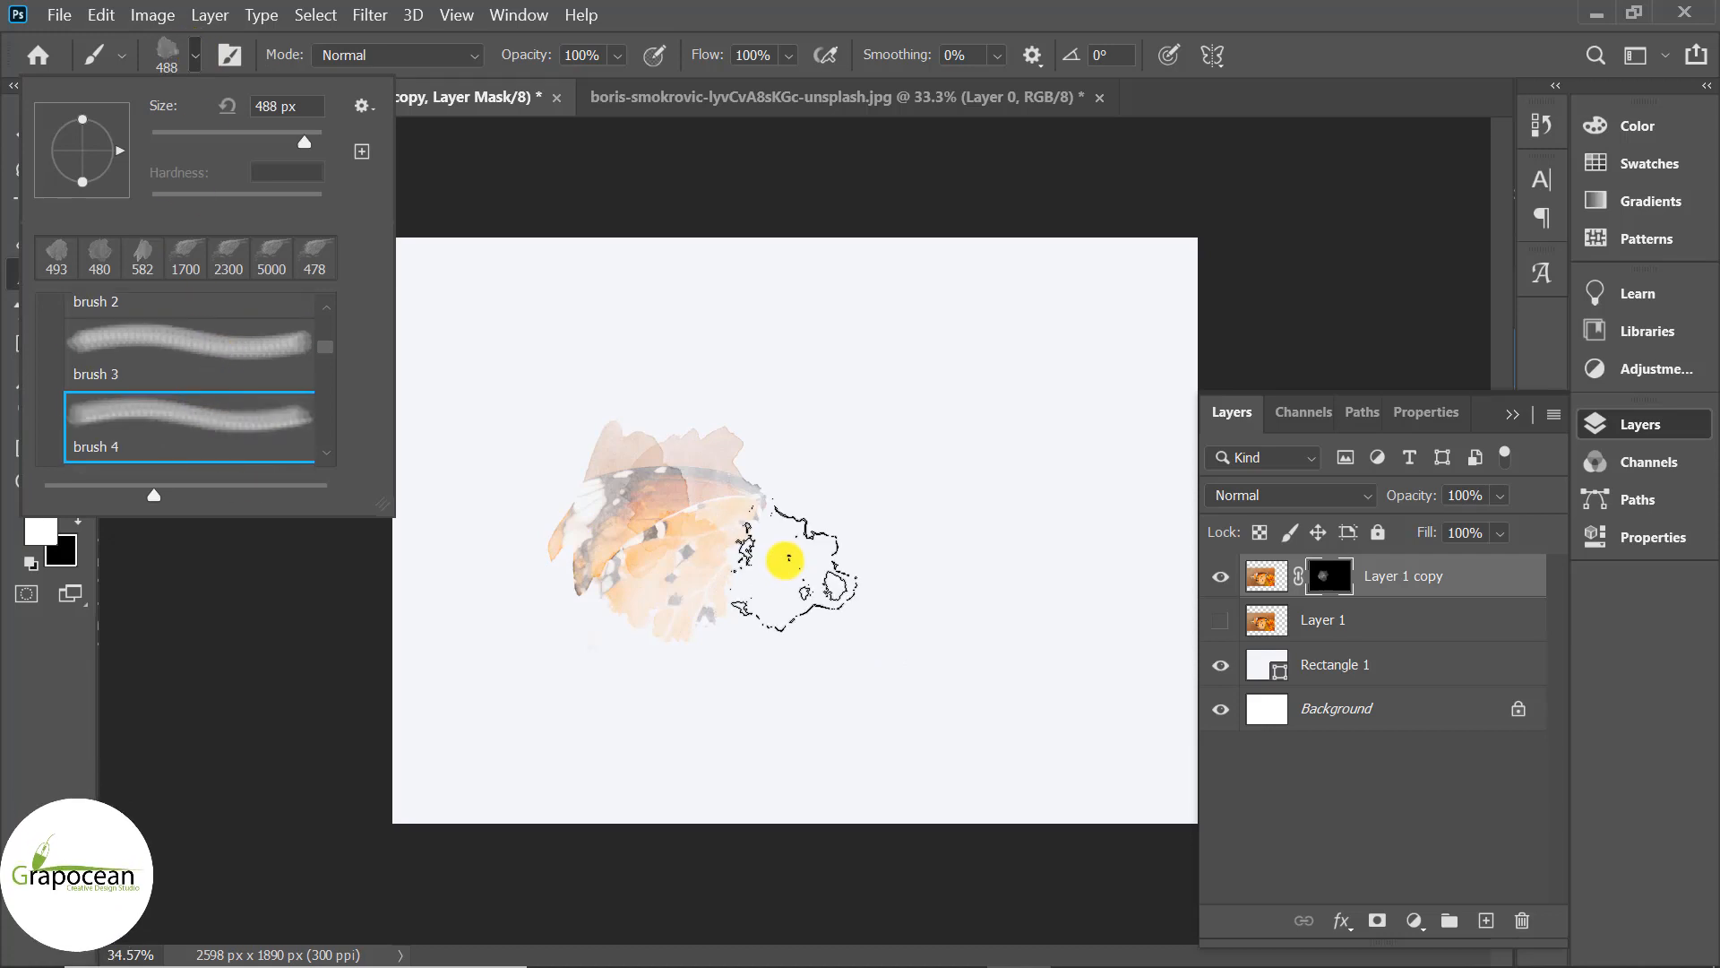
left_click(761, 557)
Stamp more butterfly through the mask with the 582, 480 and 493 px watercolour brushes.
left_click(191, 56)
left_click(186, 258)
right_click(796, 498)
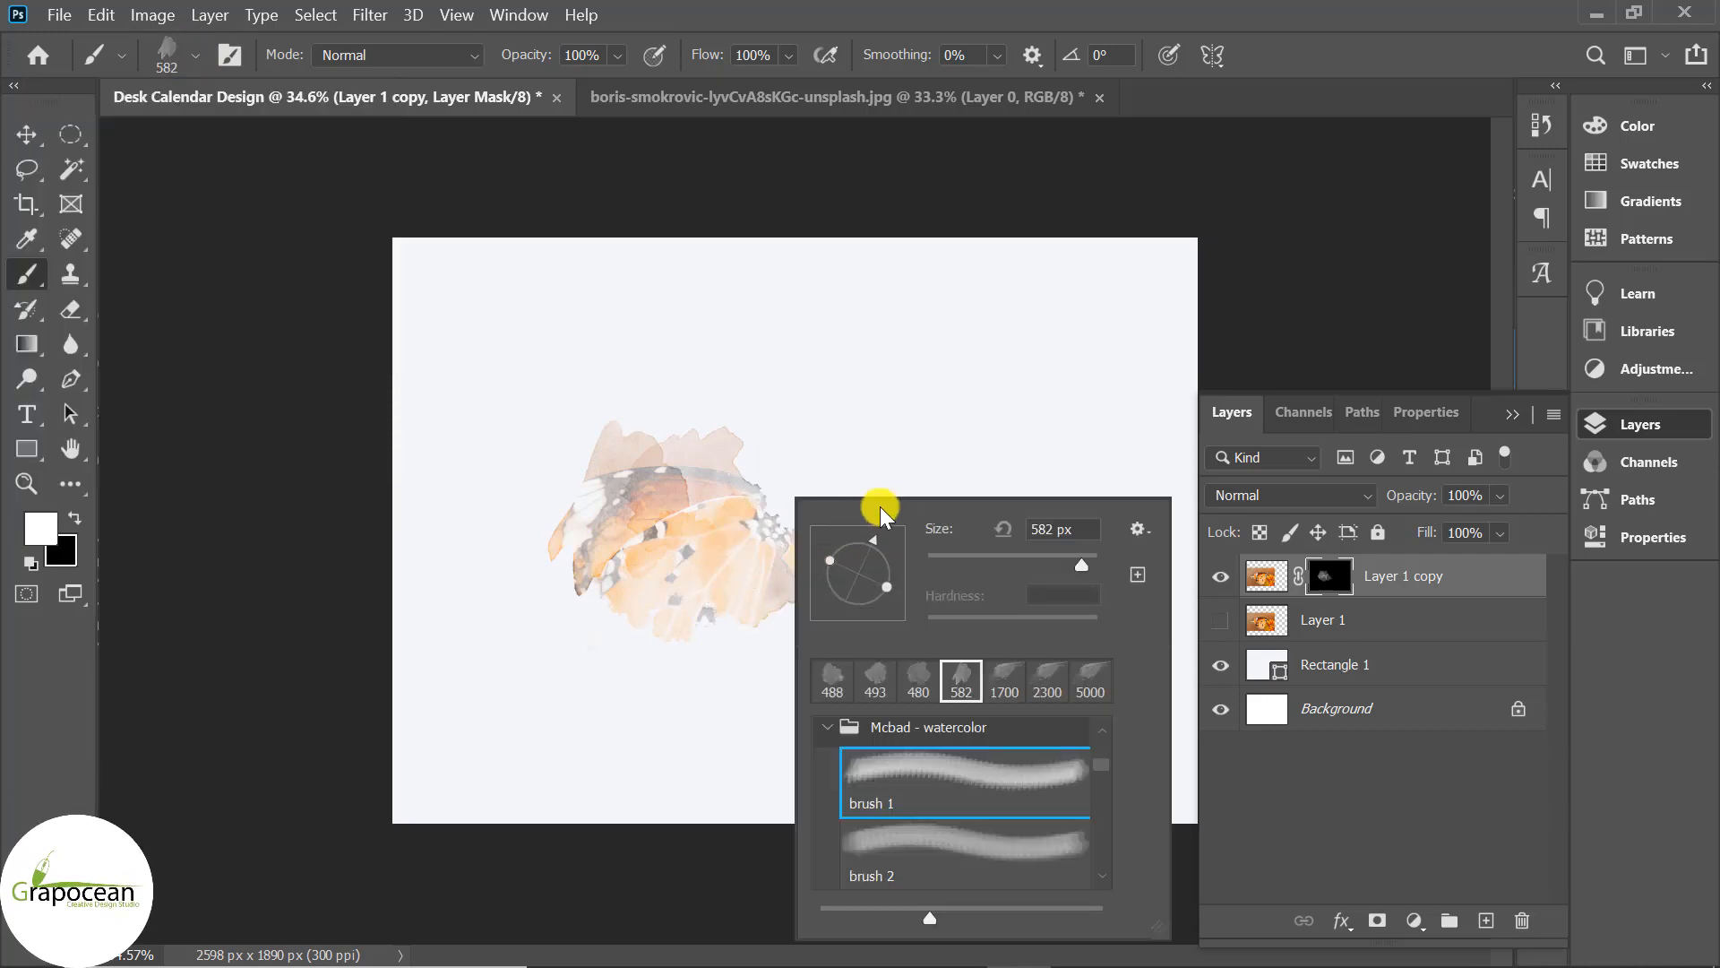
left_click(789, 477)
left_click(195, 55)
left_click(185, 255)
left_click(789, 566)
left_click(833, 569)
left_click(194, 56)
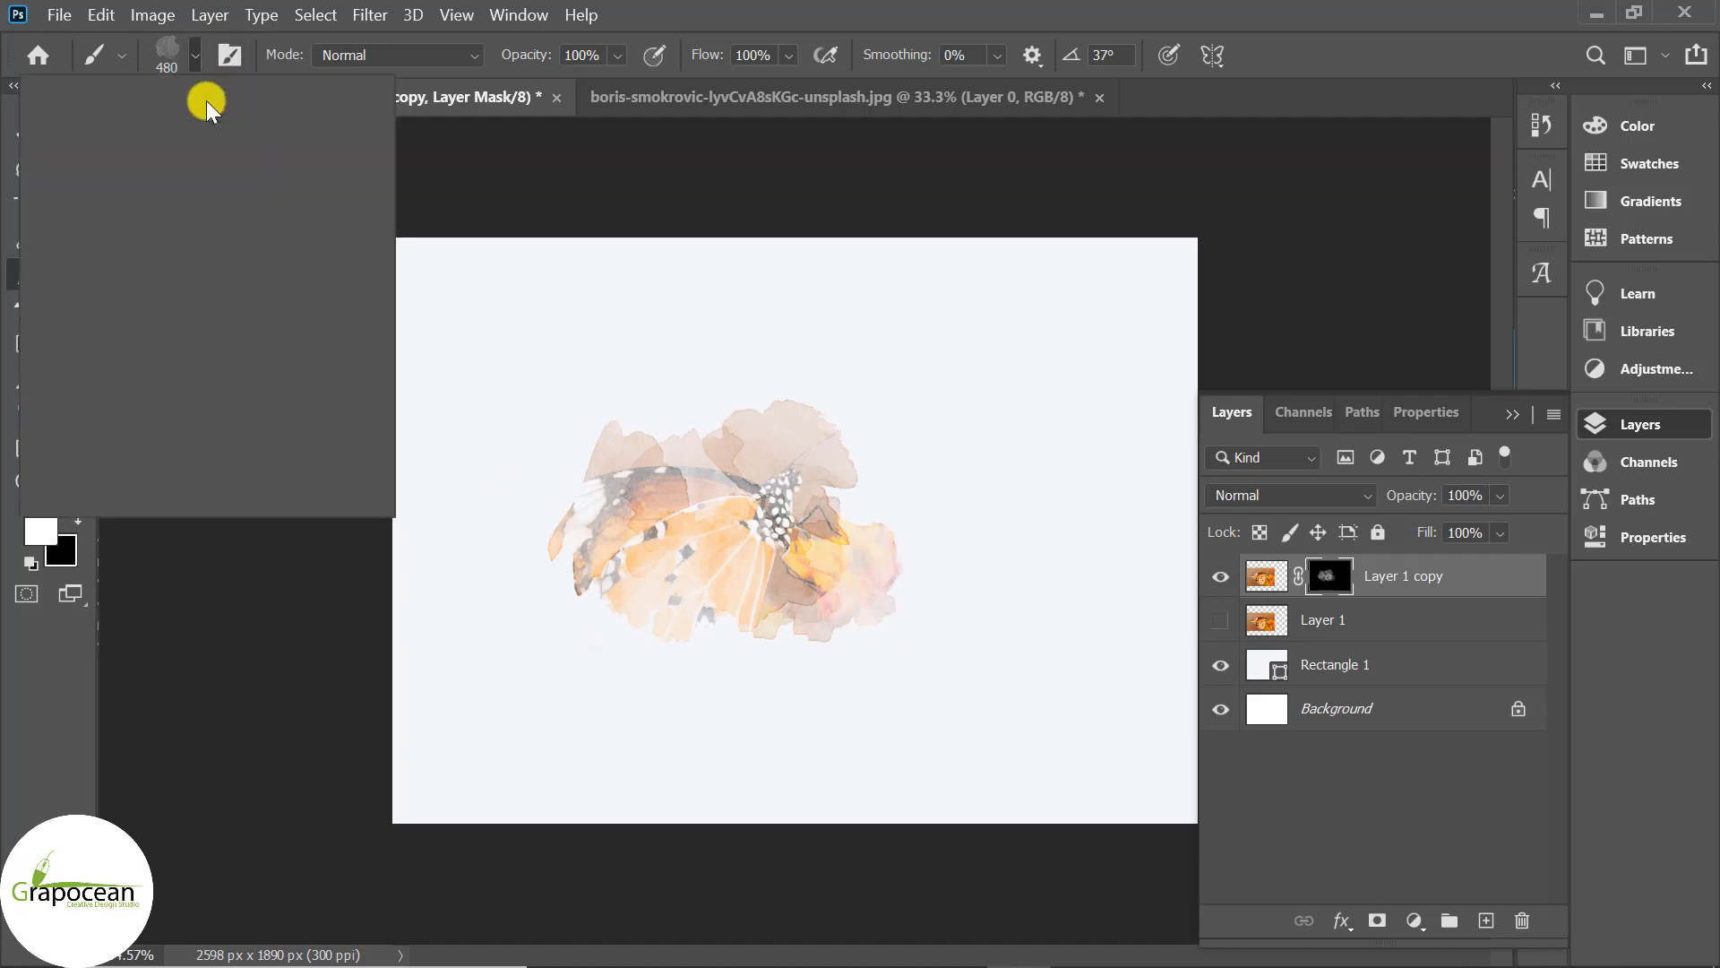
left_click(185, 258)
left_click(703, 455)
Stamp the mask with watercolour brush 1, rotated to 53°.
left_click(194, 56)
scroll(216, 353, "up", 1)
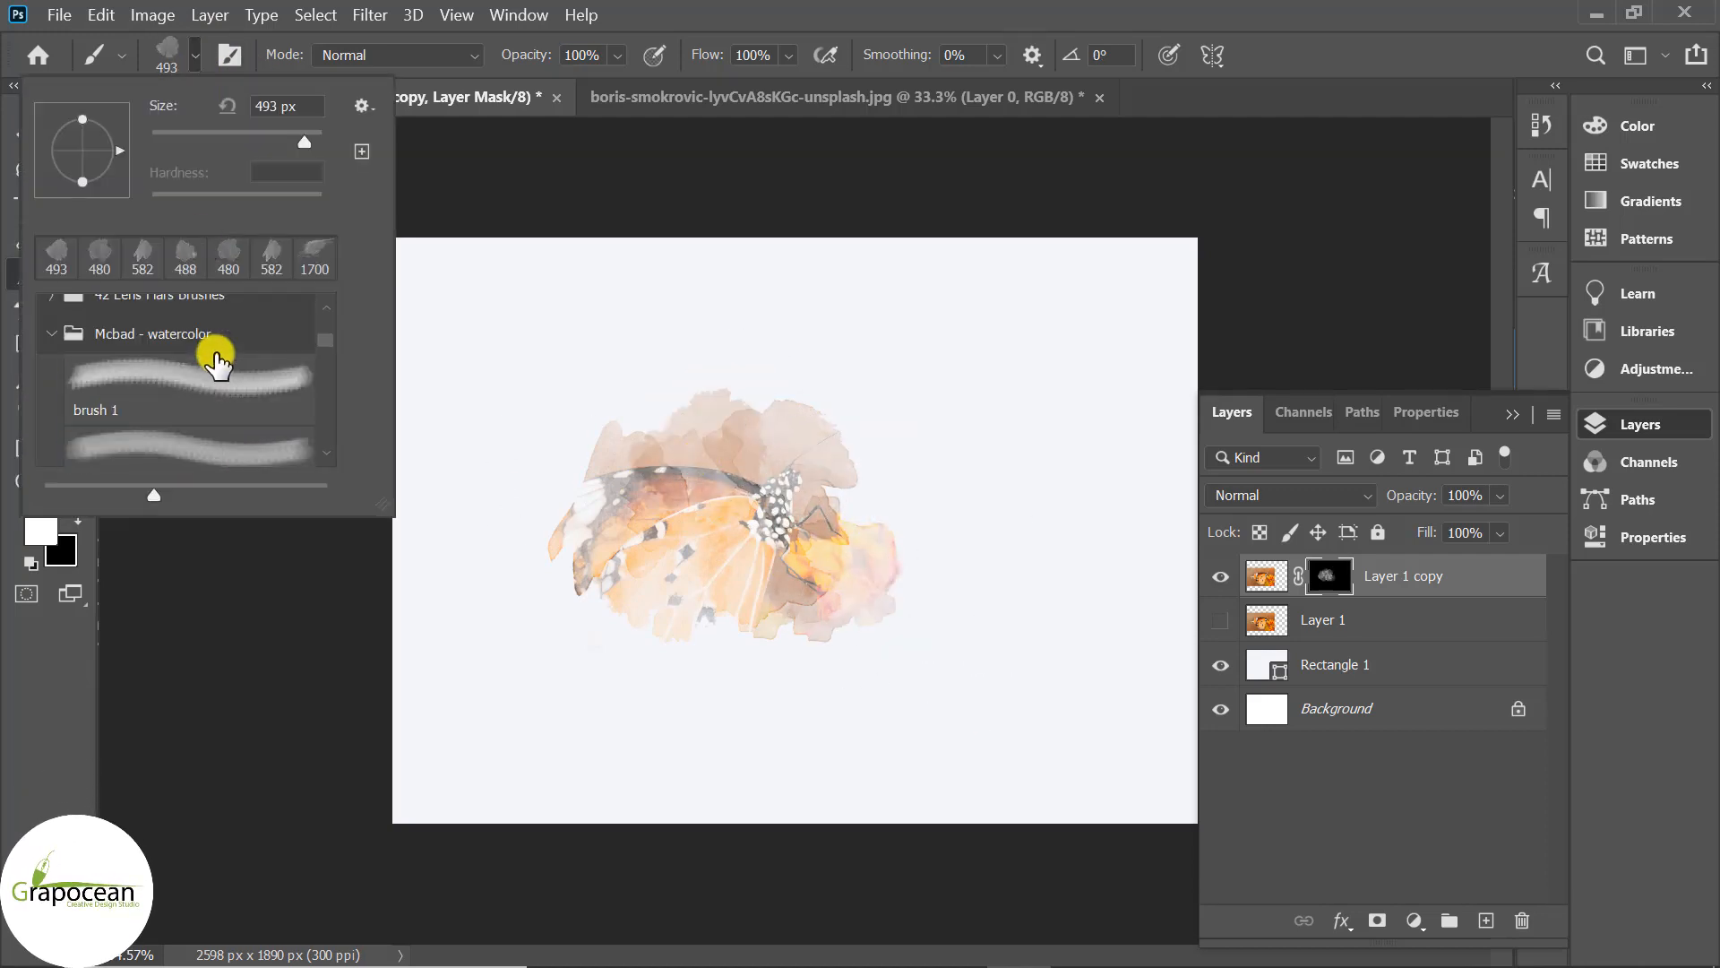
left_click(216, 363)
left_click(843, 506)
right_click(845, 497)
left_click_drag(945, 570, 928, 540)
left_click(868, 492)
left_click(727, 667)
Reveal the wing edges with the 480 px watercolour brush.
left_click(194, 56)
scroll(209, 430, "down", 1)
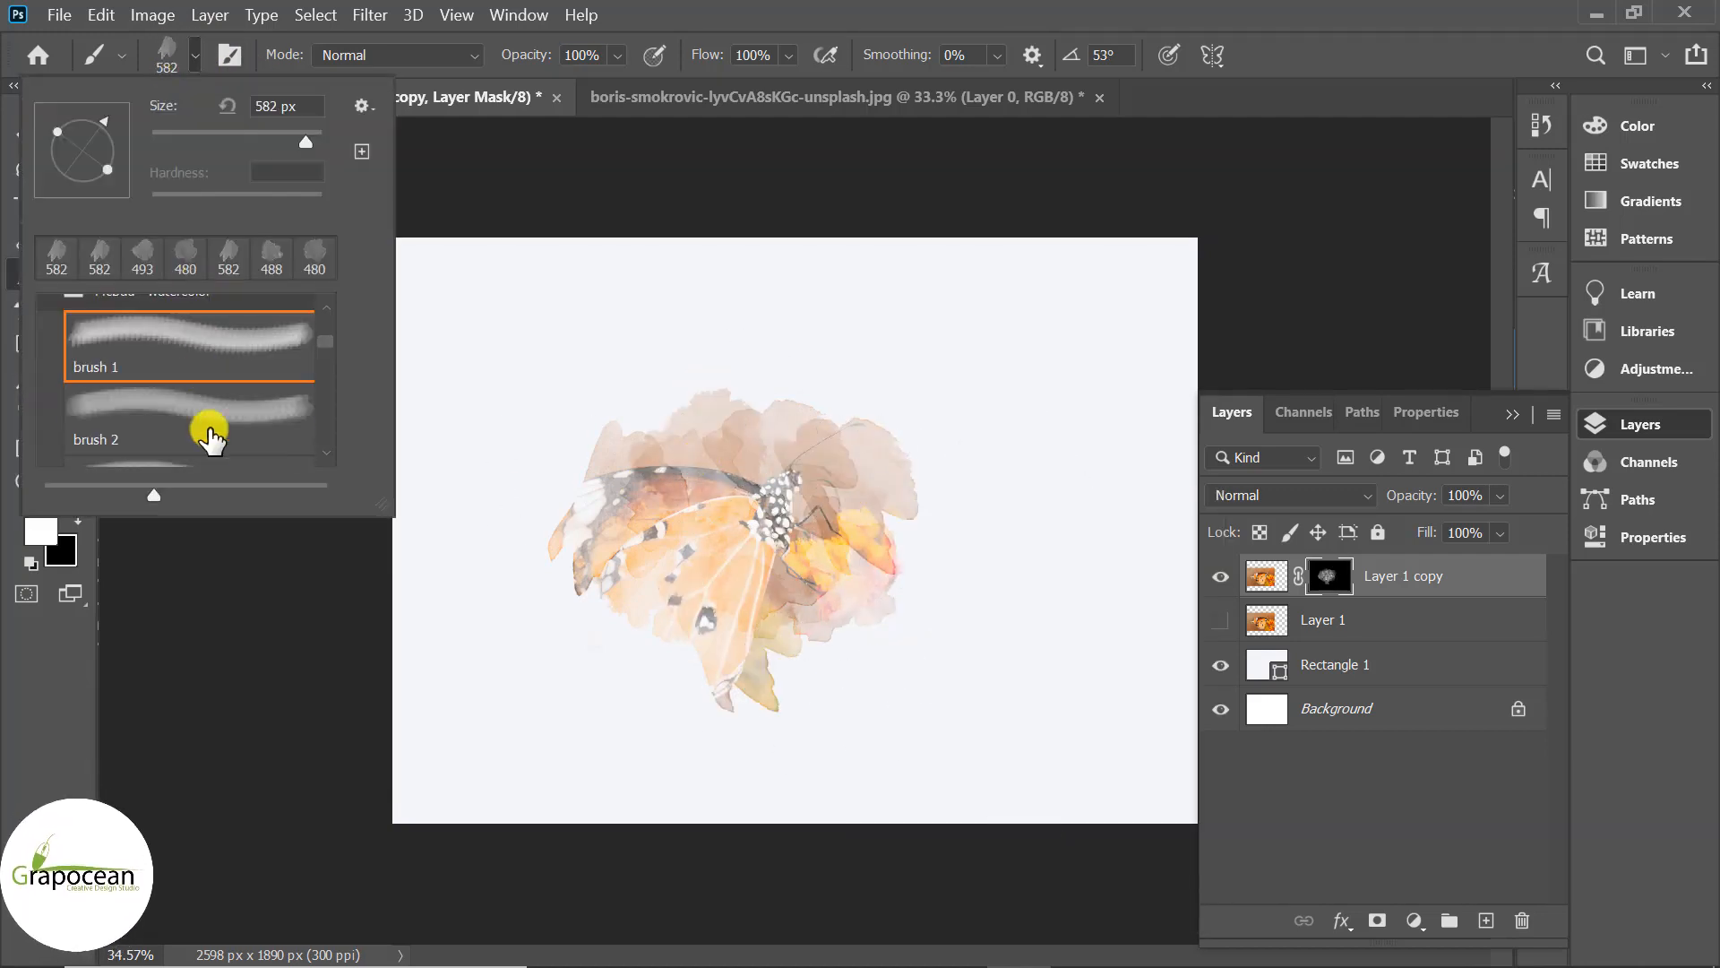
left_click(209, 430)
left_click(645, 623)
left_click(781, 661)
left_click(584, 529)
left_click(673, 662)
left_click(597, 648)
Reveal the orange flowers beside the butterfly with the 493 px watercolour brush.
scroll(874, 653, "up", 5)
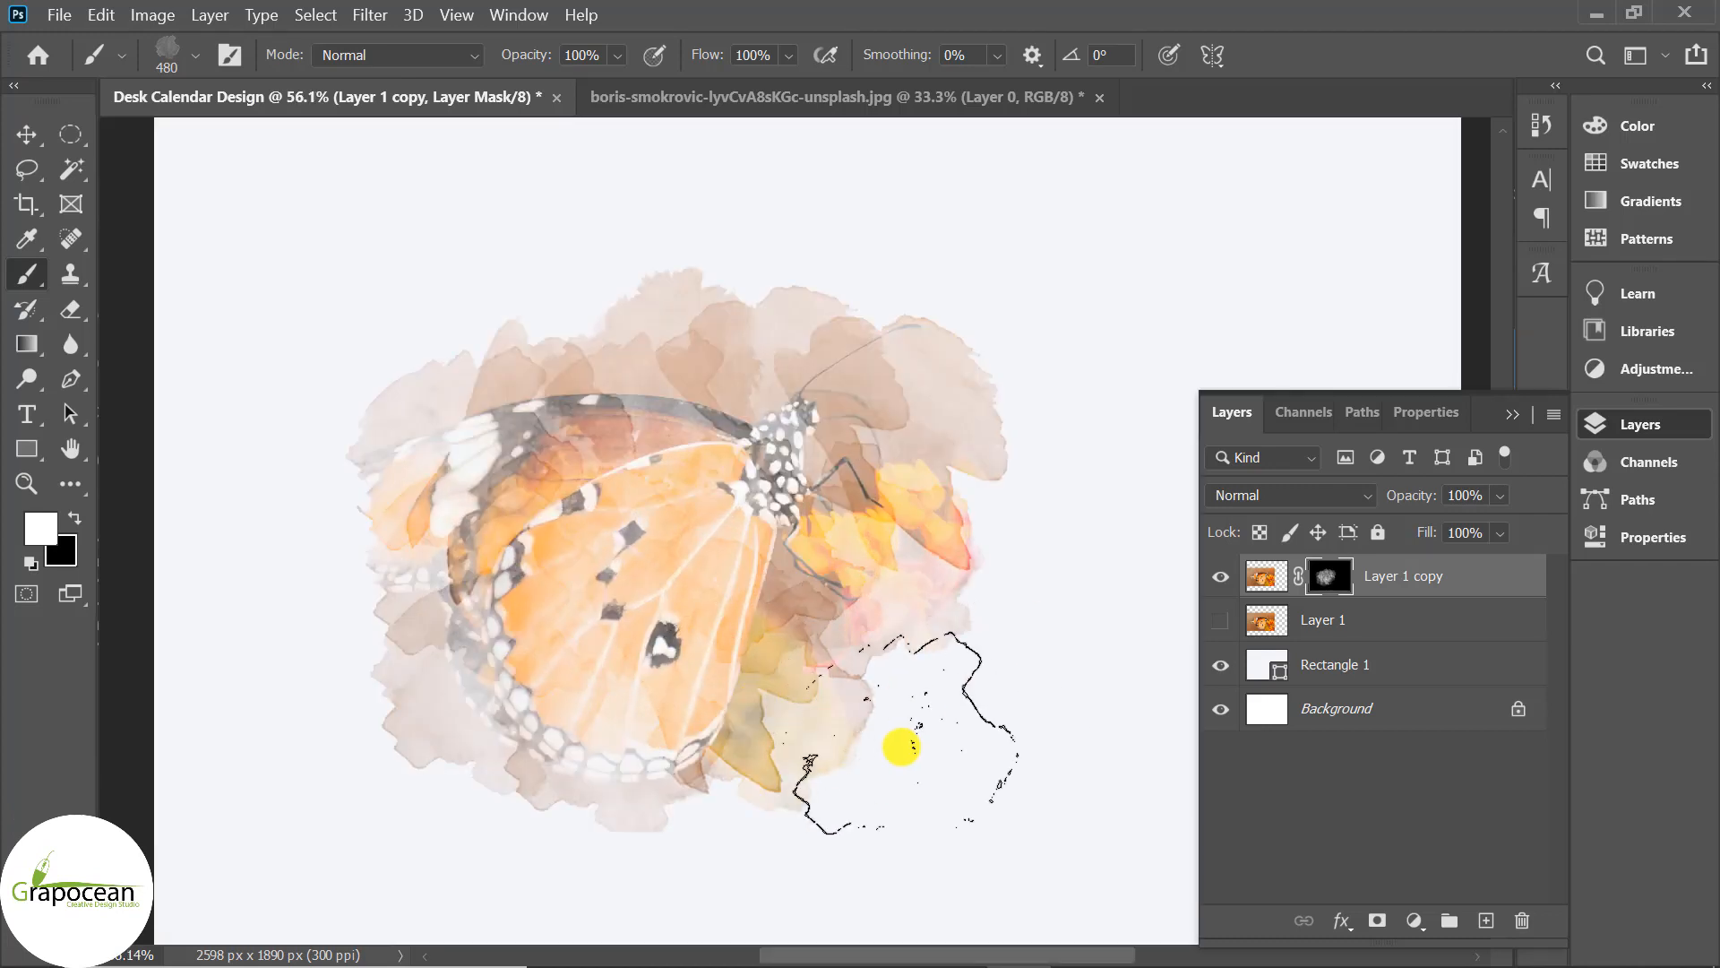
scroll(1018, 776, "down", 5)
left_click(195, 55)
left_click(223, 449)
left_click(864, 584)
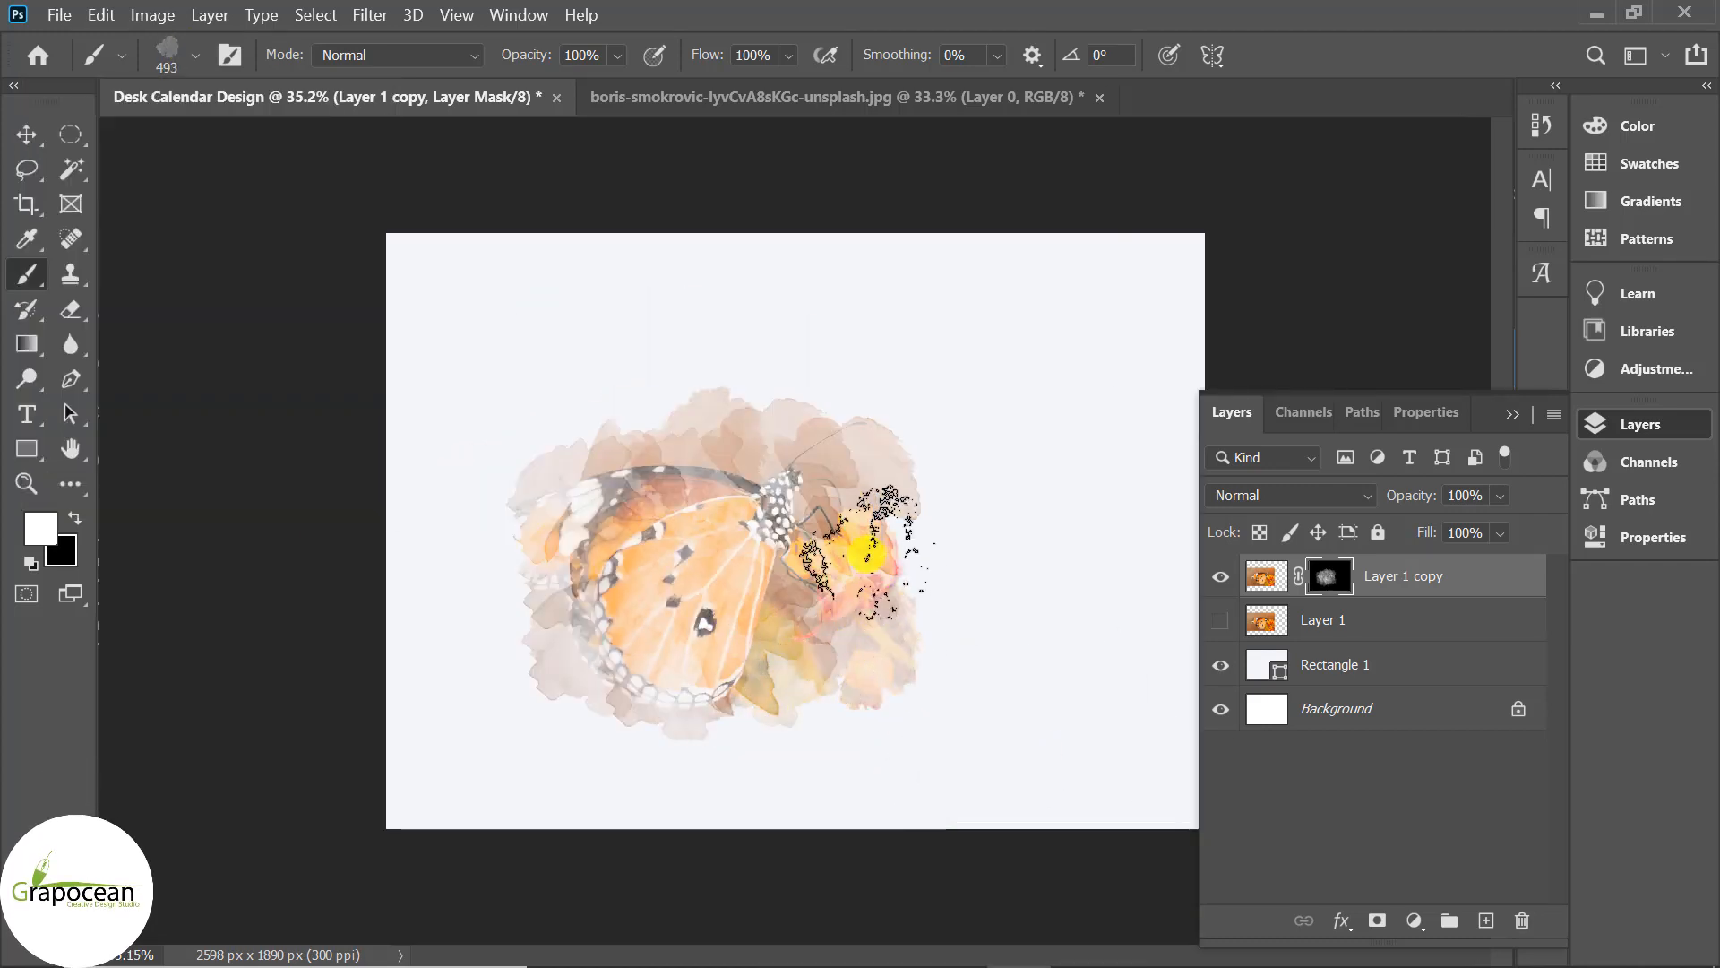
scroll(601, 610, "down", 1)
left_click(70, 379)
Draw a closed wave shape across the top of the page with the Pen in Shape mode.
left_click(211, 59)
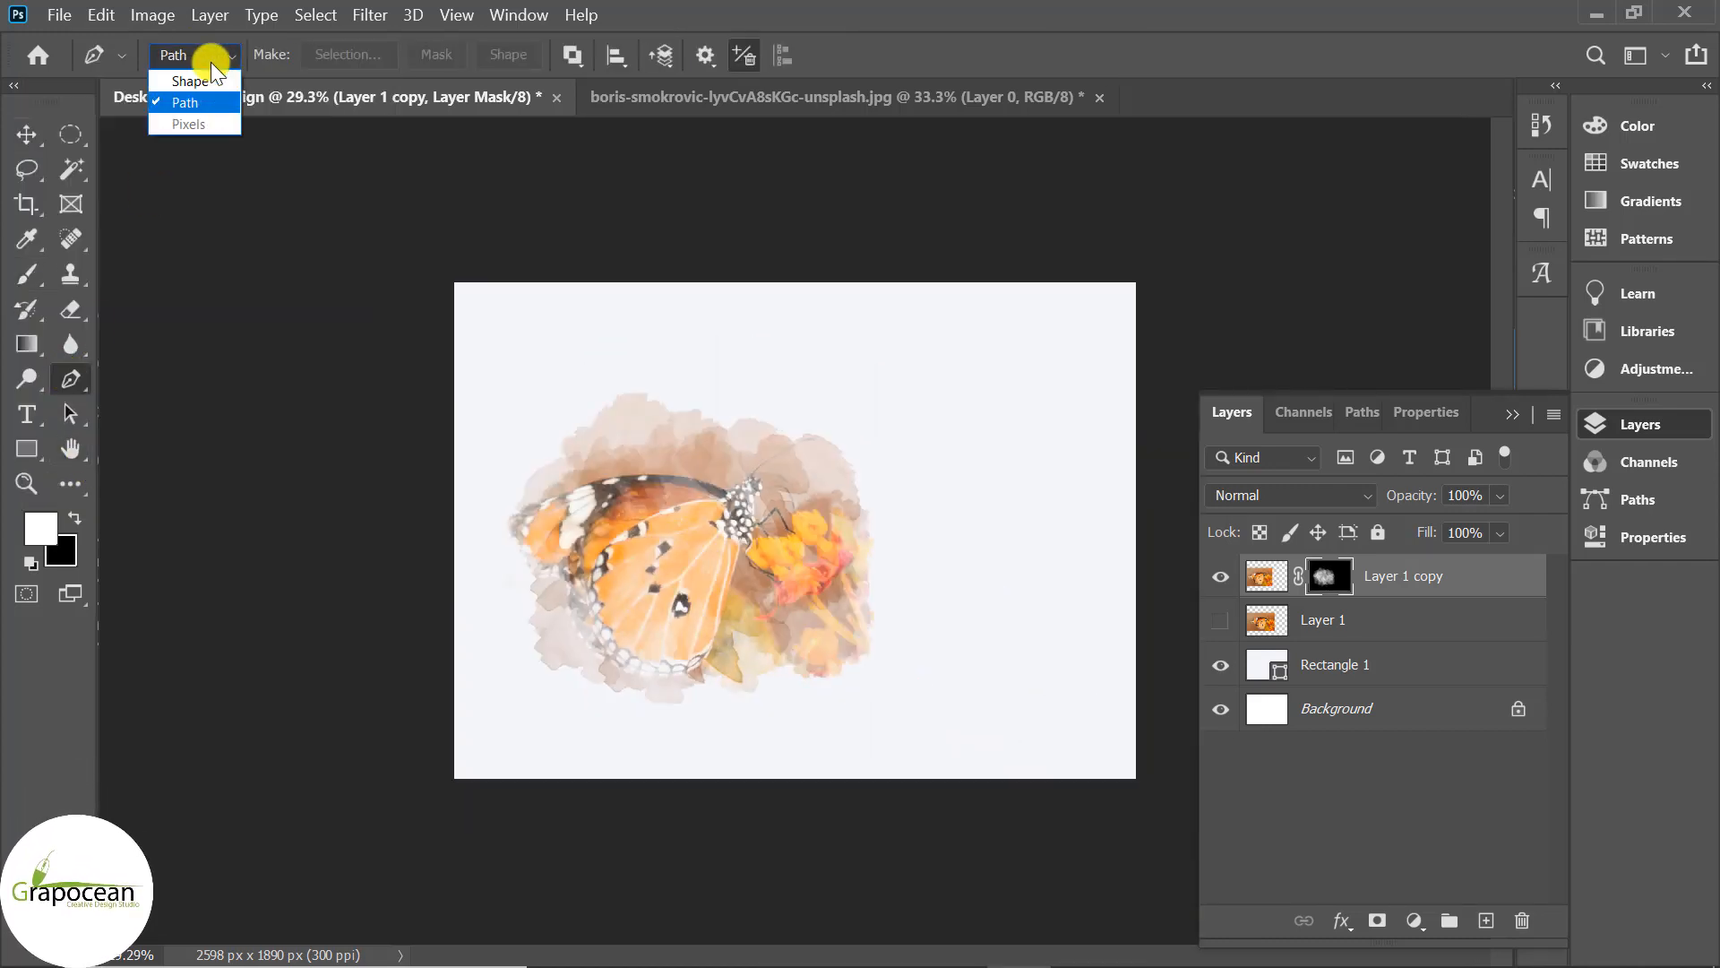
left_click(208, 81)
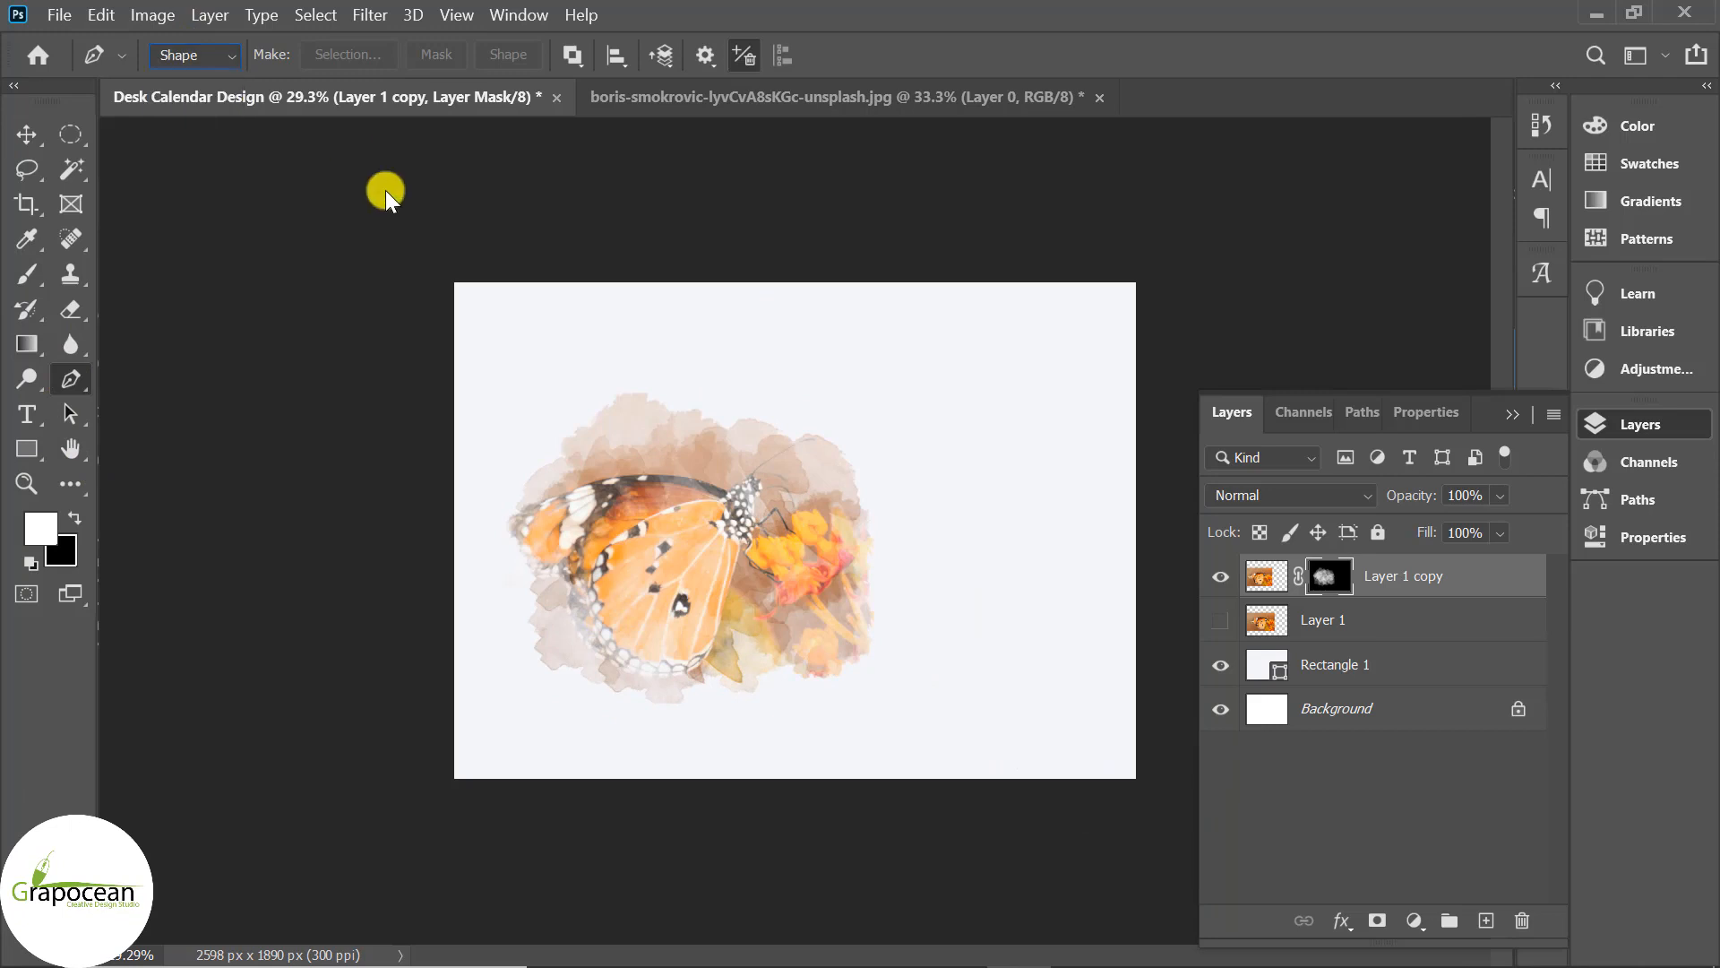
left_click(439, 271)
left_click_drag(738, 356, 911, 335)
key("ctrl+z")
left_click_drag(1158, 459, 1165, 470)
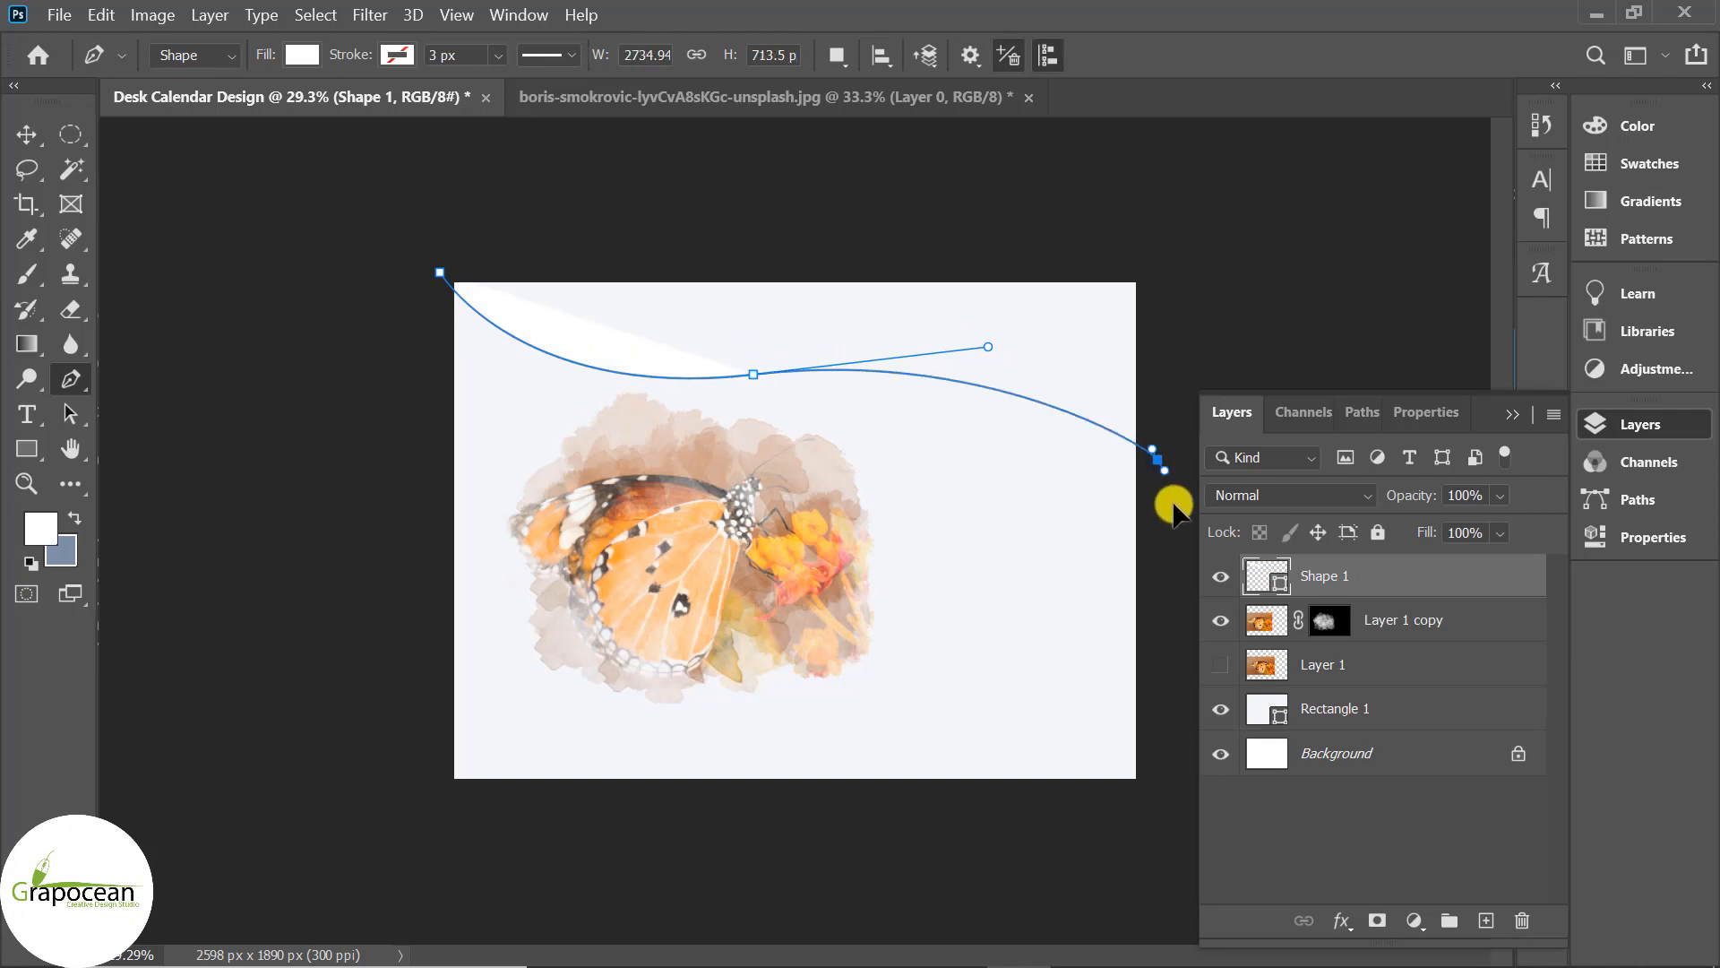
left_click(1160, 460)
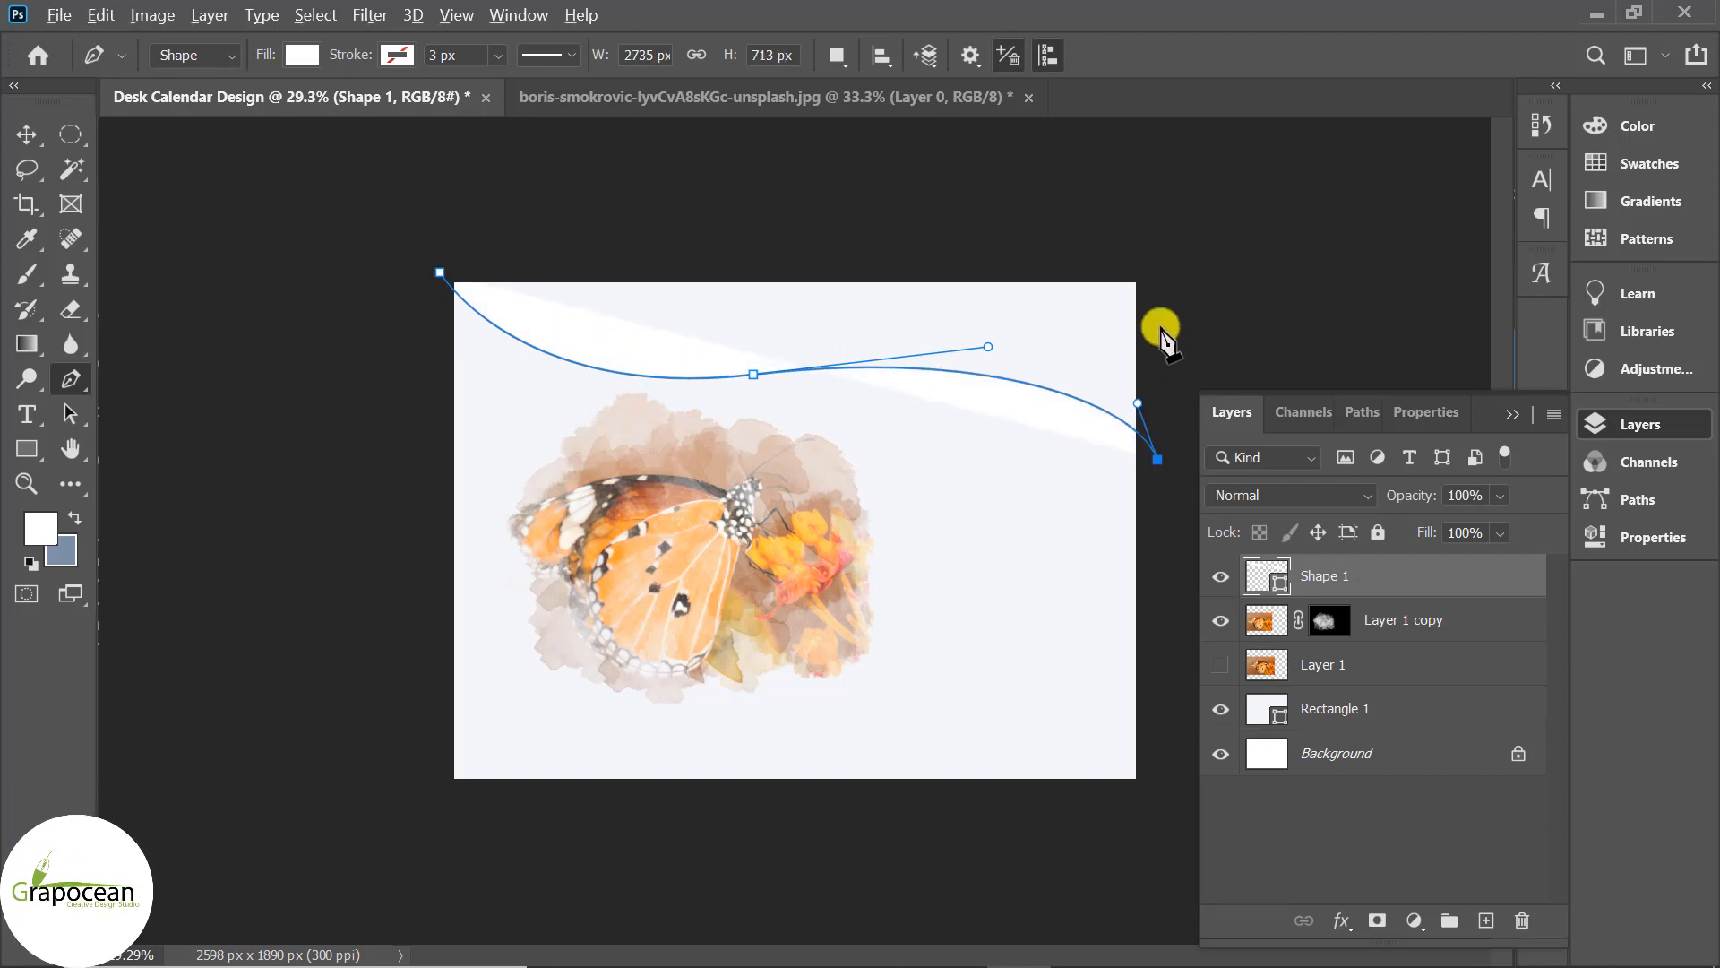
left_click(1155, 235)
left_click(440, 272)
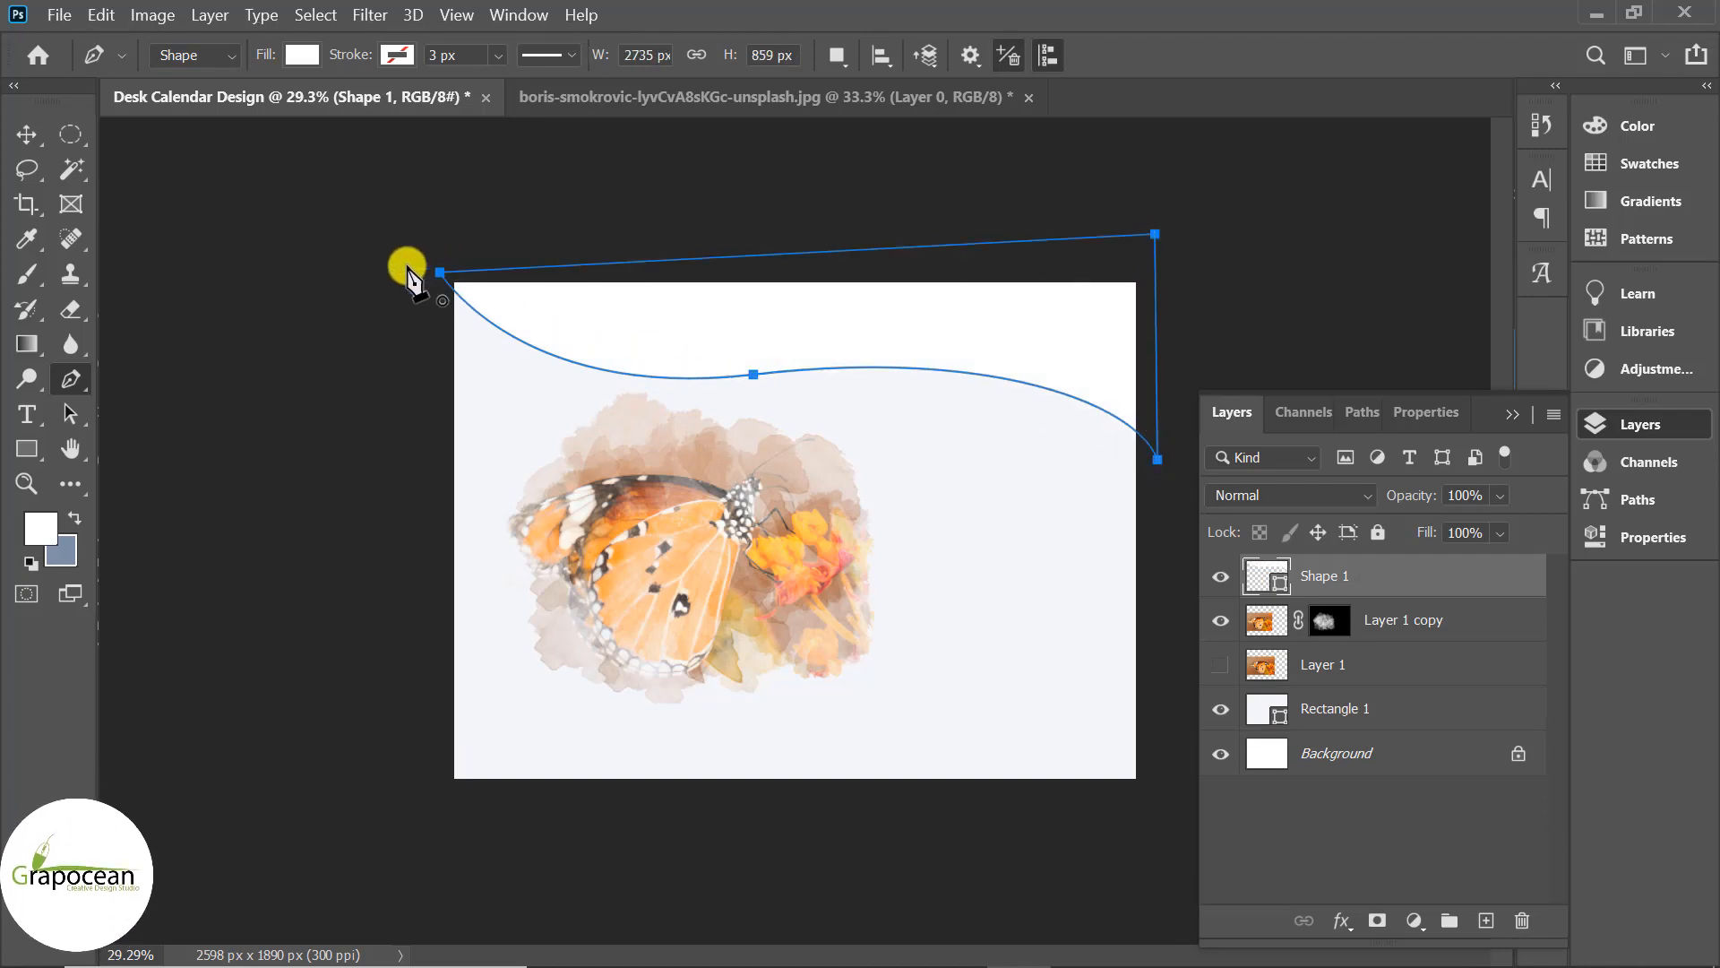
Fill the wave orange #e58e26 and duplicate the Shape 1 layer.
left_click(301, 56)
left_click(466, 109)
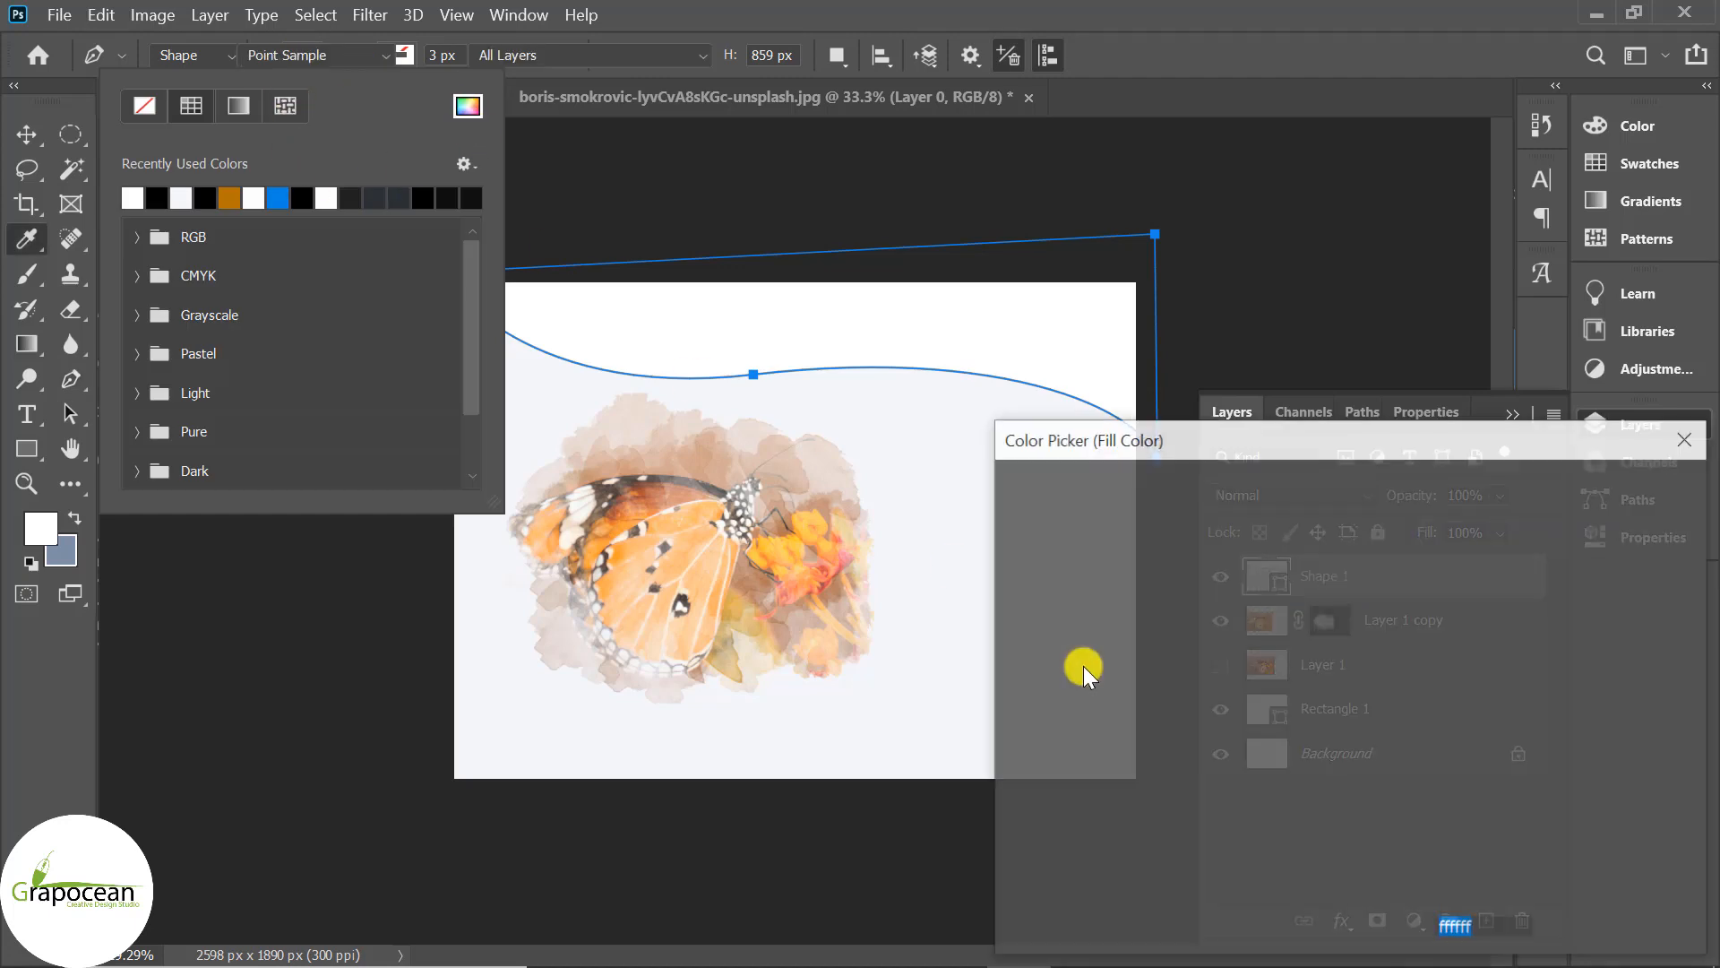
left_click(1600, 489)
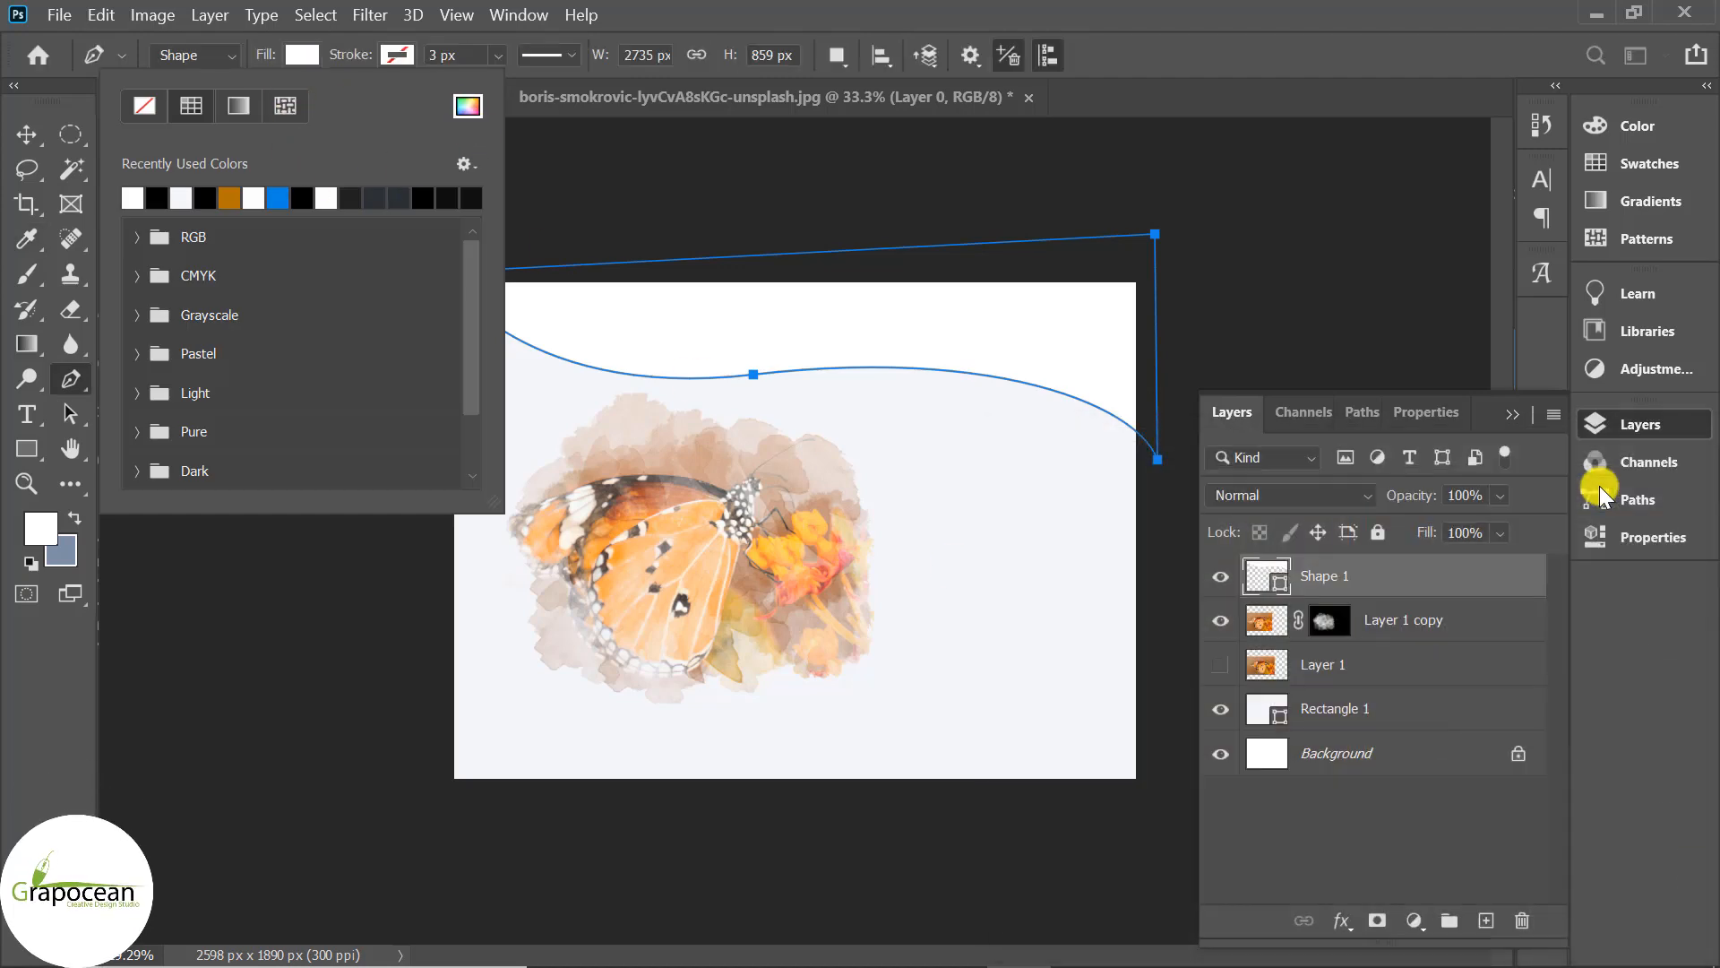
left_click(26, 134)
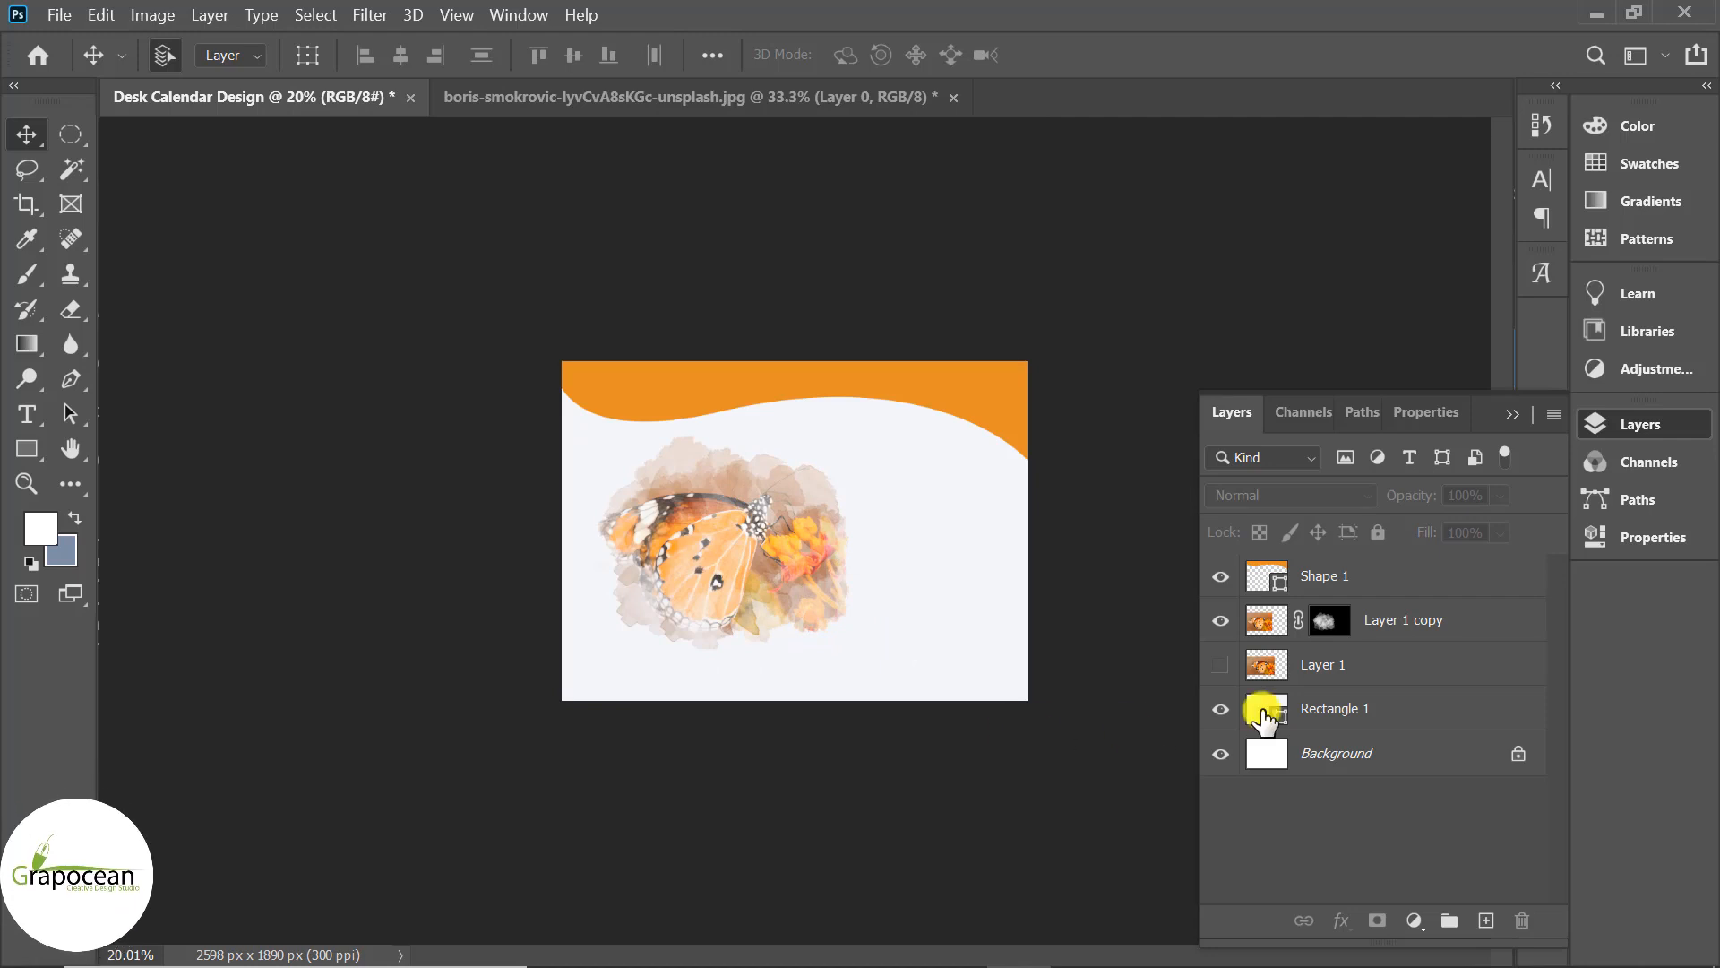
left_click(1398, 584)
left_click_drag(1435, 599, 1486, 920)
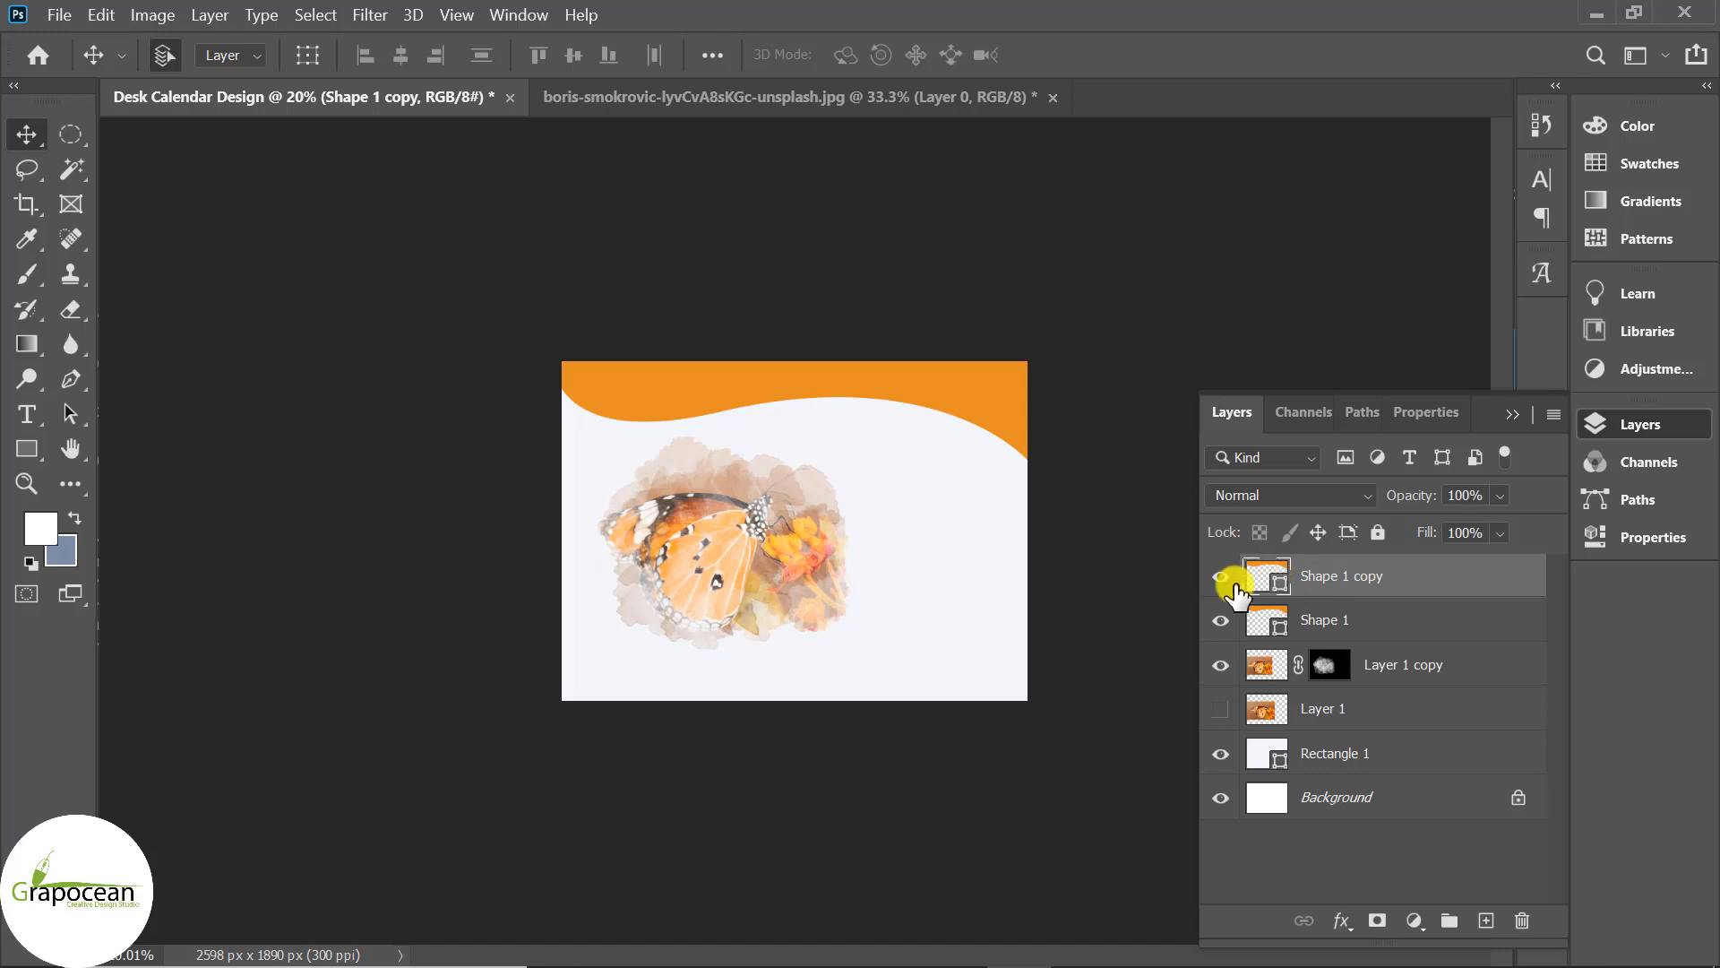
Make Shape 1 copy lighter orange, move it under Shape 1 and rotate it about -1.59°.
double_click(1267, 578)
left_click(1617, 484)
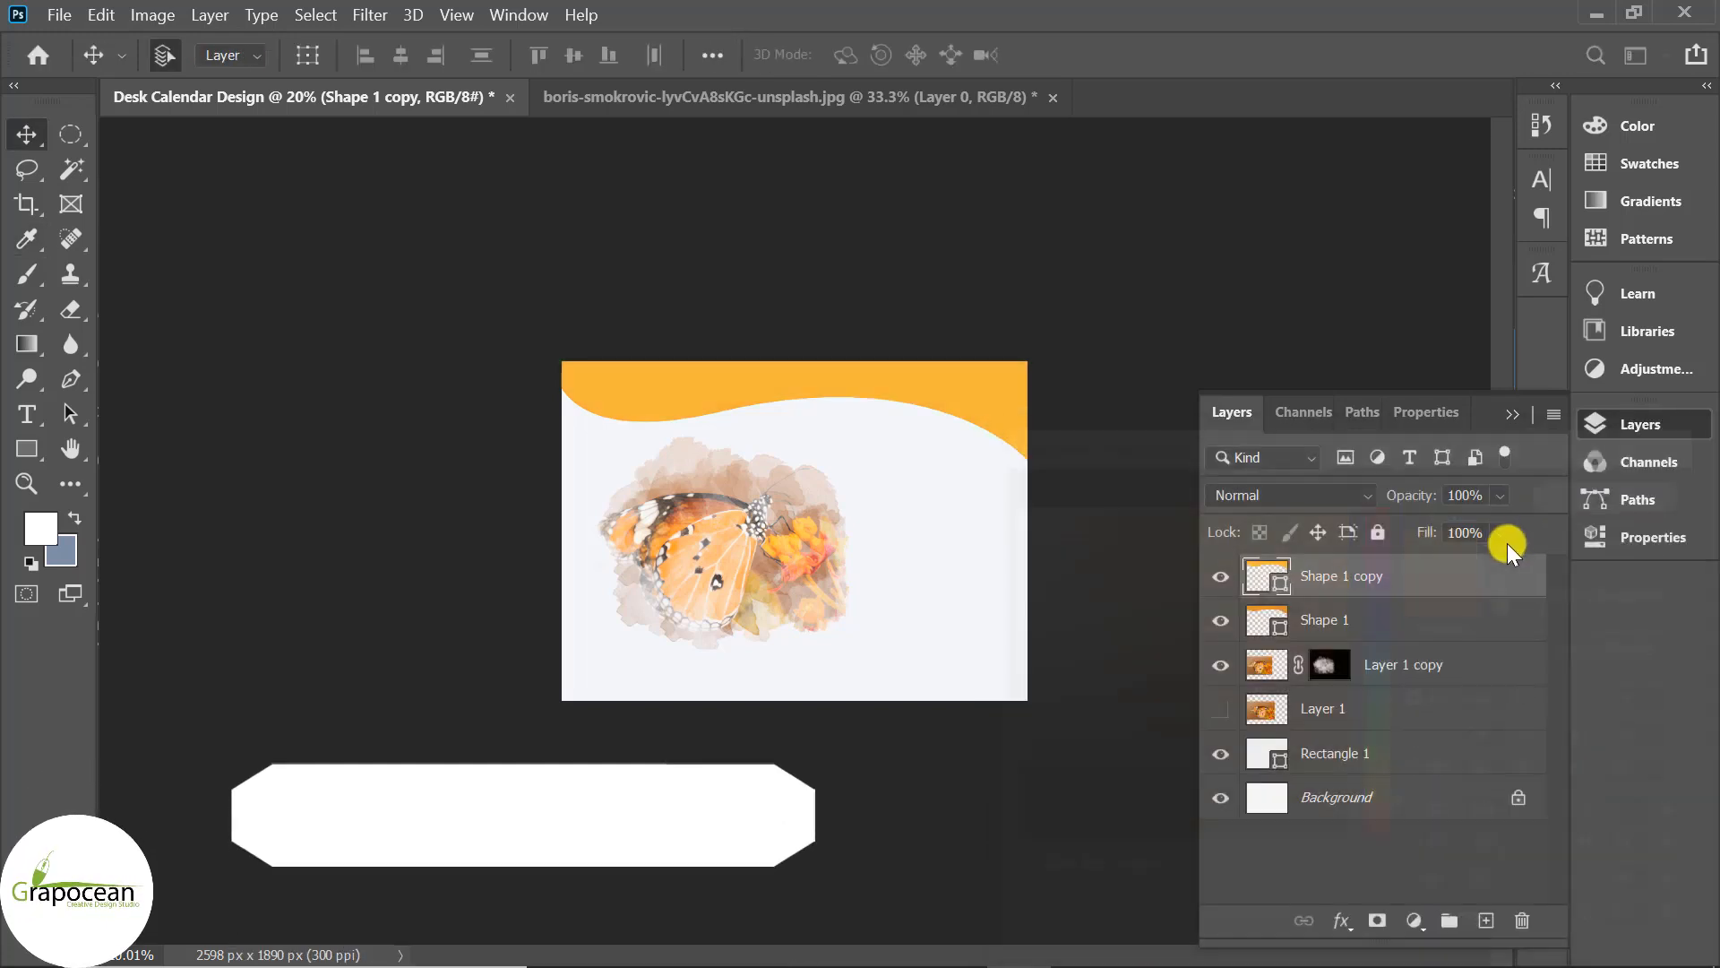
left_click_drag(1417, 634, 1409, 653)
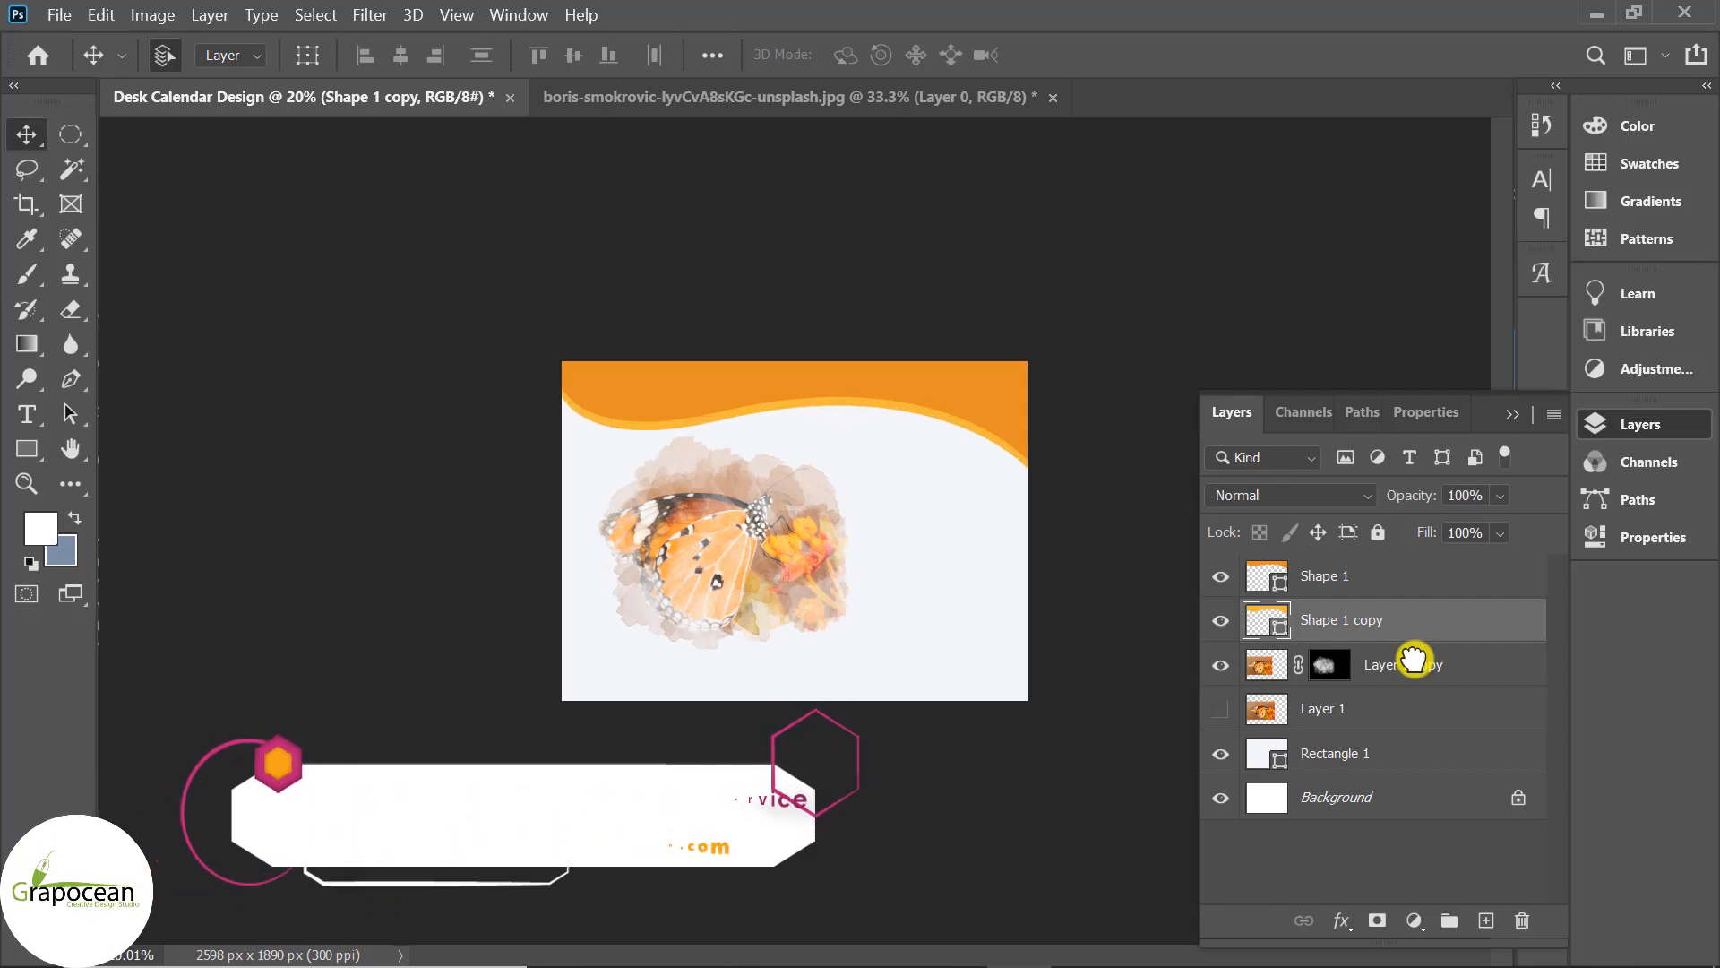
key("ctrl+t")
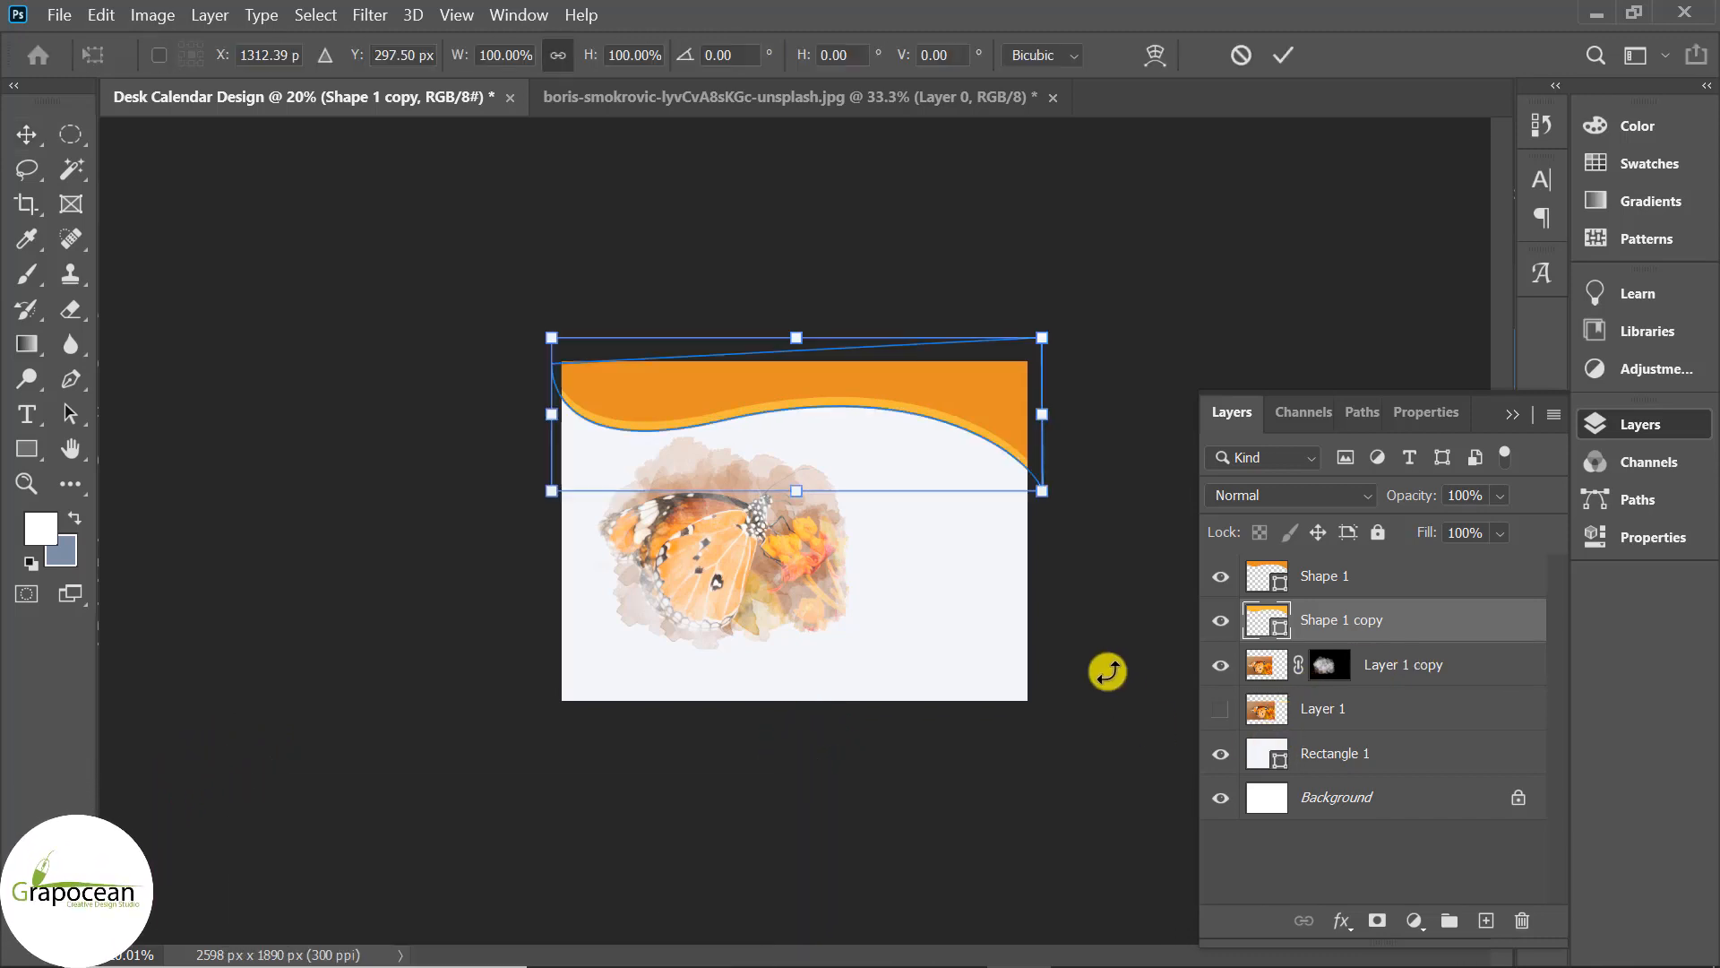
left_click_drag(1114, 602, 1111, 607)
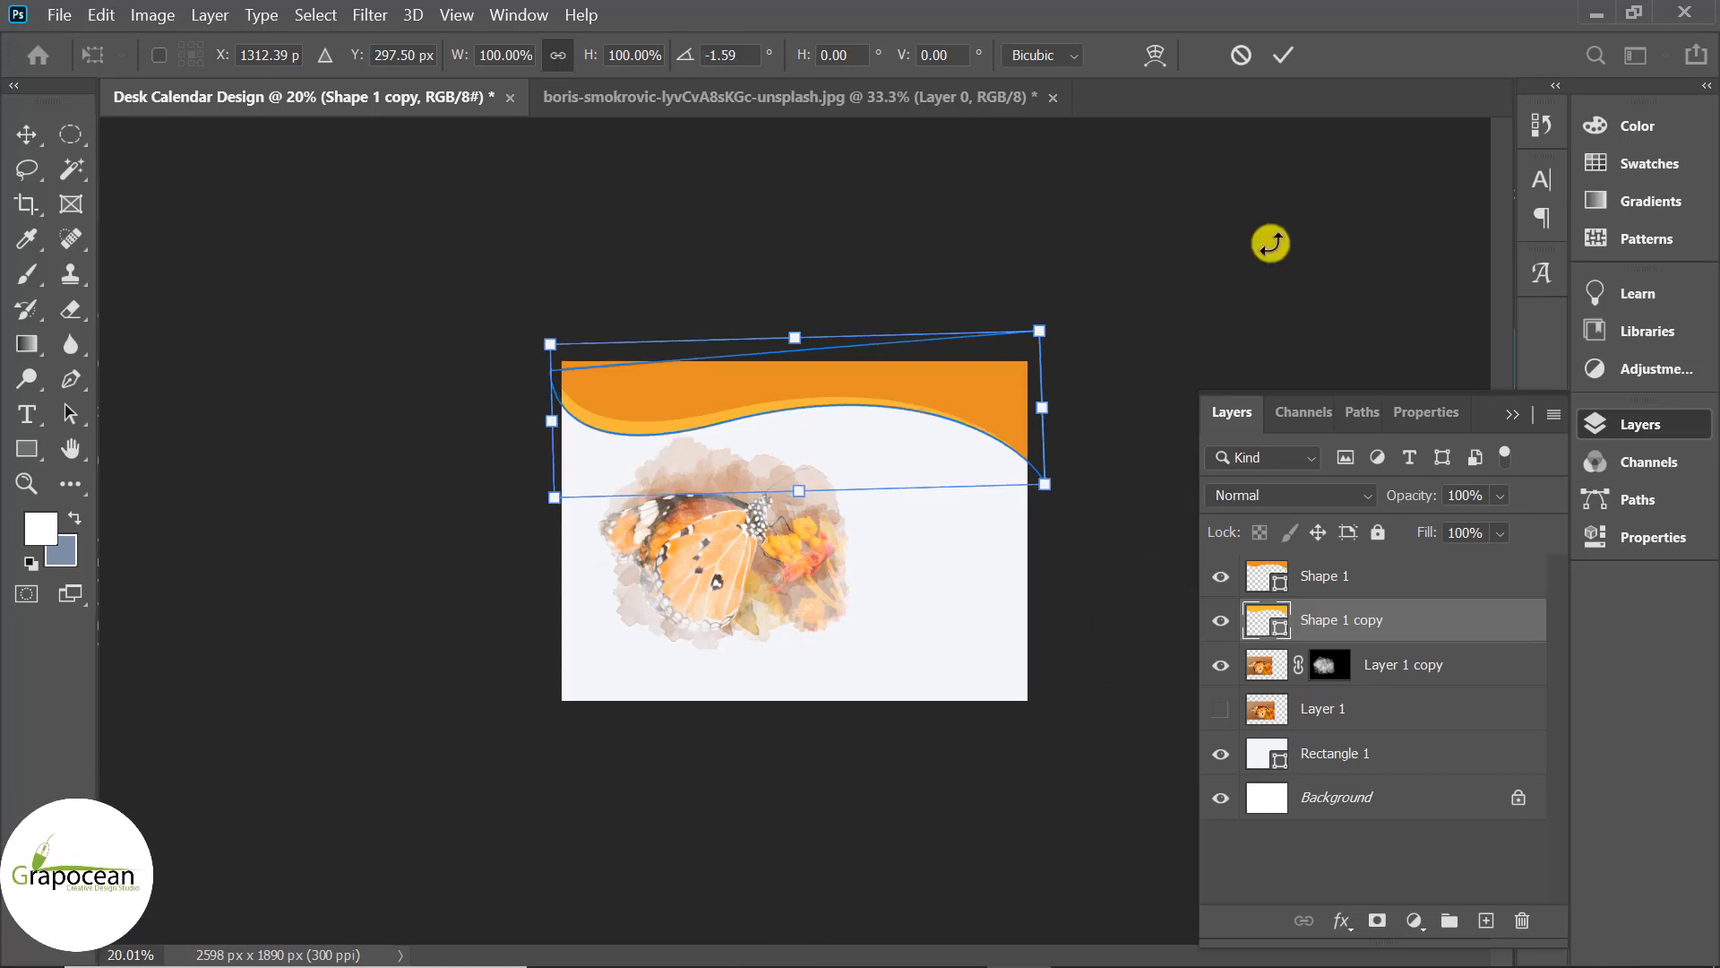
left_click(1286, 54)
left_click(1355, 582)
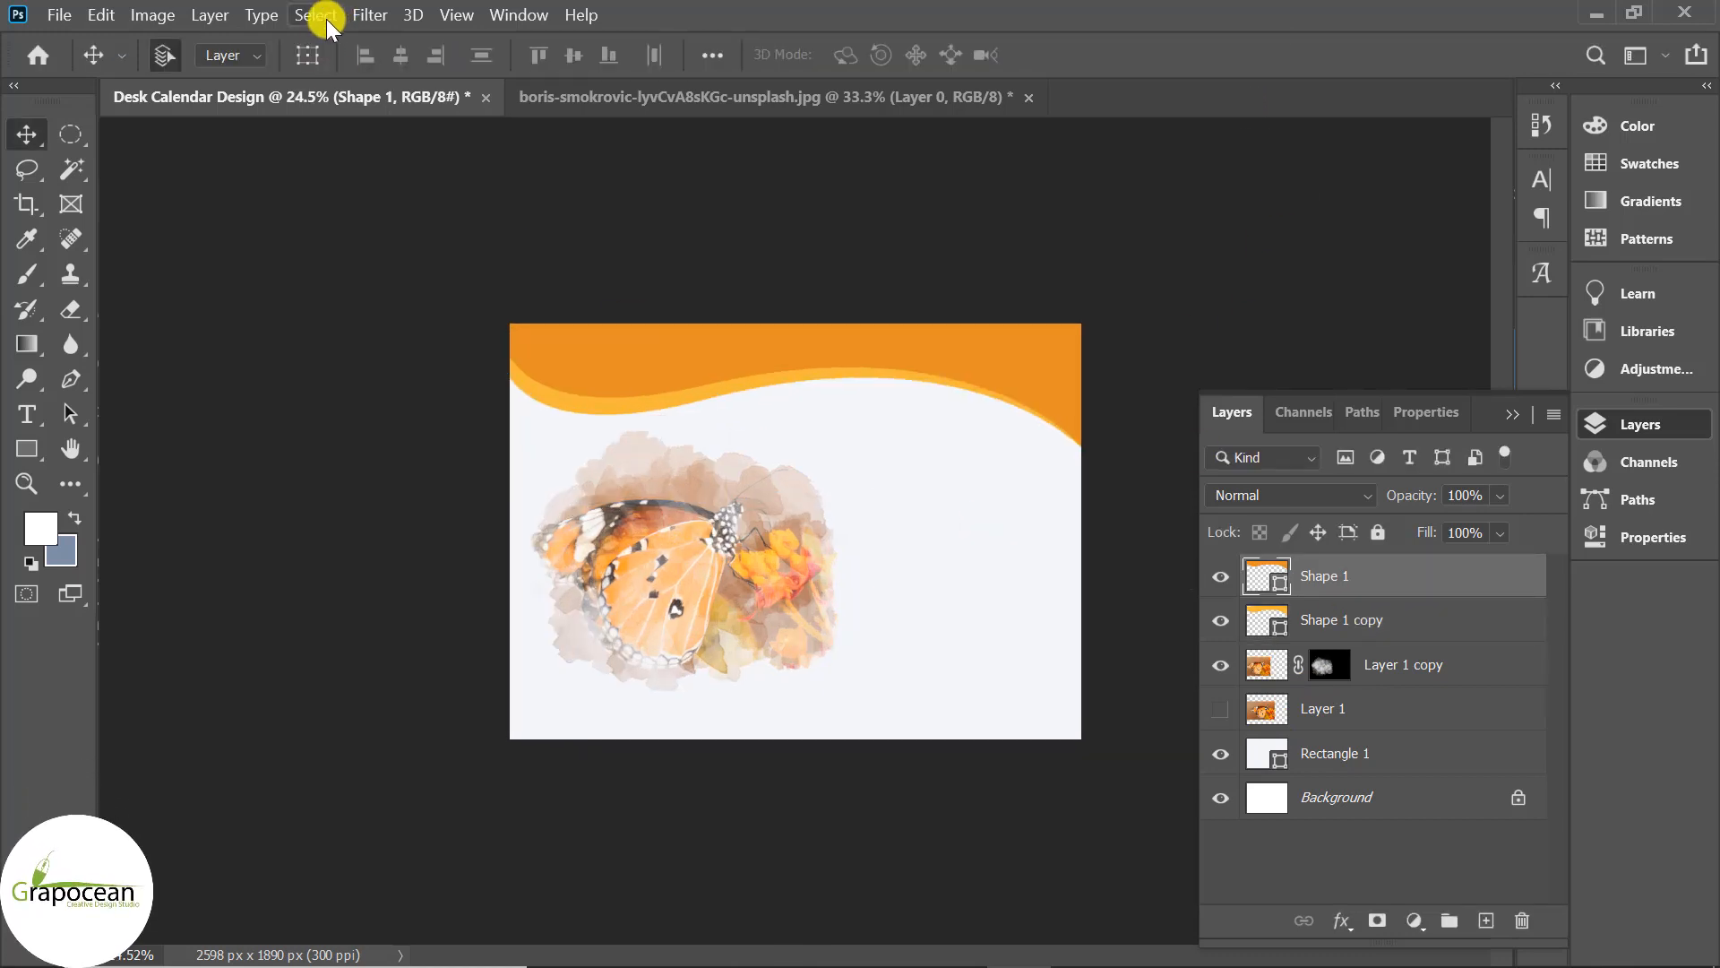
left_click(370, 15)
Give Shape 1 a Smooth Bevel & Emboss: depth 729%, size 136 px, rounded gloss contour.
mouse_move(563, 300)
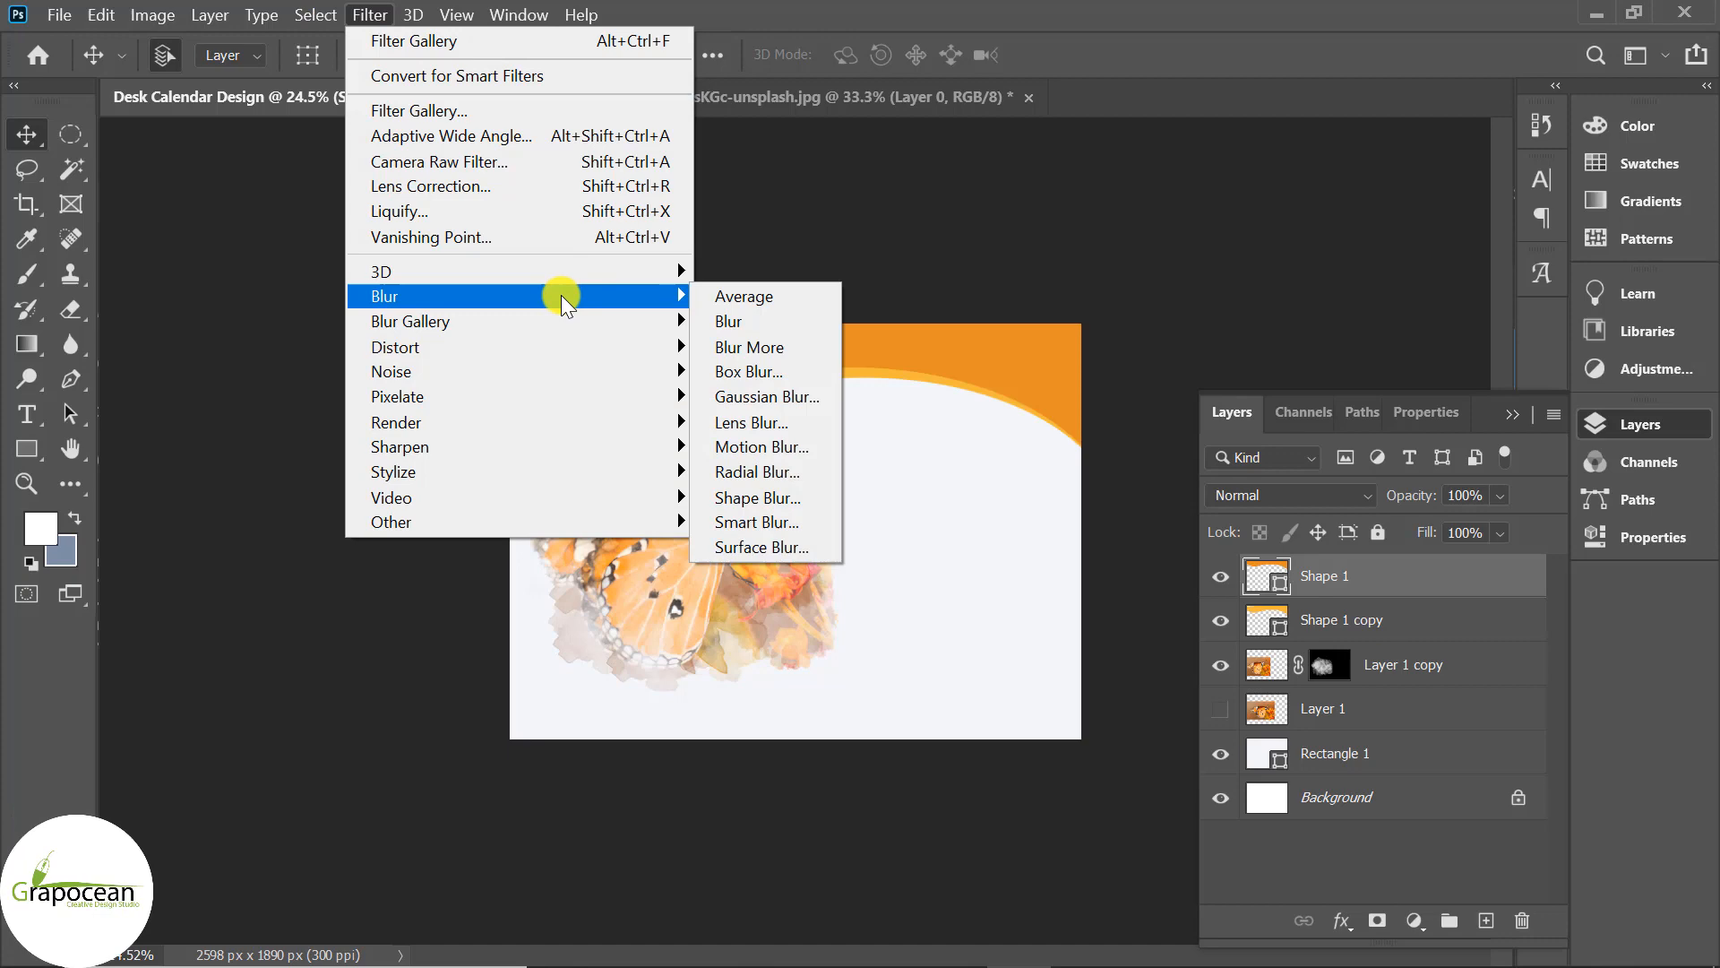
right_click(1465, 578)
left_click(1170, 47)
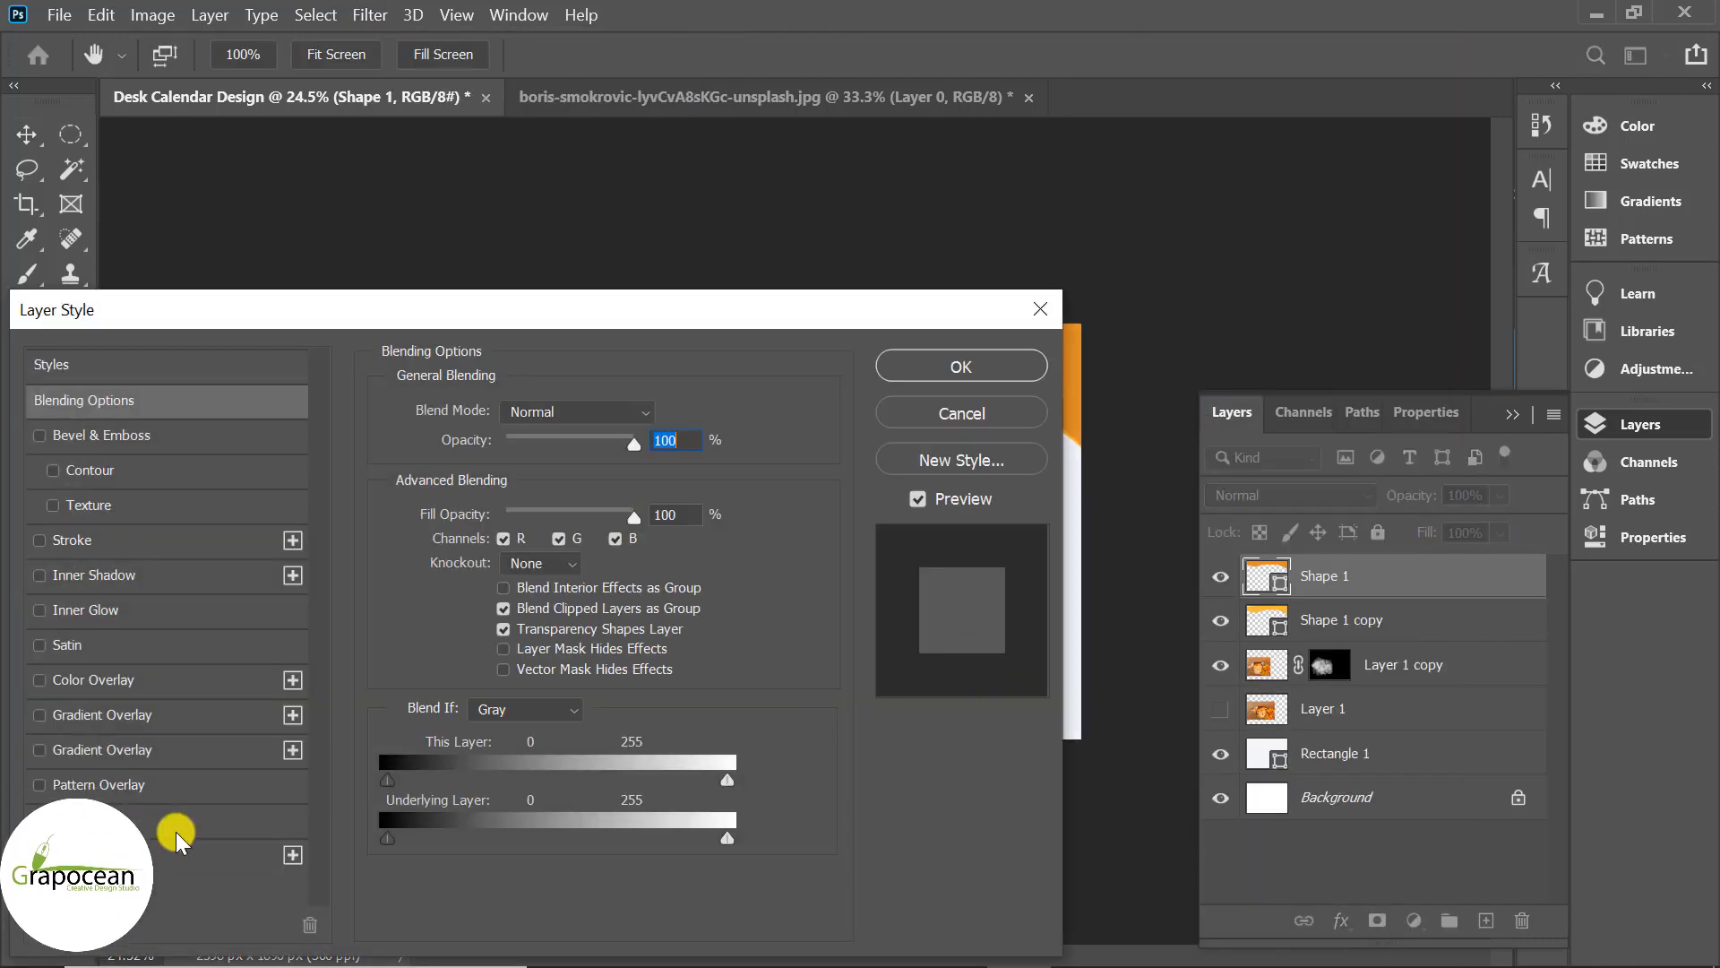
left_click(152, 439)
left_click_drag(496, 314, 1380, 213)
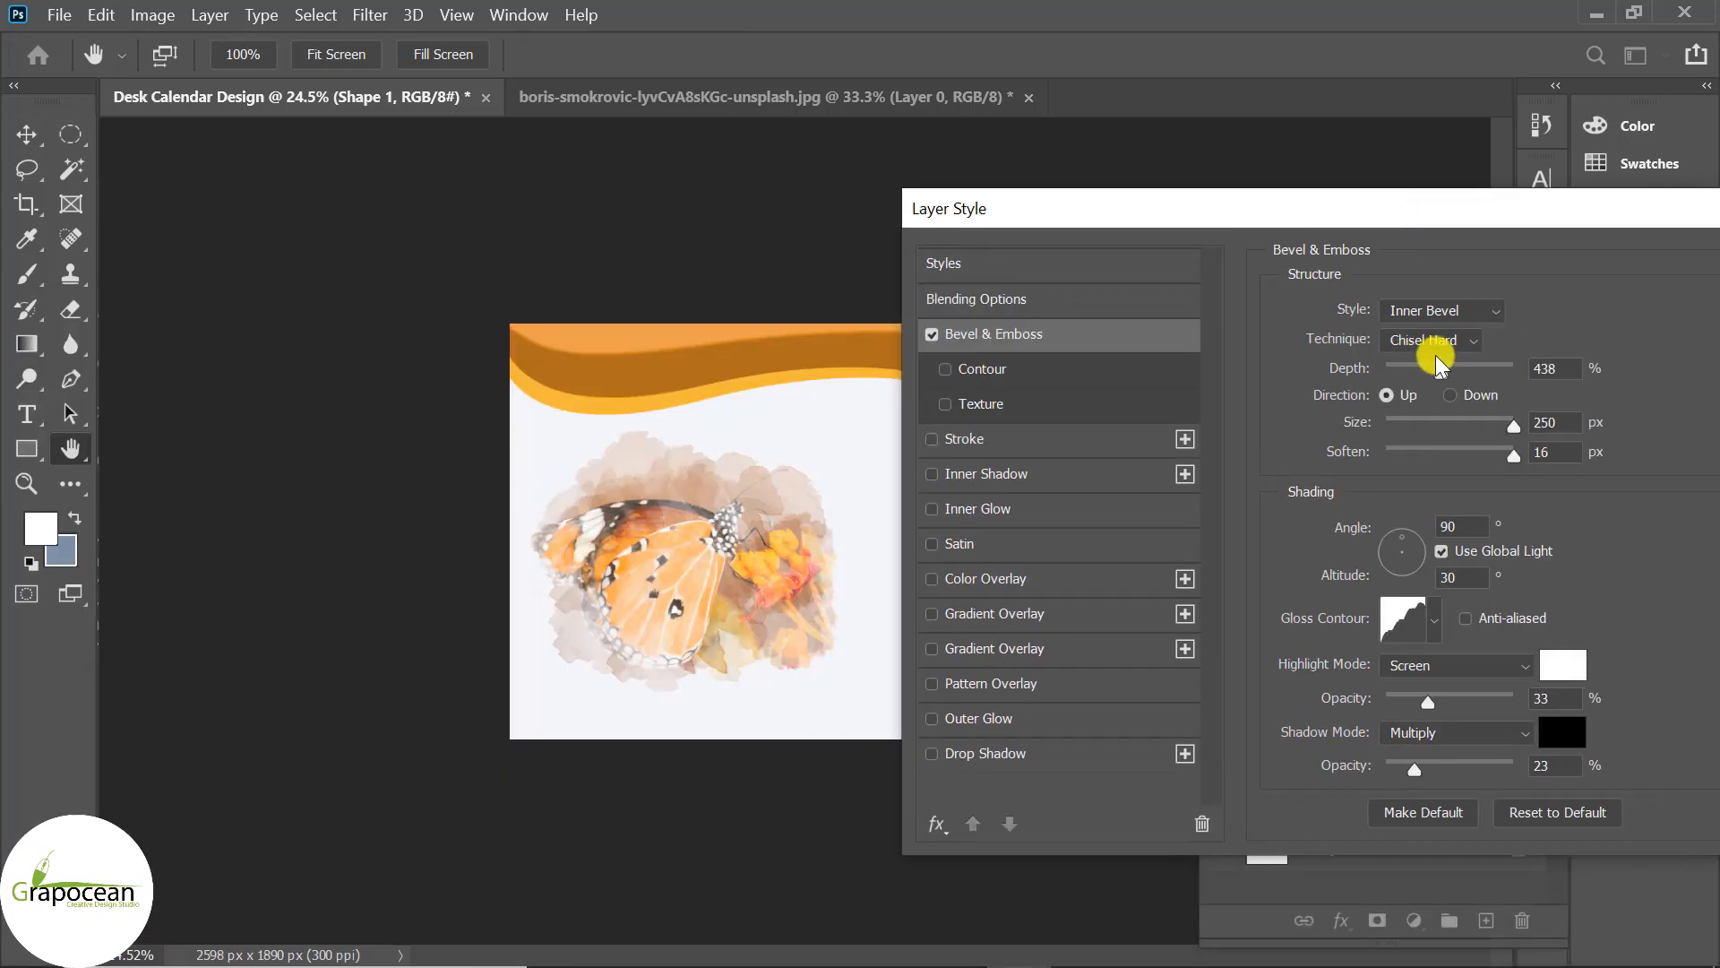
left_click(1480, 371)
left_click(1456, 345)
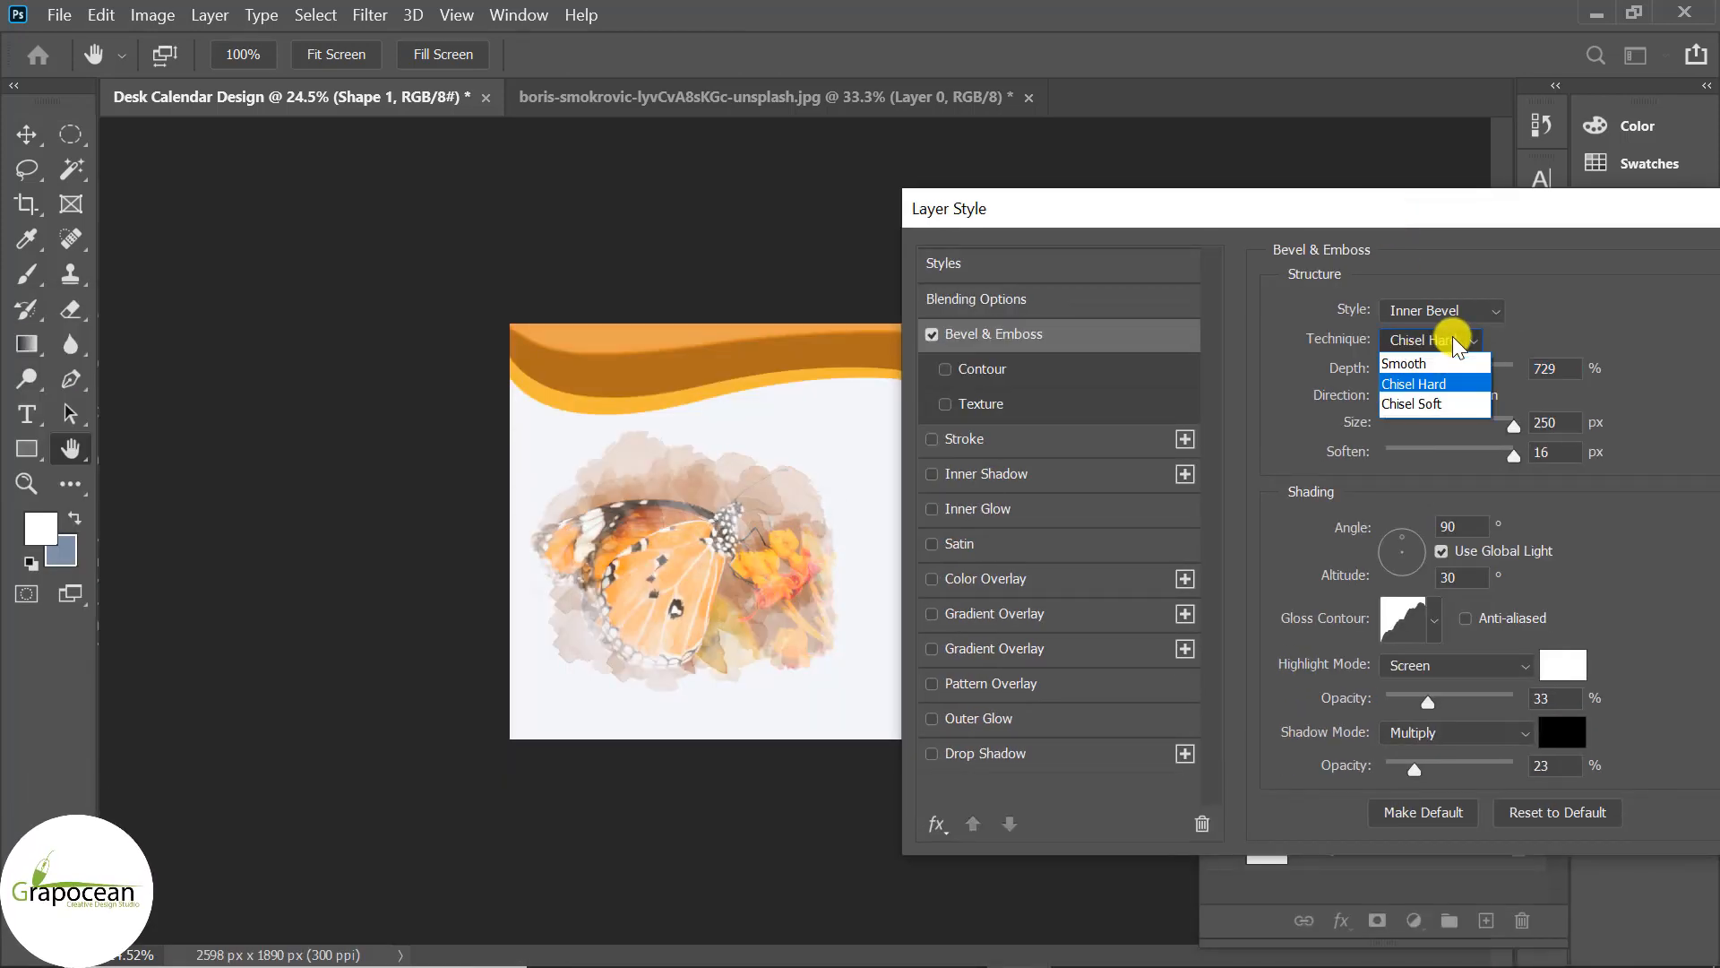
left_click(1432, 364)
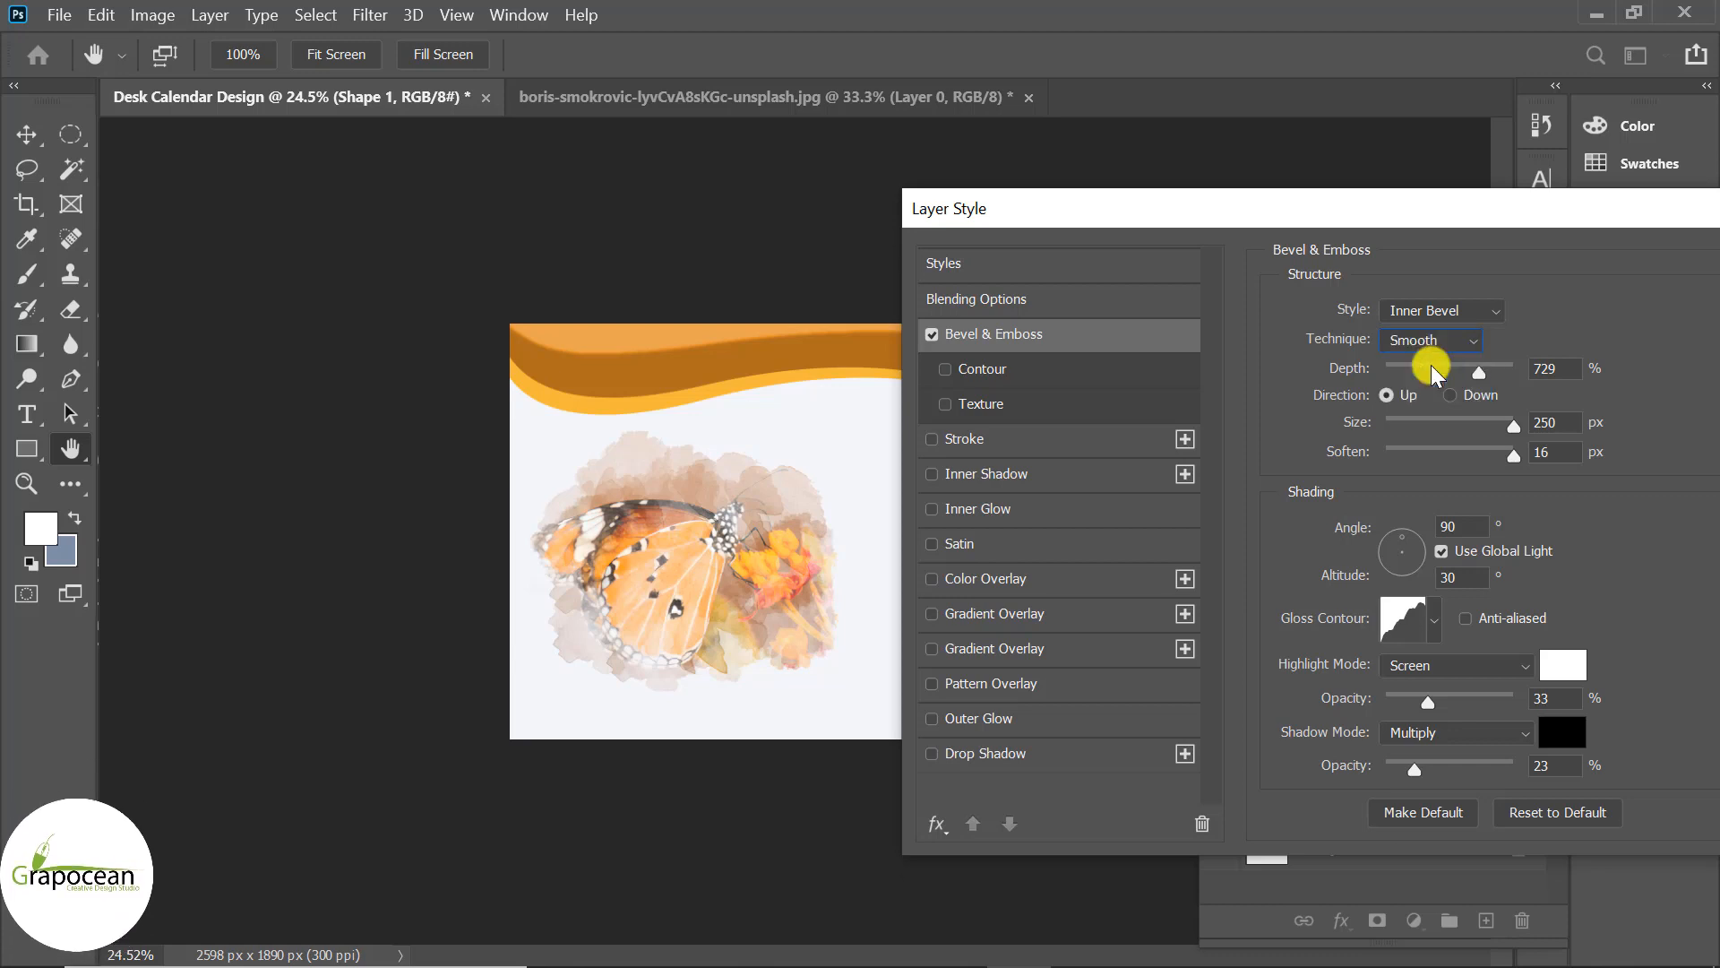
left_click_drag(1517, 430, 1459, 423)
left_click(1428, 629)
left_click(1412, 684)
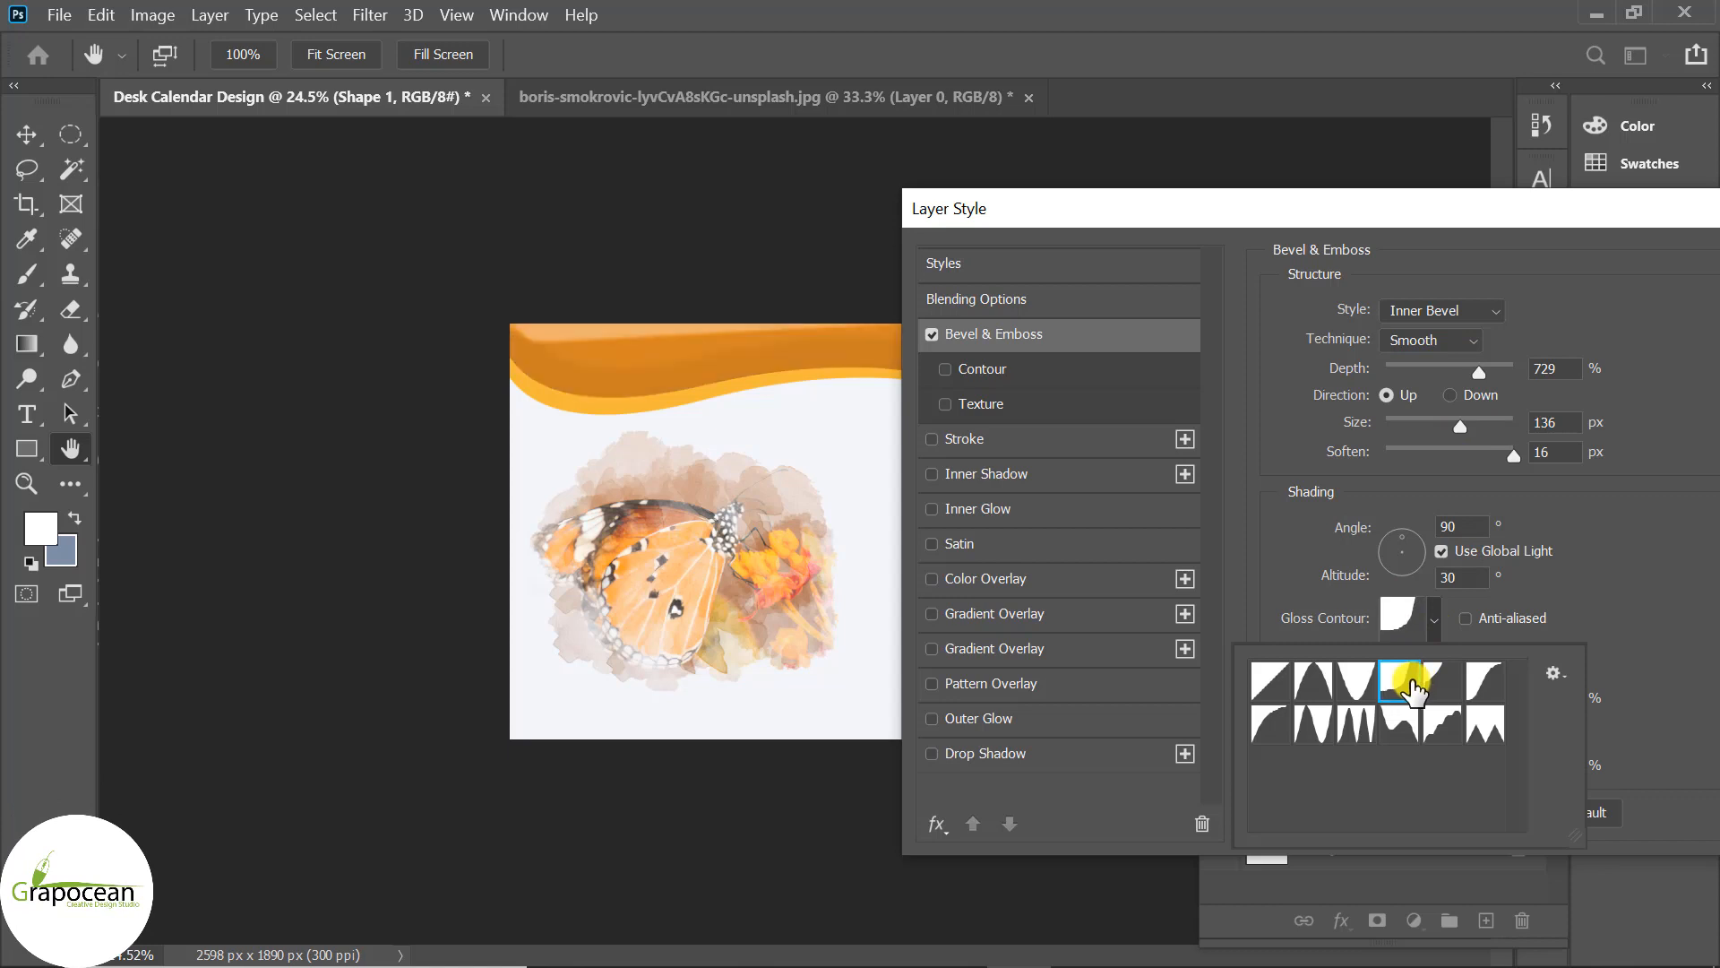
Add a drop shadow with size 84 px, distance 32 px and full opacity.
left_click_drag(1202, 218, 1039, 290)
left_click(849, 826)
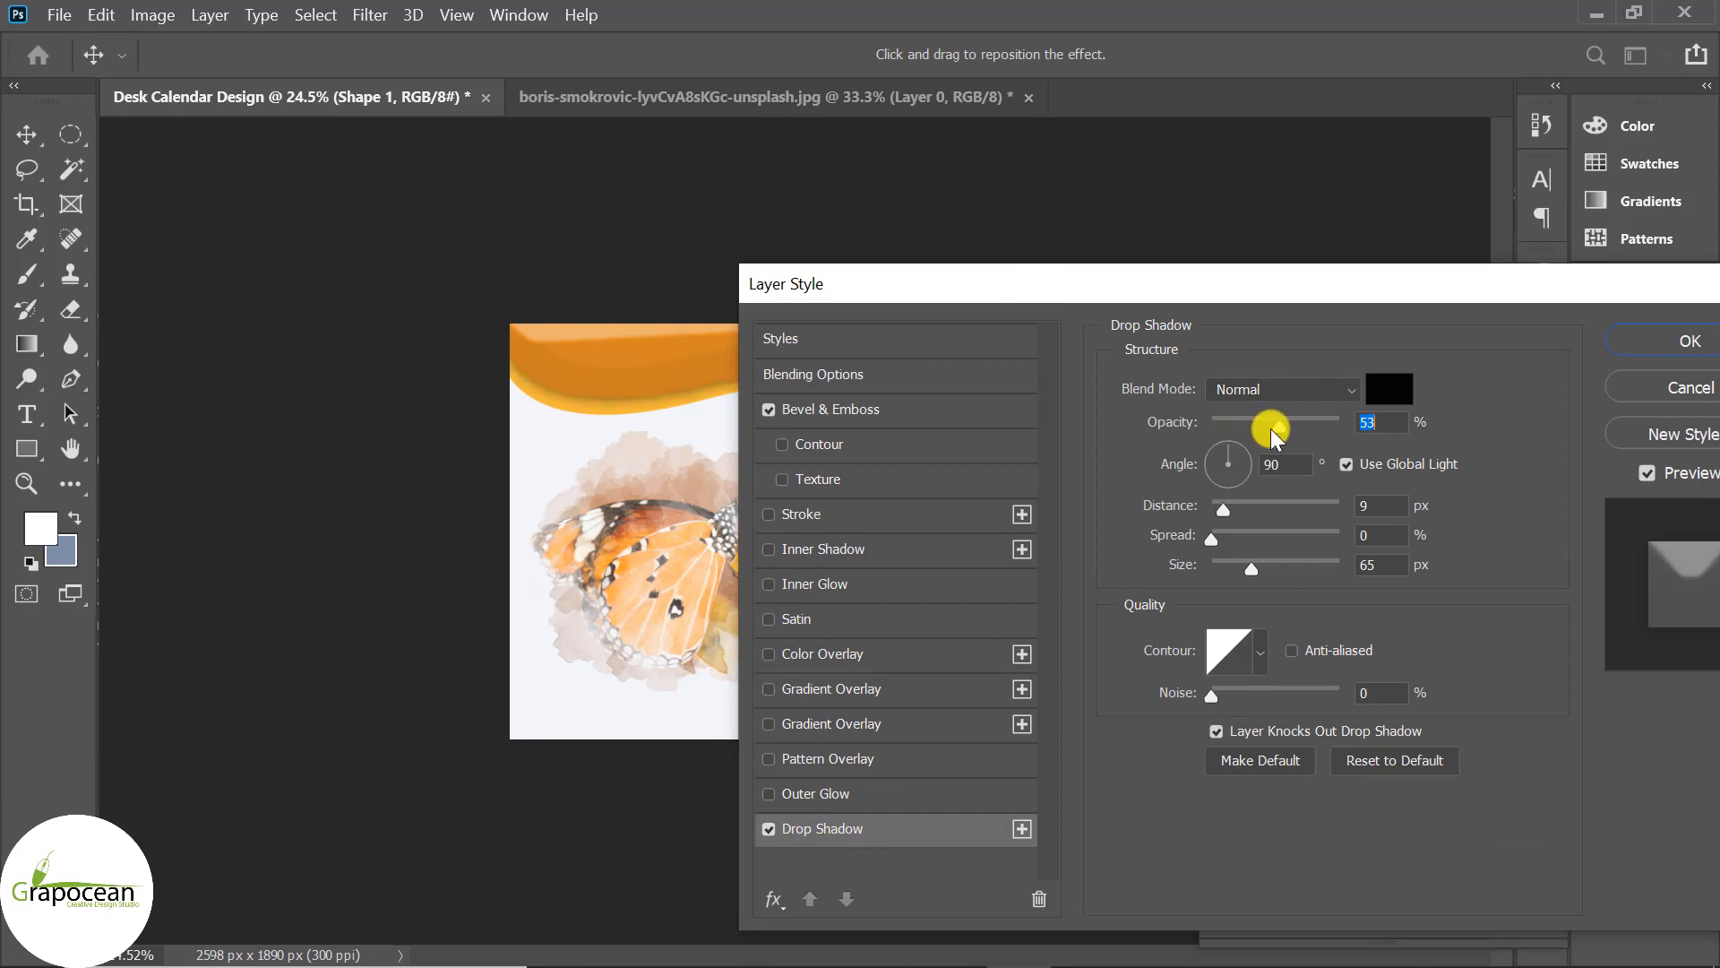
left_click_drag(1271, 429, 1270, 426)
mouse_move(1253, 566)
left_mouse_down()
mouse_move(1341, 566)
mouse_move(1262, 570)
left_mouse_up()
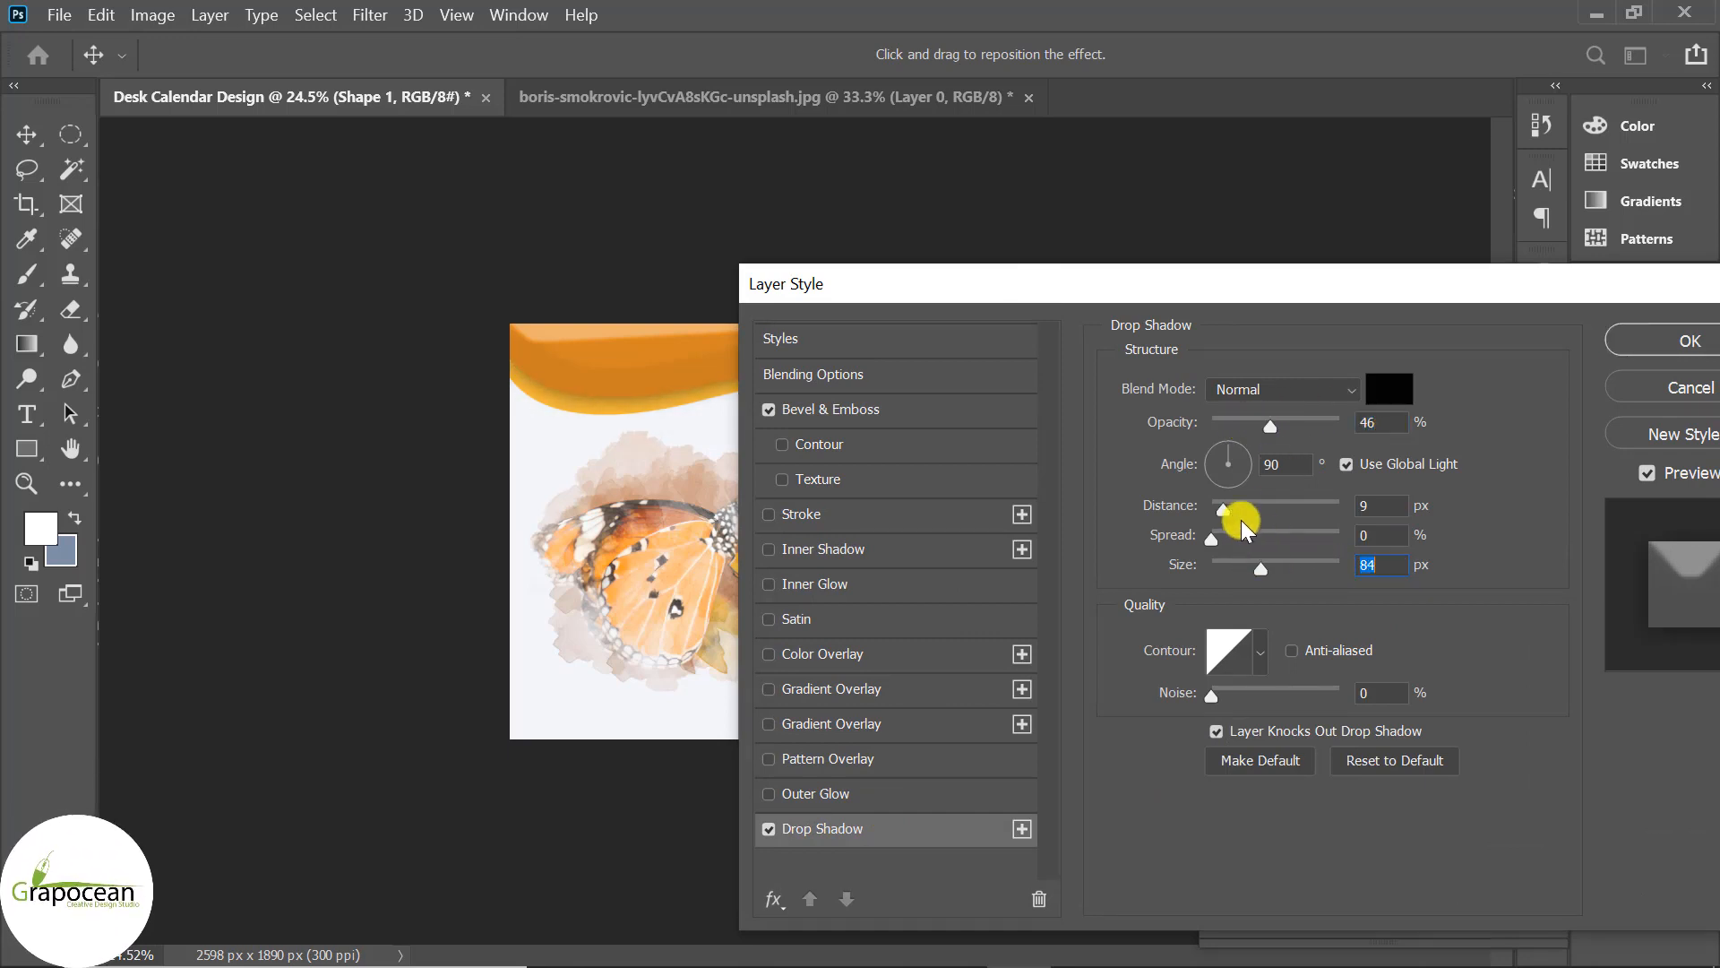
left_click_drag(1243, 510, 1256, 512)
left_click_drag(1270, 427, 1389, 427)
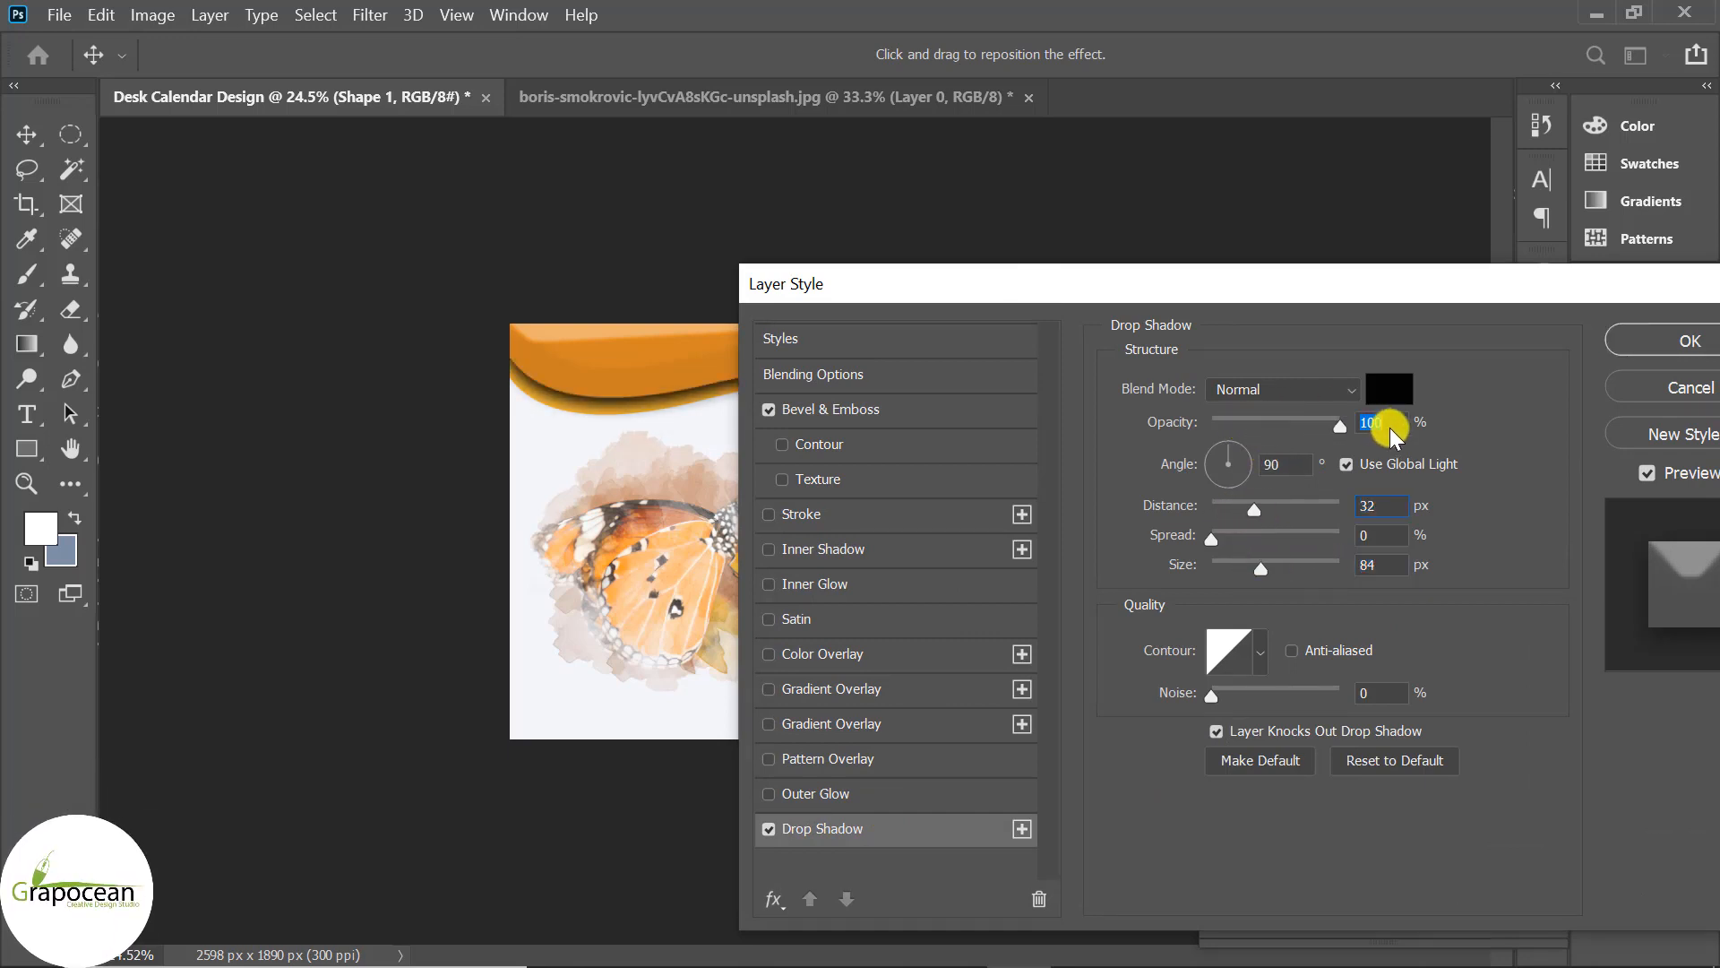
Set the shadow blend mode to Linear Light at 31% opacity and apply the styles.
left_click(1306, 385)
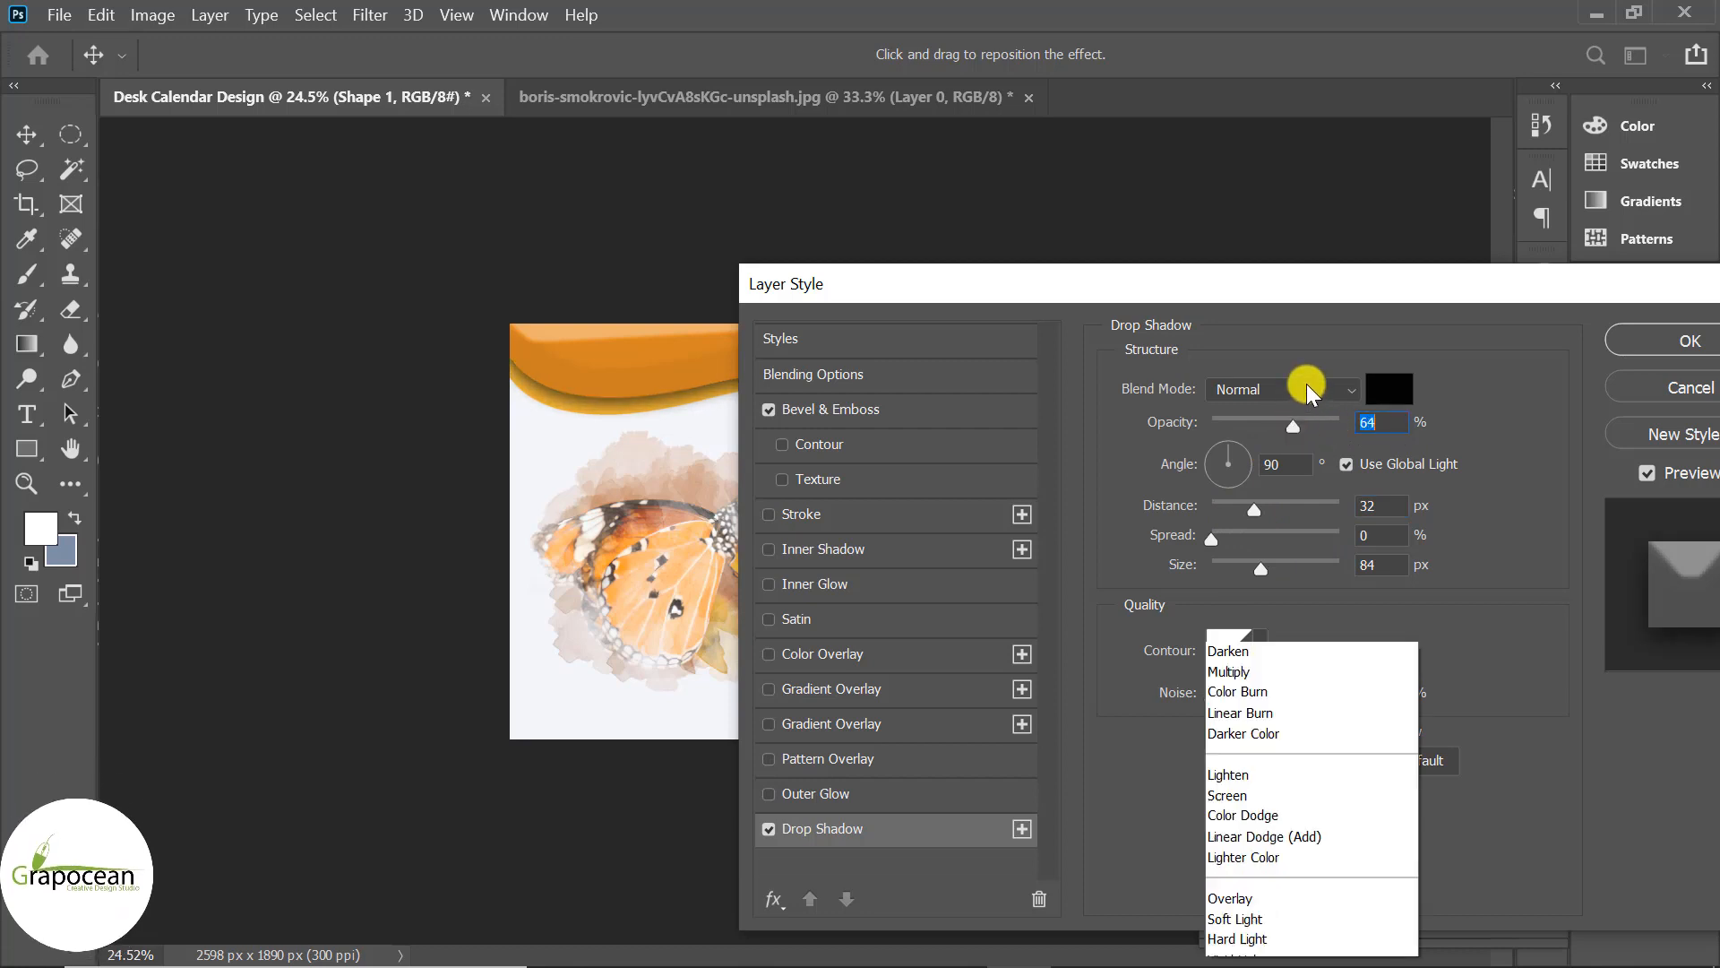
left_click(1267, 612)
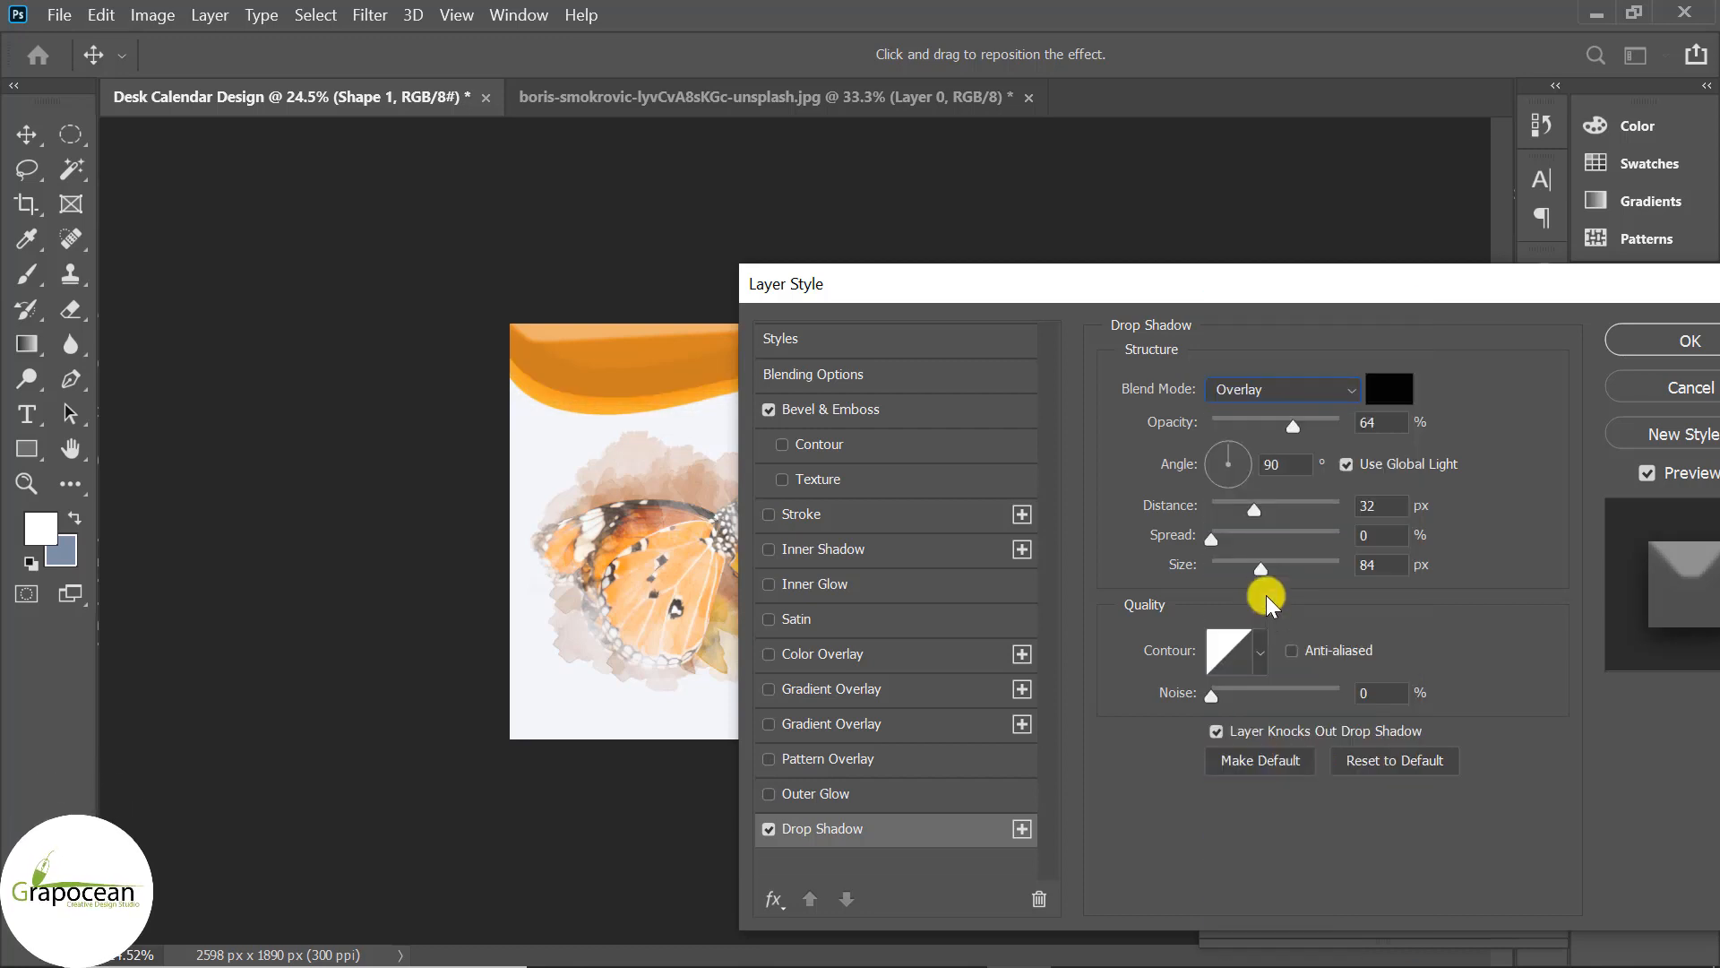
left_click(1296, 387)
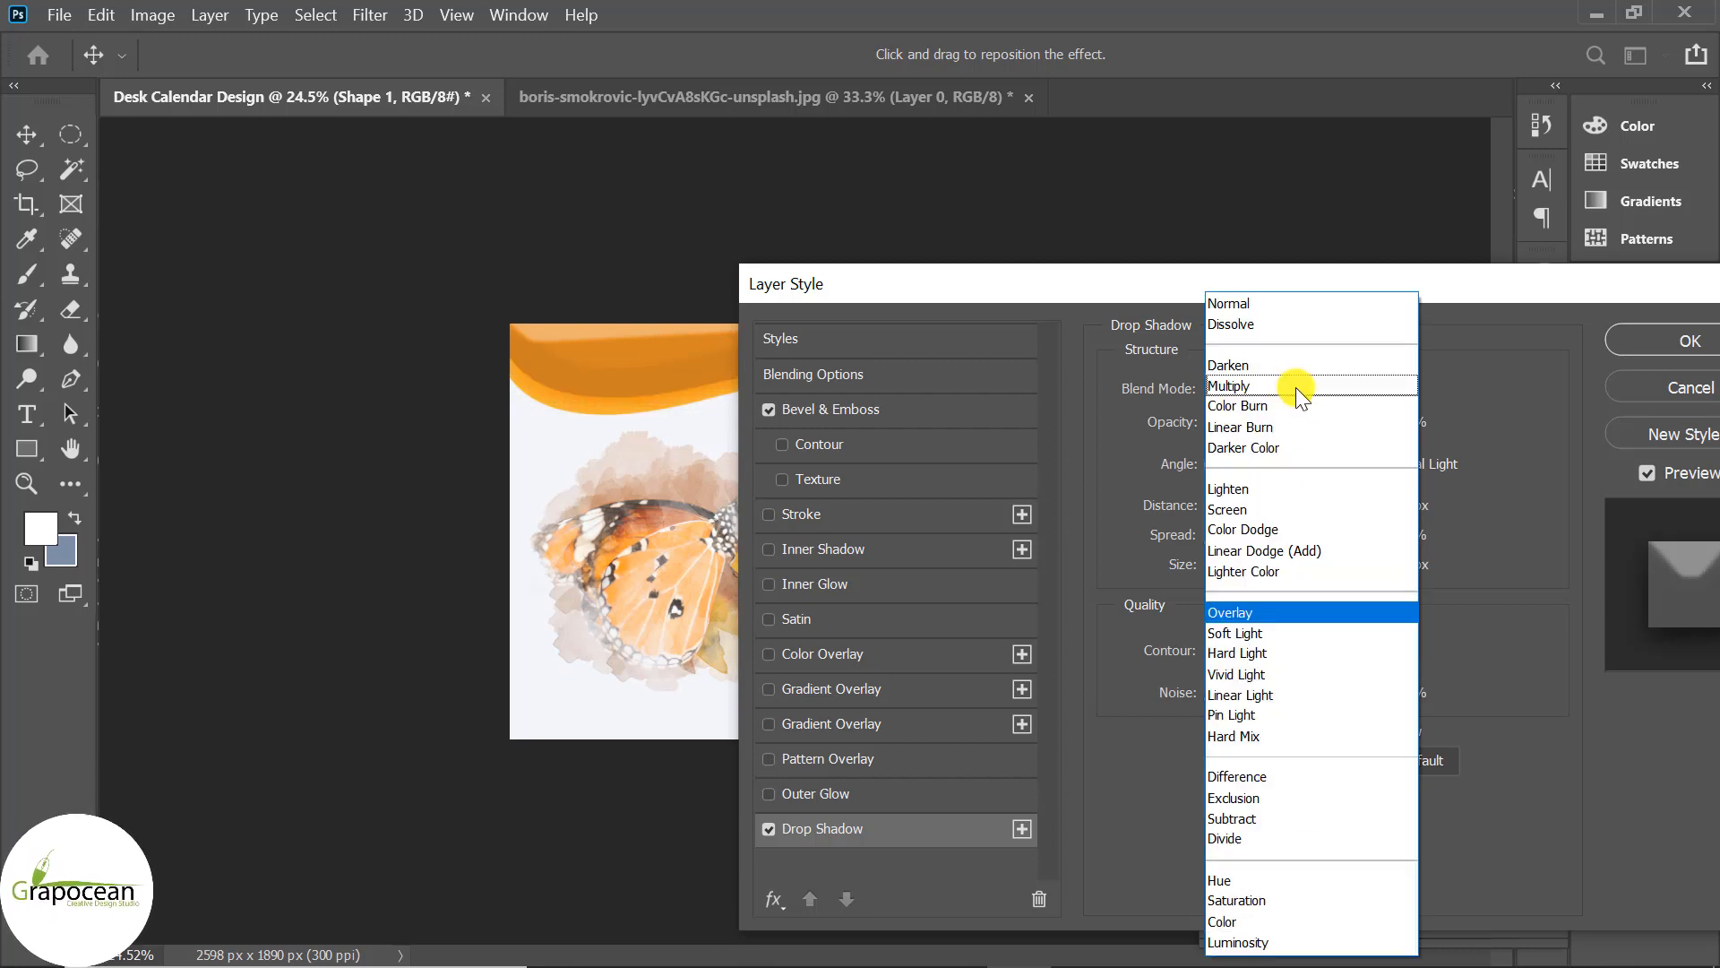
left_click(1256, 507)
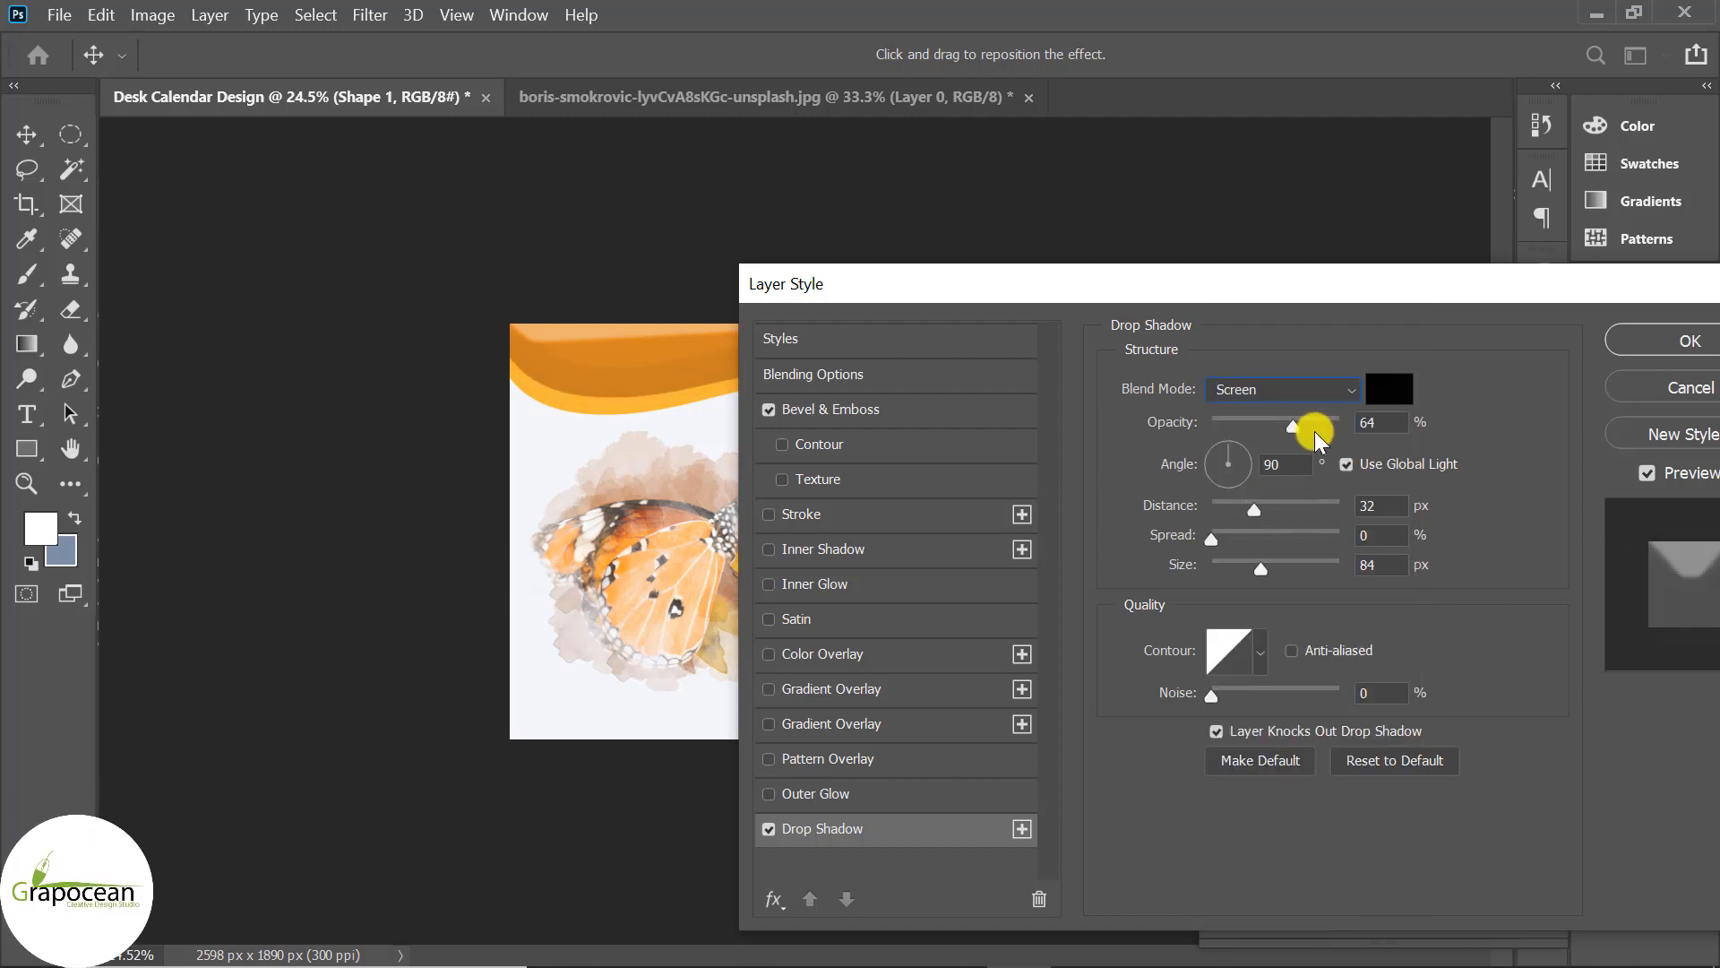
key("Down")
key("Down")
key("Down")
key("Down")
key("Down")
key("Down")
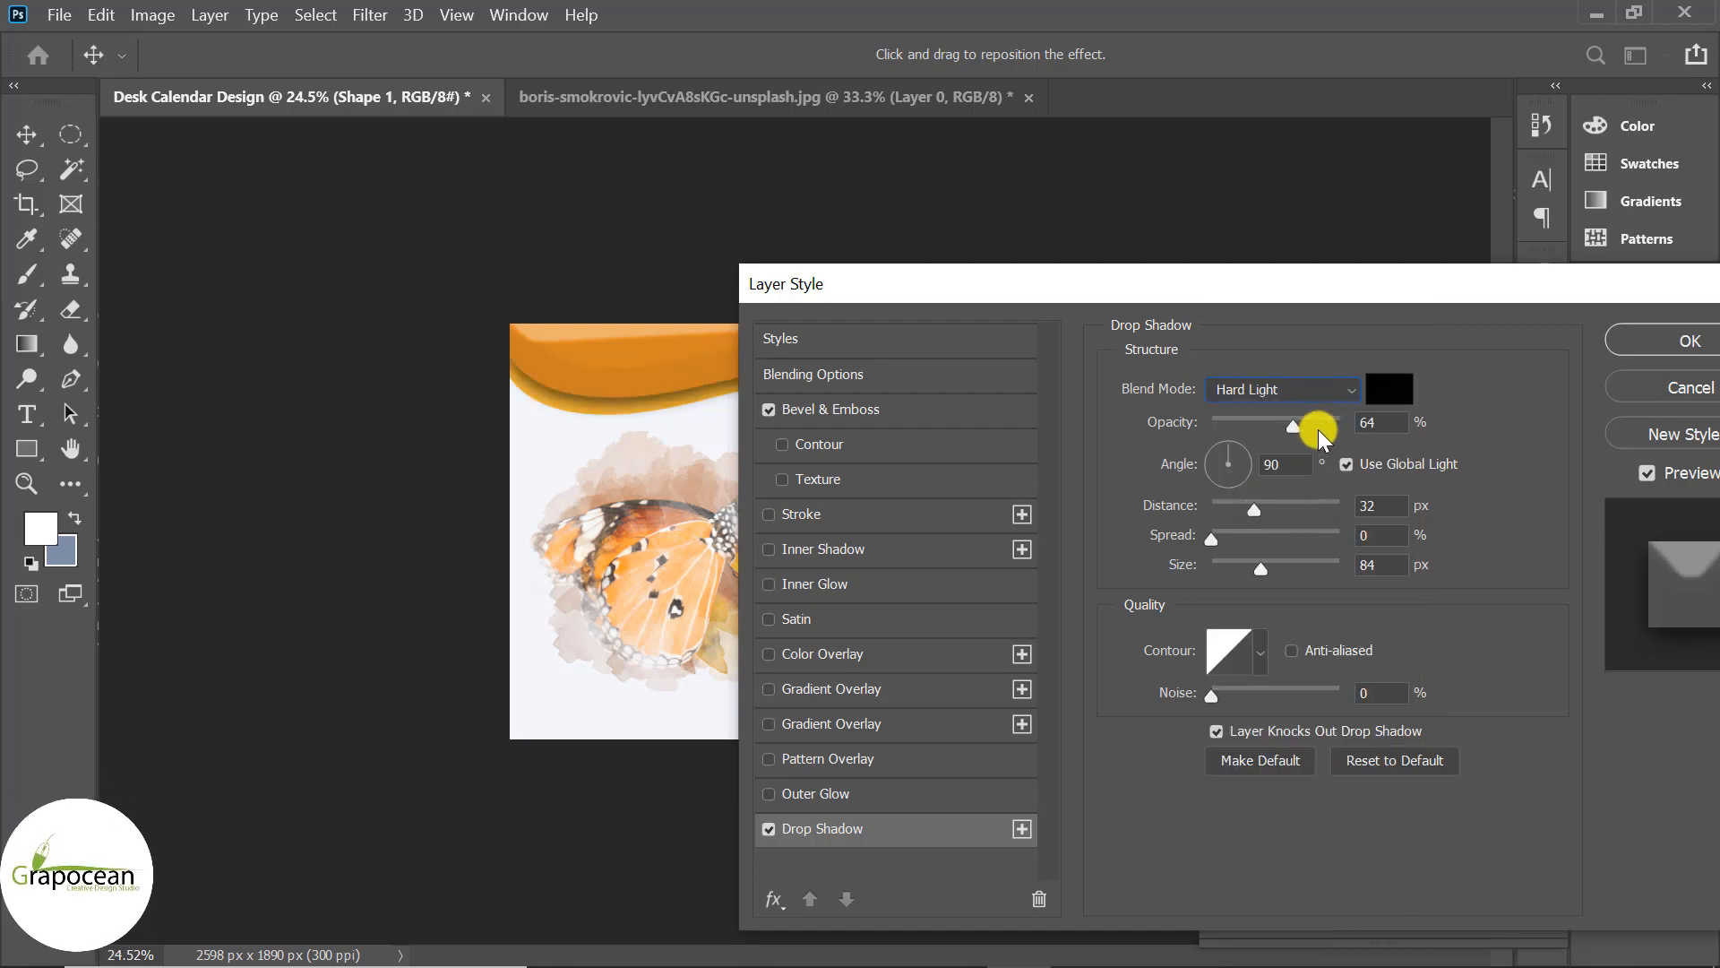
key("Up")
key("Down")
key("Down")
key("Down")
key("Up")
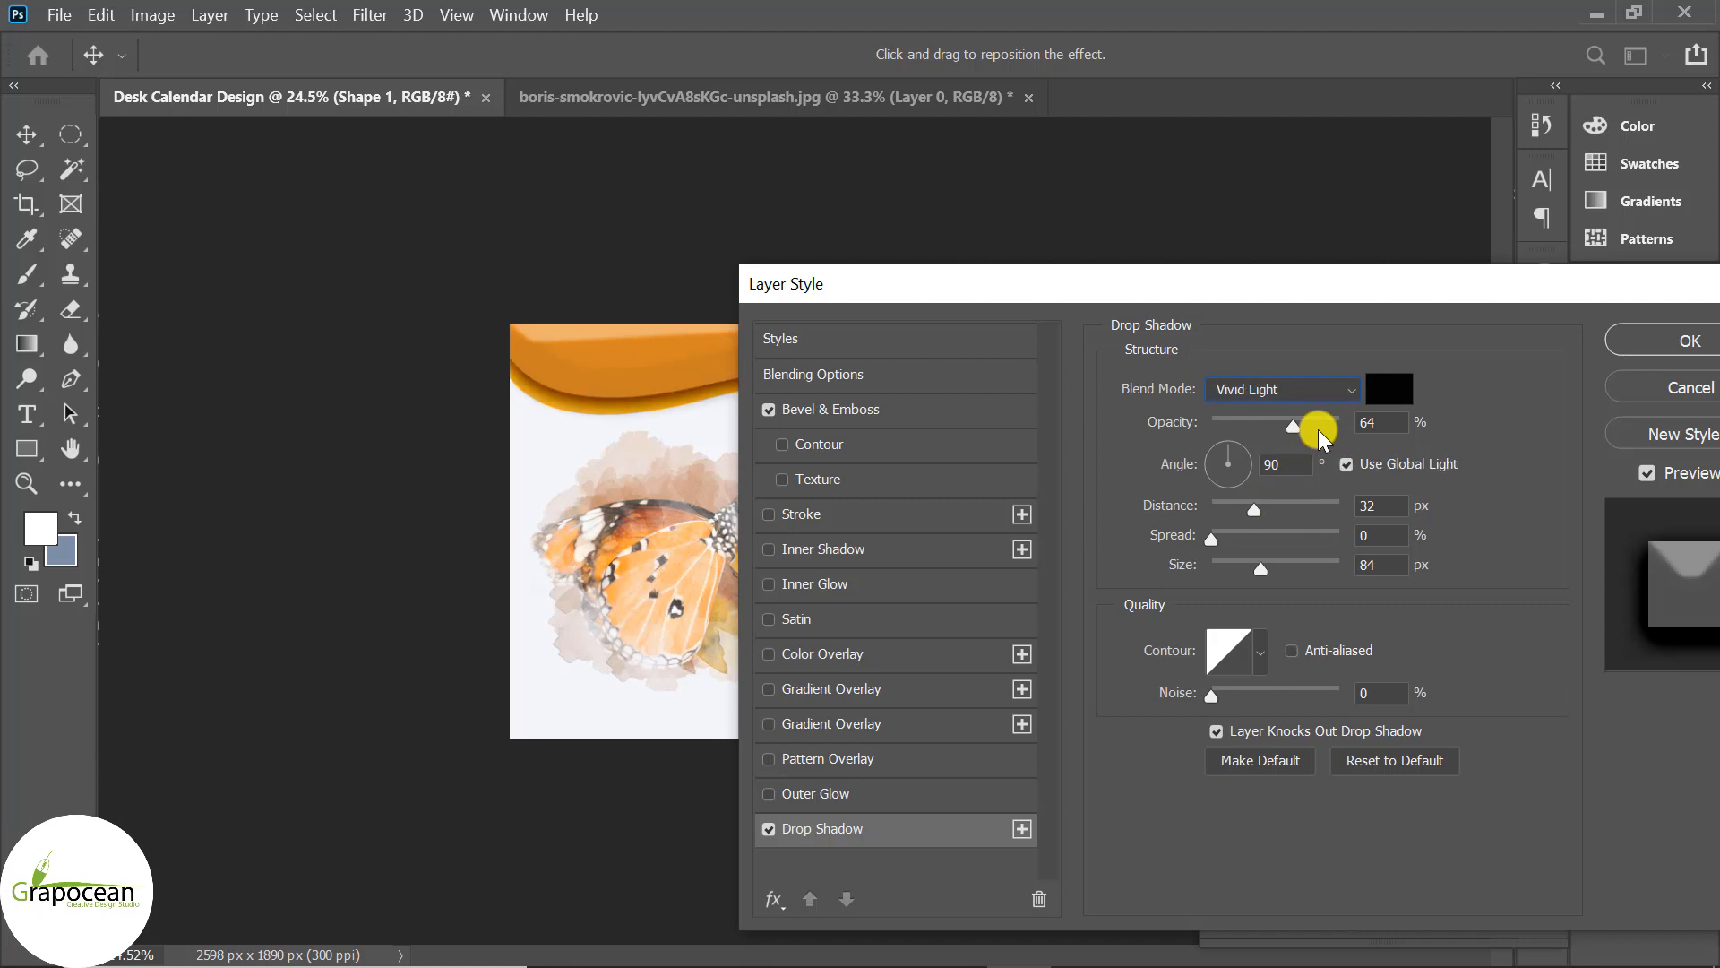
key("Down")
left_click(1265, 425)
left_click_drag(1229, 426, 1251, 425)
left_click_drag(1183, 294, 1150, 637)
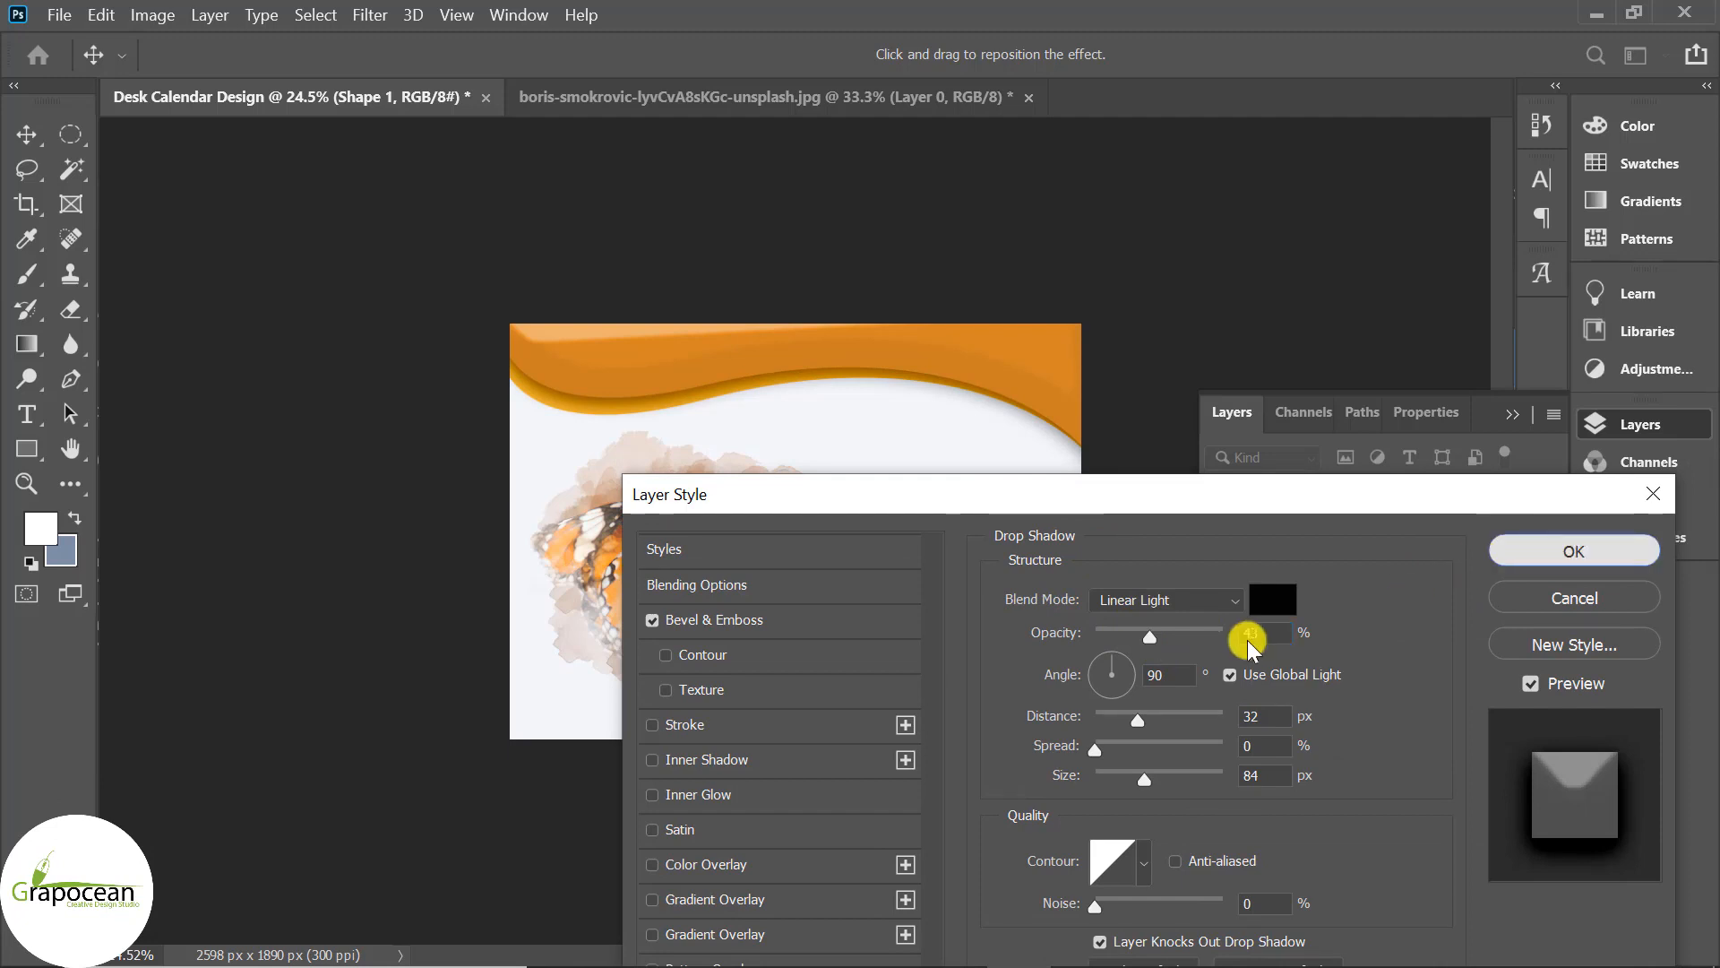
key("Return")
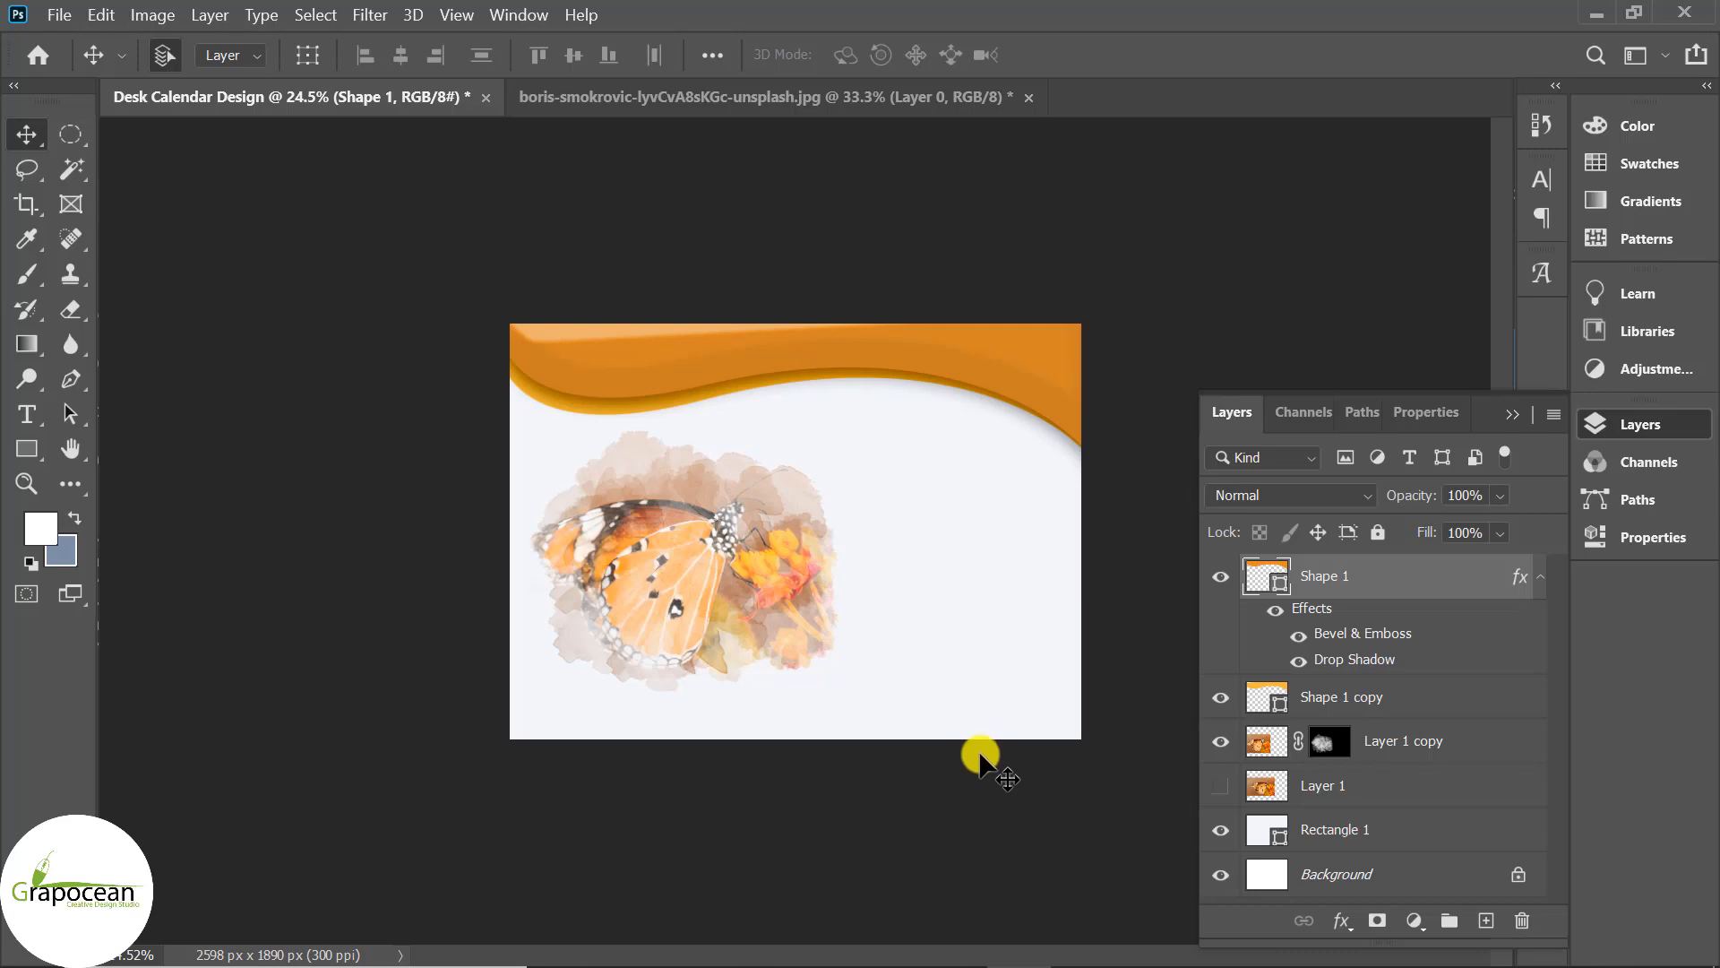
Duplicate the Shape 1 copy wave and move it slightly lower beneath the orange header.
scroll(980, 755, "up", 2)
left_click_drag(1440, 751, 1485, 920)
key("Down")
key("Down")
key("Down")
key("Down")
key("Down")
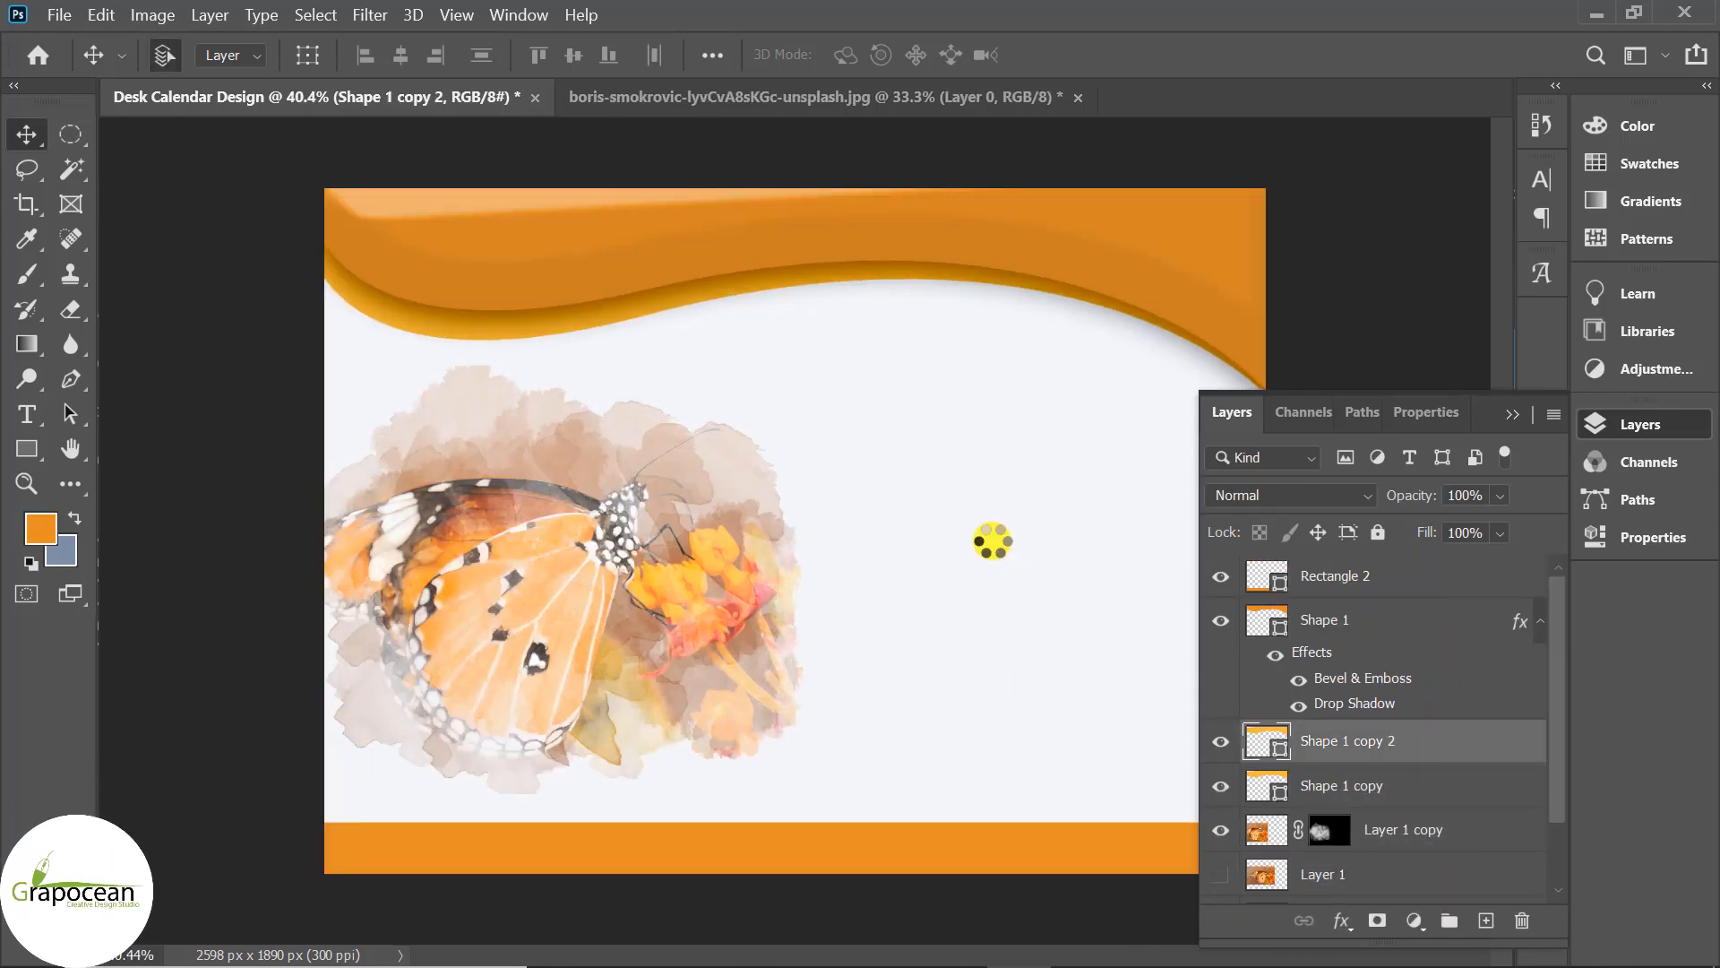
left_click(1268, 787)
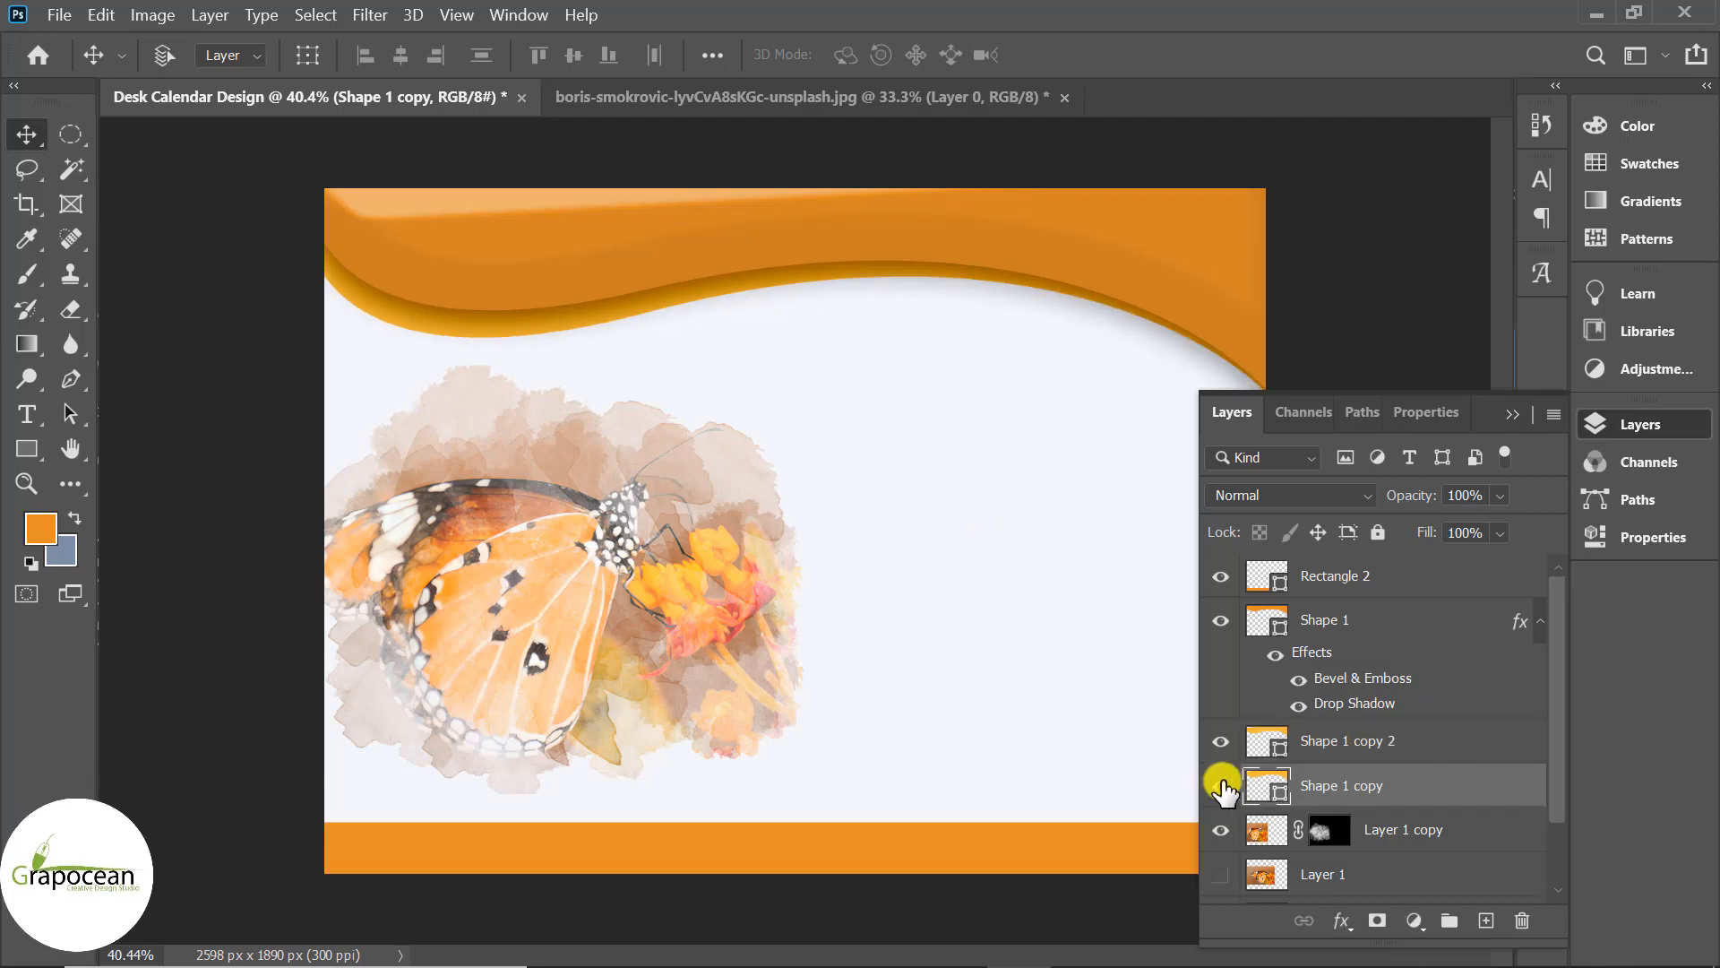
key("ctrl+t")
key("Down")
key("Down")
key("Down")
key("Down")
key("Down")
key("Down")
key("Down")
key("Down")
key("Down")
key("Down")
key("Down")
key("Down")
key("Down")
key("Down")
key("Down")
key("Down")
key("Down")
key("Down")
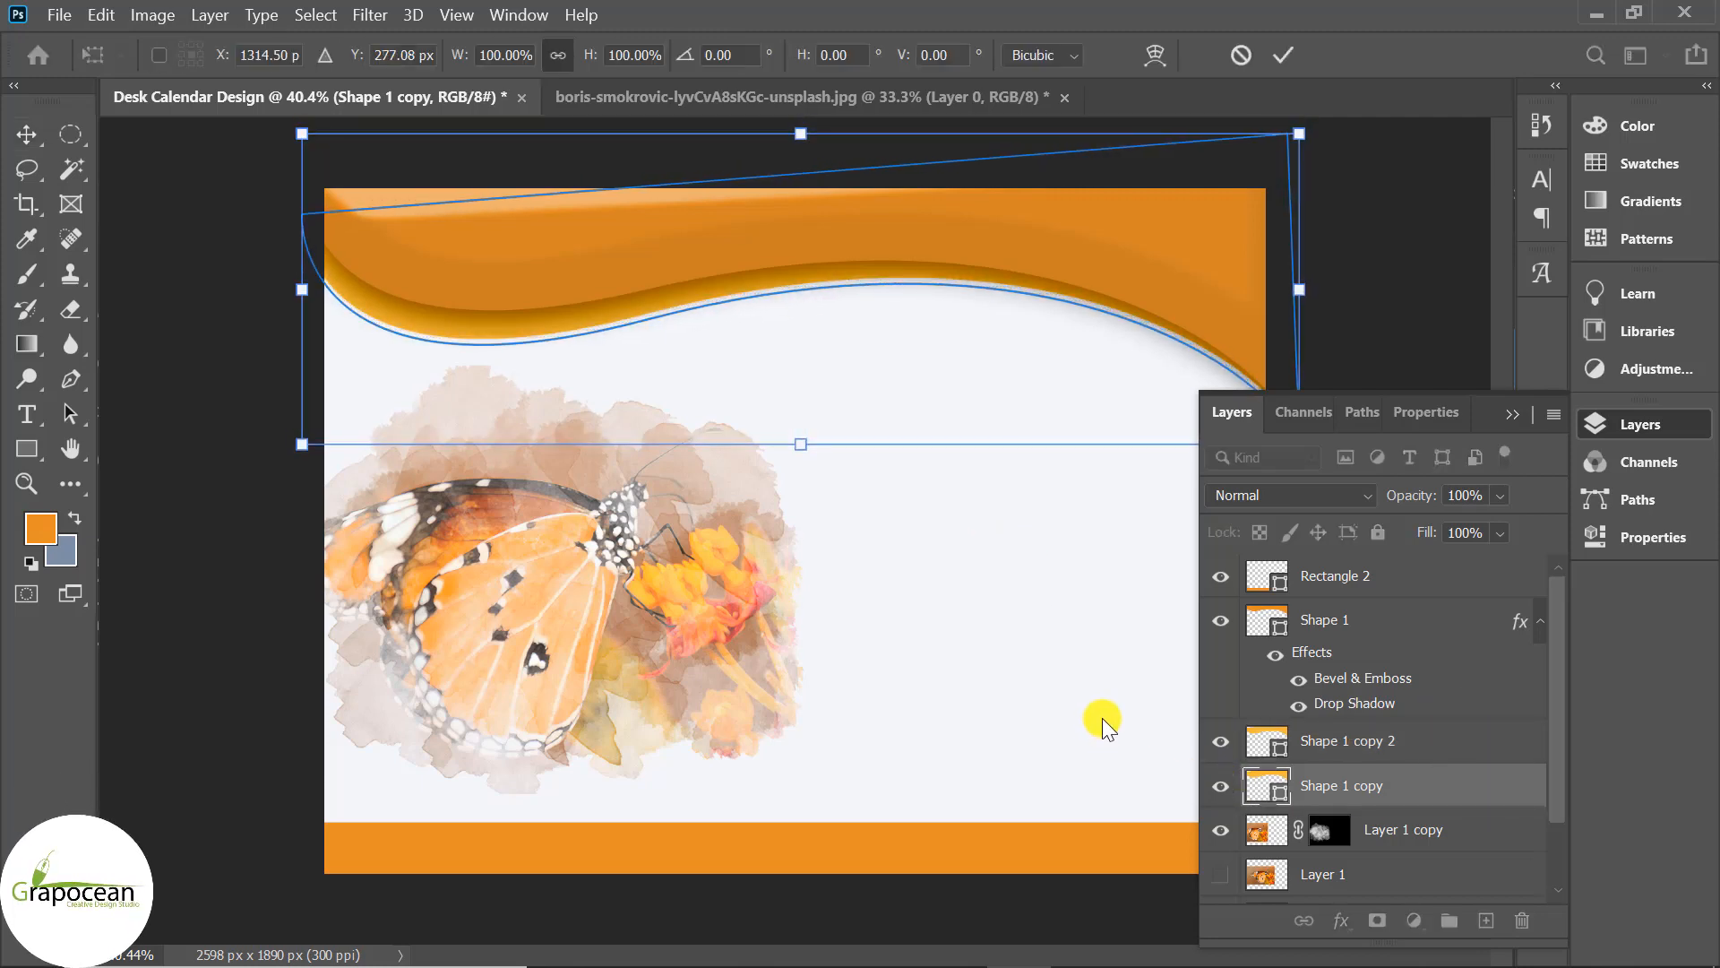
left_click(1283, 55)
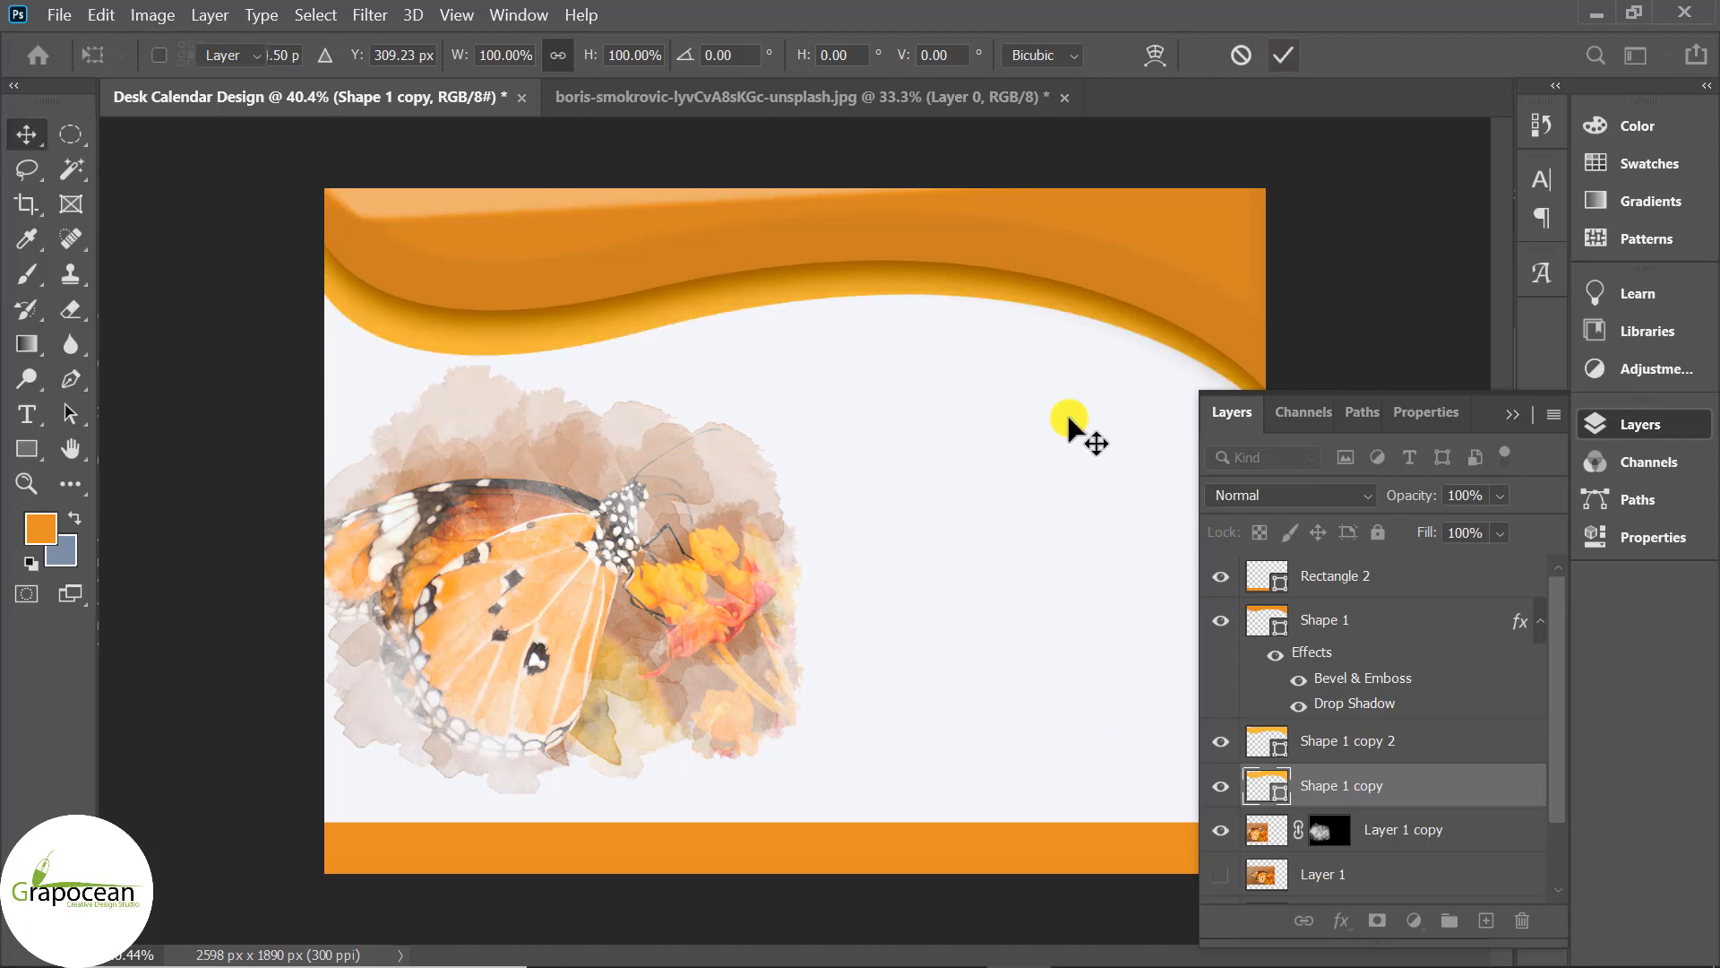
Recolour the Shape 1 copy wave teal #079992.
double_click(1266, 786)
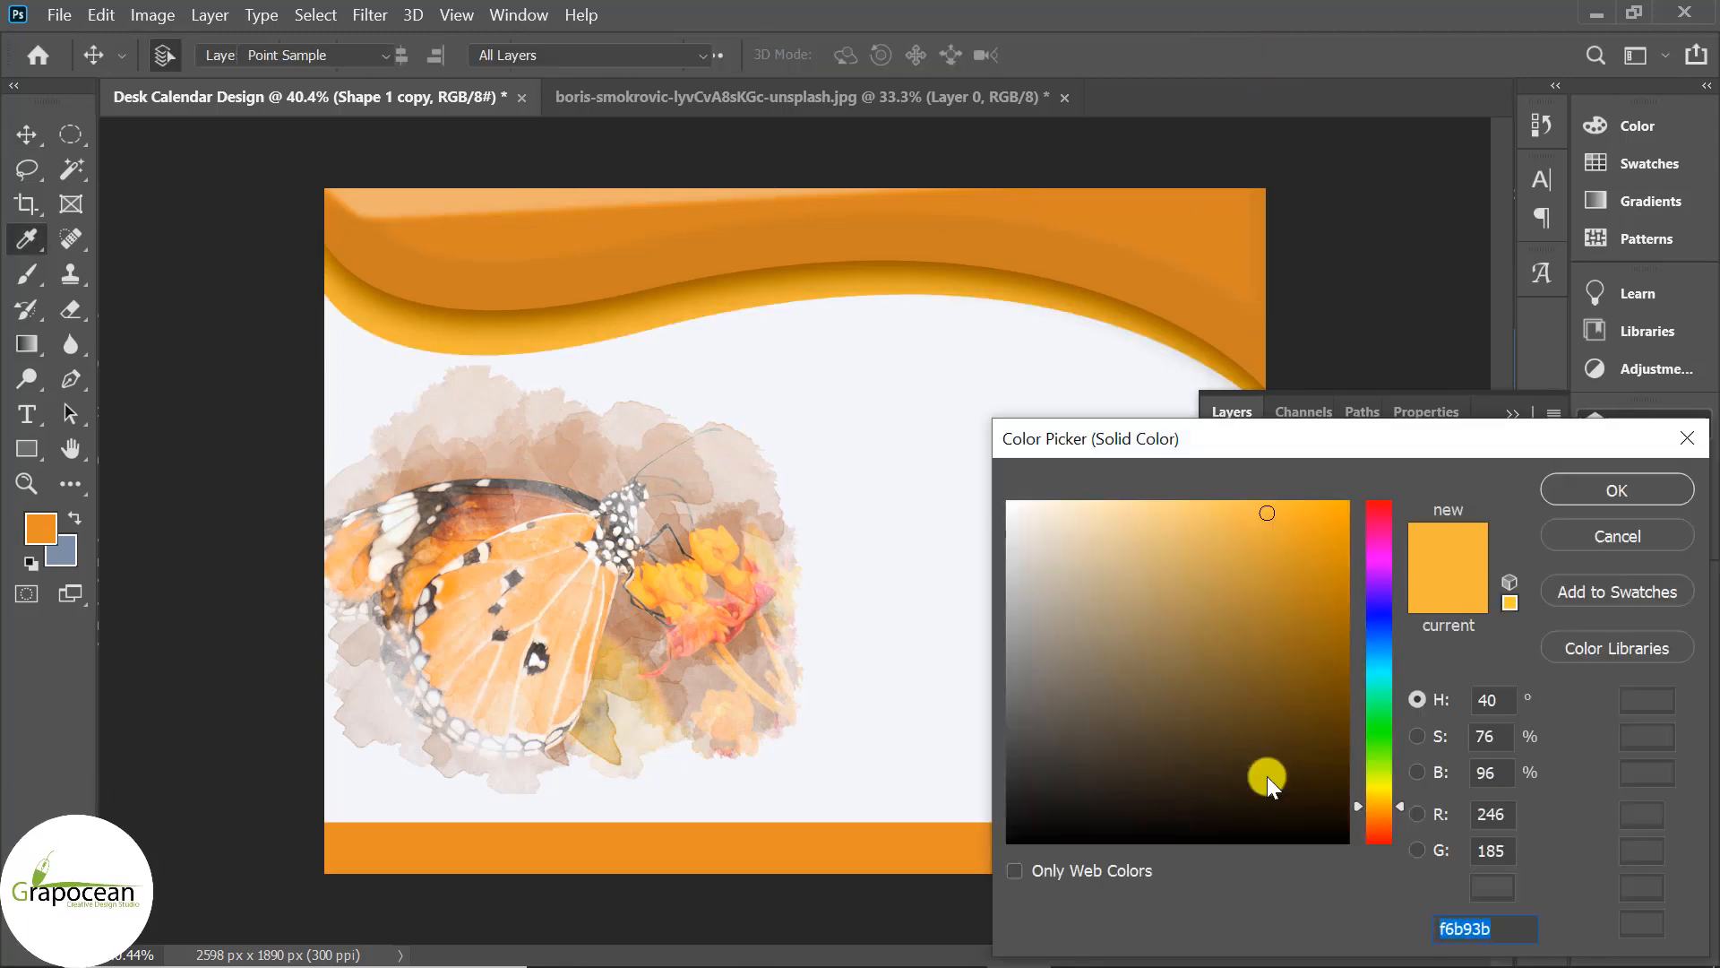
type("079992")
left_click(1609, 484)
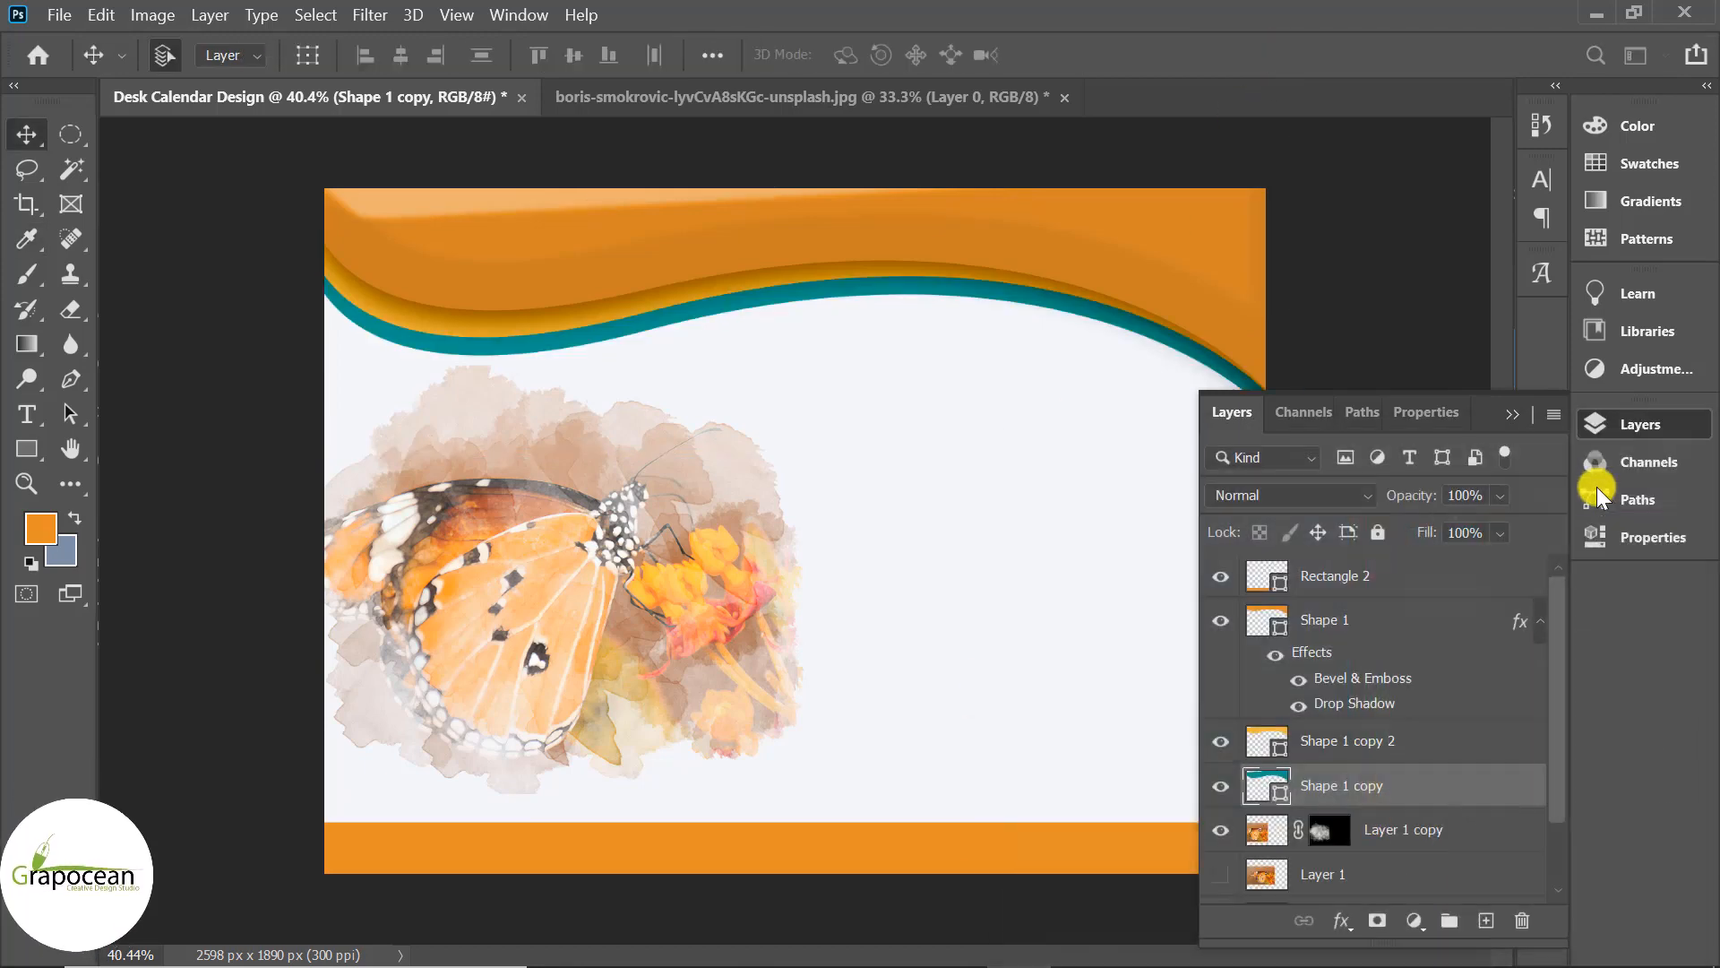
Rotate the teal wave about 3 degrees.
scroll(885, 559, "down", 2)
key("ctrl+t")
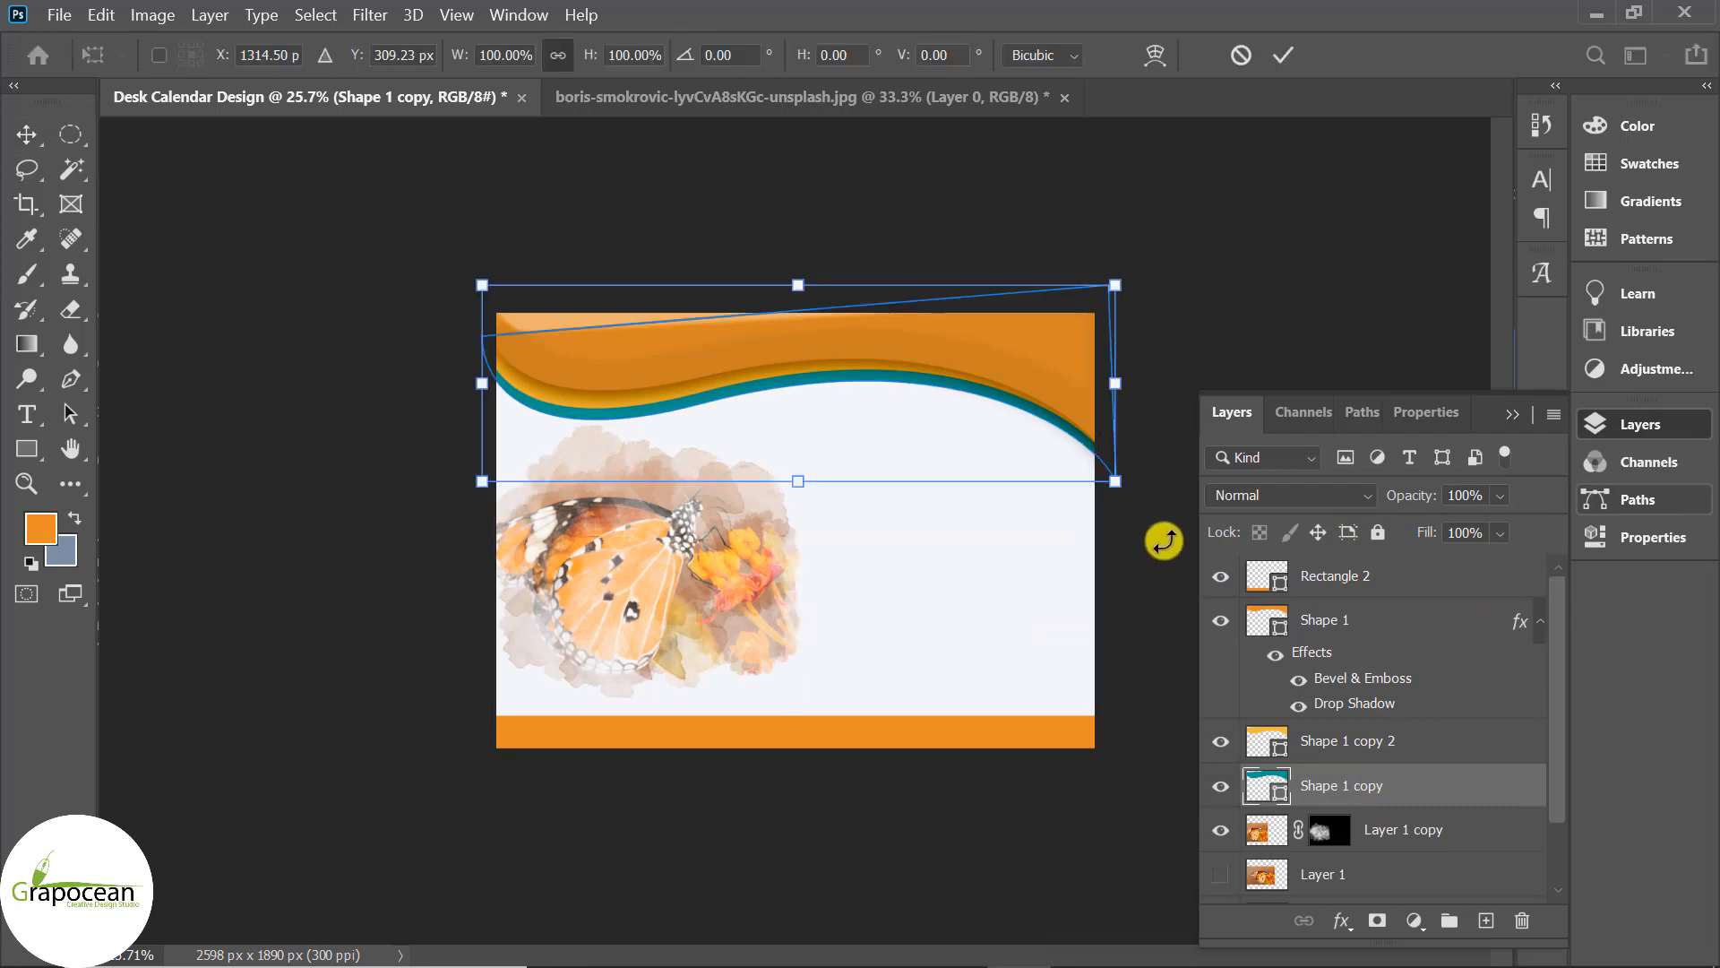
mouse_move(1159, 538)
left_mouse_down()
mouse_move(1159, 488)
mouse_move(1137, 573)
mouse_move(1156, 560)
left_mouse_up()
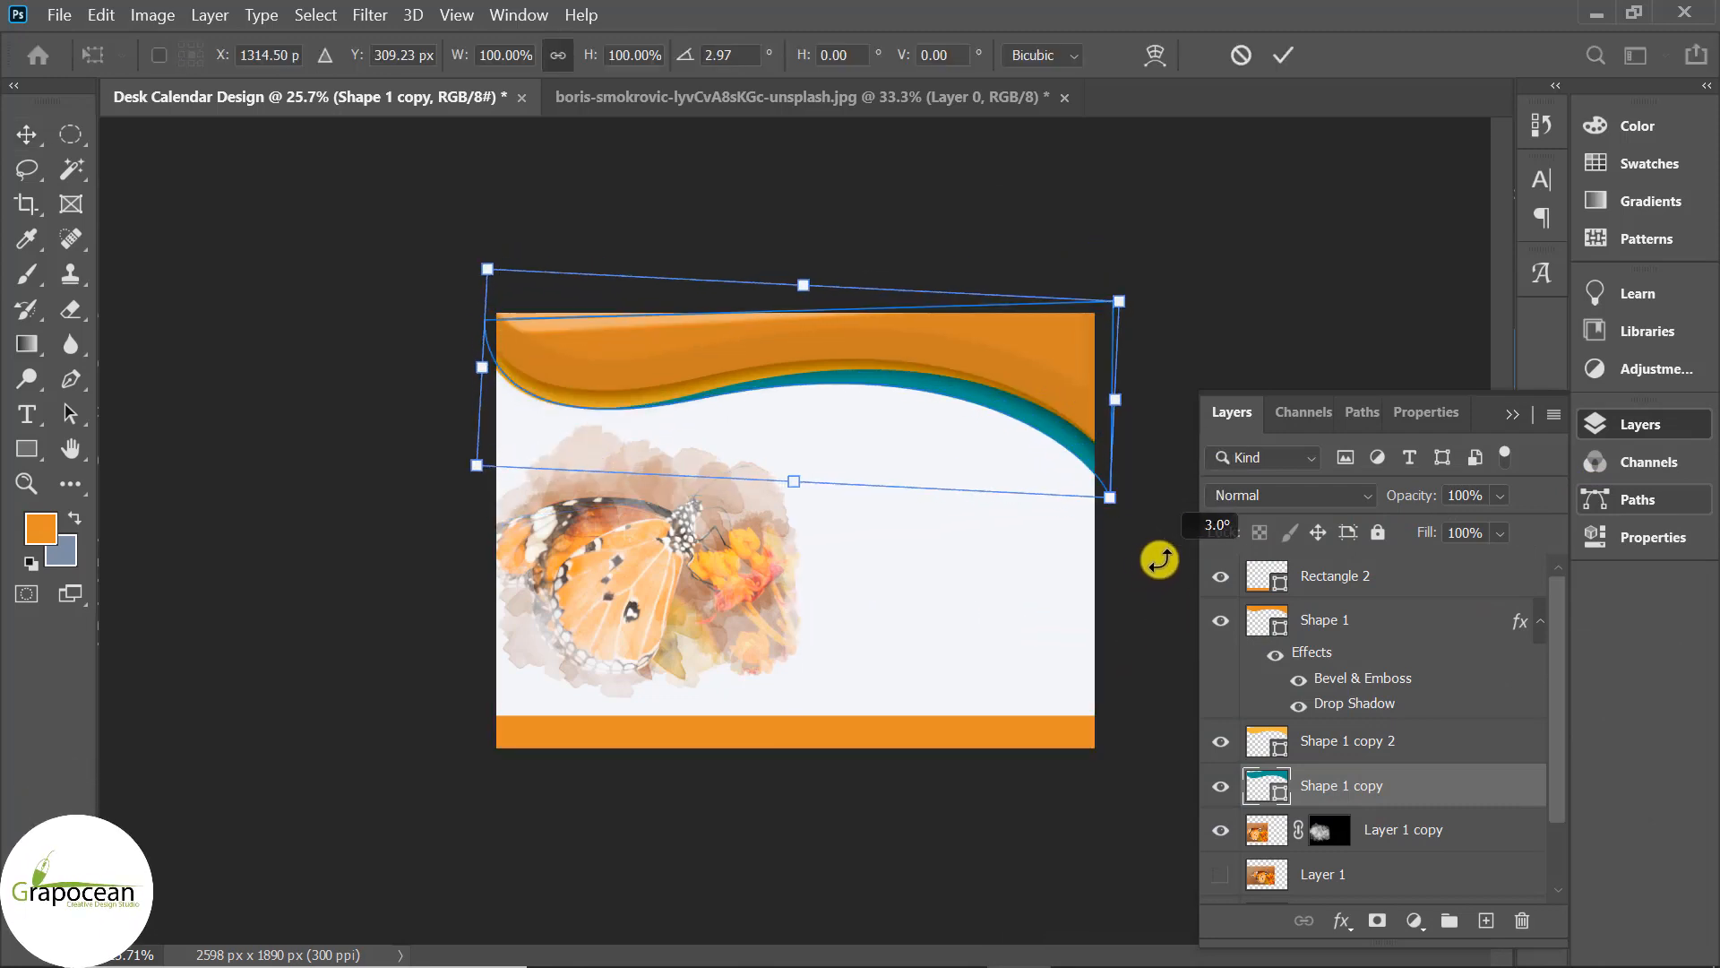
key("Return")
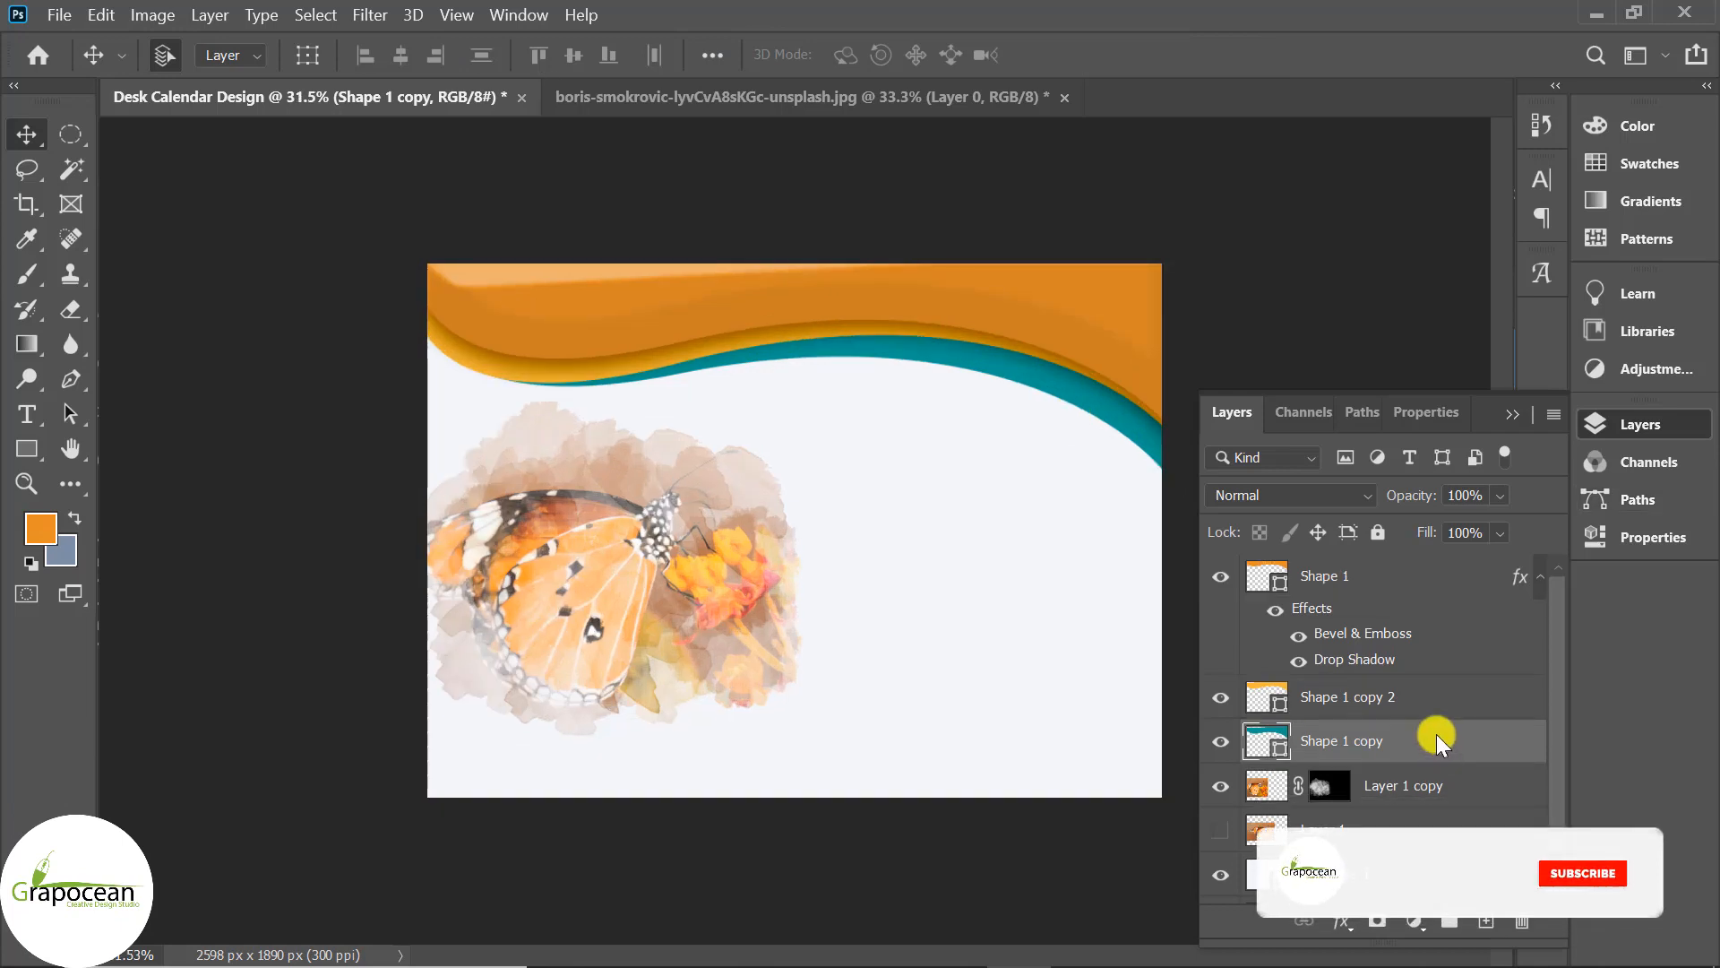
Add a Drop Shadow to the teal wave with Size 16 and Distance 28.
right_click(1437, 736)
left_click(1251, 58)
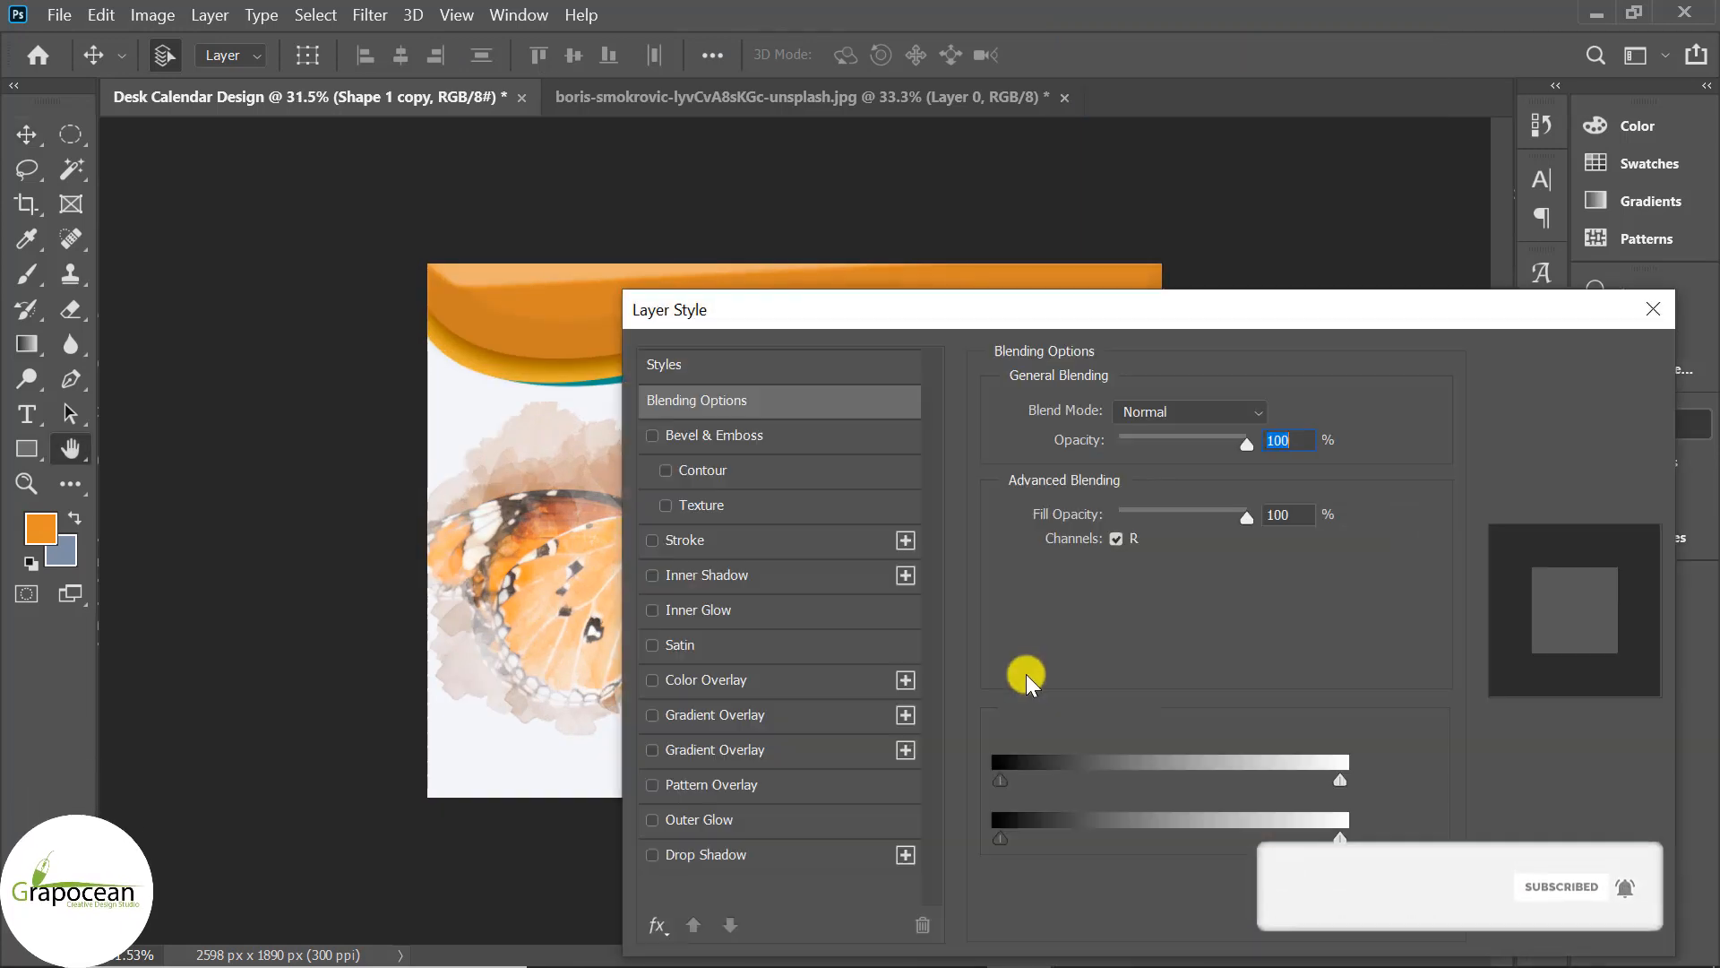
left_click(708, 853)
left_click_drag(959, 307, 1244, 388)
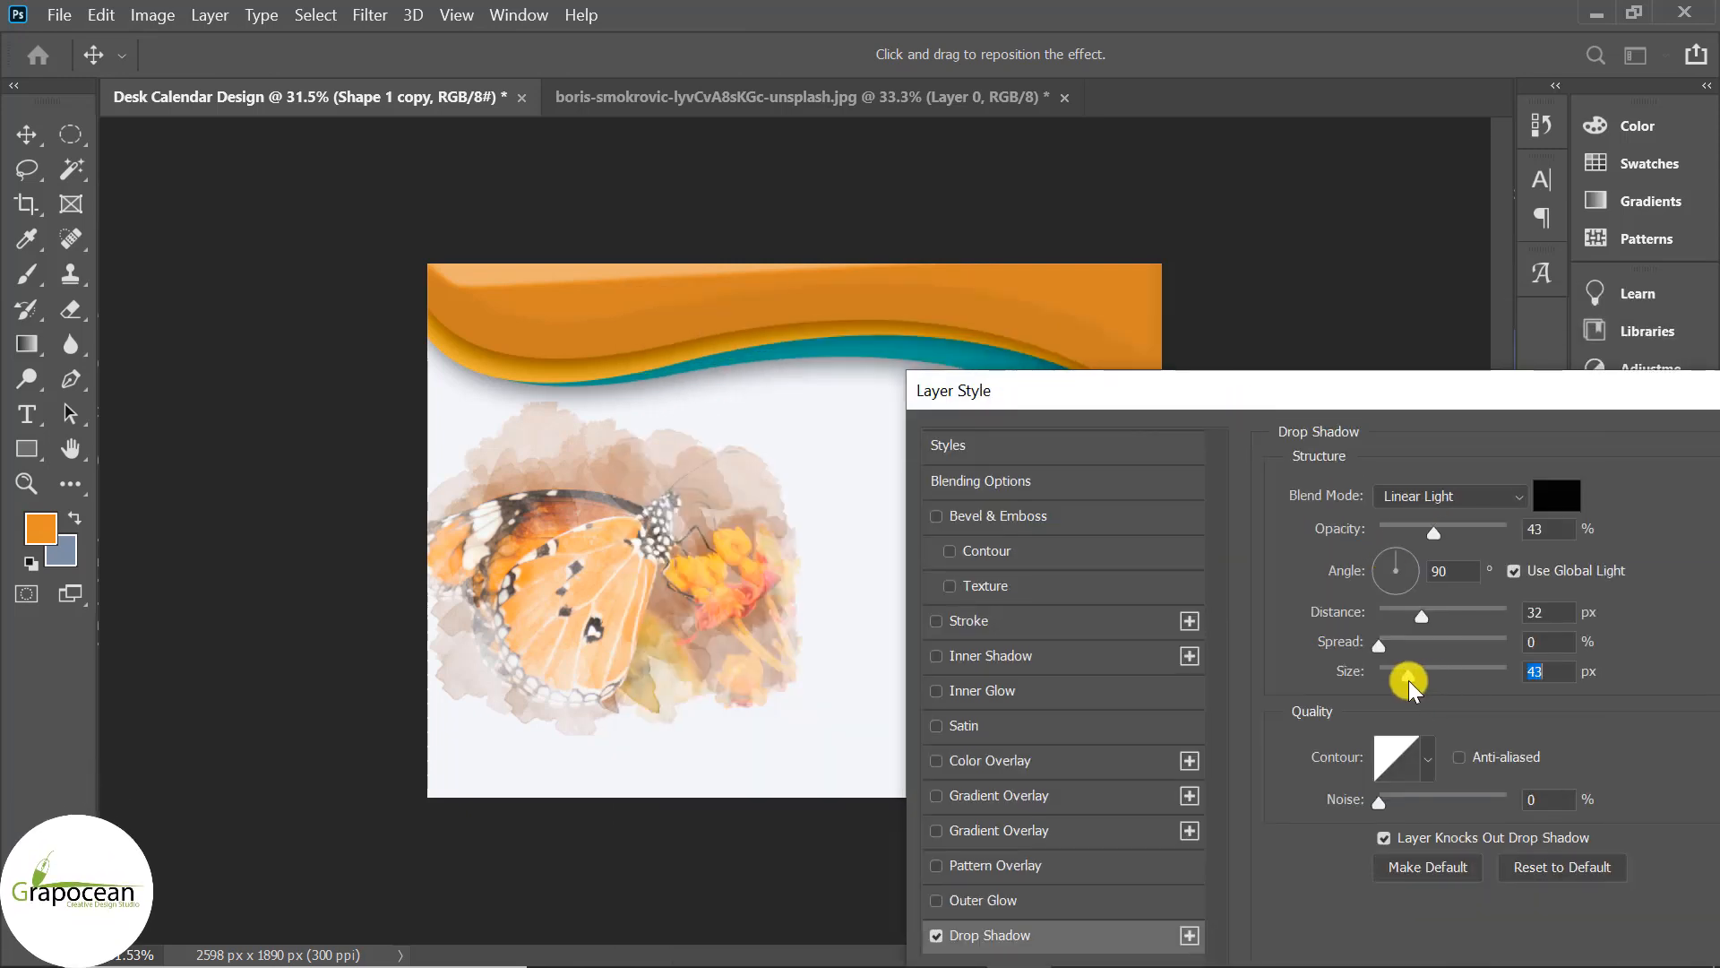
left_click_drag(1408, 680, 1394, 680)
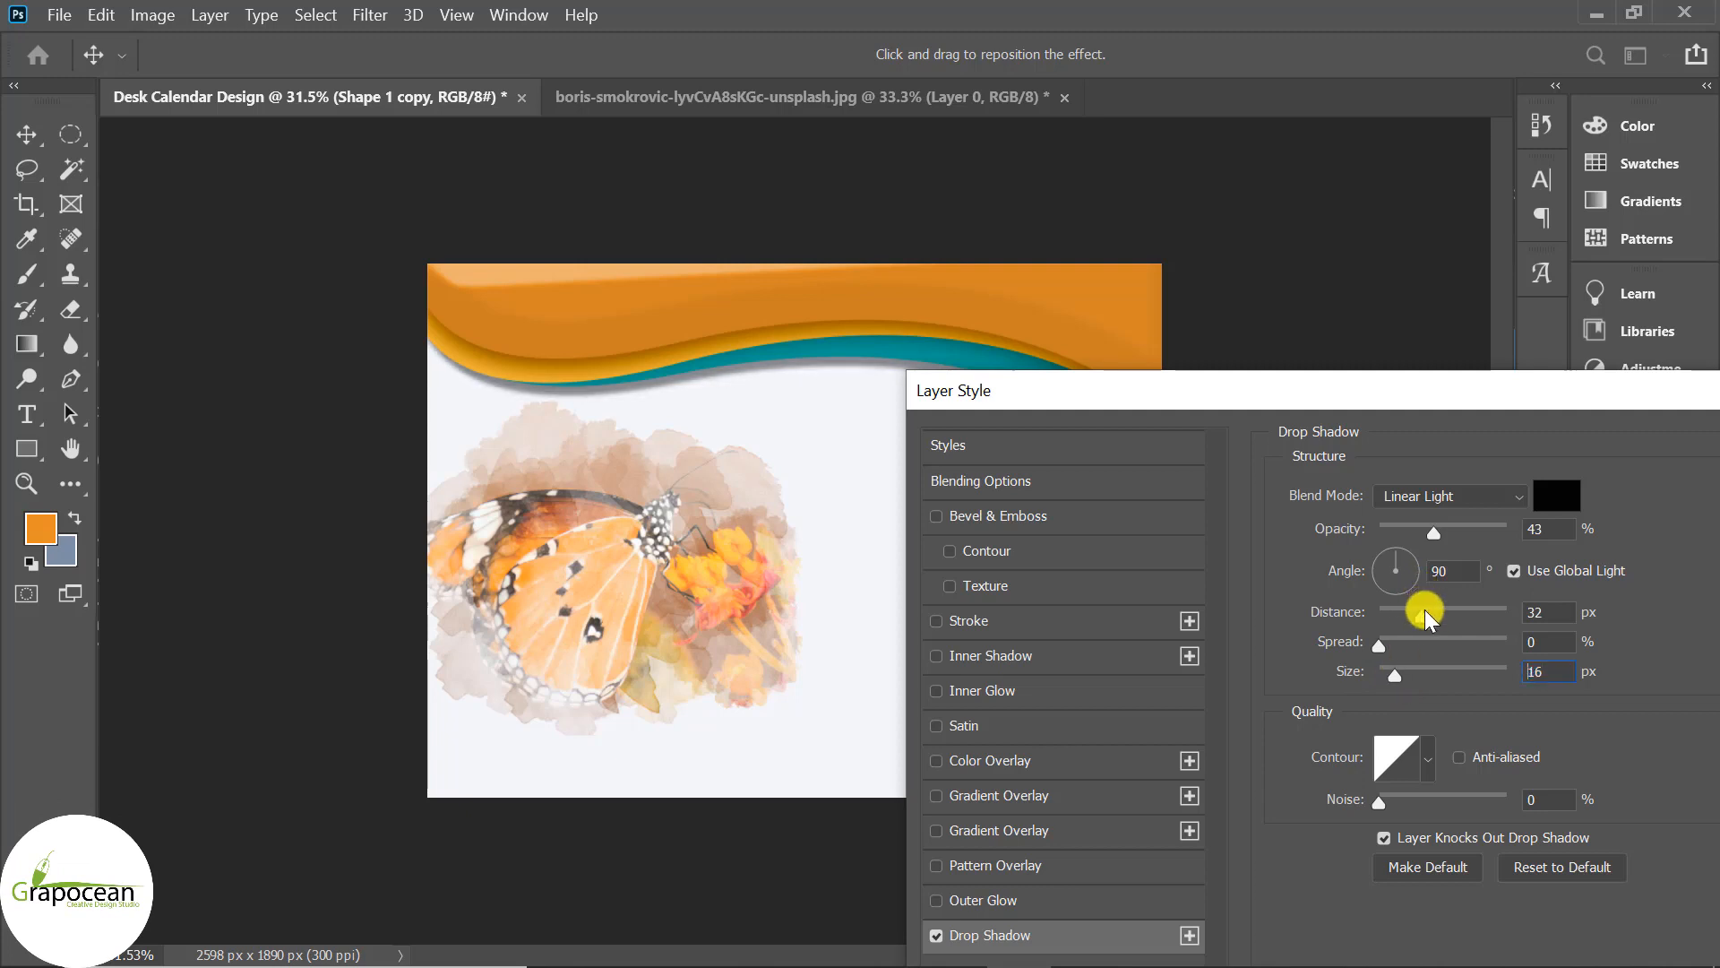
left_click_drag(1427, 617, 1403, 616)
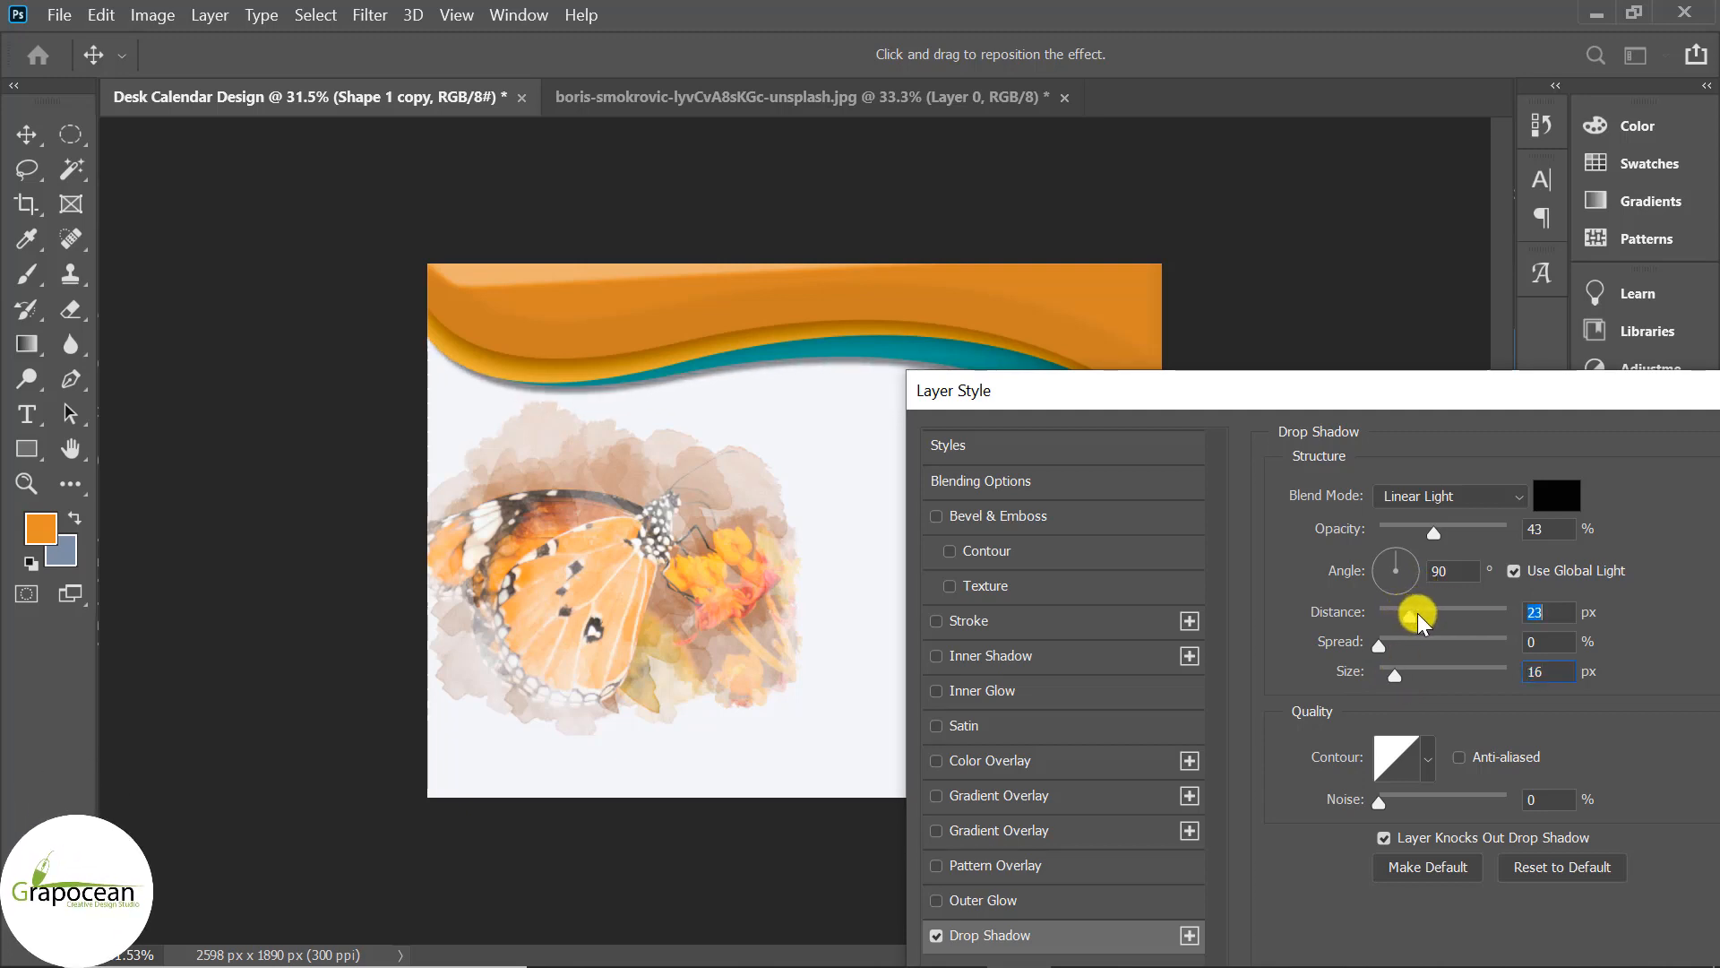
left_click_drag(1399, 531, 1418, 529)
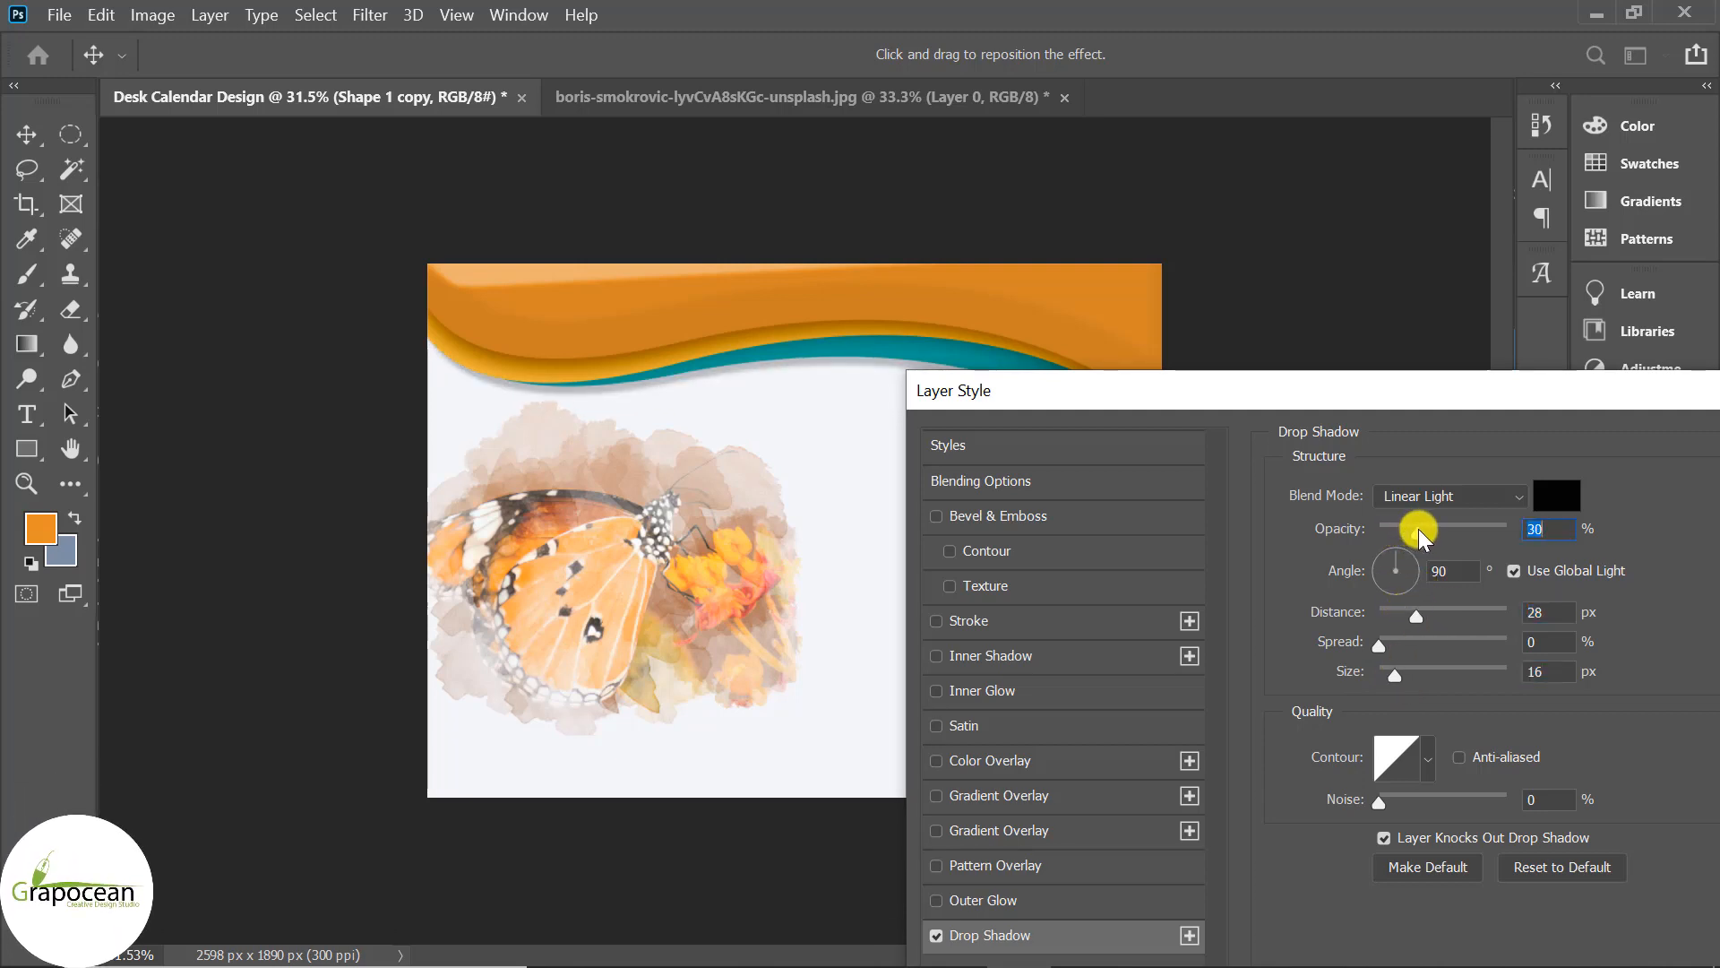
Pick a custom contour preset, lower the shadow opacity to 19%, and apply the style.
left_click_drag(1344, 405, 1255, 400)
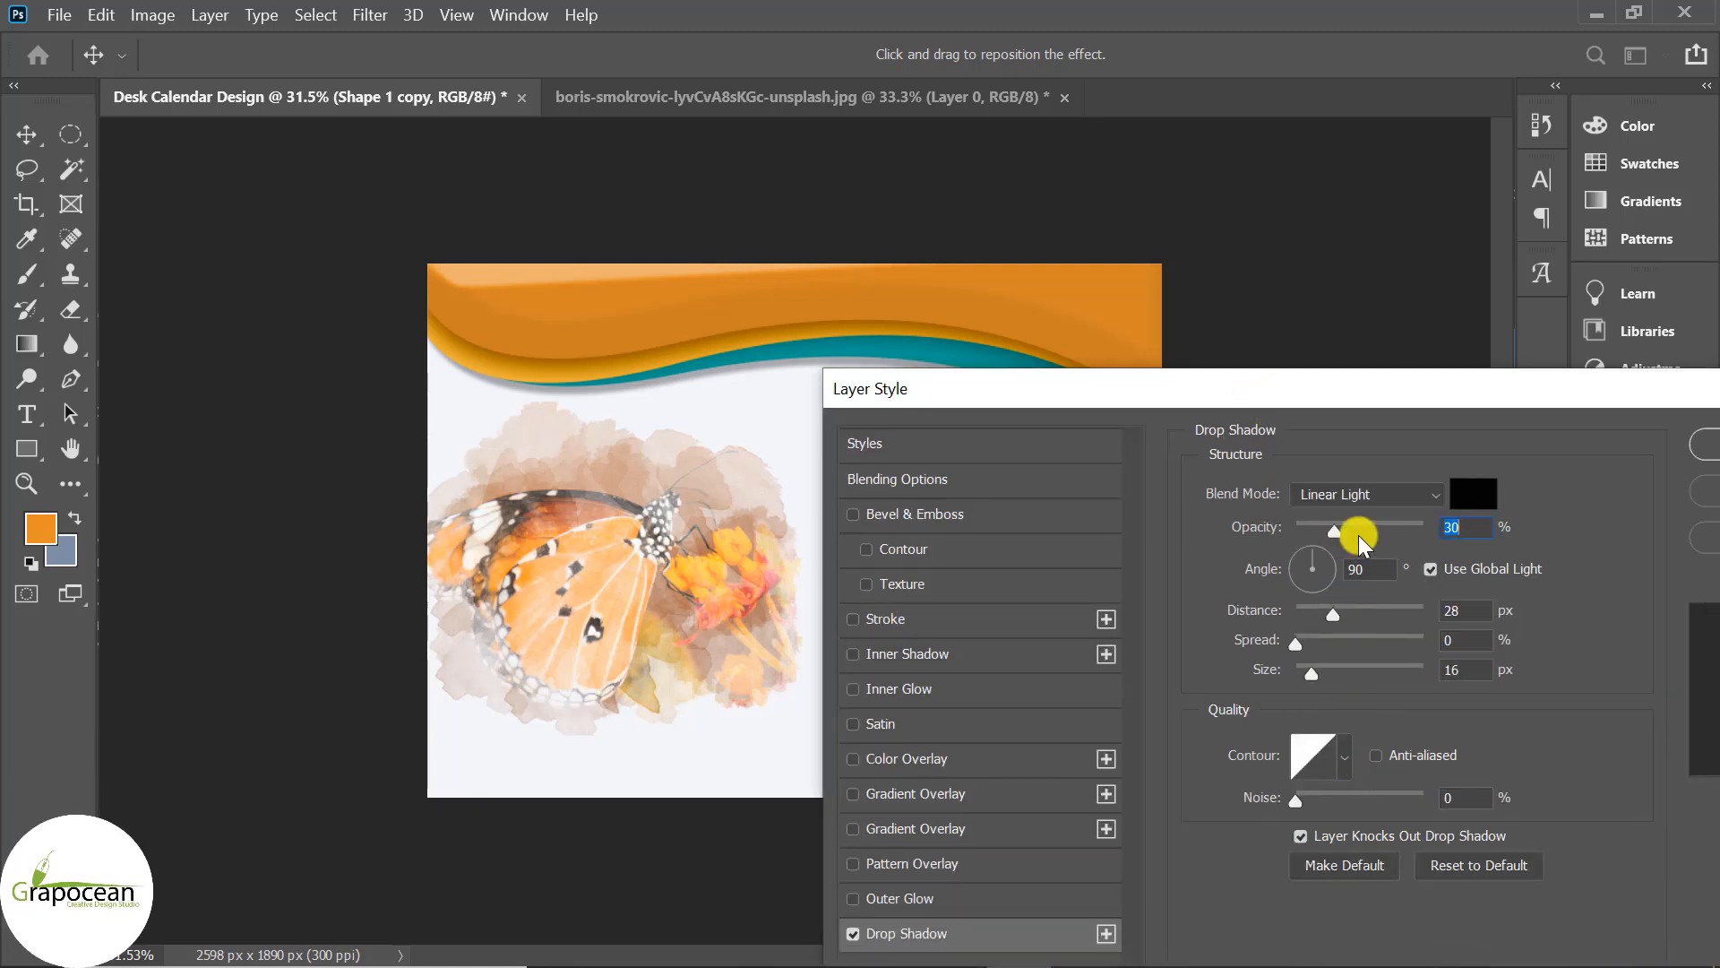
left_click(1358, 534)
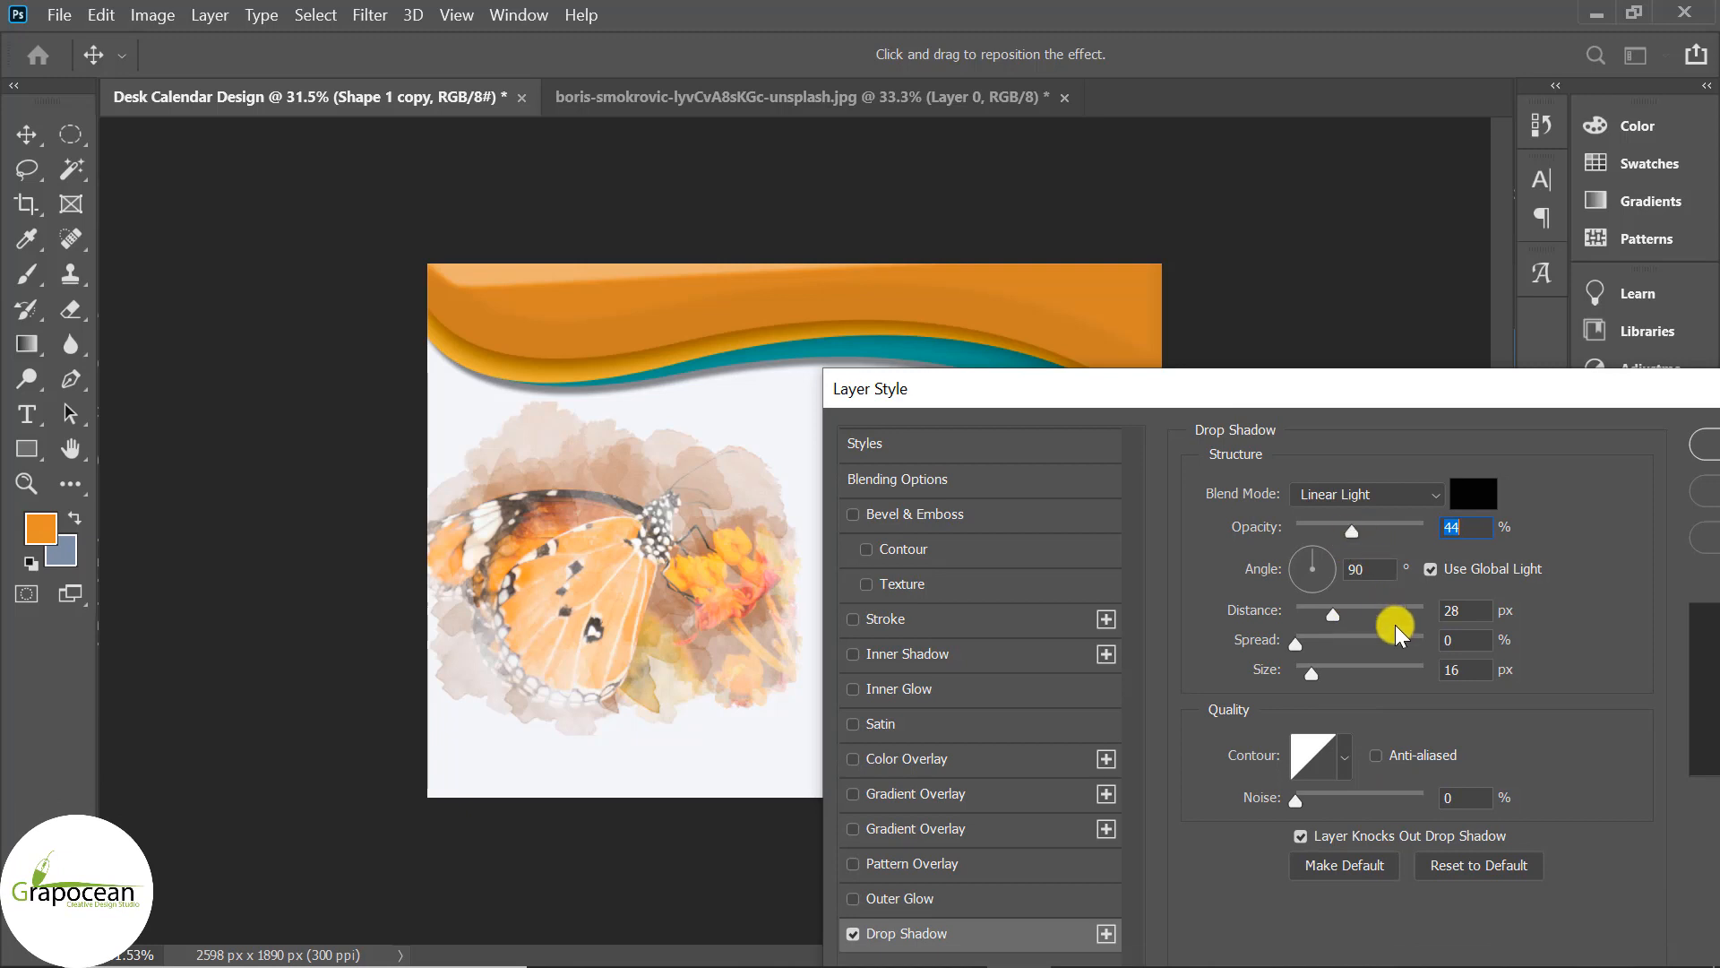
left_click(1345, 758)
left_click(1314, 806)
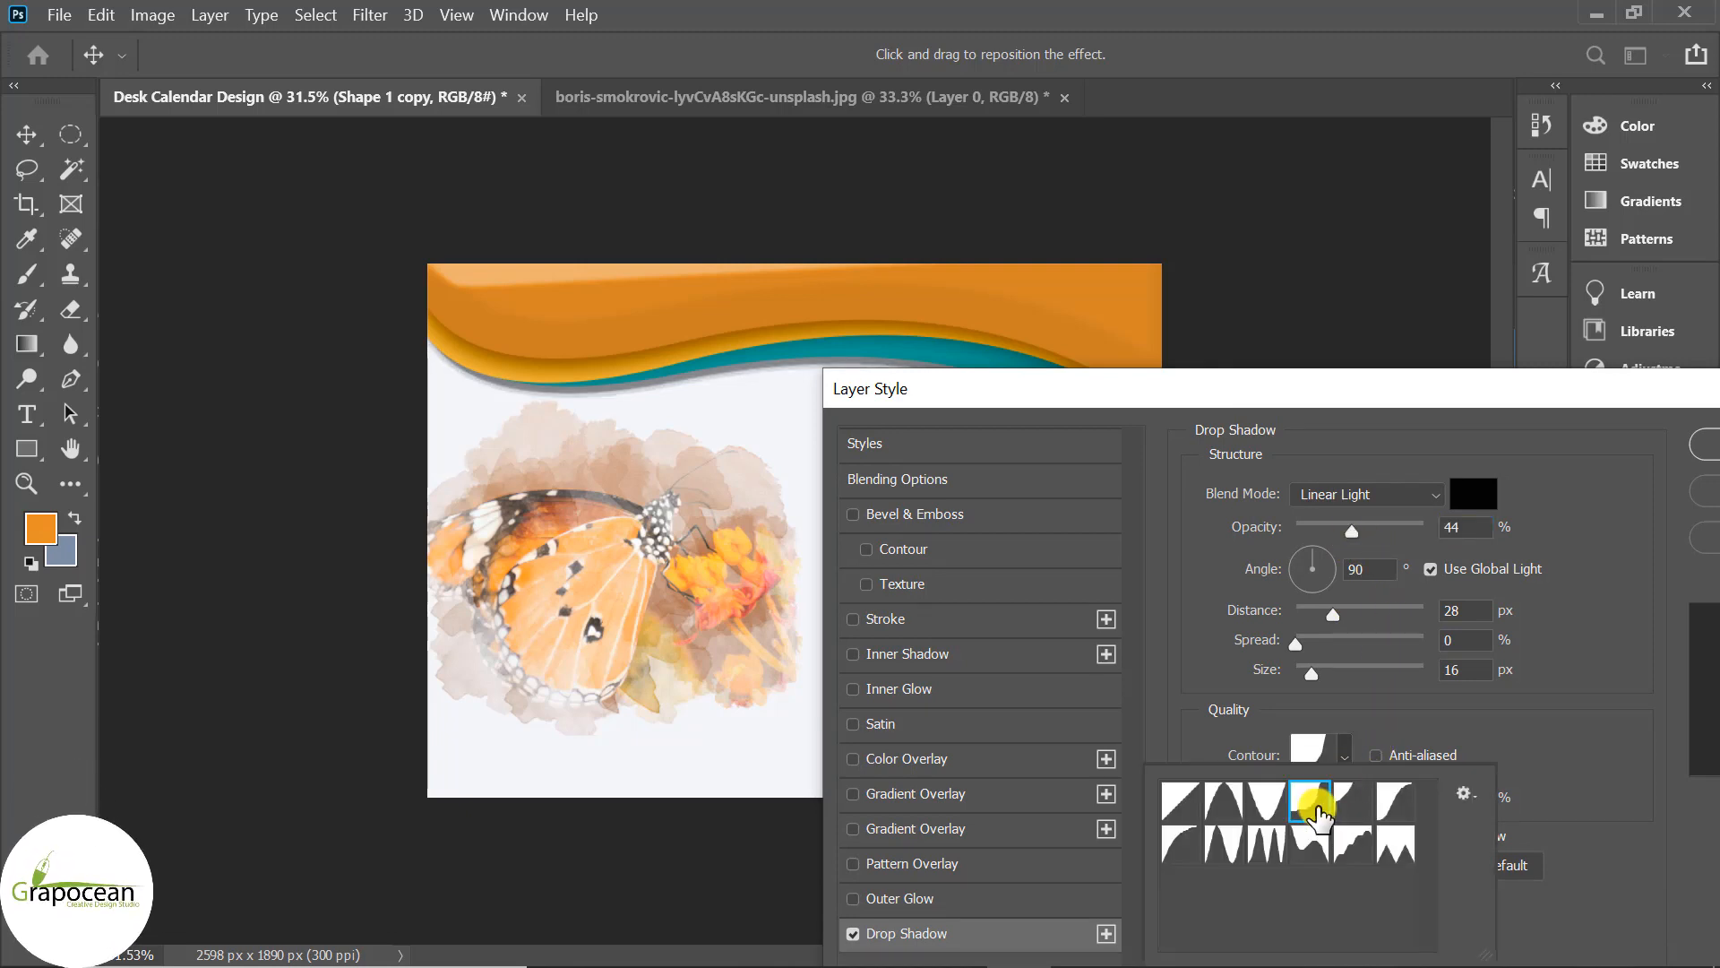
left_click(1223, 845)
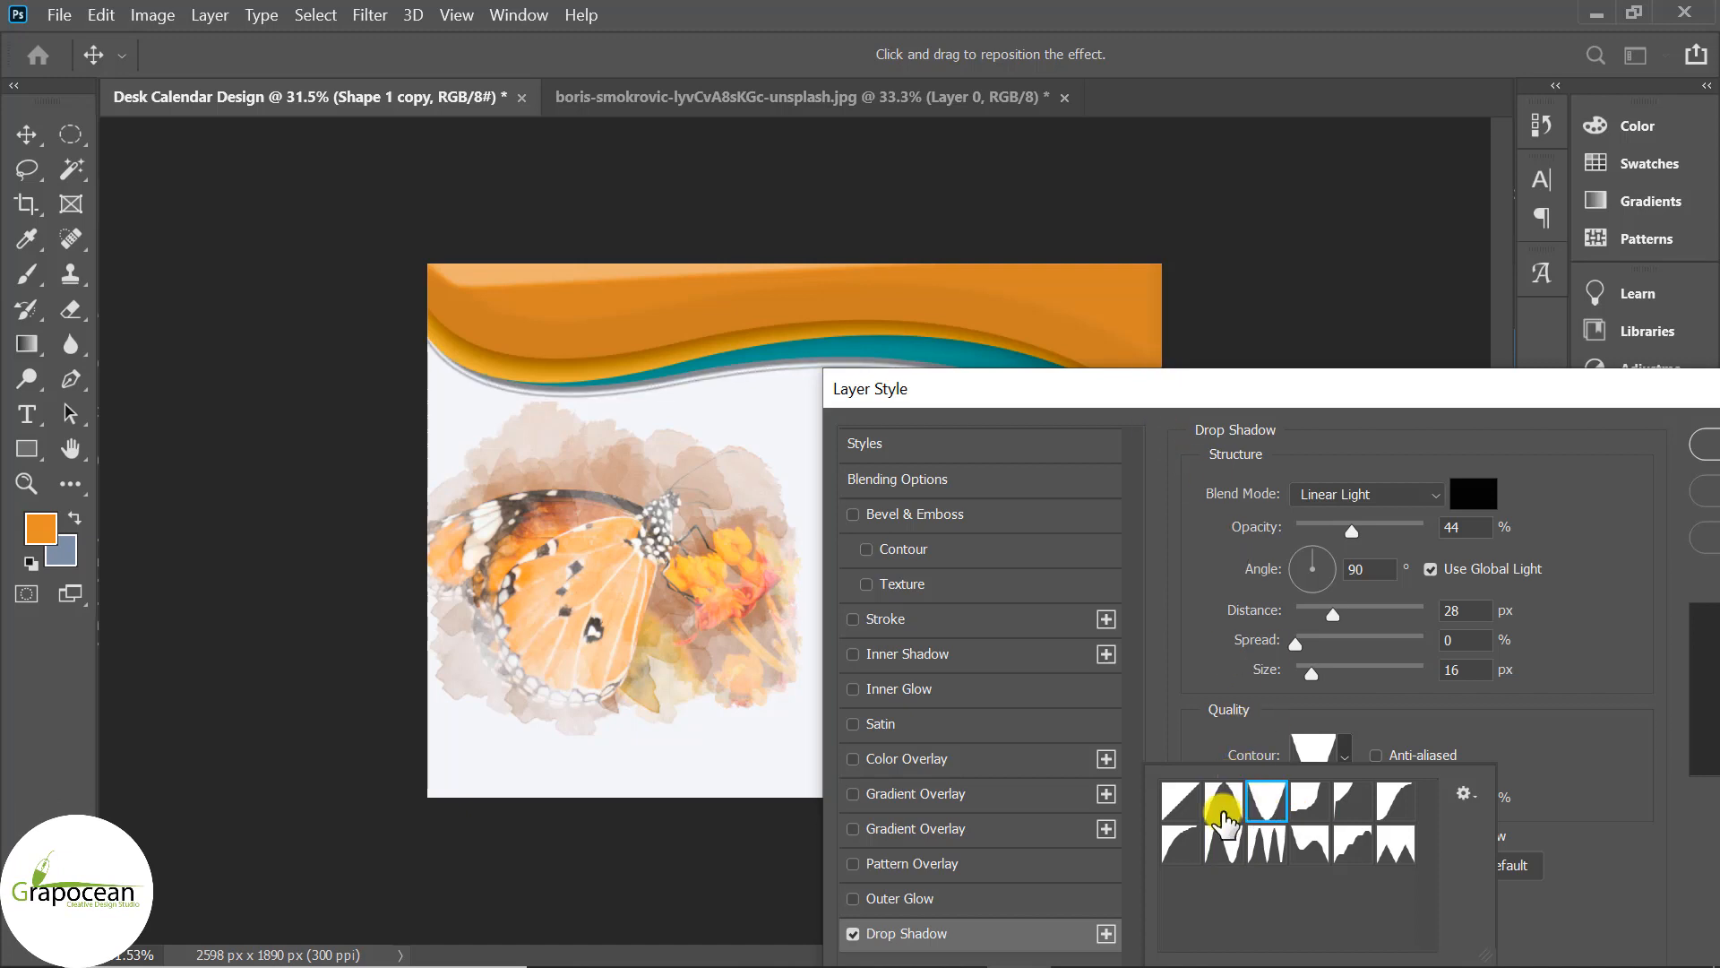
left_click_drag(1102, 385, 412, 587)
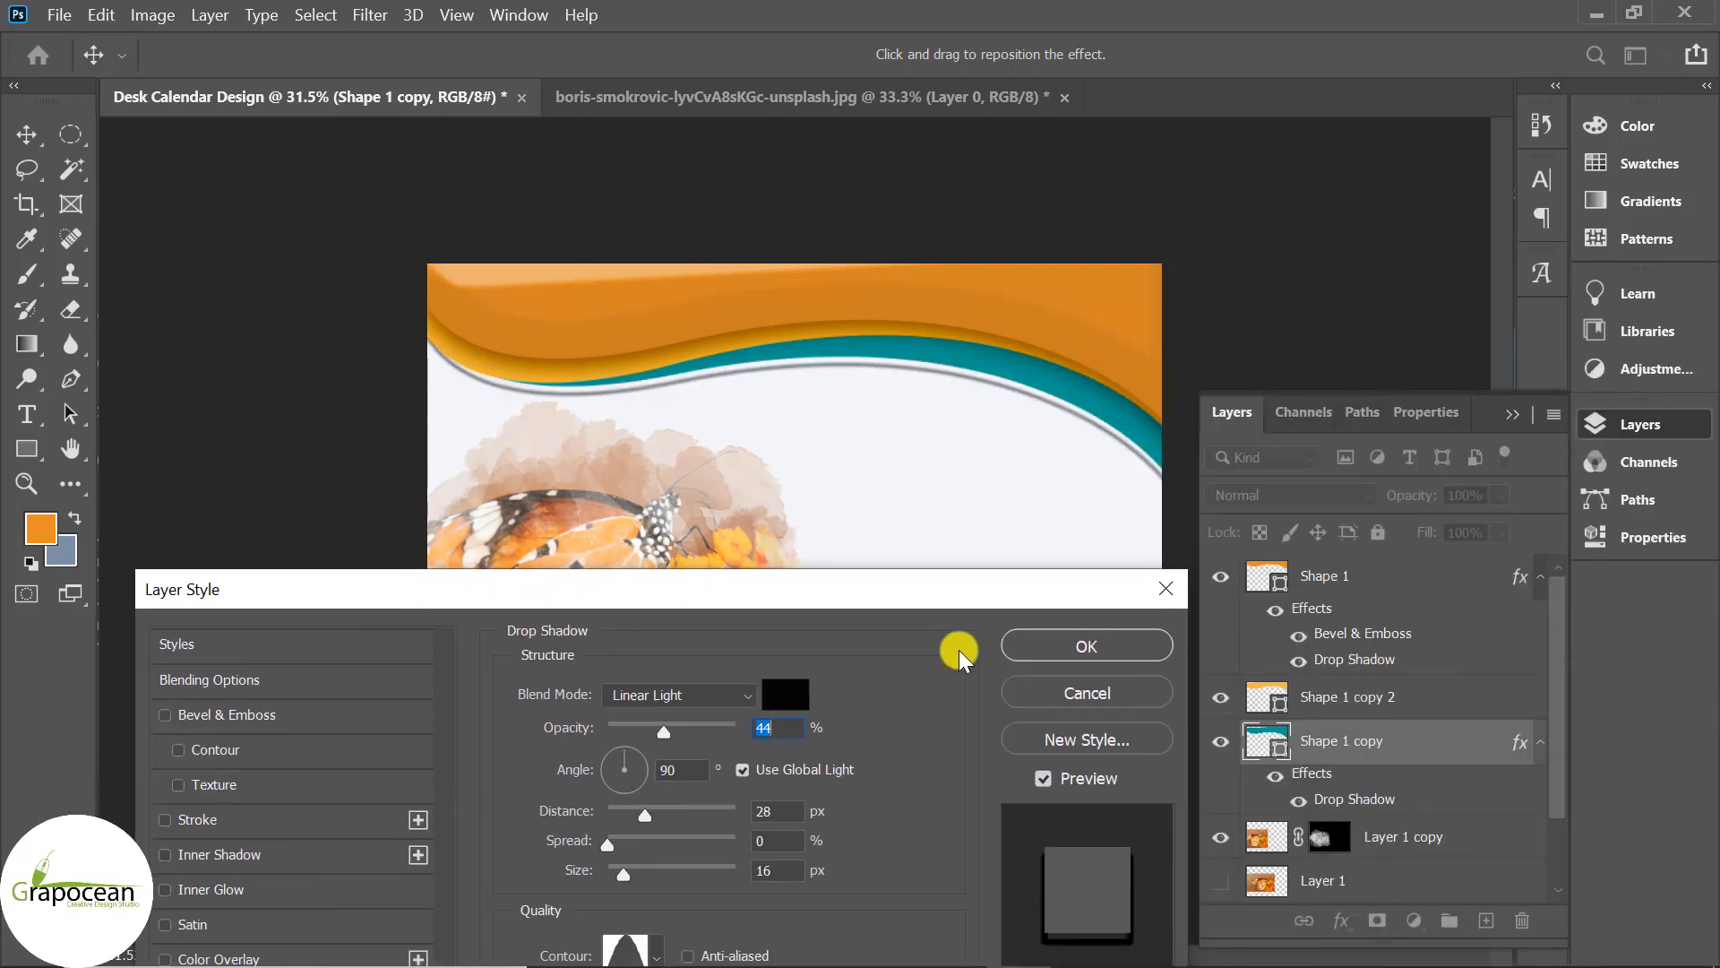
left_click_drag(669, 731, 632, 735)
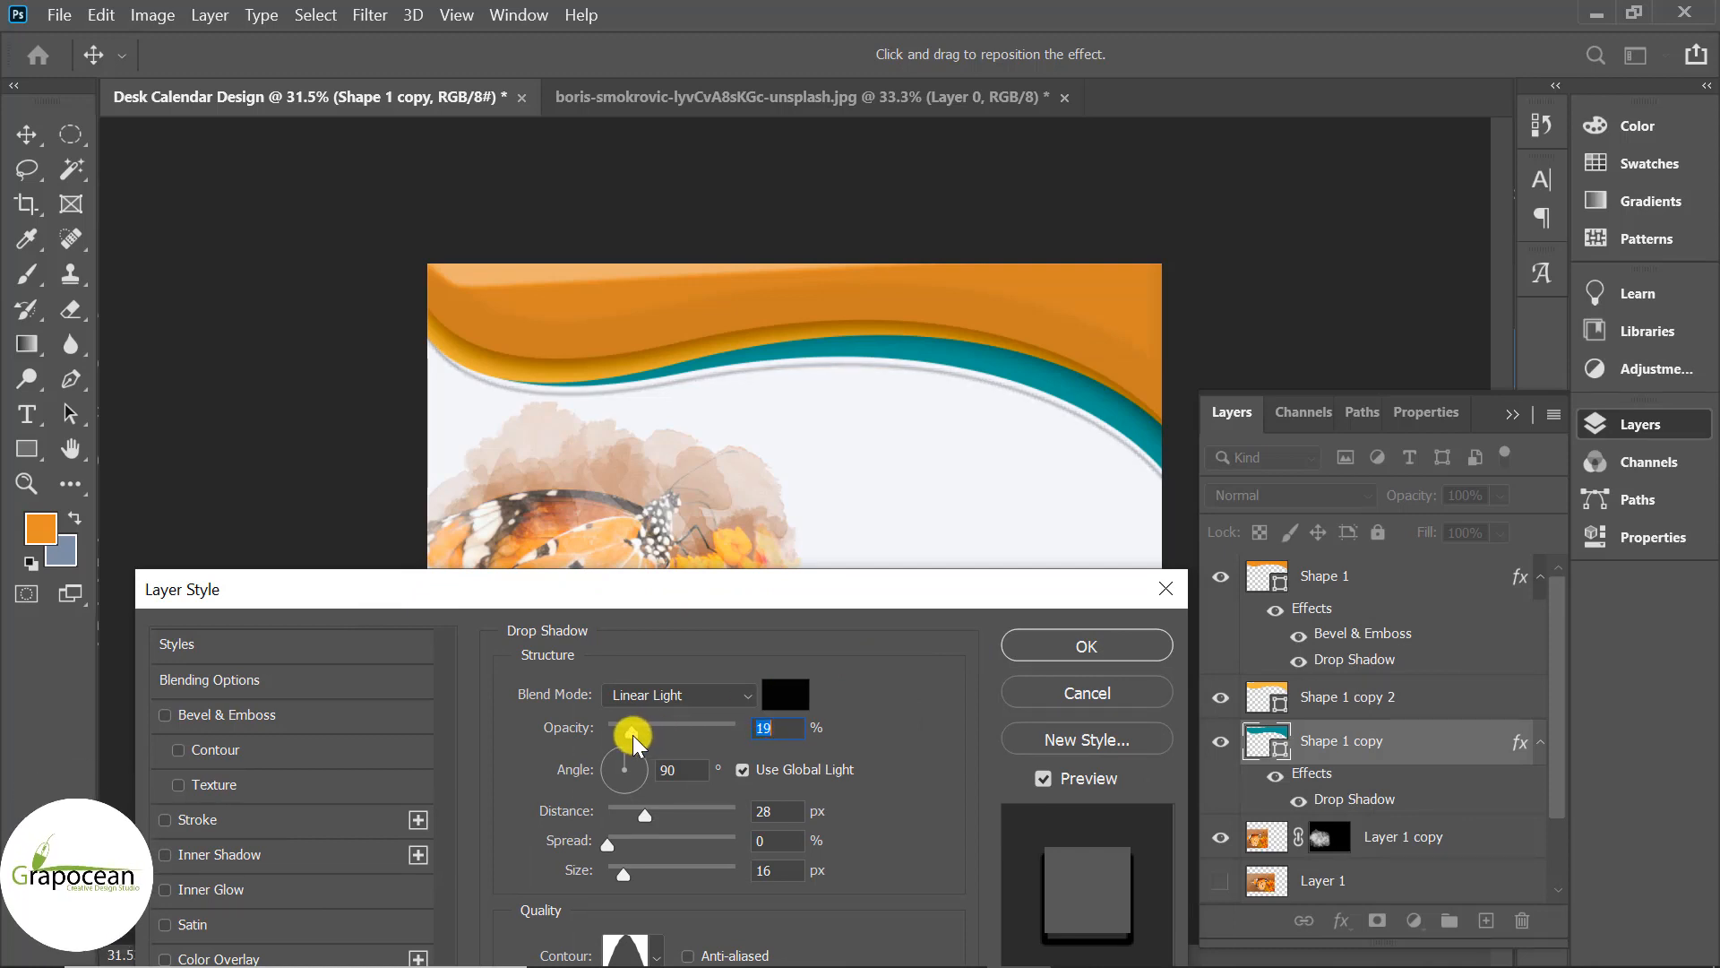
left_click(1138, 646)
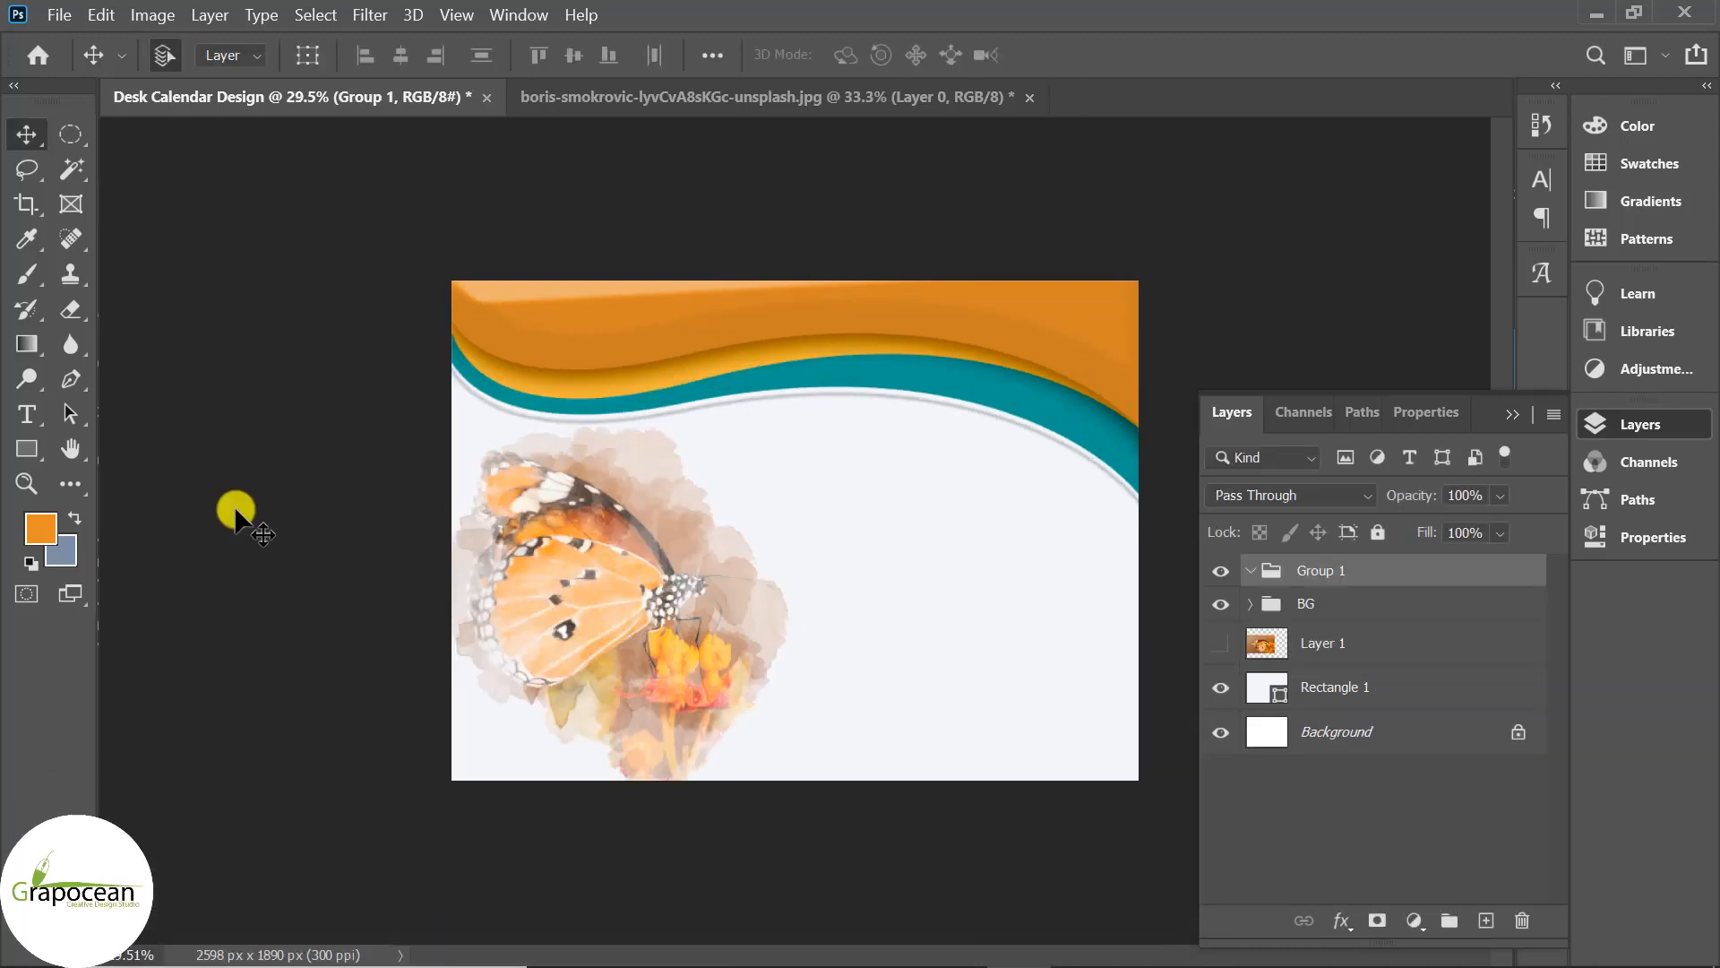
Type the '01' day number and try Extrabold, then Semibold Open Sans weights.
left_click(27, 414)
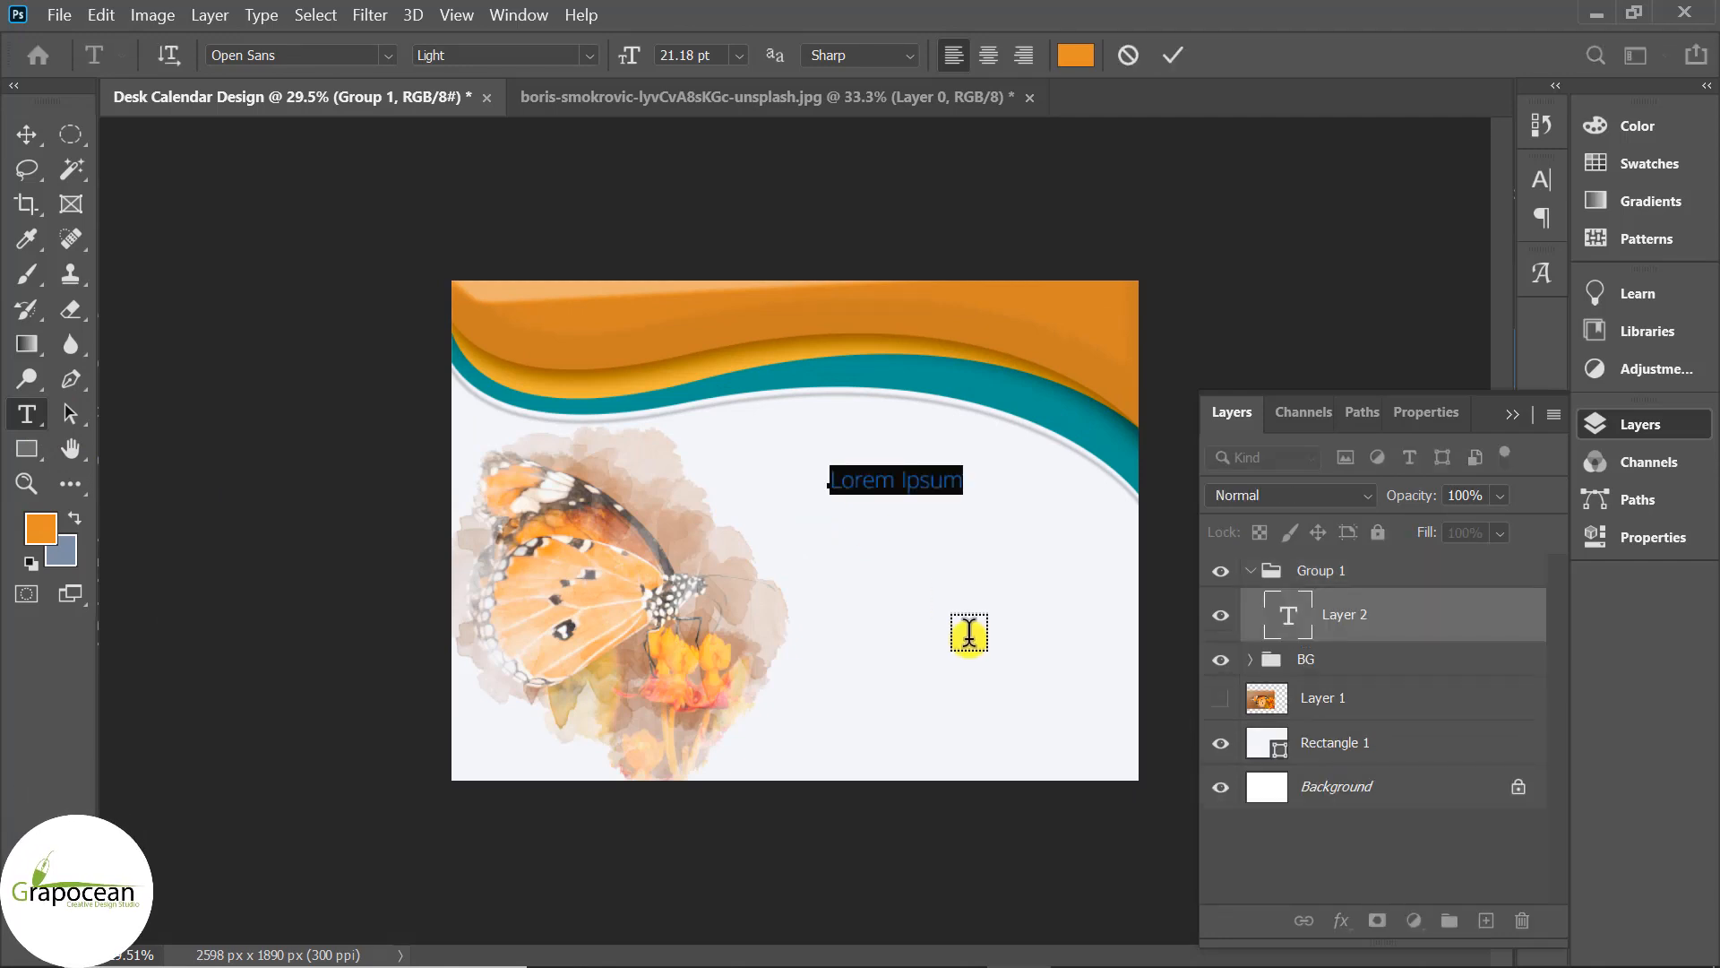
type("01")
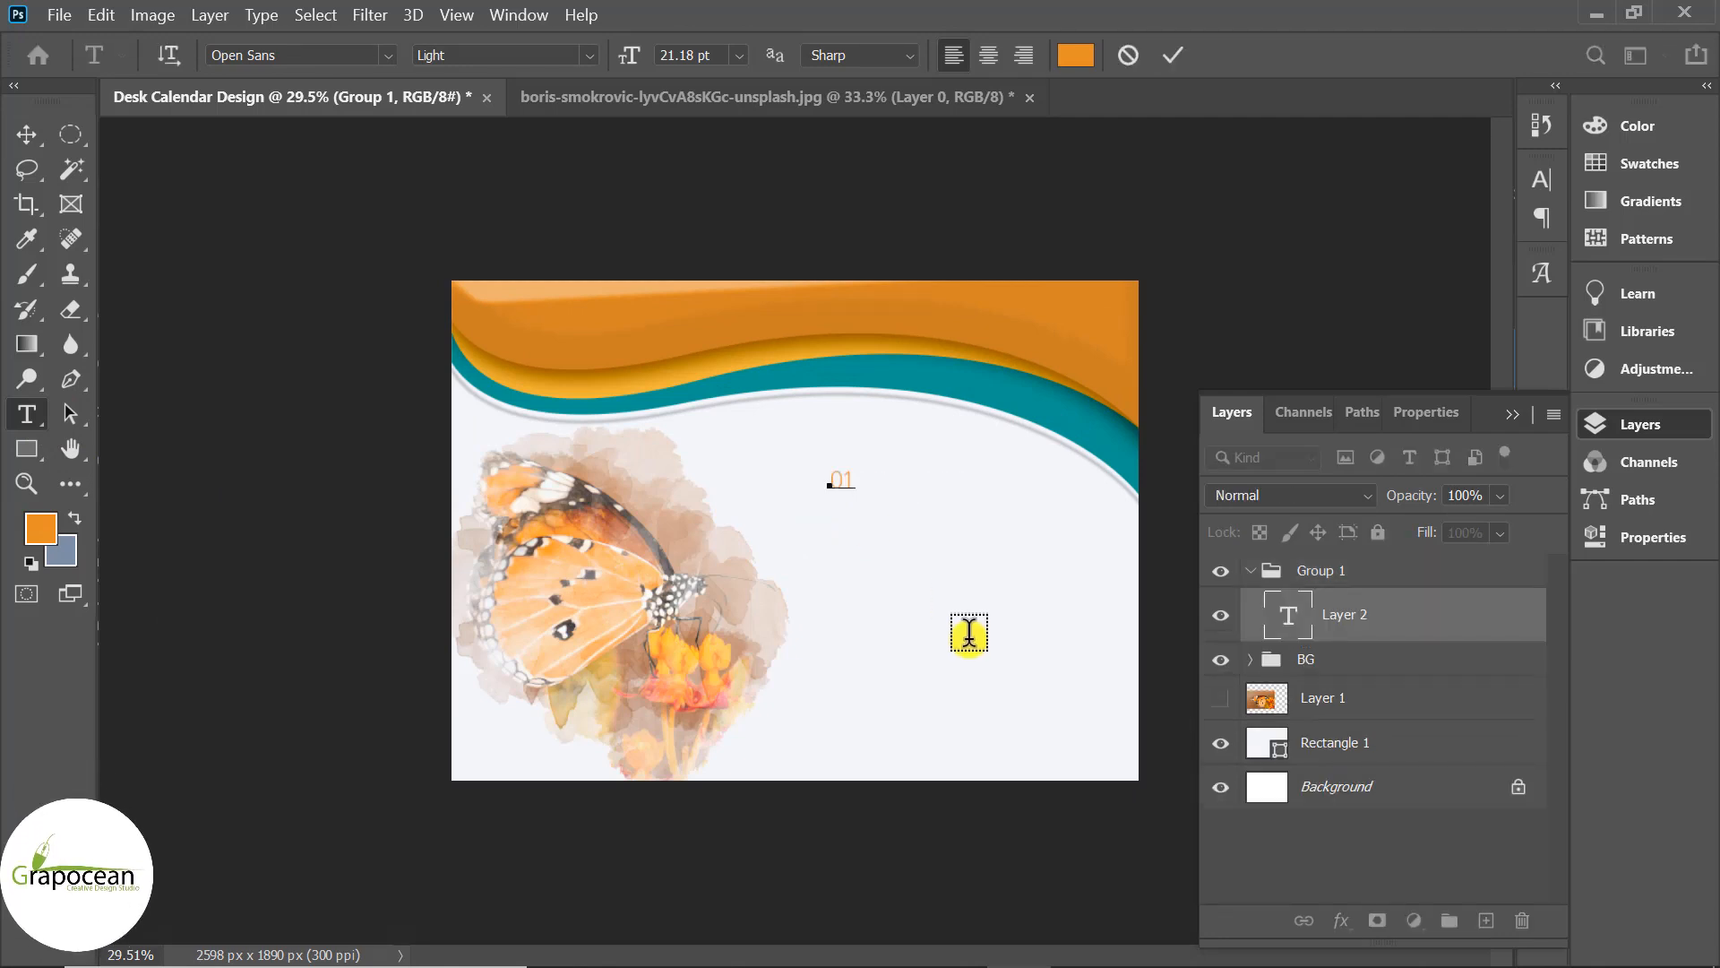
scroll(892, 512, "up", 2)
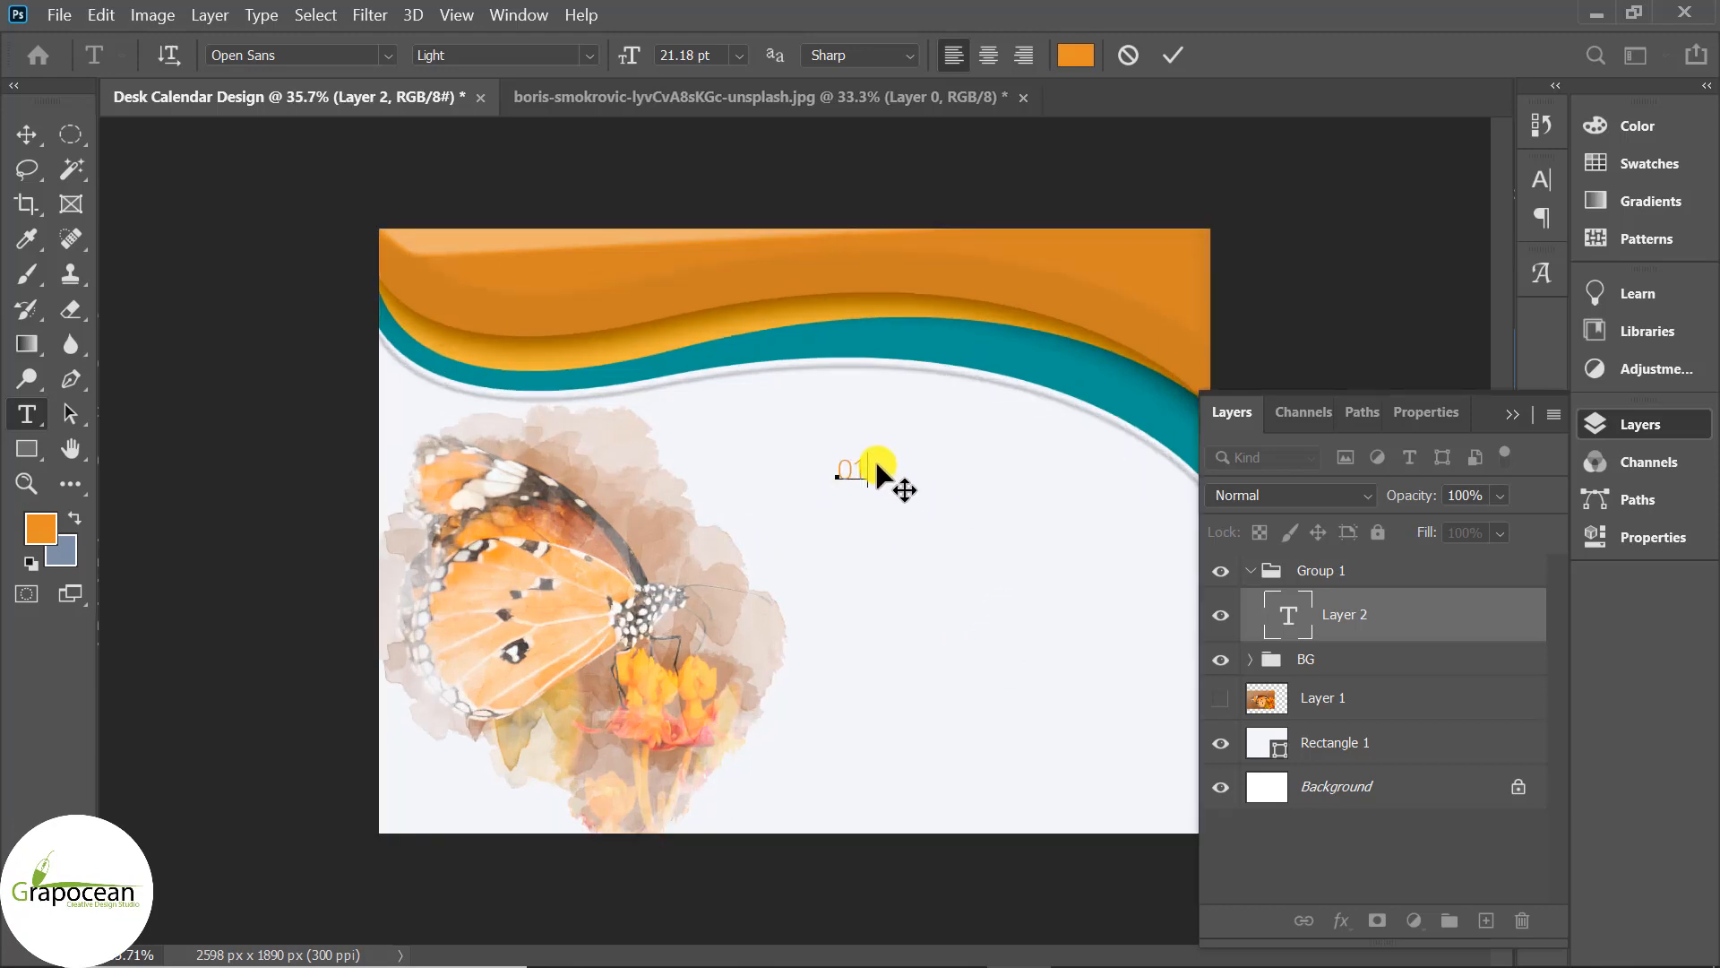
left_click(590, 56)
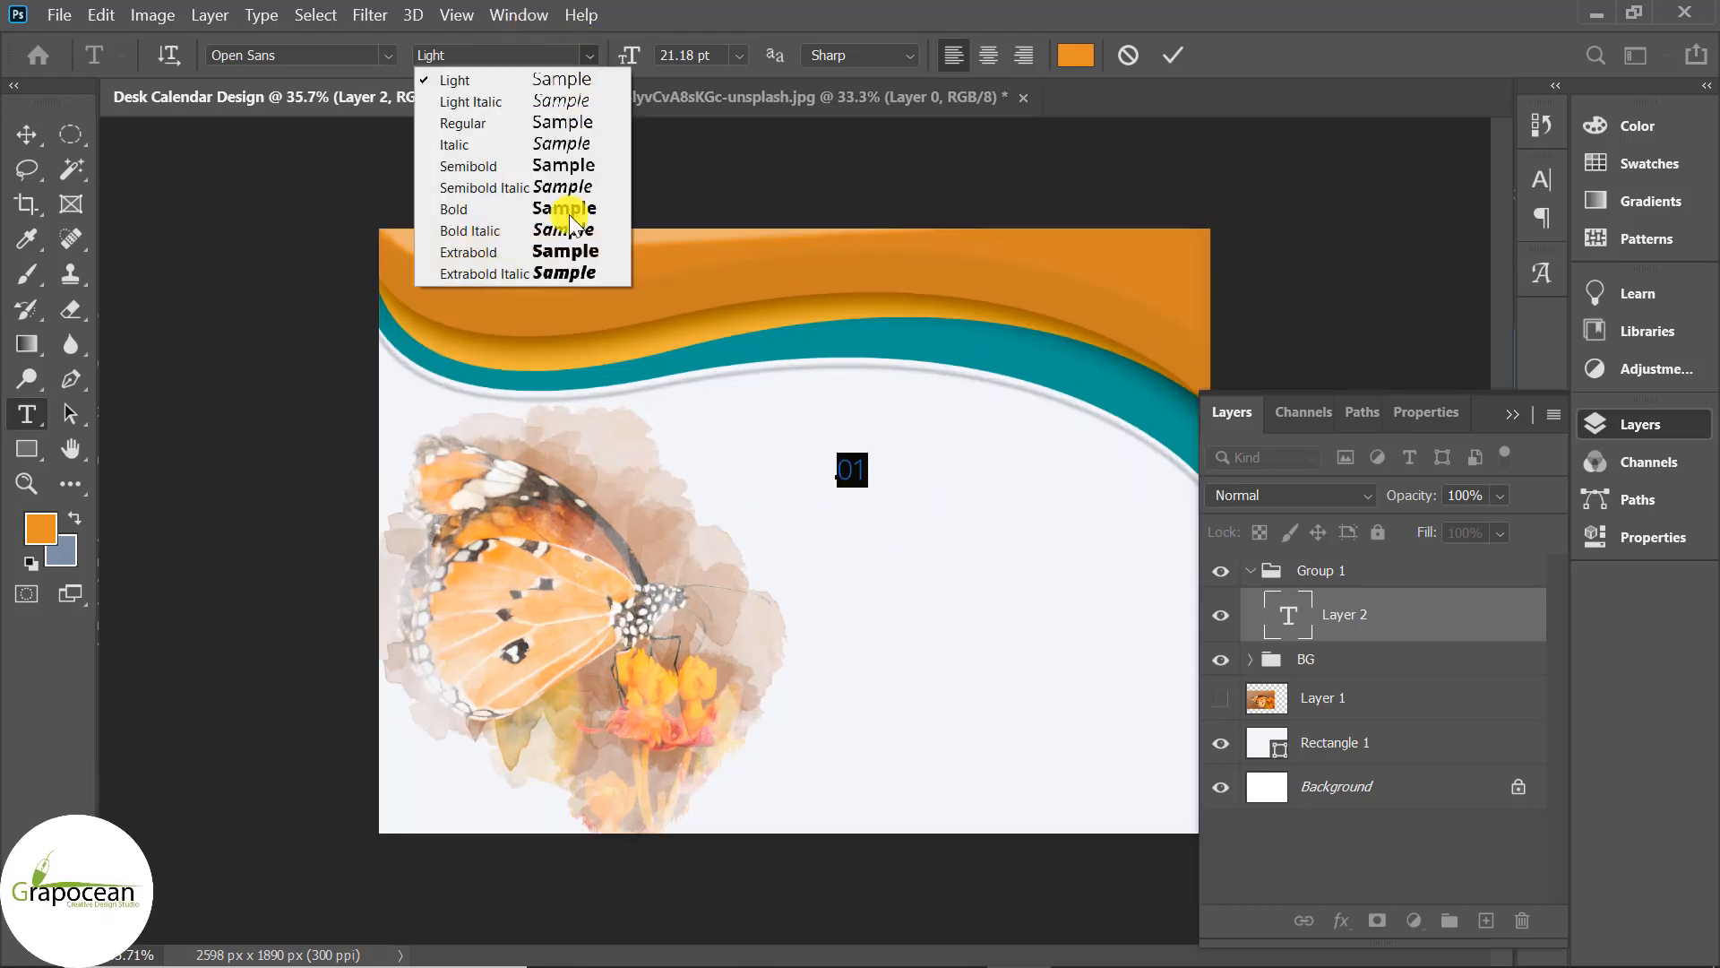
left_click(561, 249)
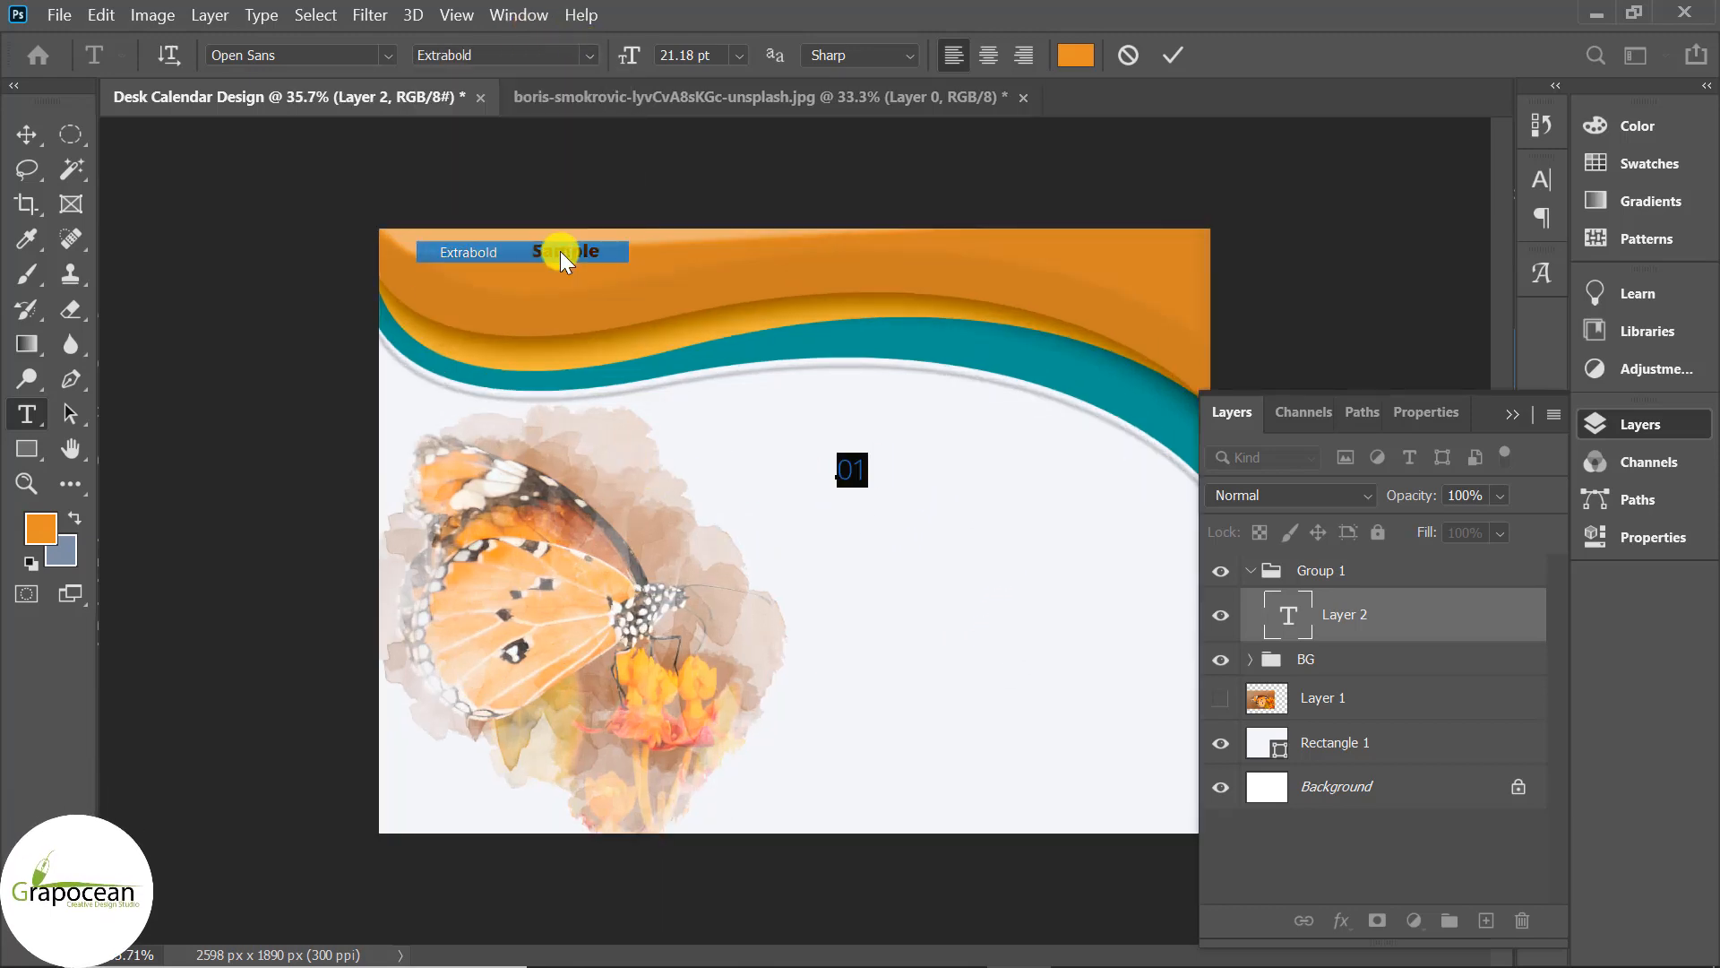
left_click(583, 56)
left_click(549, 165)
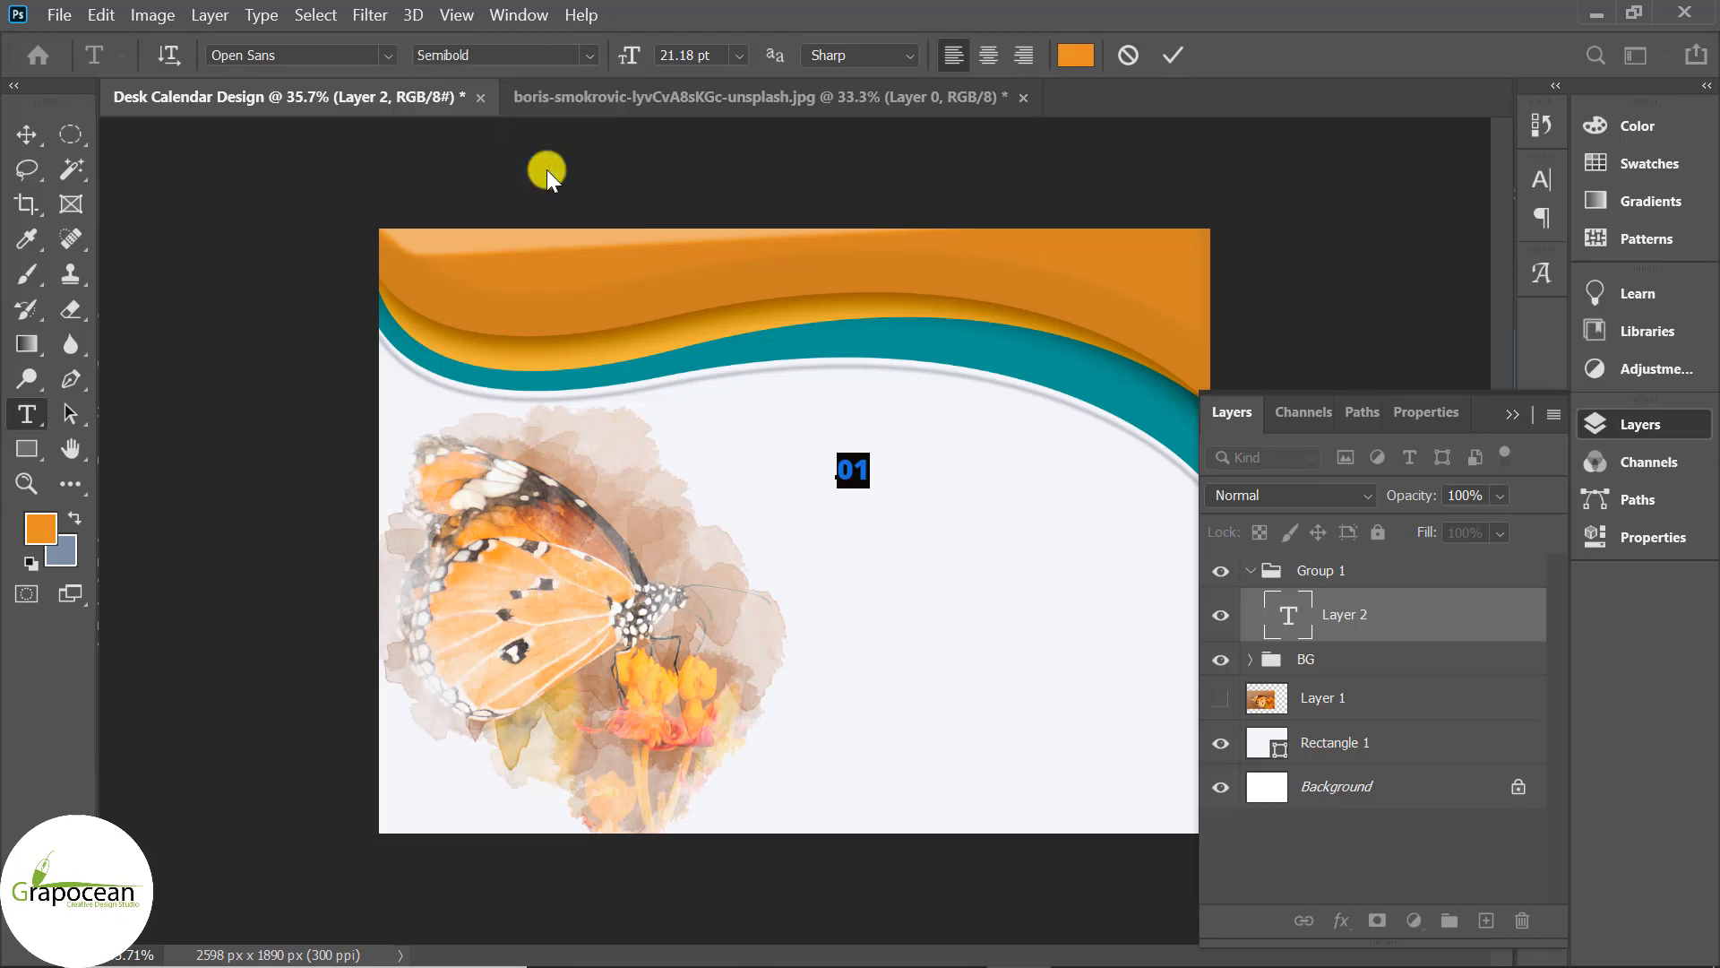
left_click(26, 134)
Reselect the 01 text and switch it to Open Sans Regular.
scroll(923, 530, "up", 3)
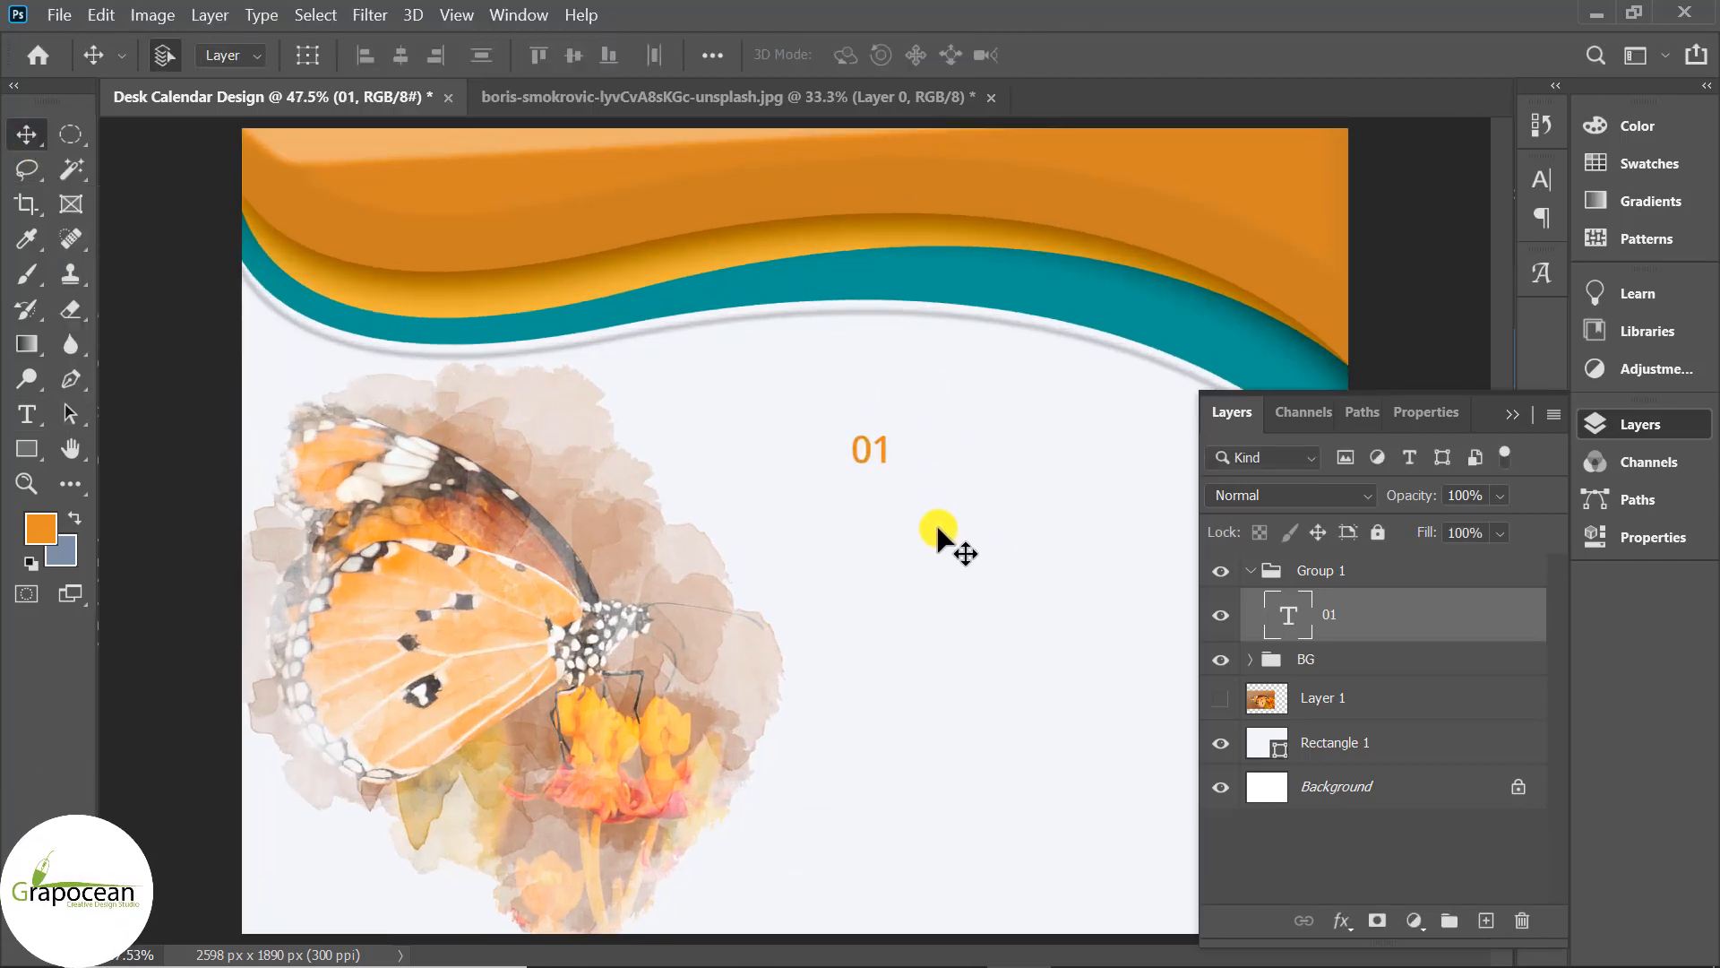
key("ctrl+z")
key("ctrl+shift+z")
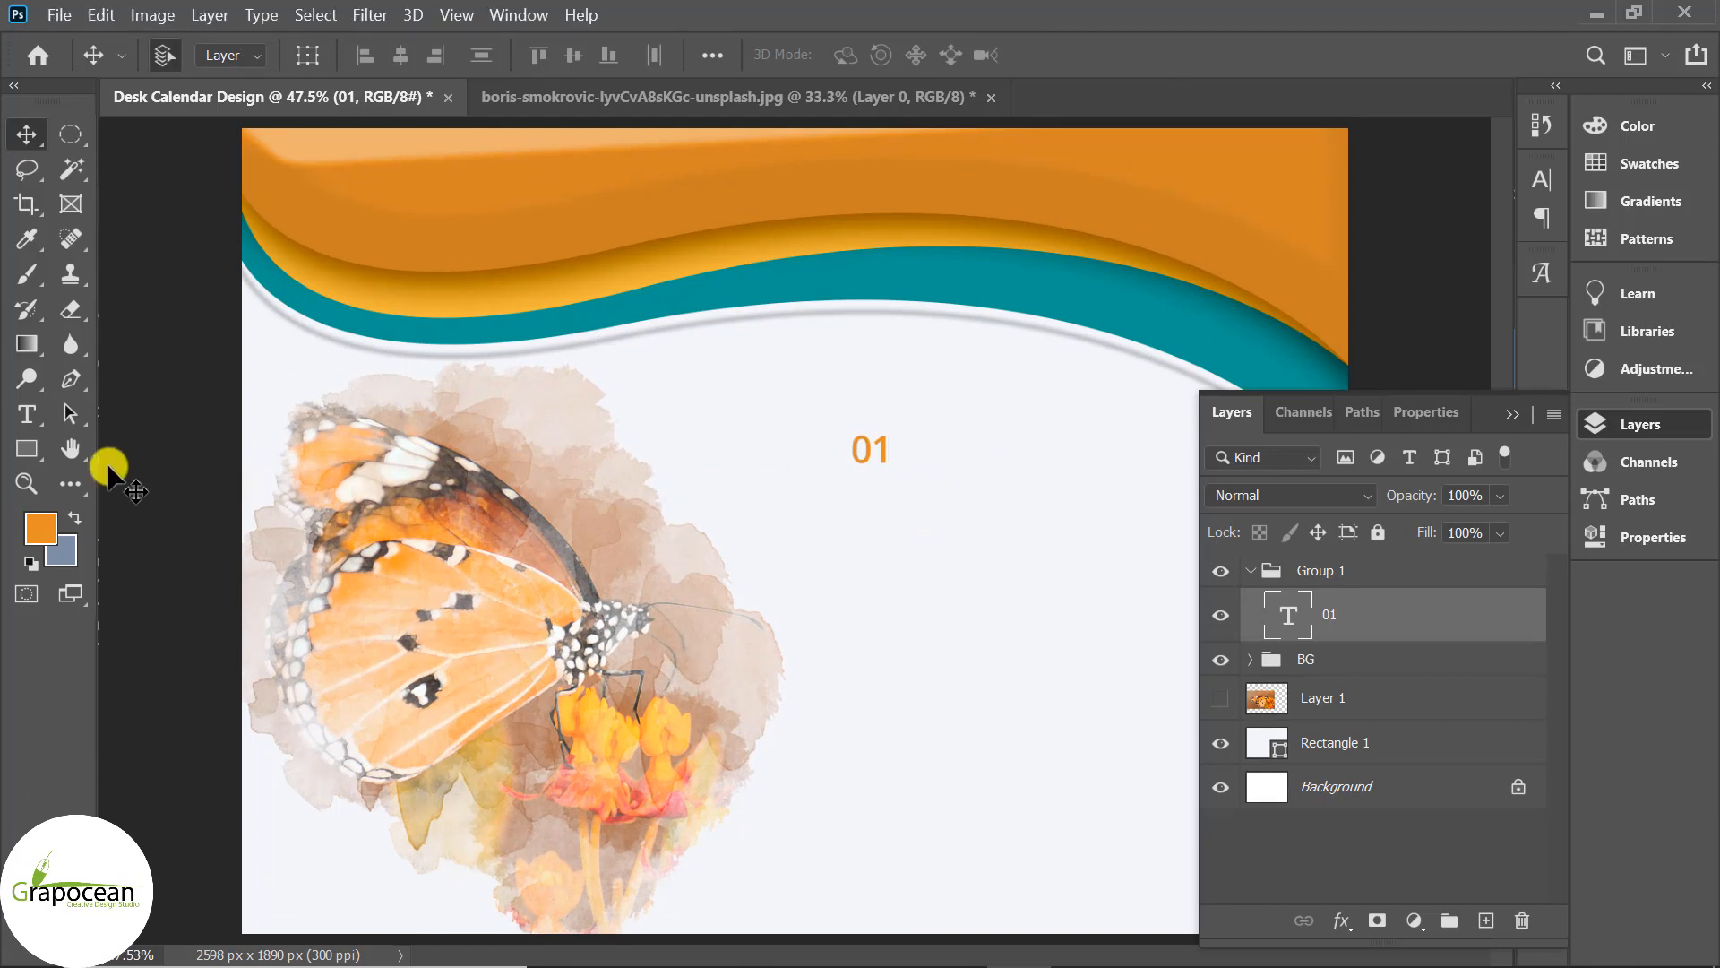
left_click(24, 414)
left_click_drag(852, 449, 923, 469)
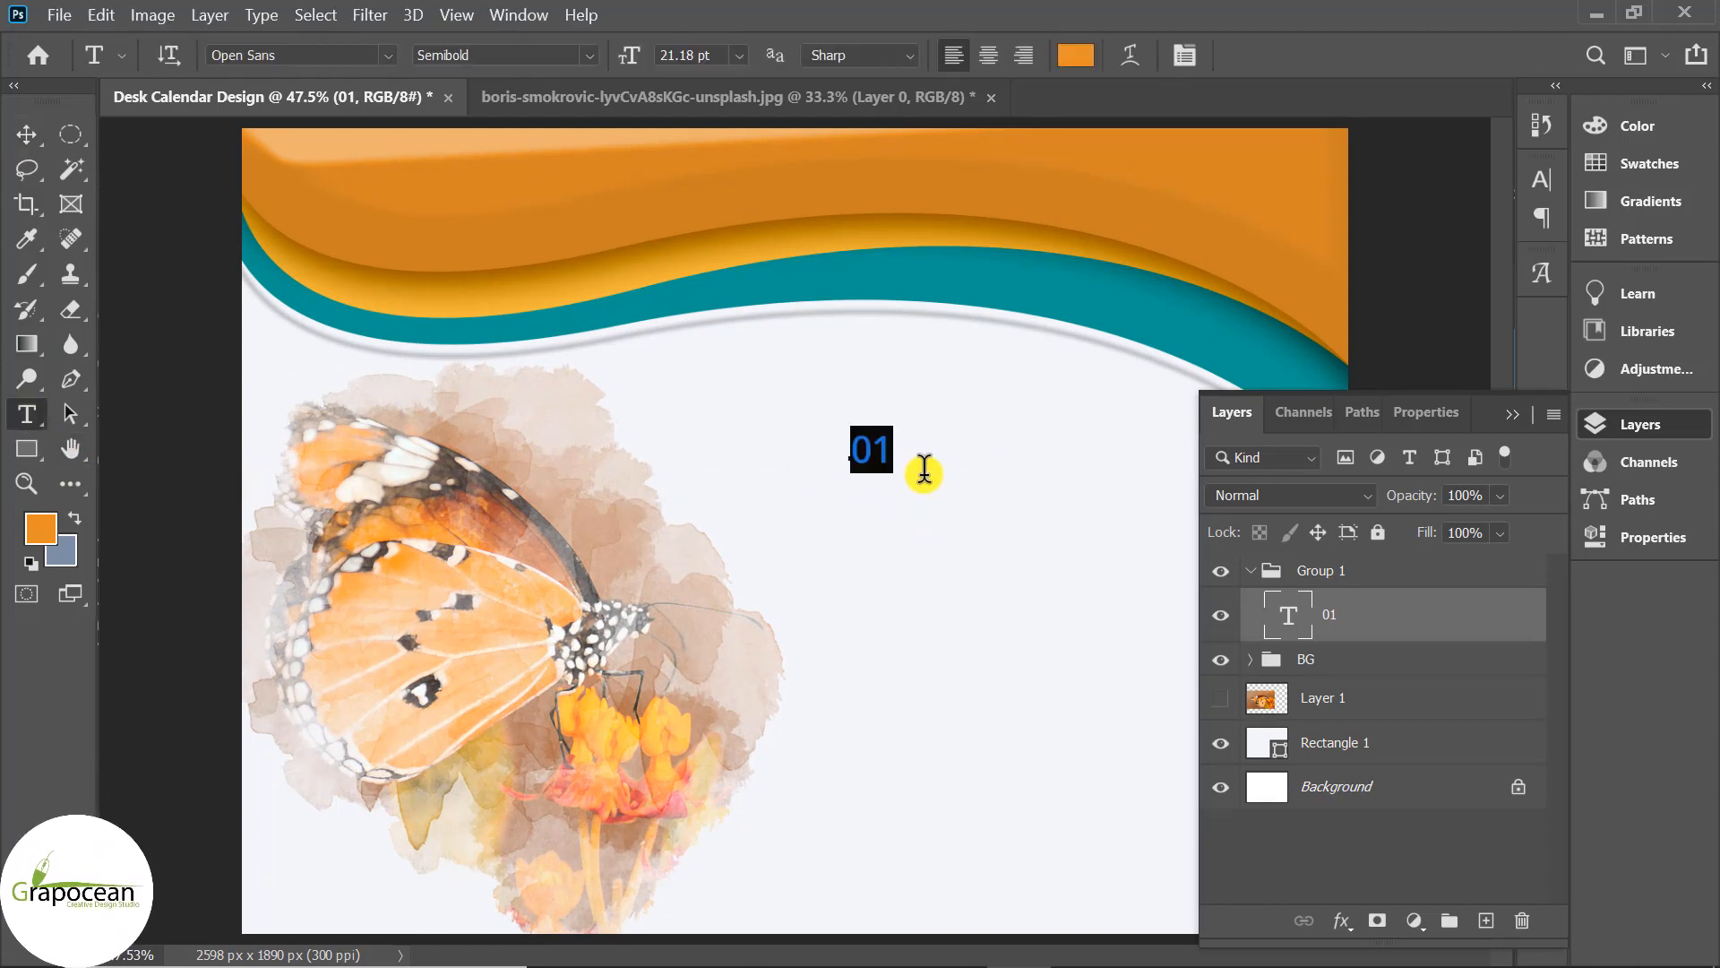
left_click(508, 56)
left_click(574, 119)
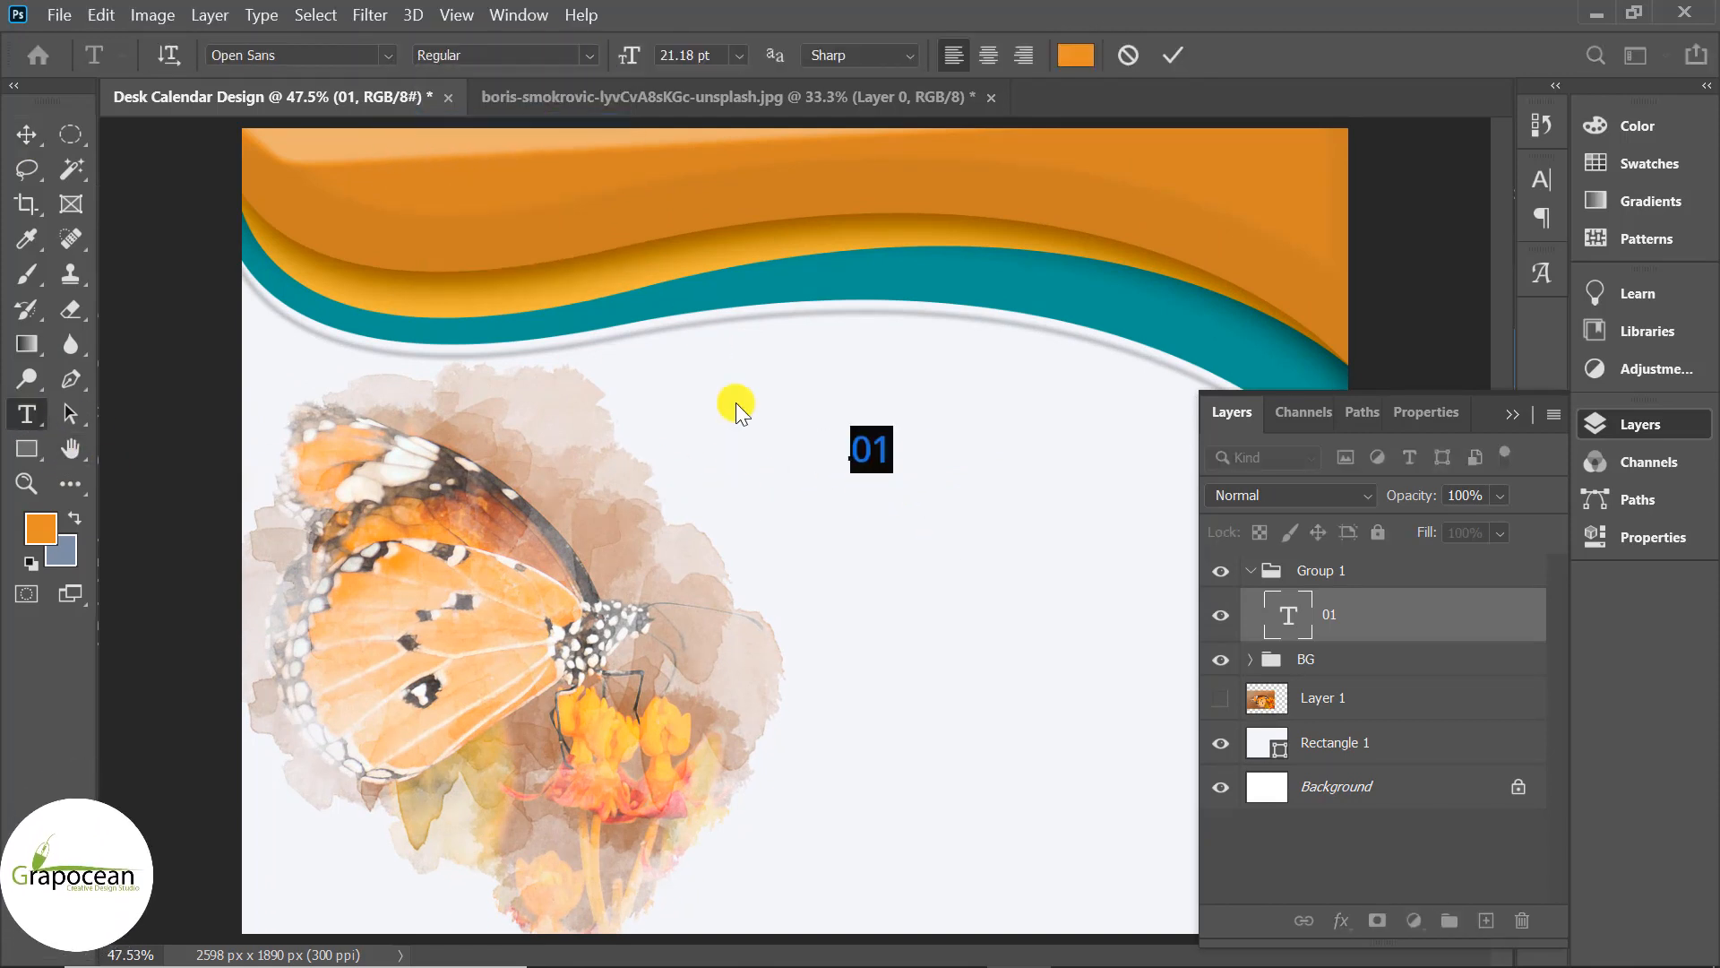
left_click(32, 134)
left_click(27, 448)
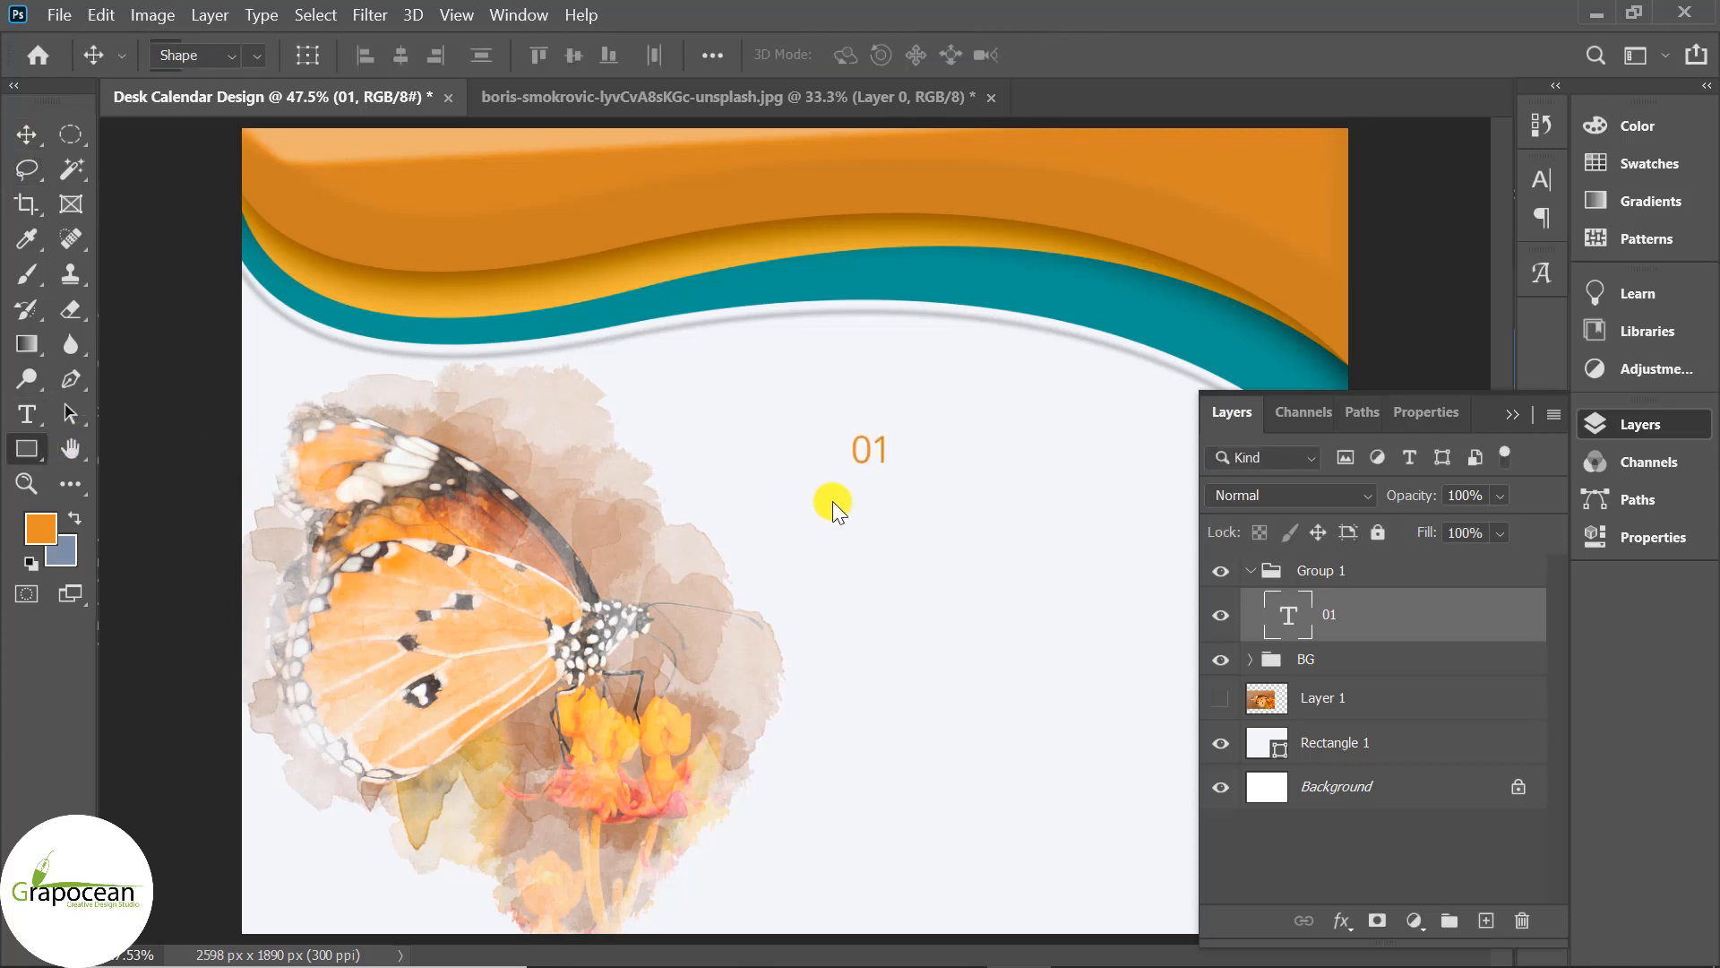
Draw a square around 01 and fill it with the wave's teal #079992.
scroll(884, 495, "up", 1)
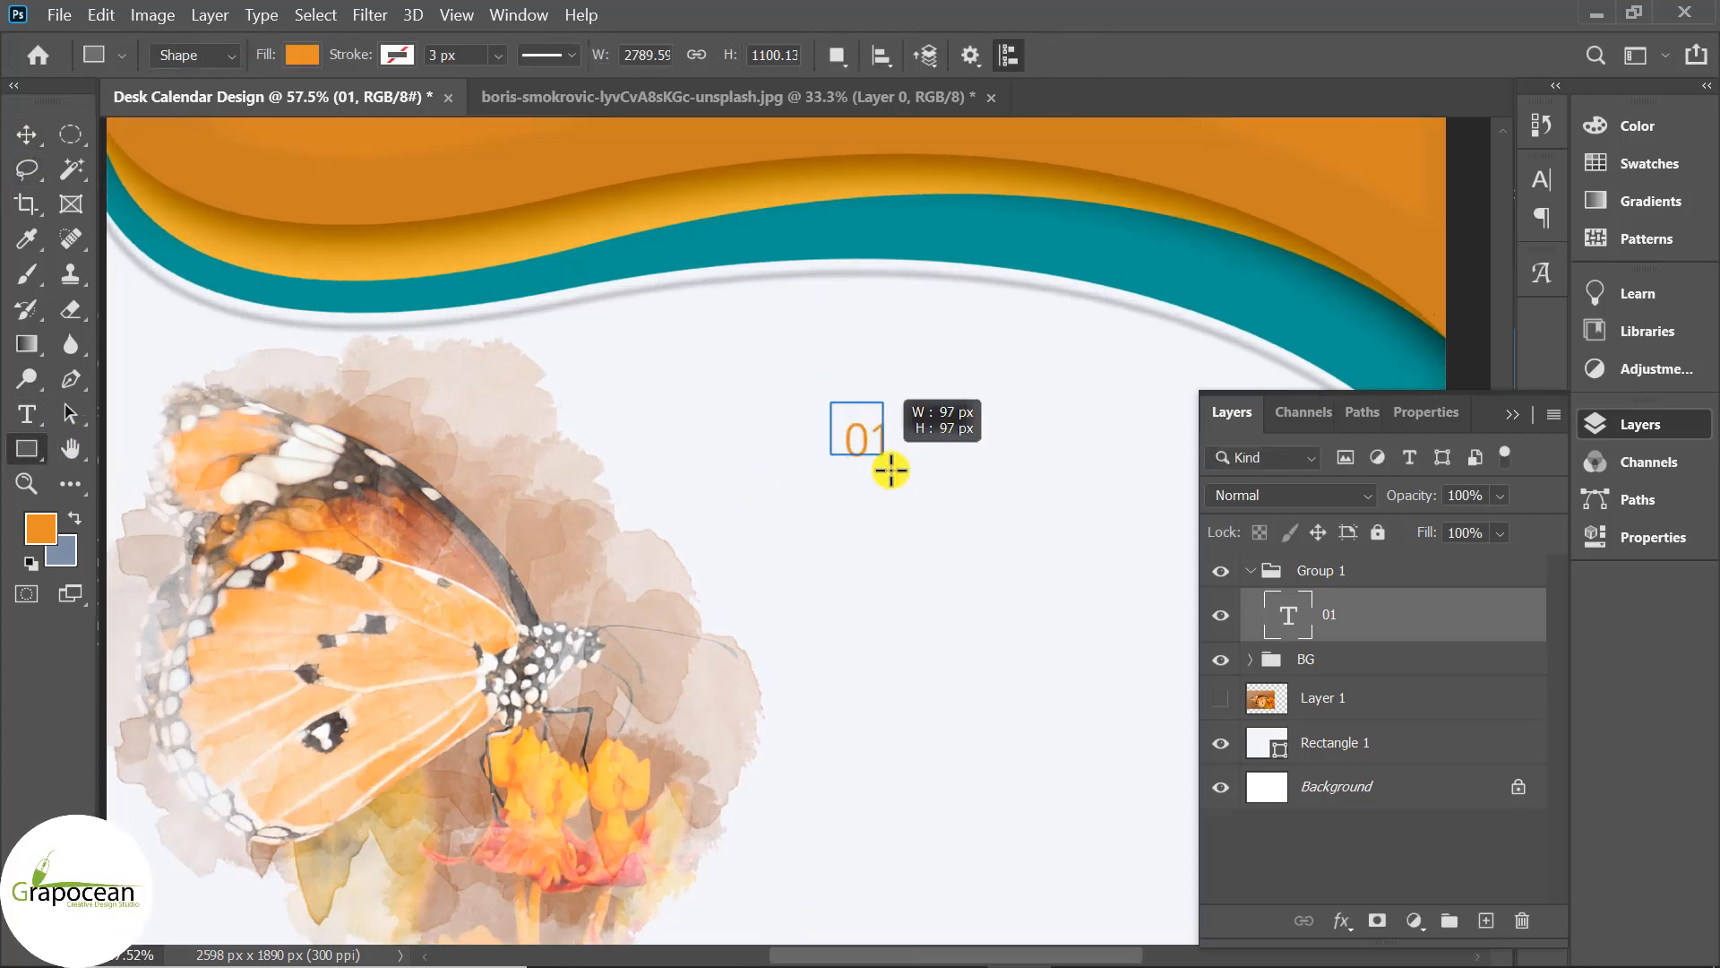
left_click_drag(890, 469, 904, 479)
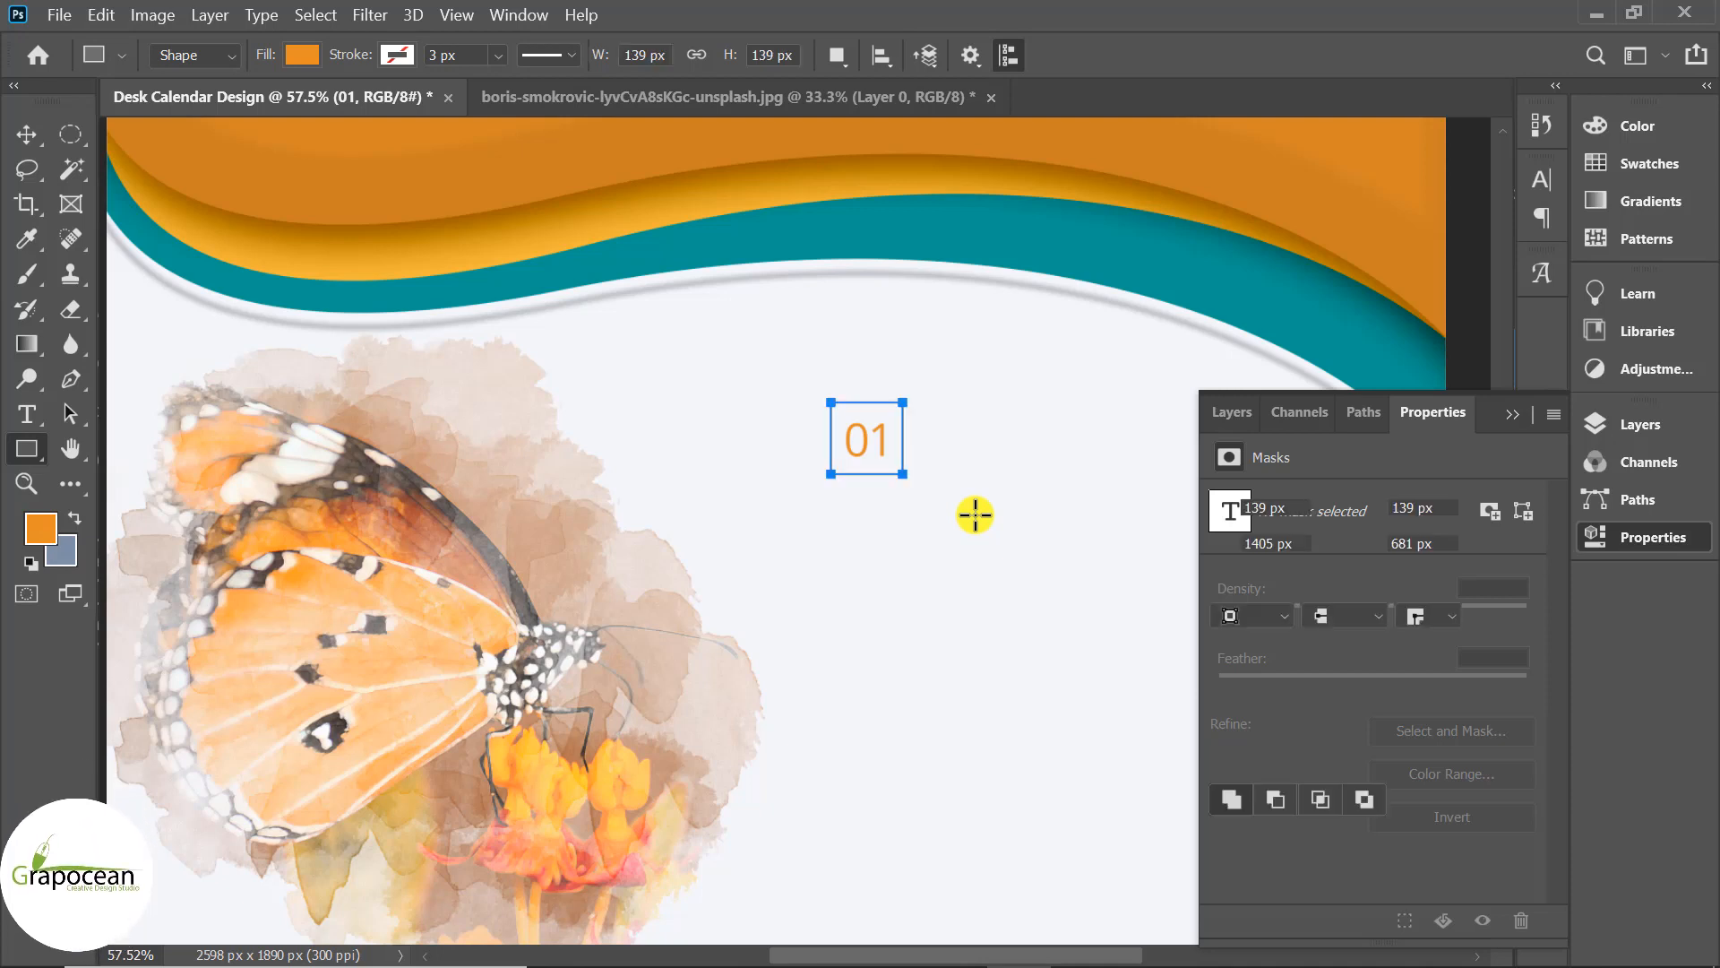
left_click(34, 136)
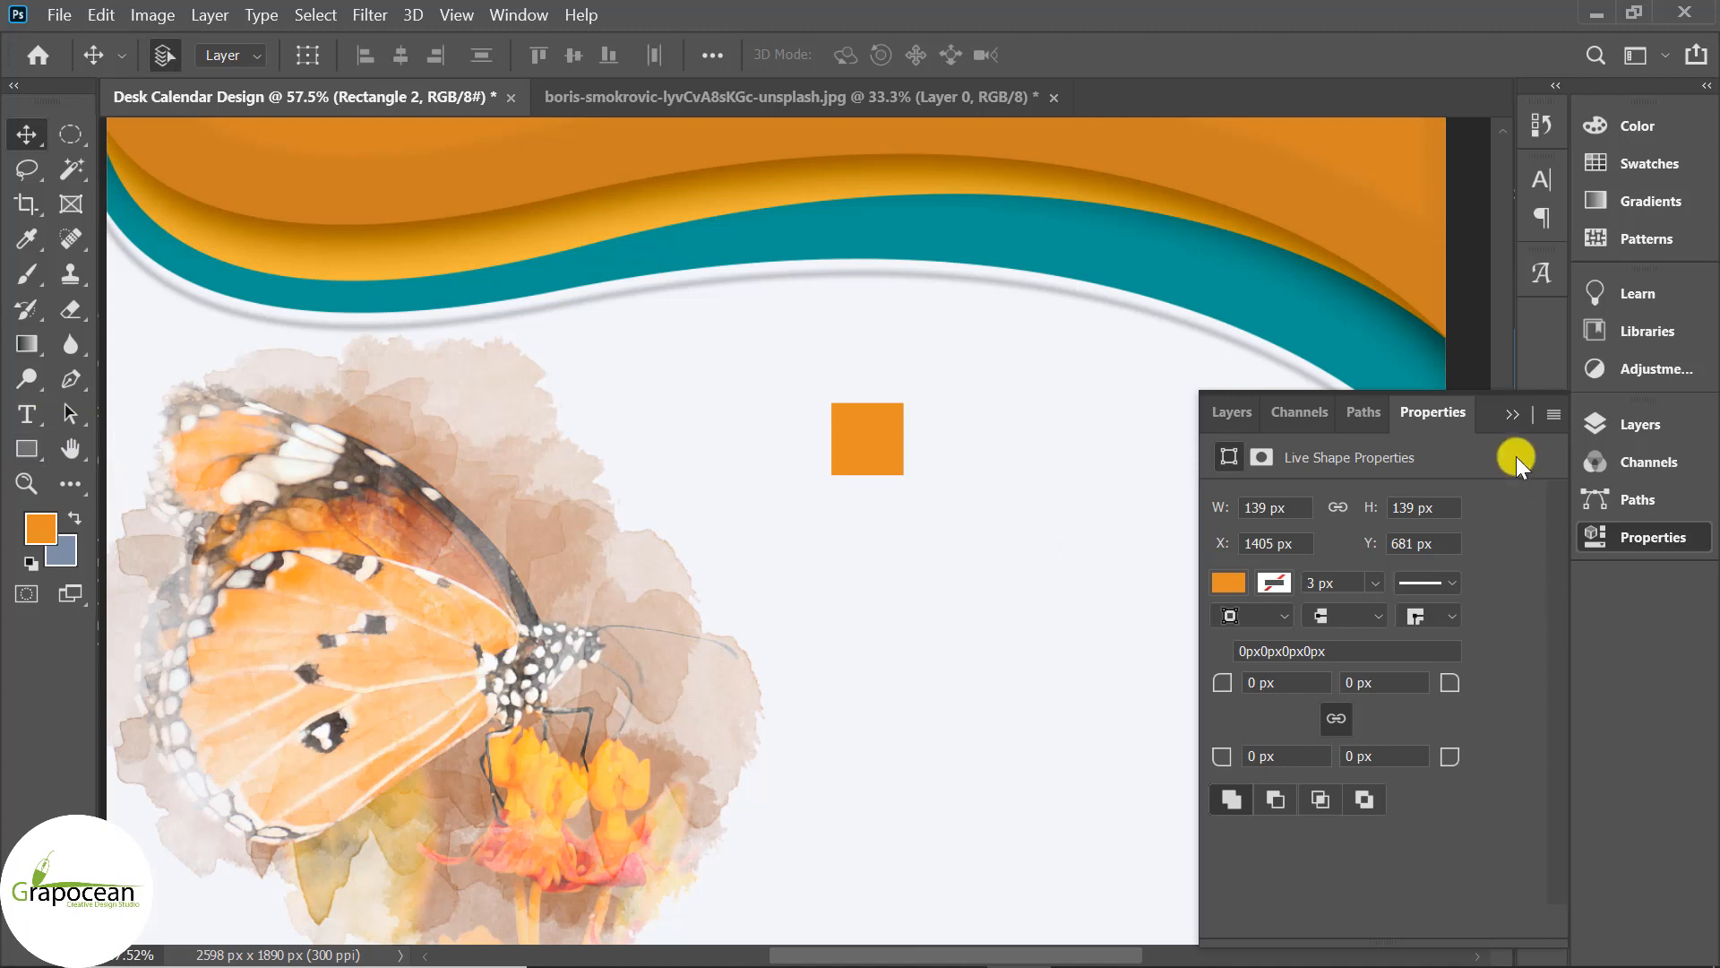
left_click(1584, 424)
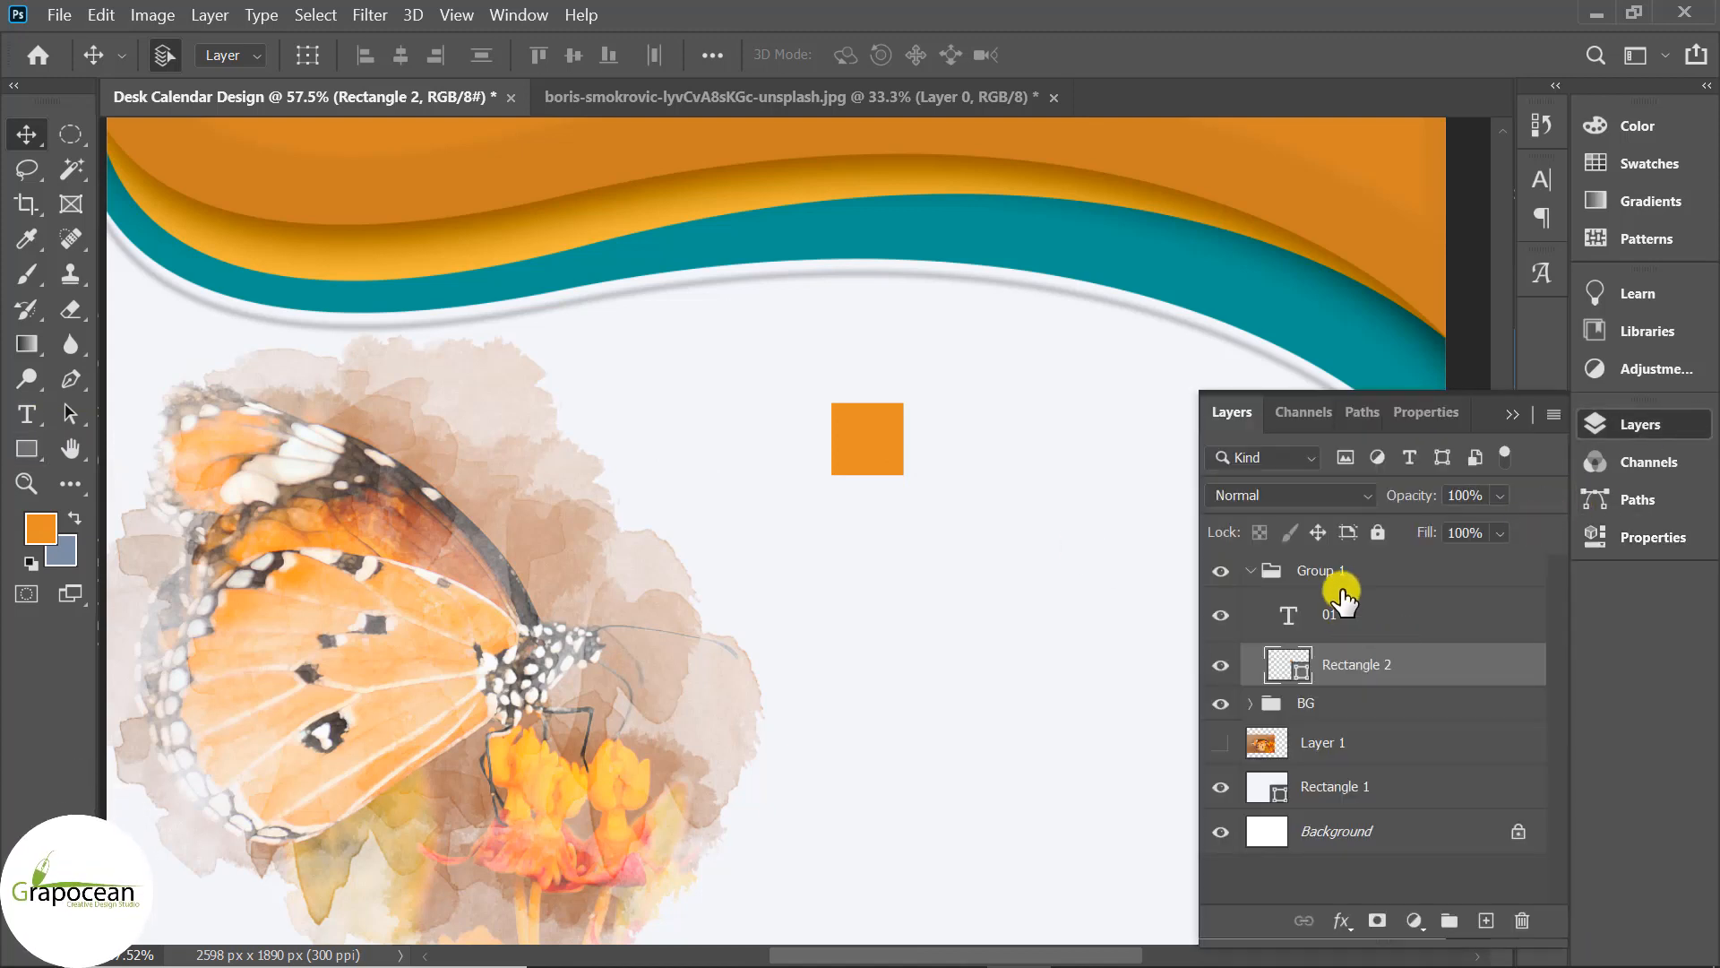
double_click(1286, 661)
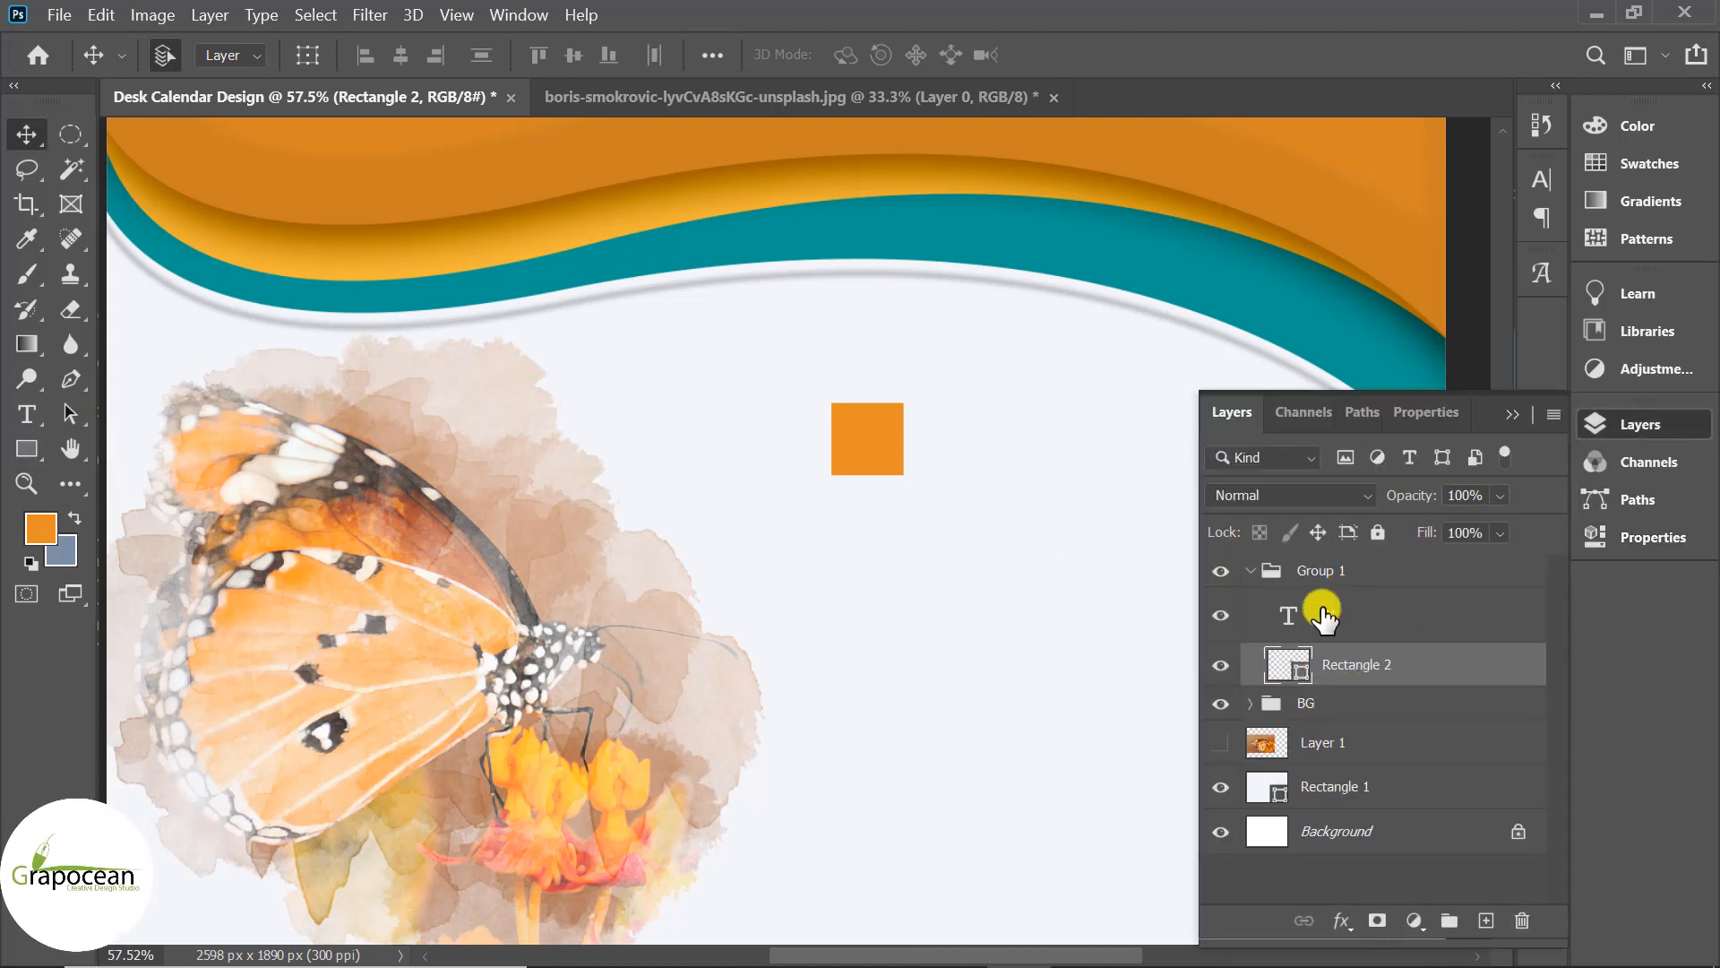
left_click(1152, 259)
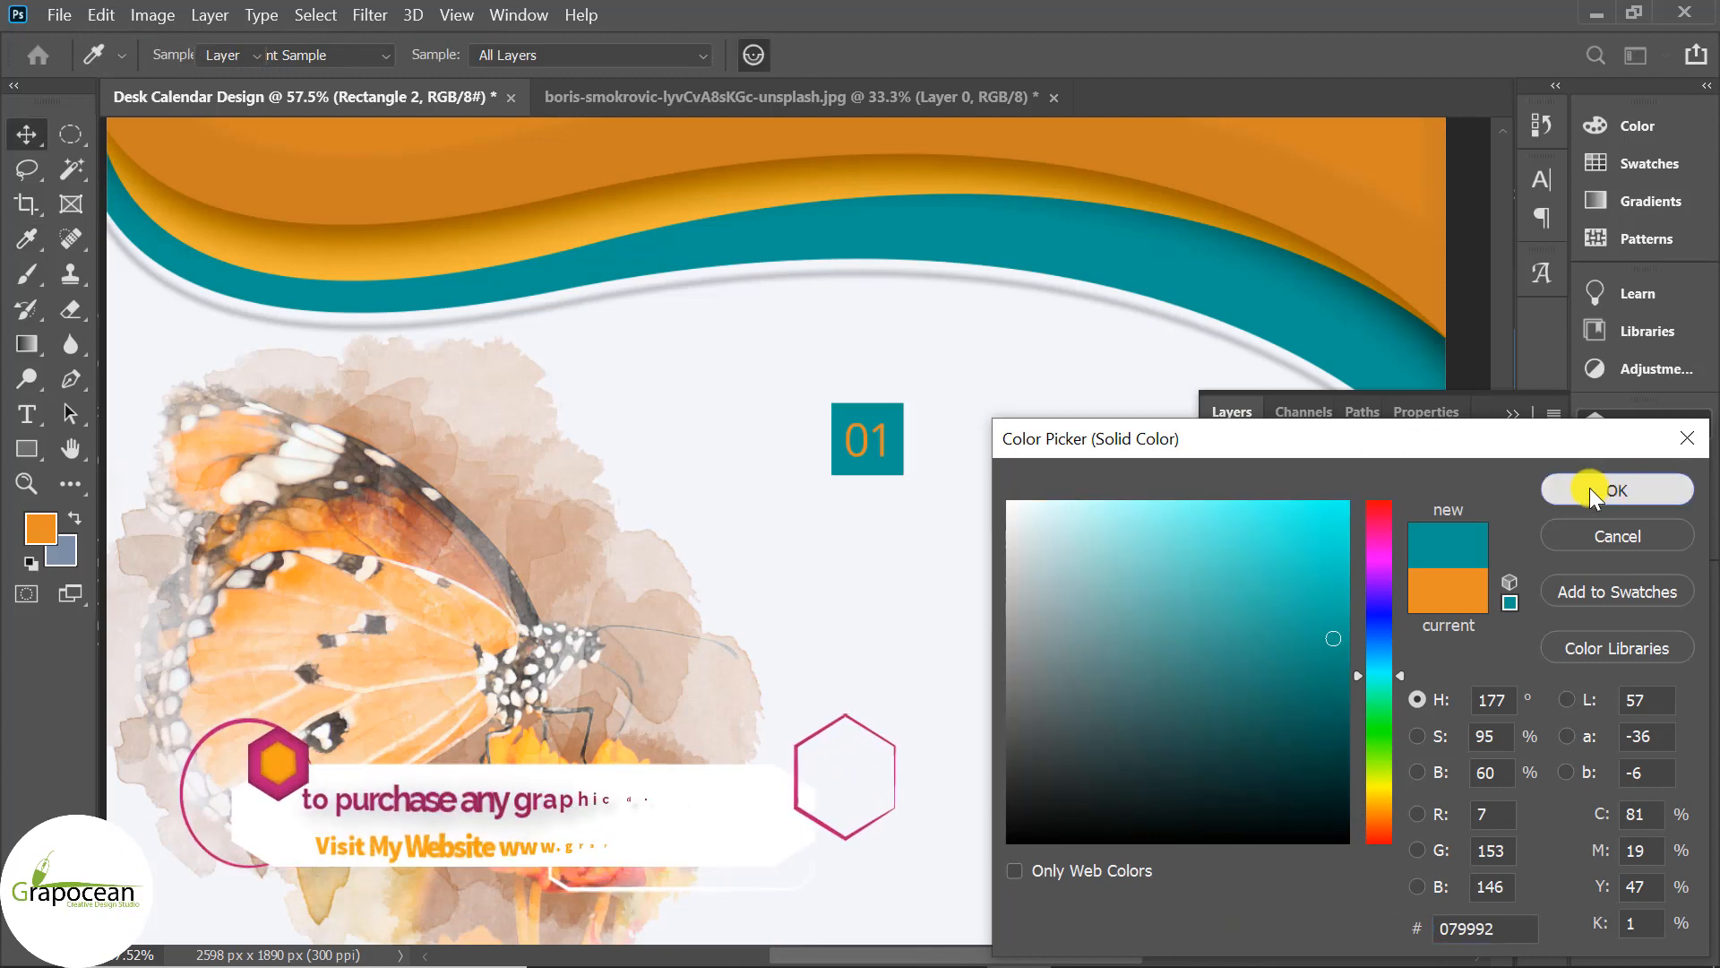
left_click(1592, 490)
Change the 01 text colour to near-white #f5f6fa.
scroll(849, 538, "up", 5)
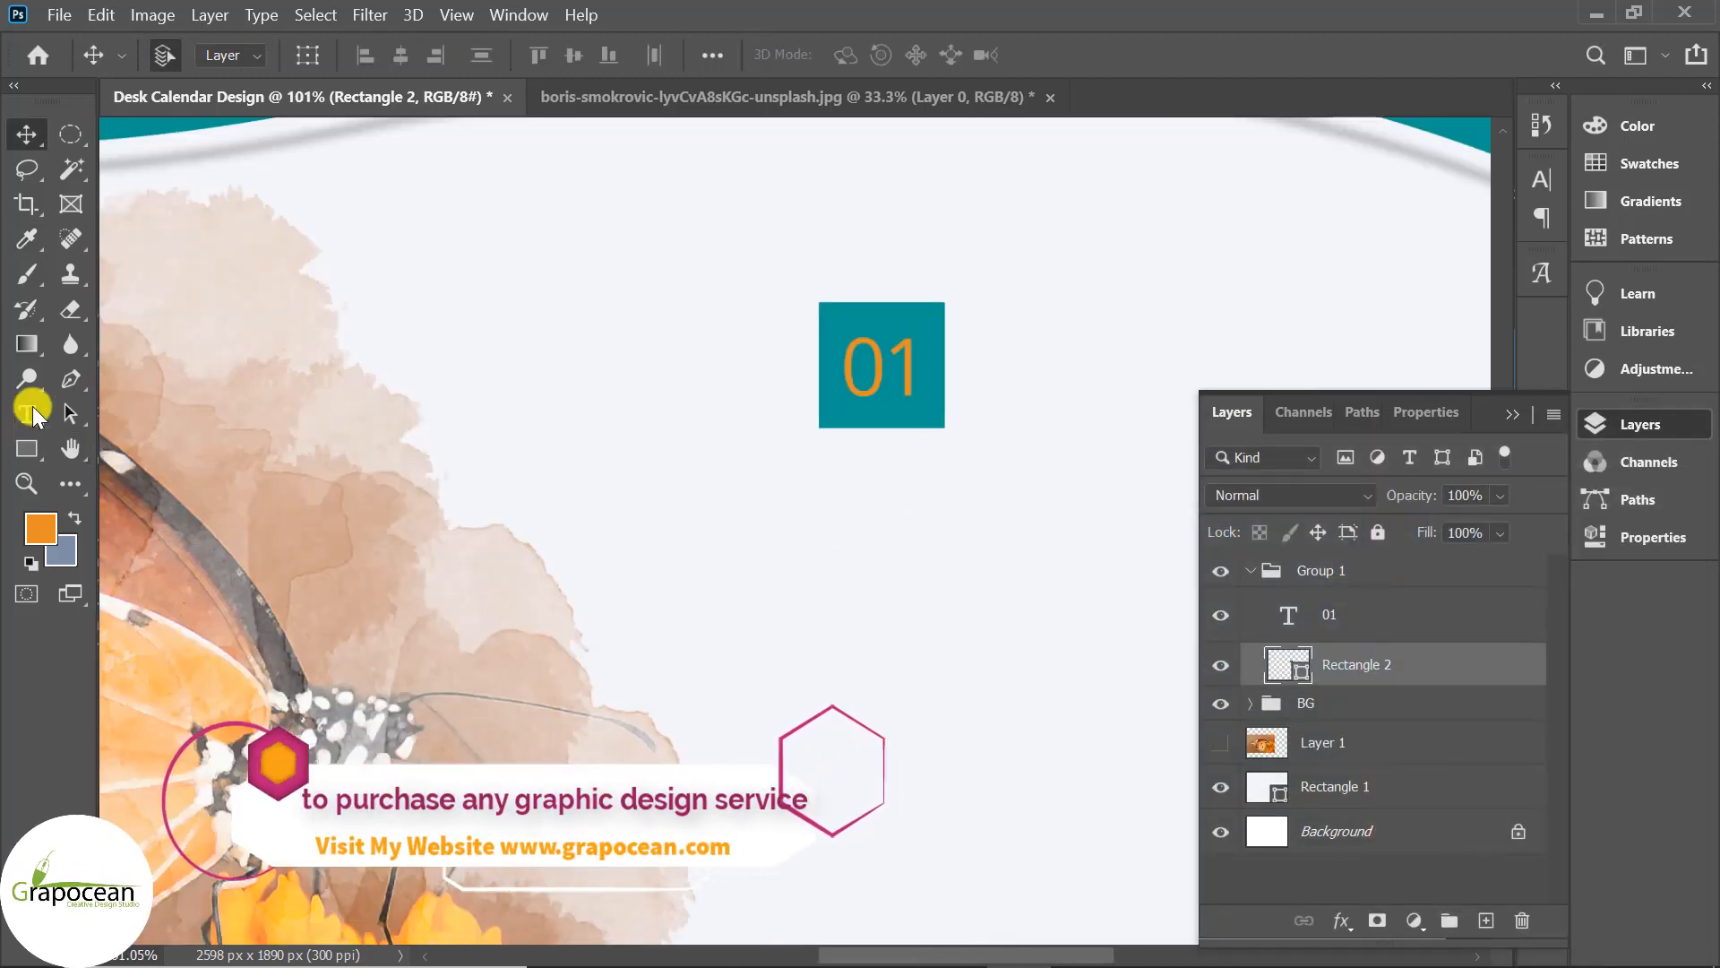
left_click(26, 414)
left_click(847, 354)
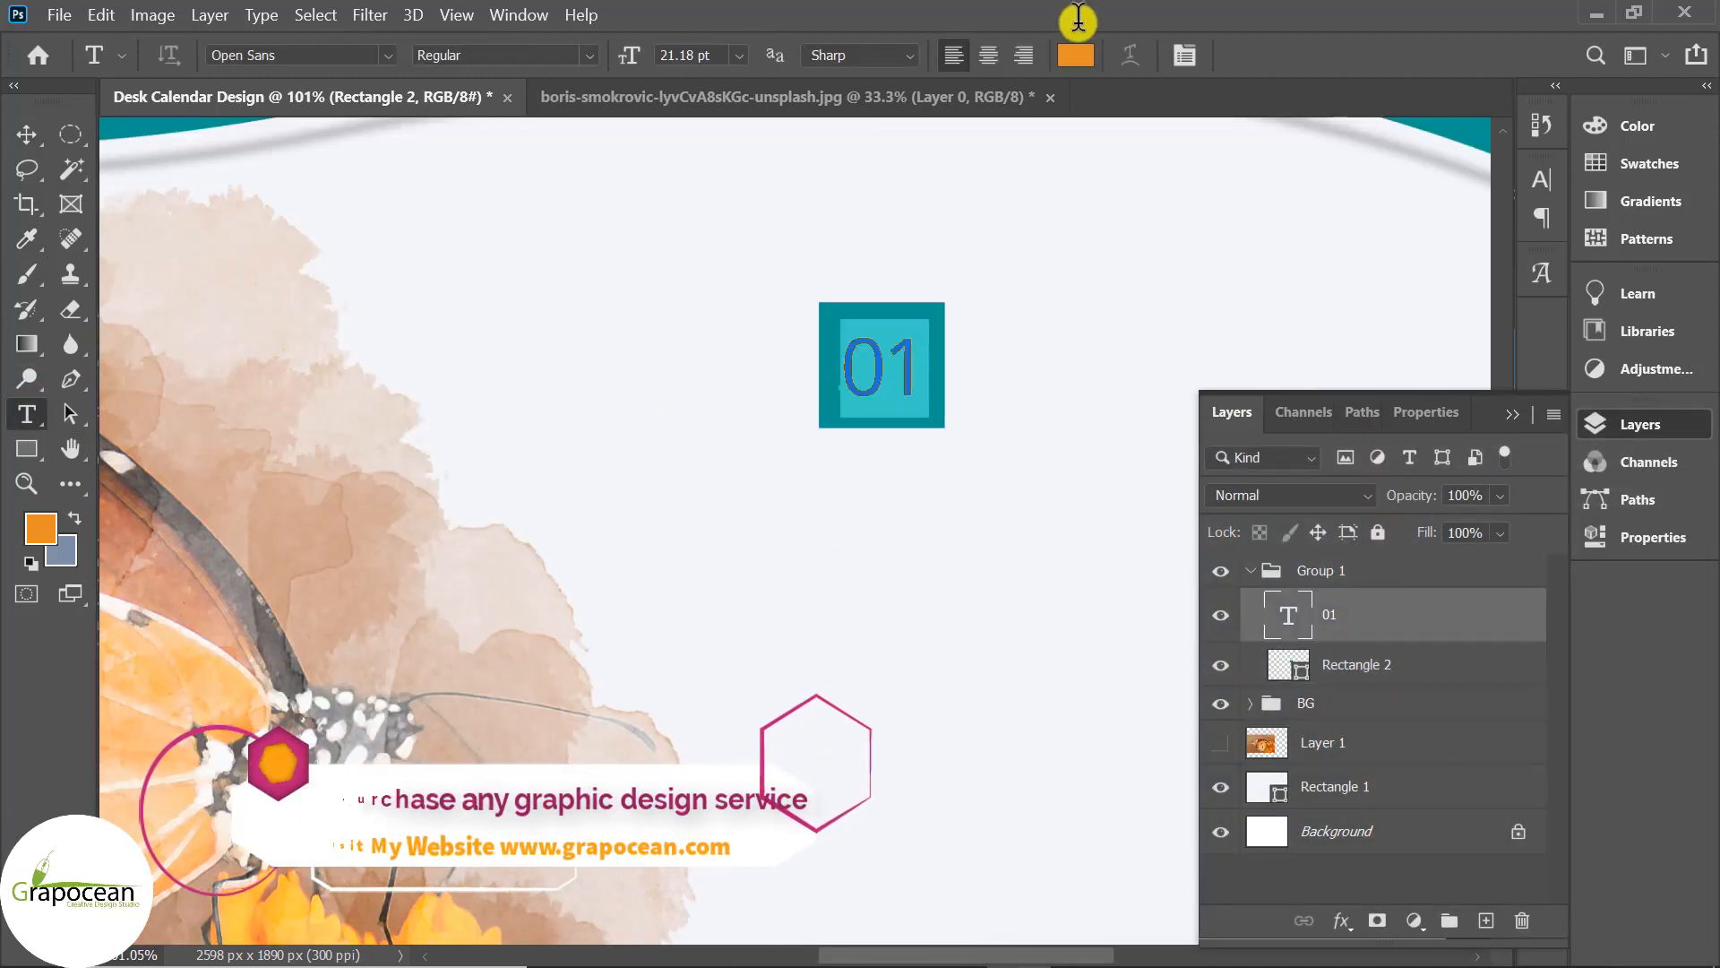
left_click(1076, 54)
left_click(922, 549)
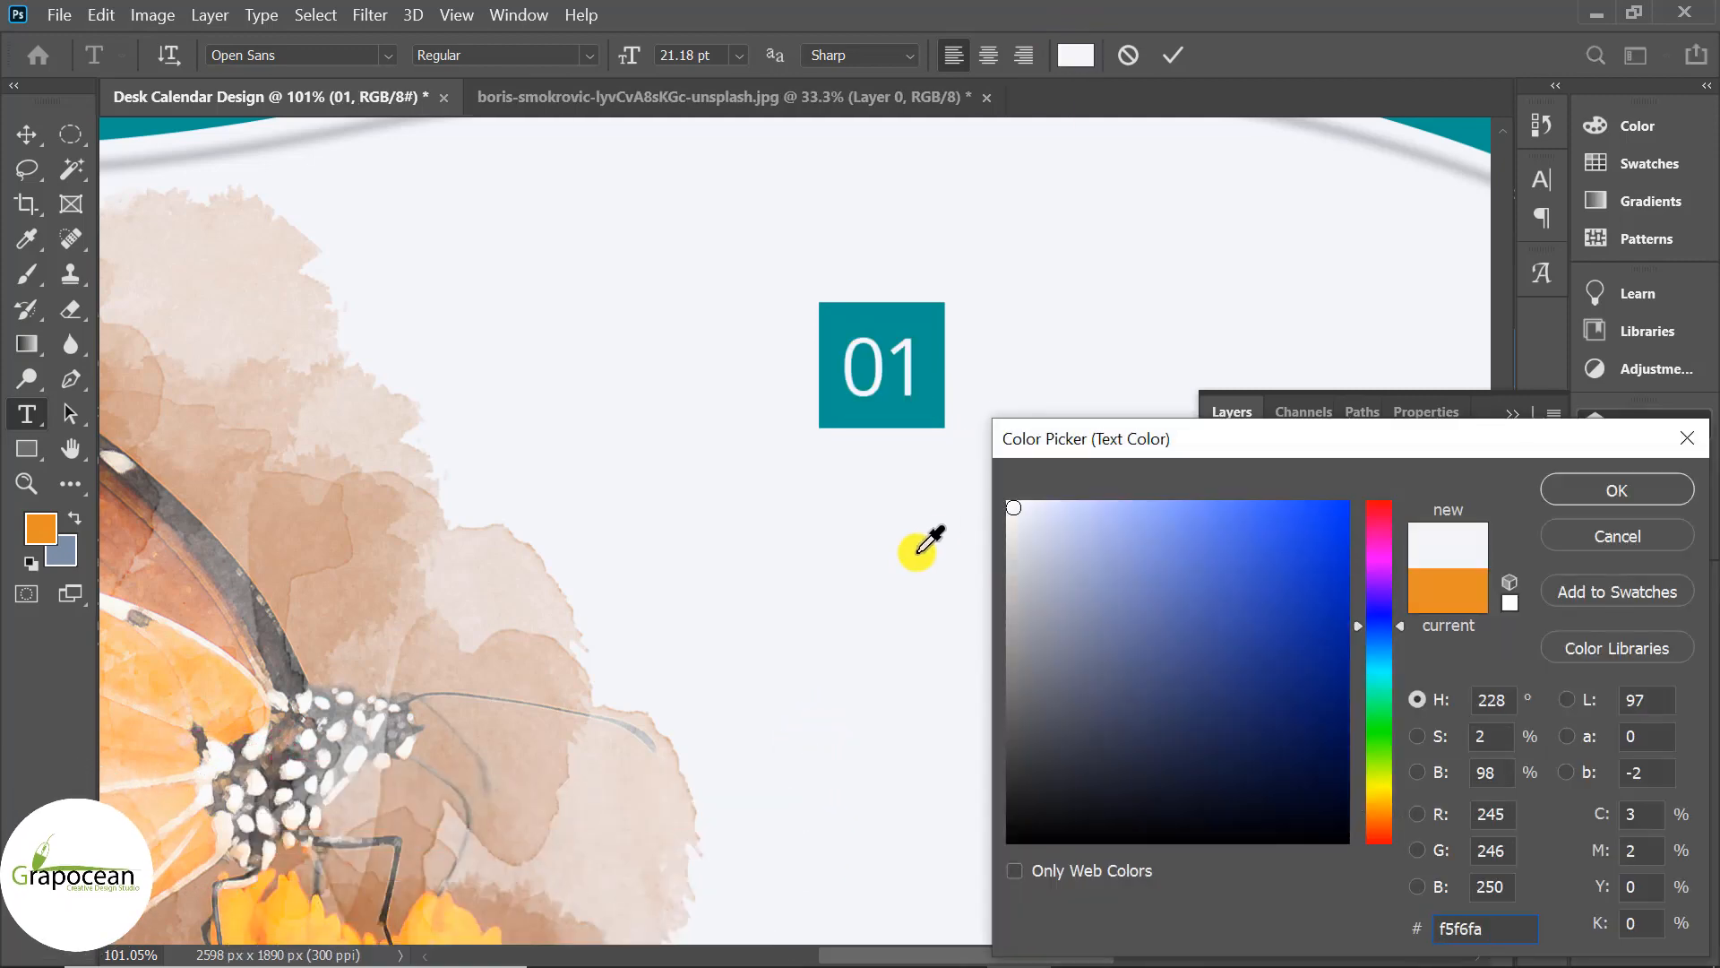
left_click(1632, 492)
left_click(26, 134)
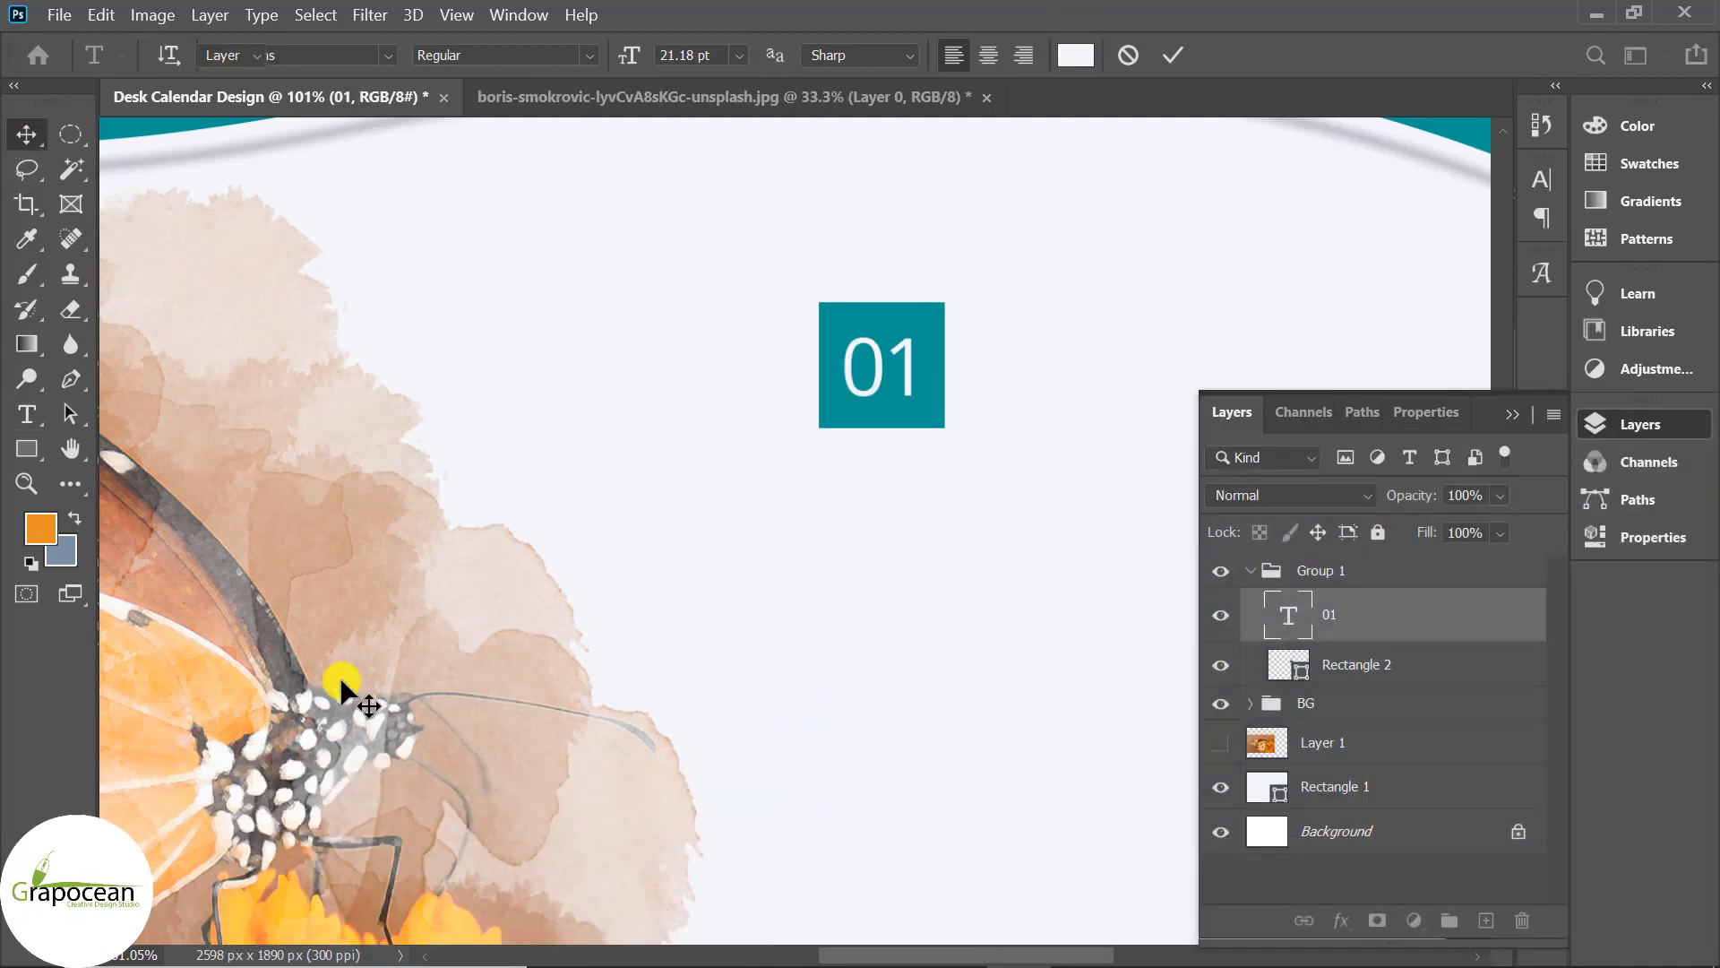
scroll(595, 609, "down", 5)
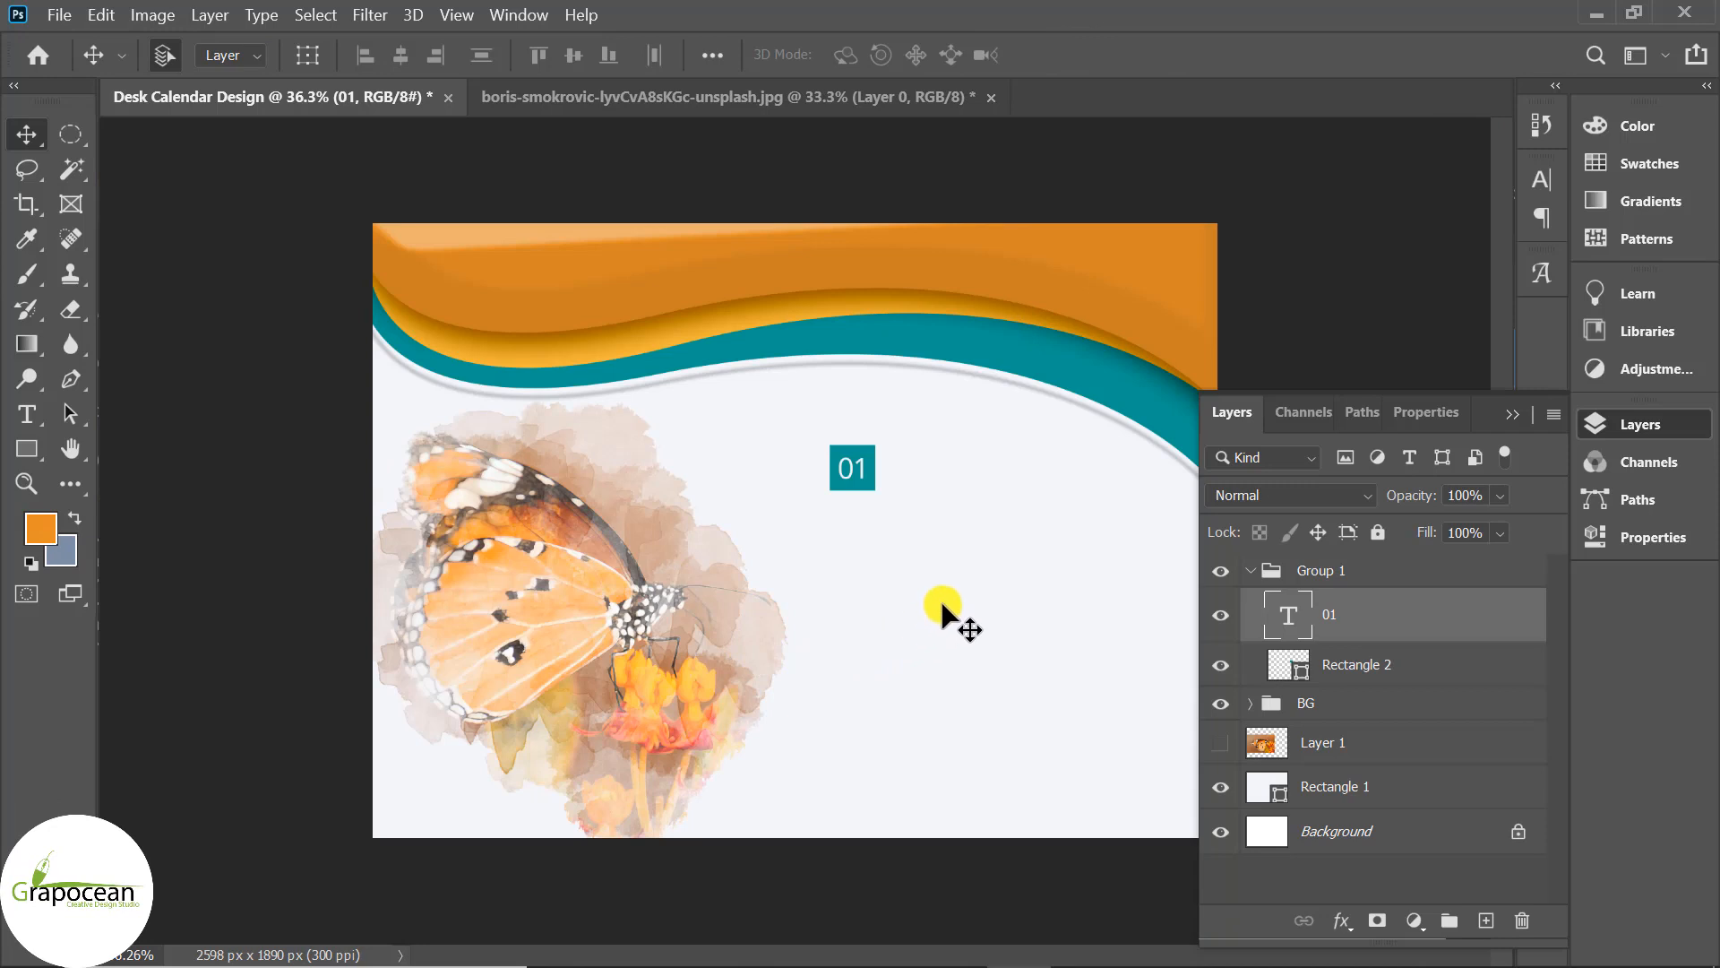
Draw a straight Shape 2 line rightward from the base of the 01 box.
scroll(896, 573, "up", 1)
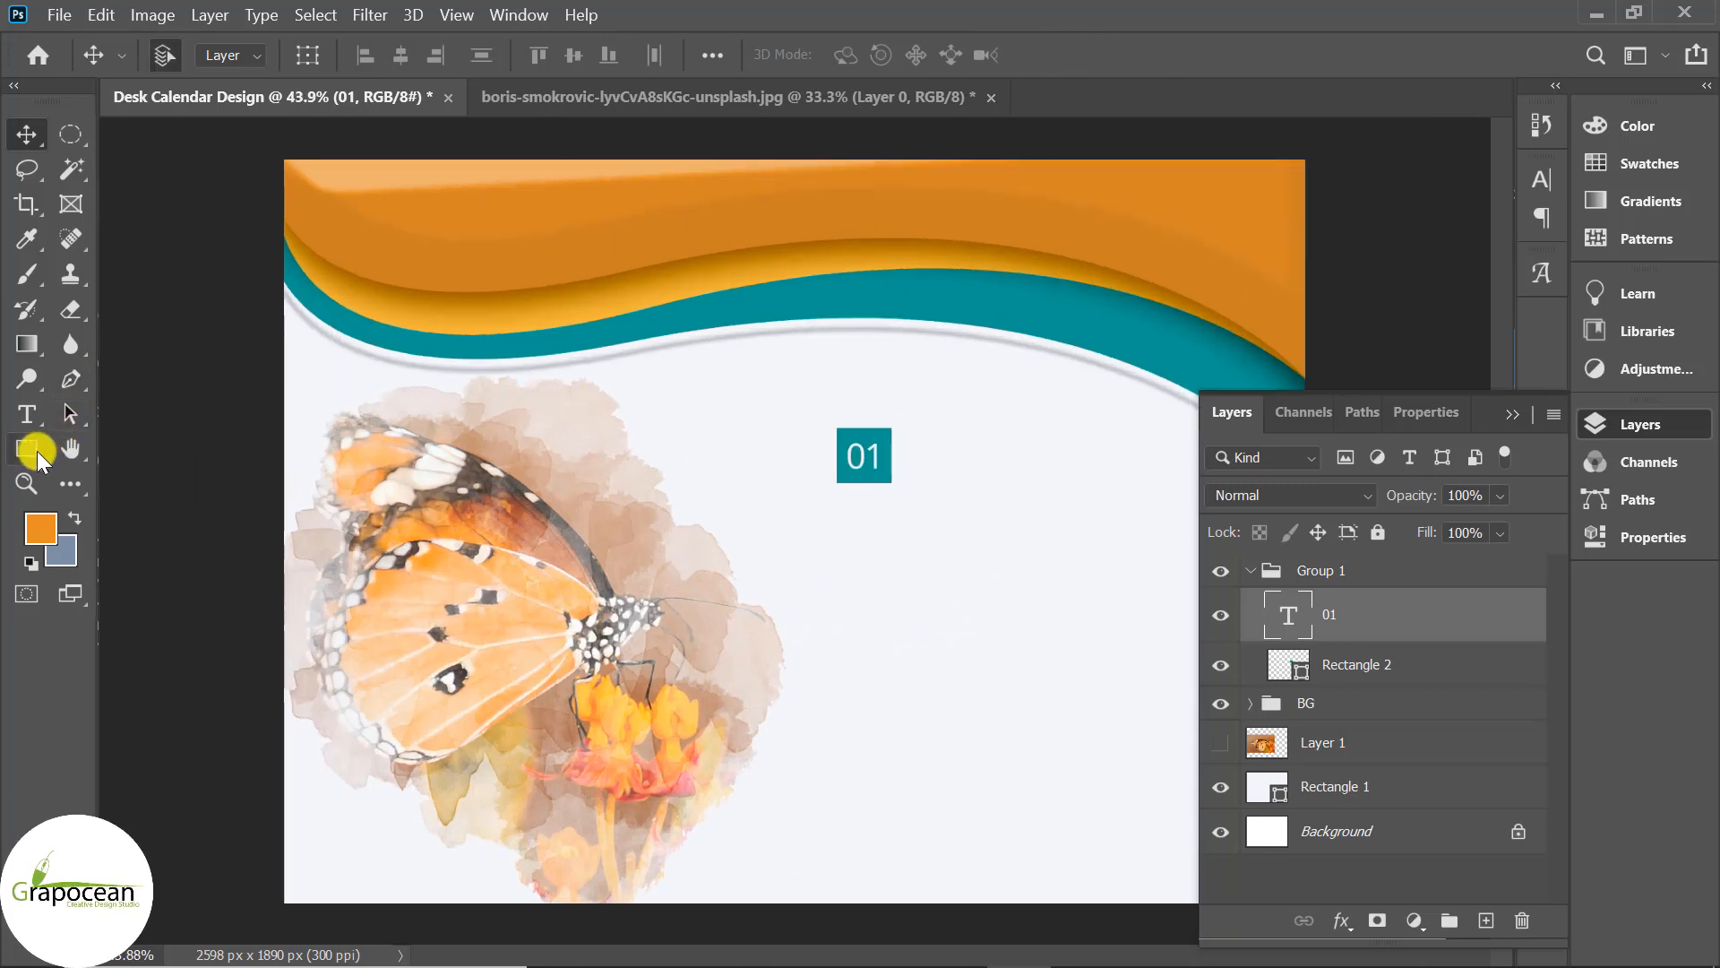
right_click(33, 453)
left_click(135, 572)
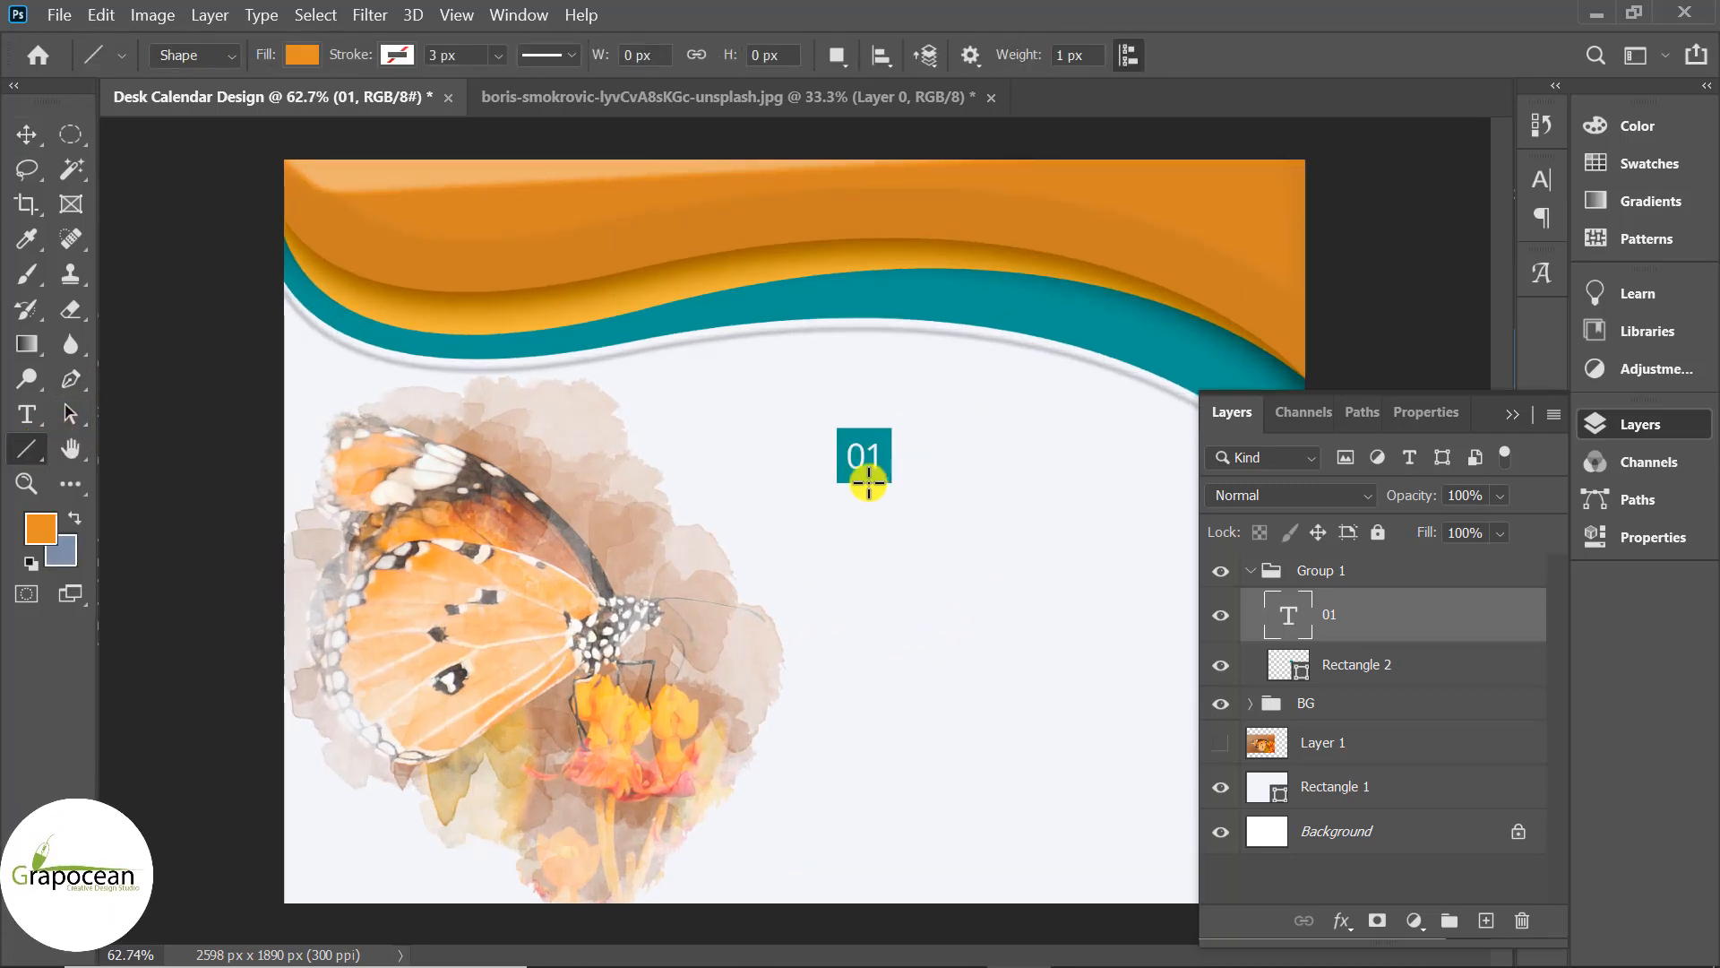
scroll(865, 480, "up", 2)
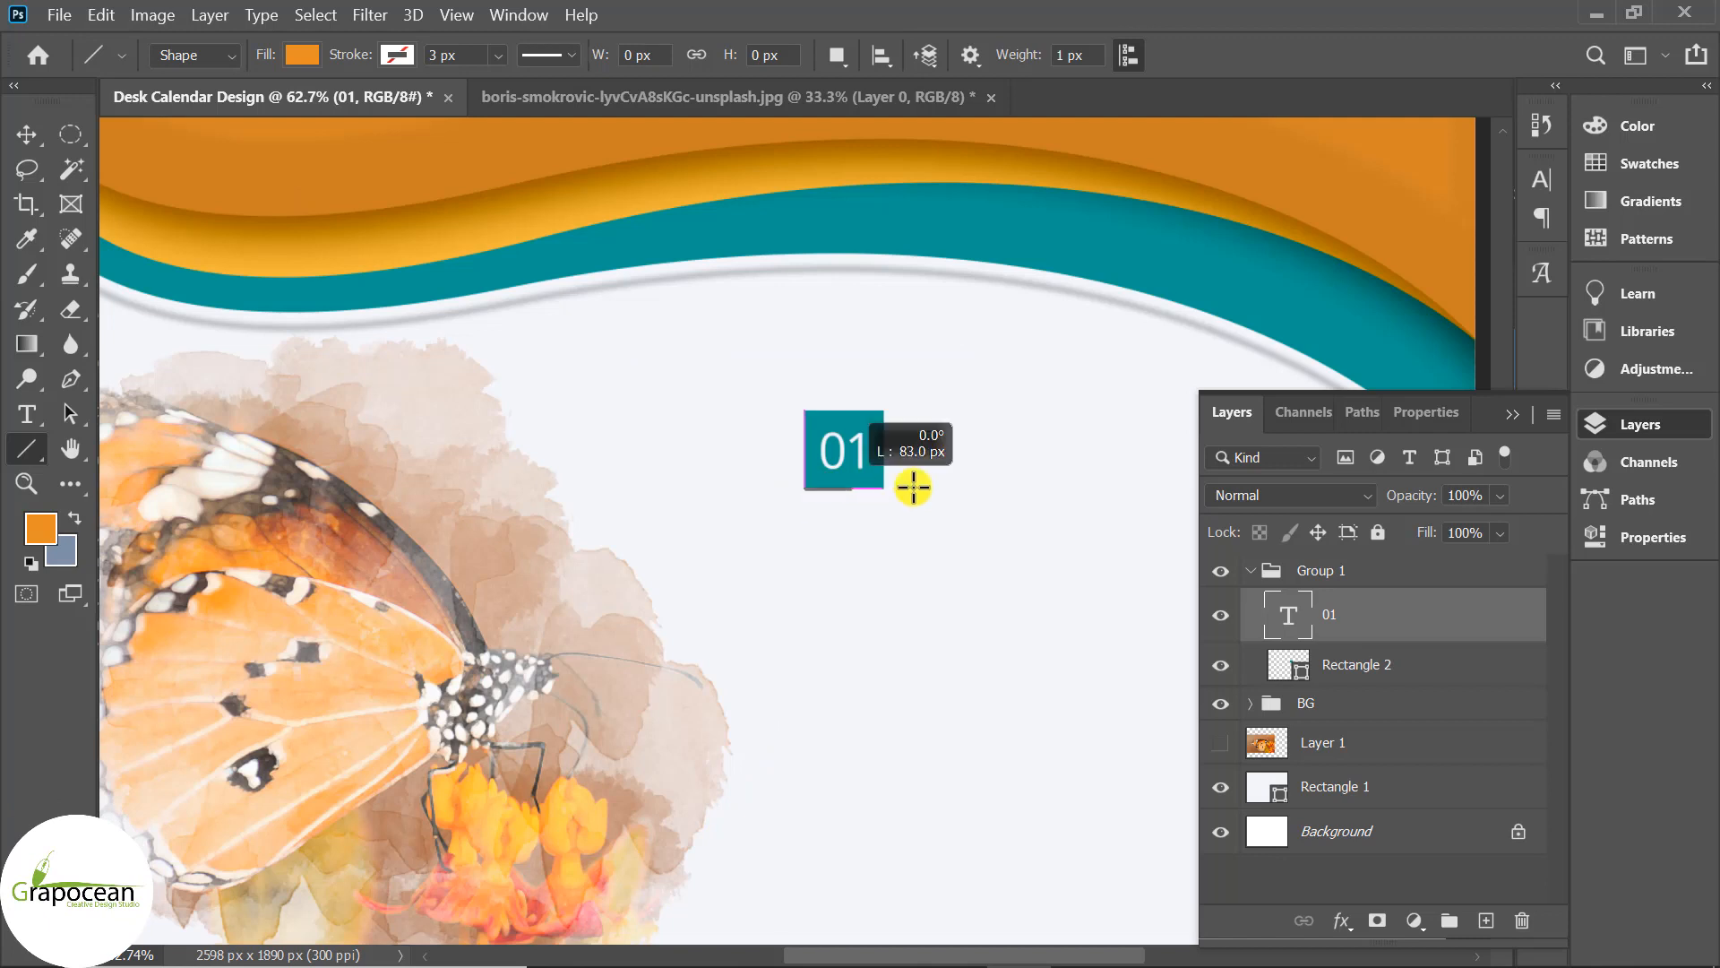
left_click_drag(913, 486, 1272, 489)
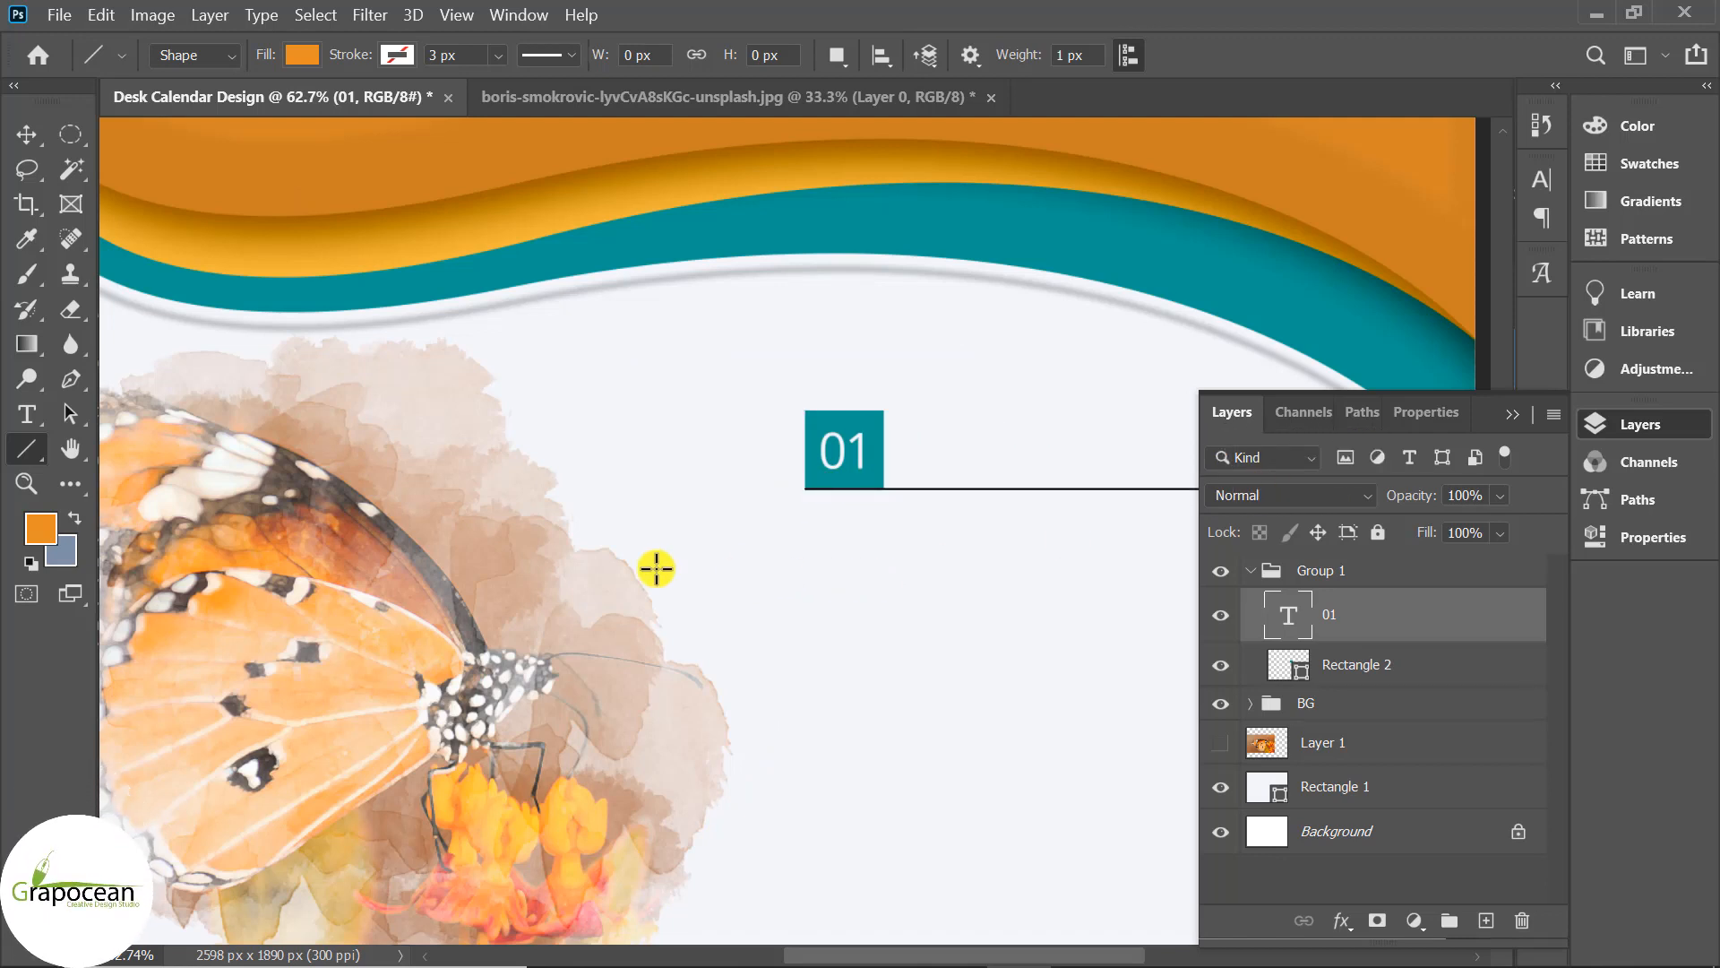
scroll(499, 633, "down", 3)
left_click(26, 134)
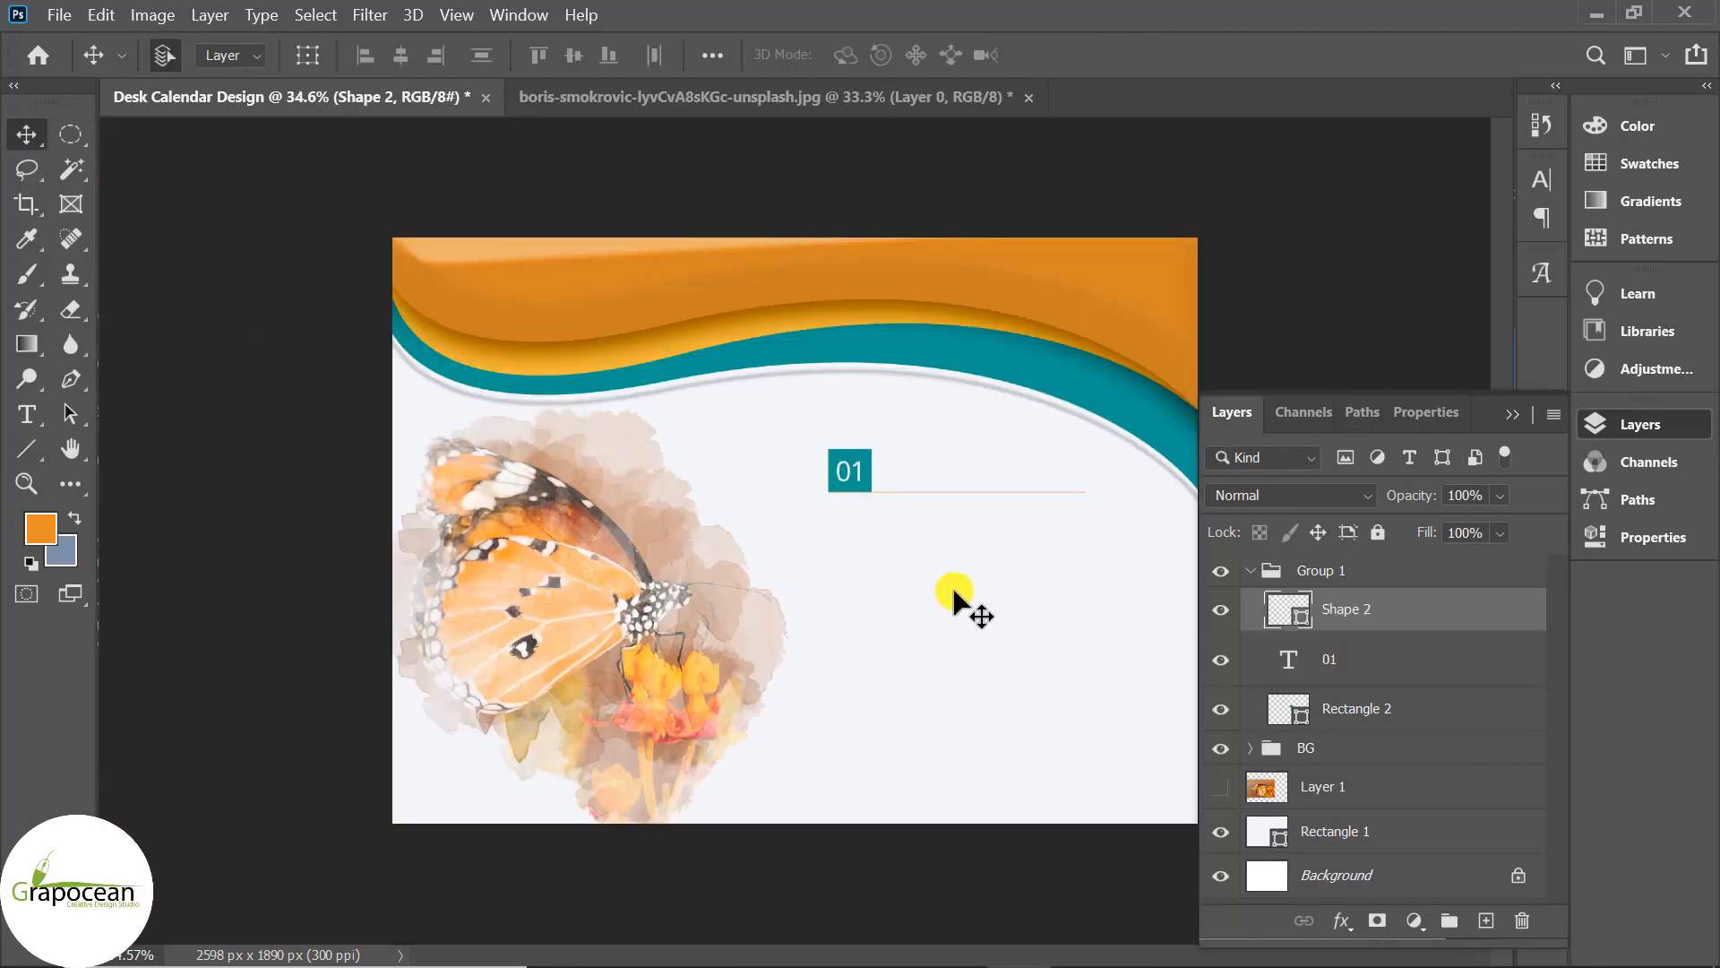
Colour the Shape 2 line teal from Recently Used Colors.
scroll(952, 590, "up", 2)
left_click(27, 448)
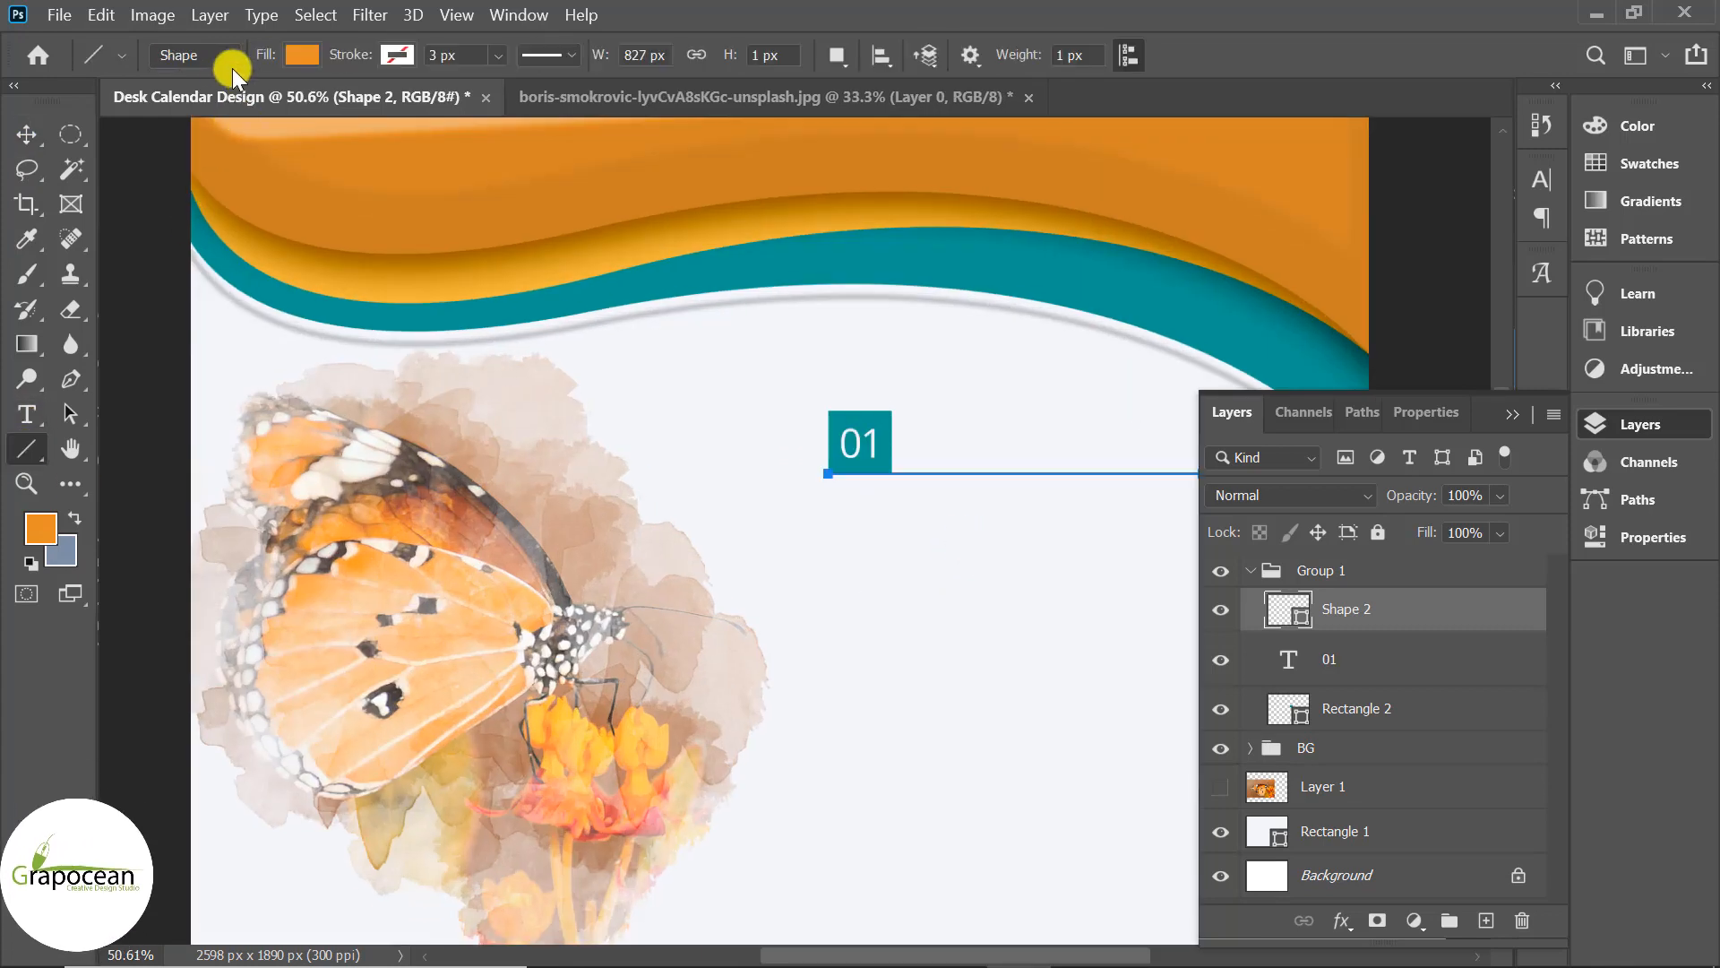
left_click(212, 57)
left_click(212, 56)
left_click(302, 55)
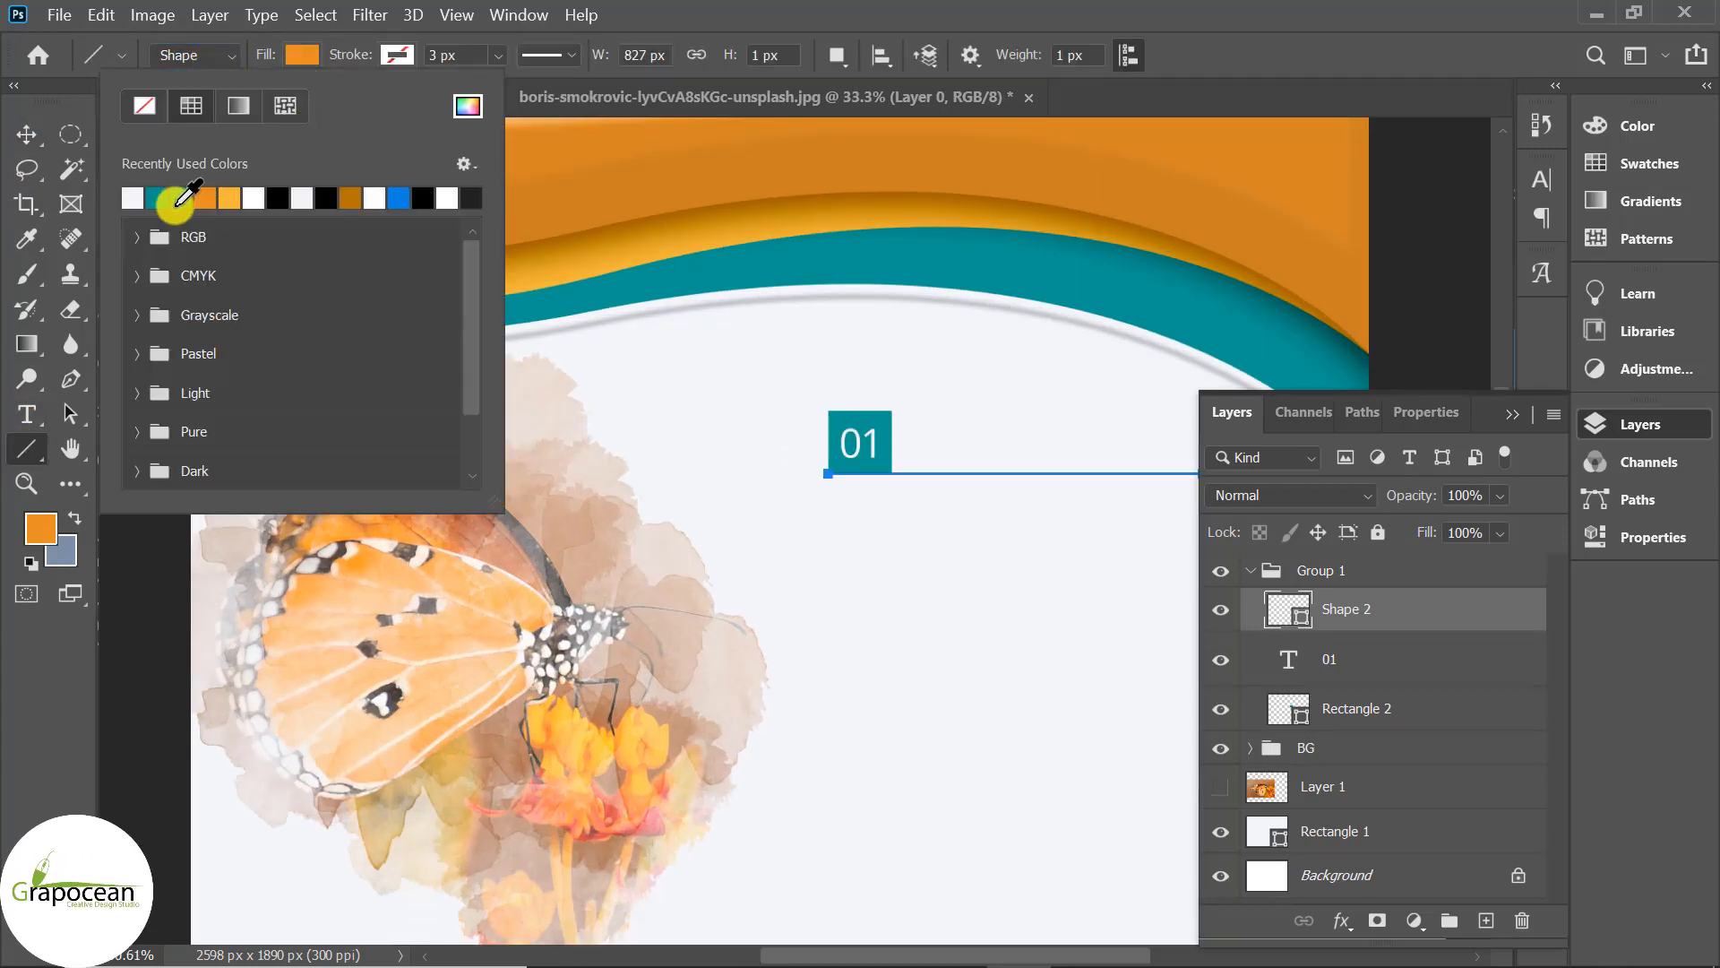
left_click(26, 134)
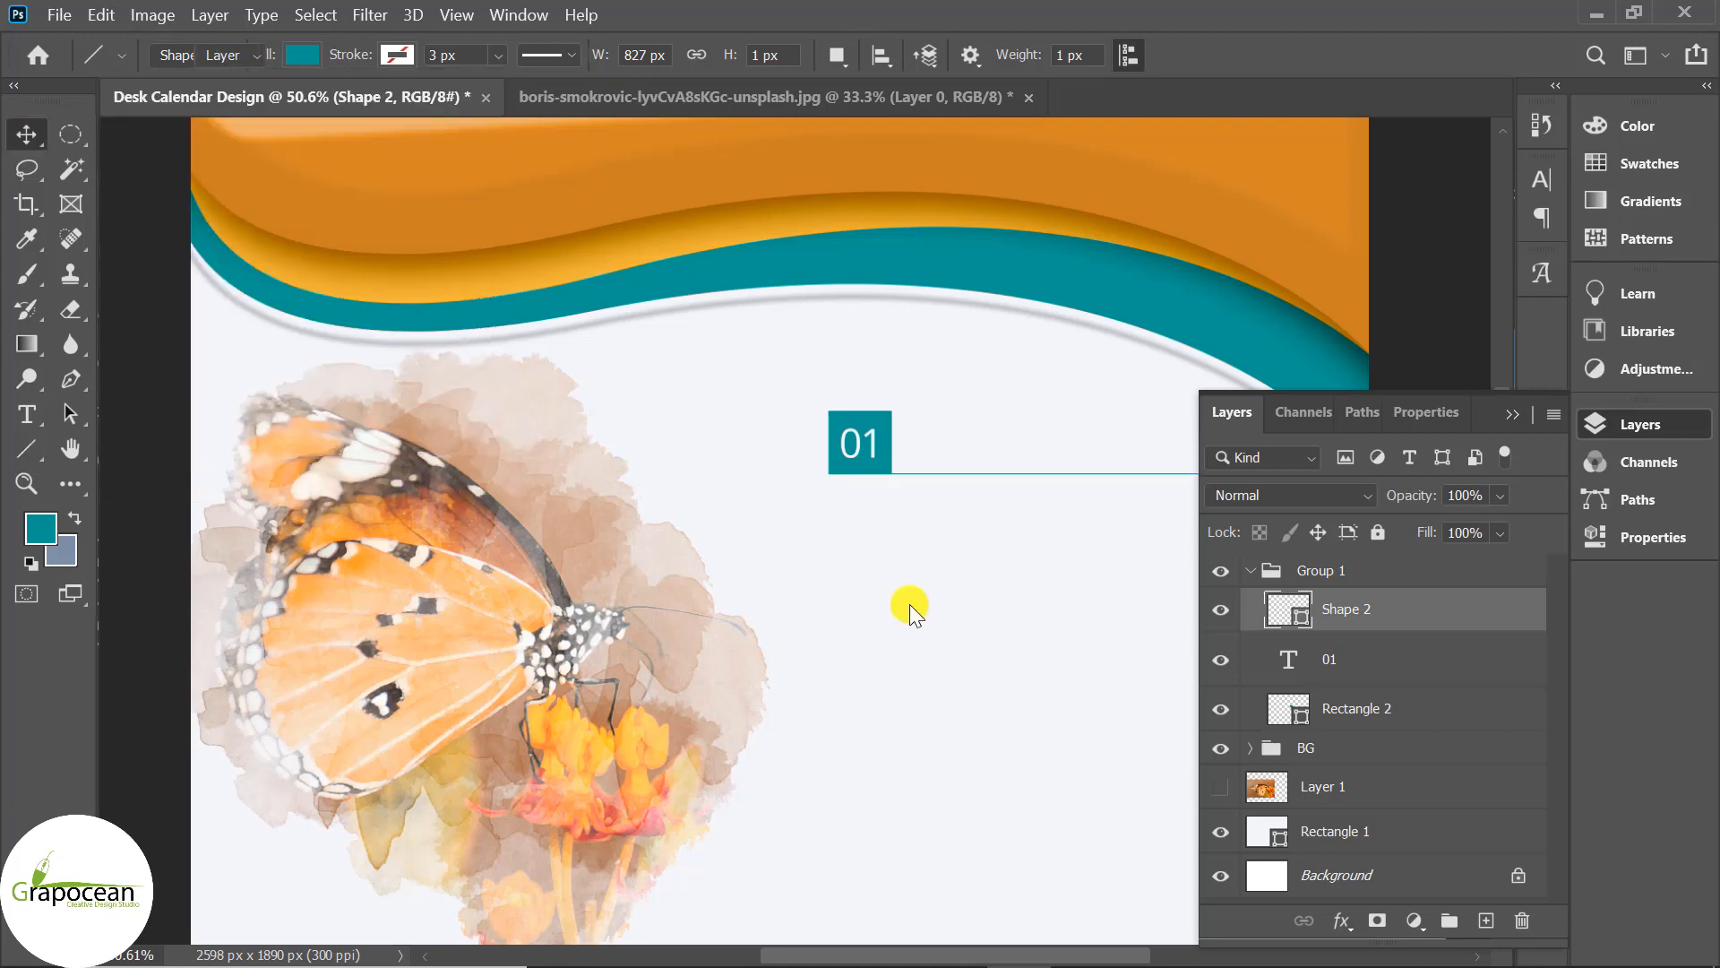
scroll(702, 580, "down", 5)
key("ctrl+0")
left_click(1303, 478)
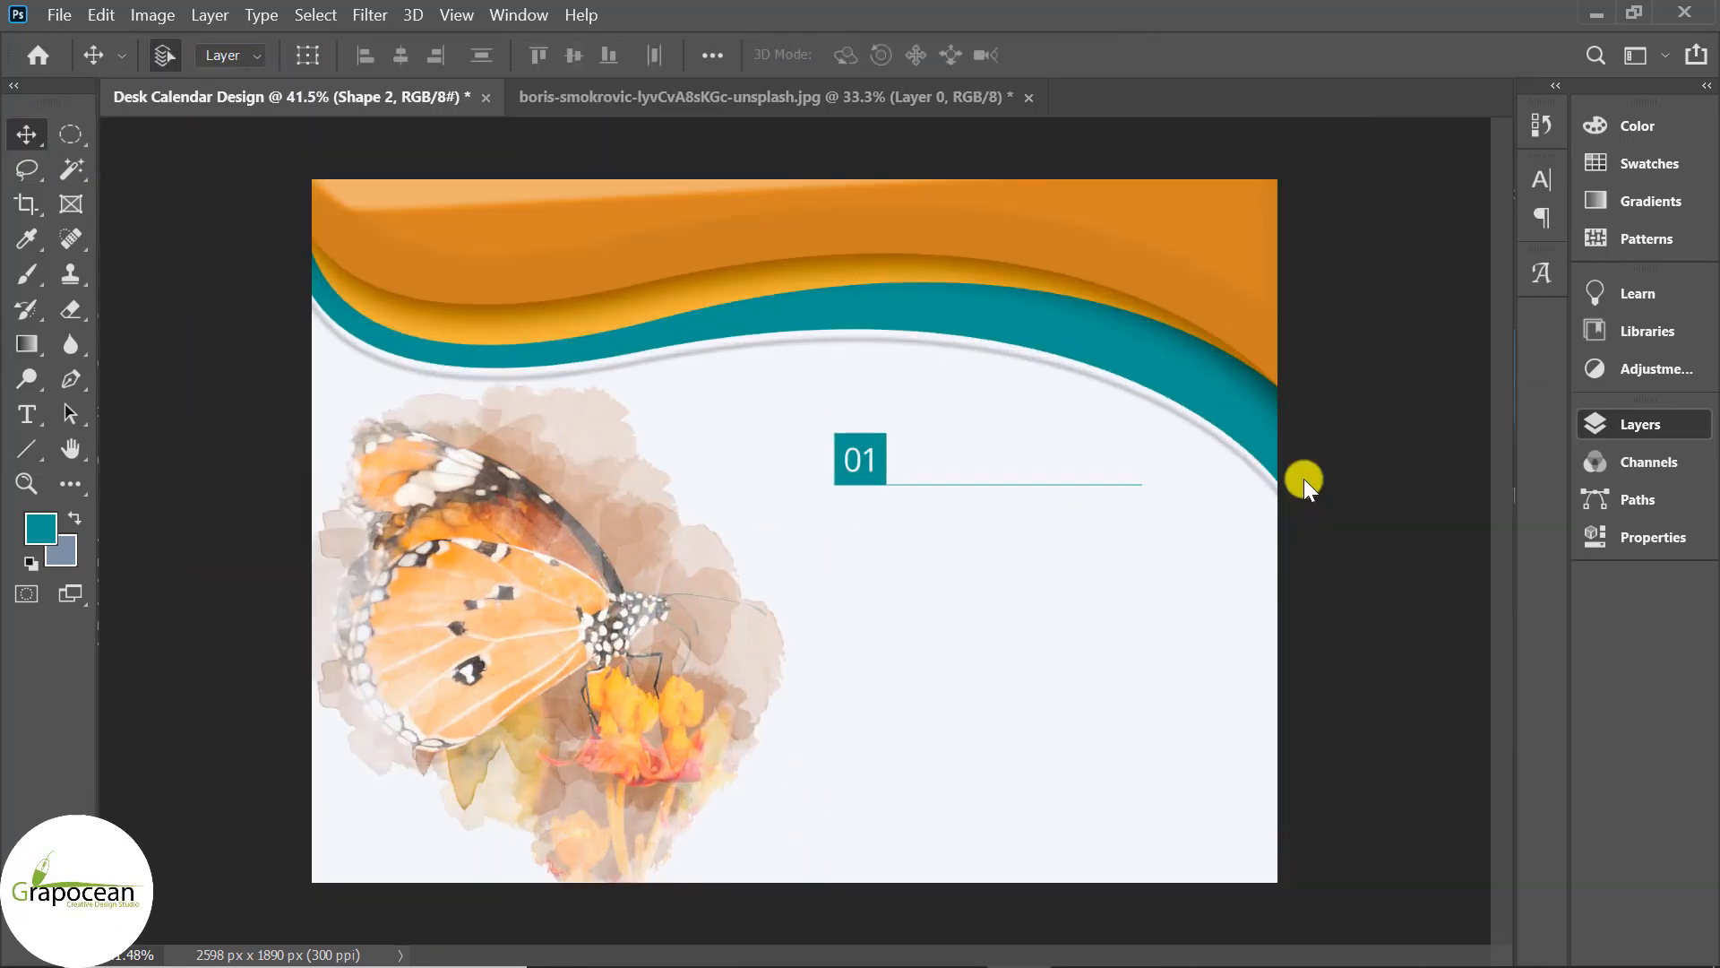
scroll(960, 519, "up", 5)
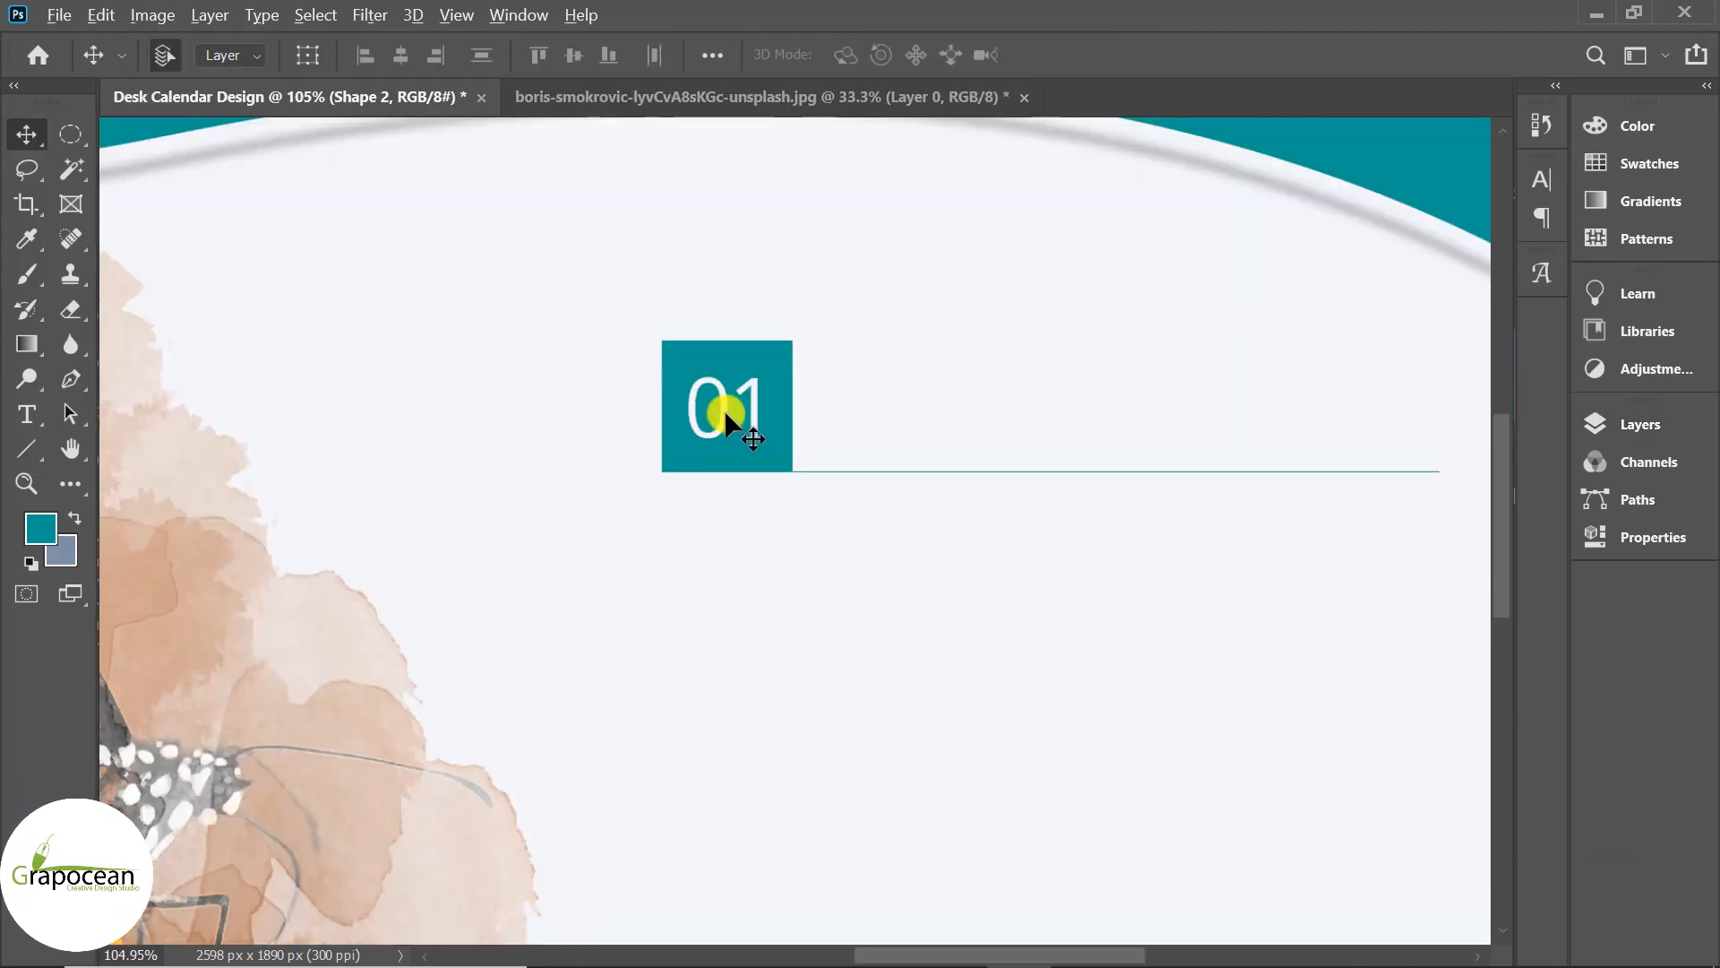
Duplicate the 01 text to the right, make it dark, and retype it as 'January'.
left_click_drag(724, 411, 905, 418)
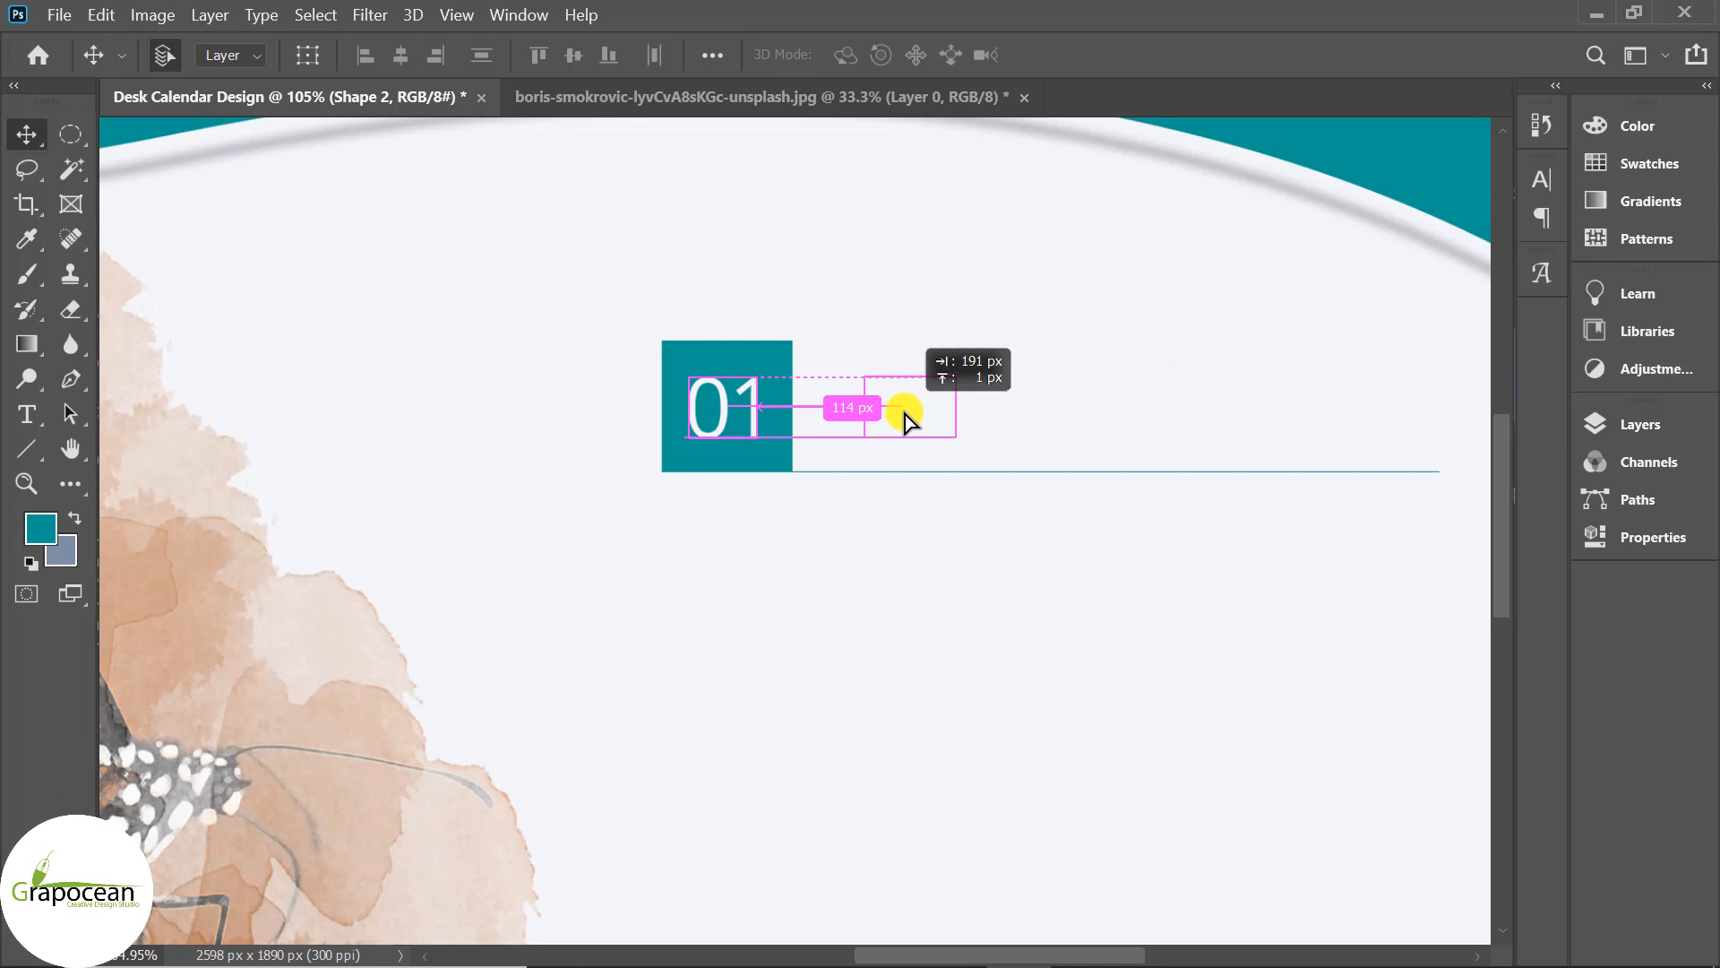
left_click(28, 413)
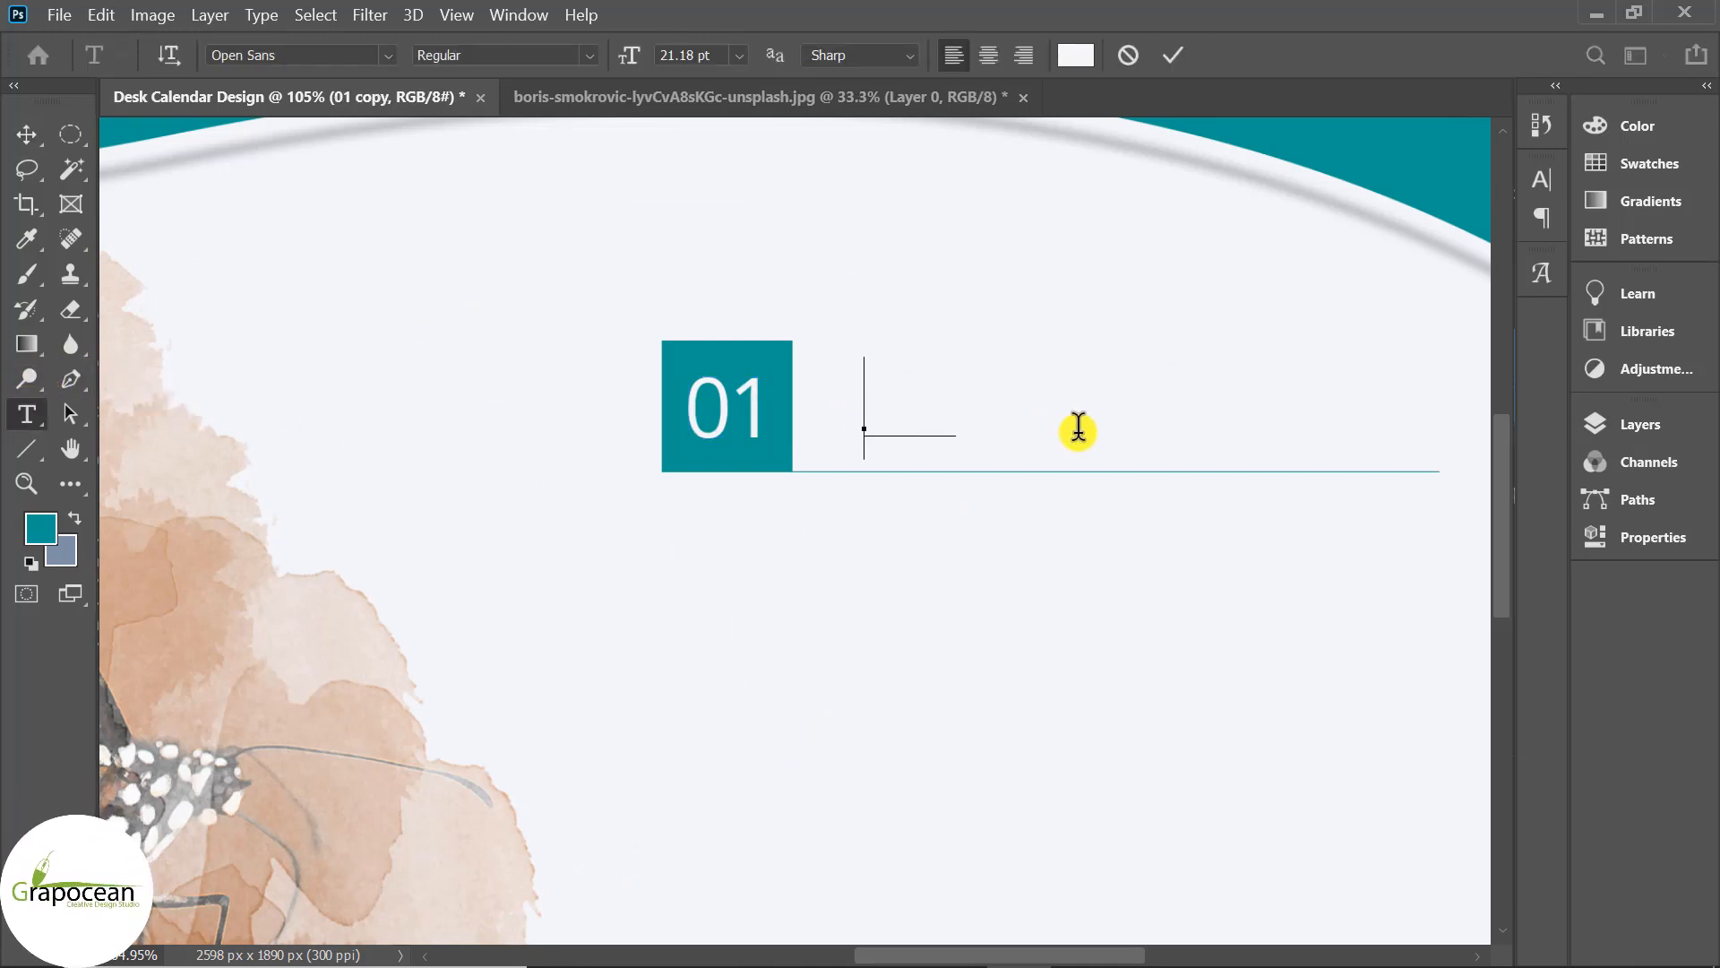
key("ctrl+a")
left_click(1075, 55)
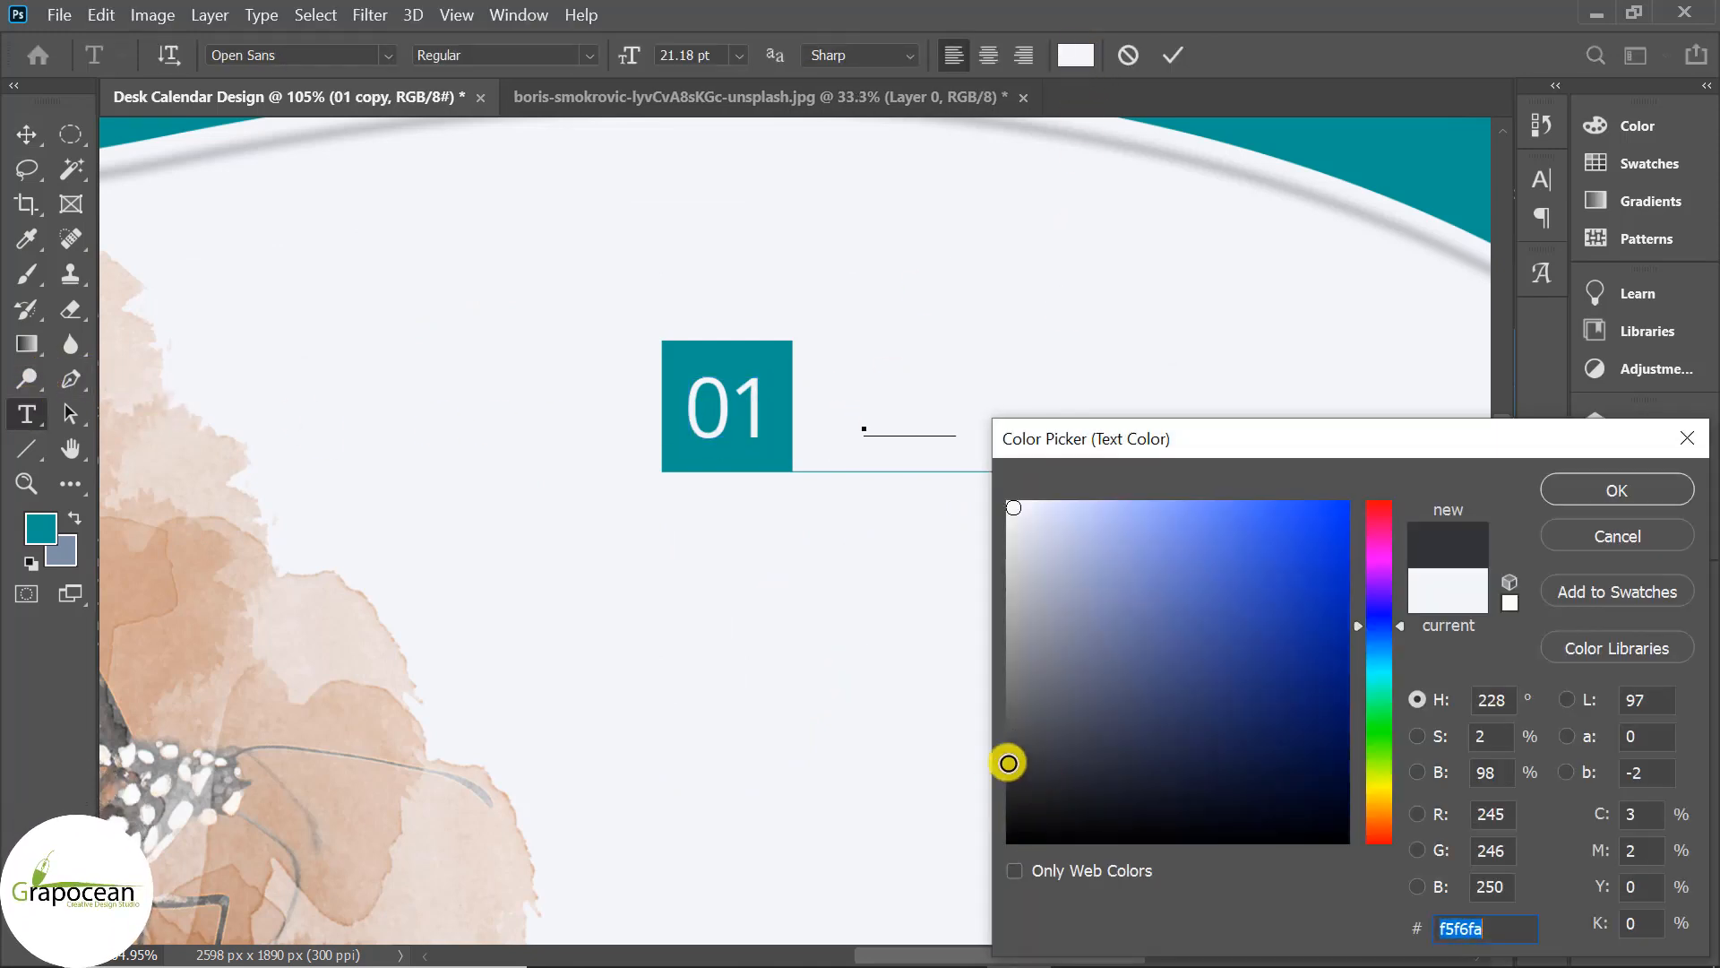
left_click(1604, 490)
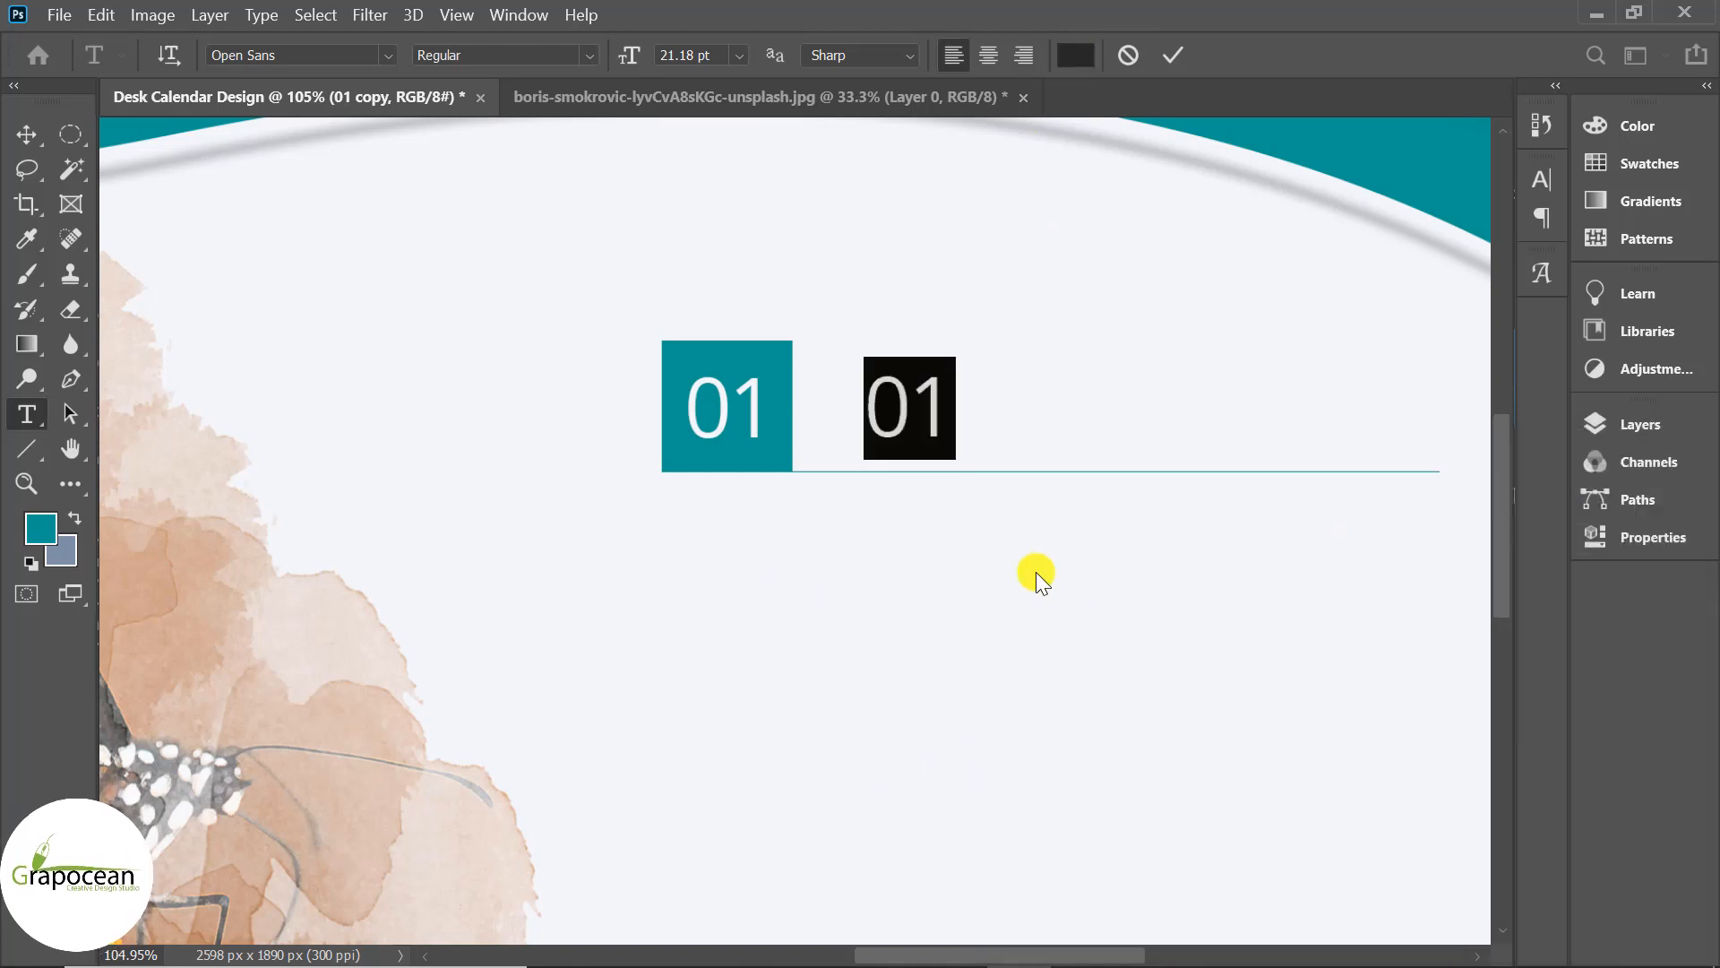
key("BackSpace")
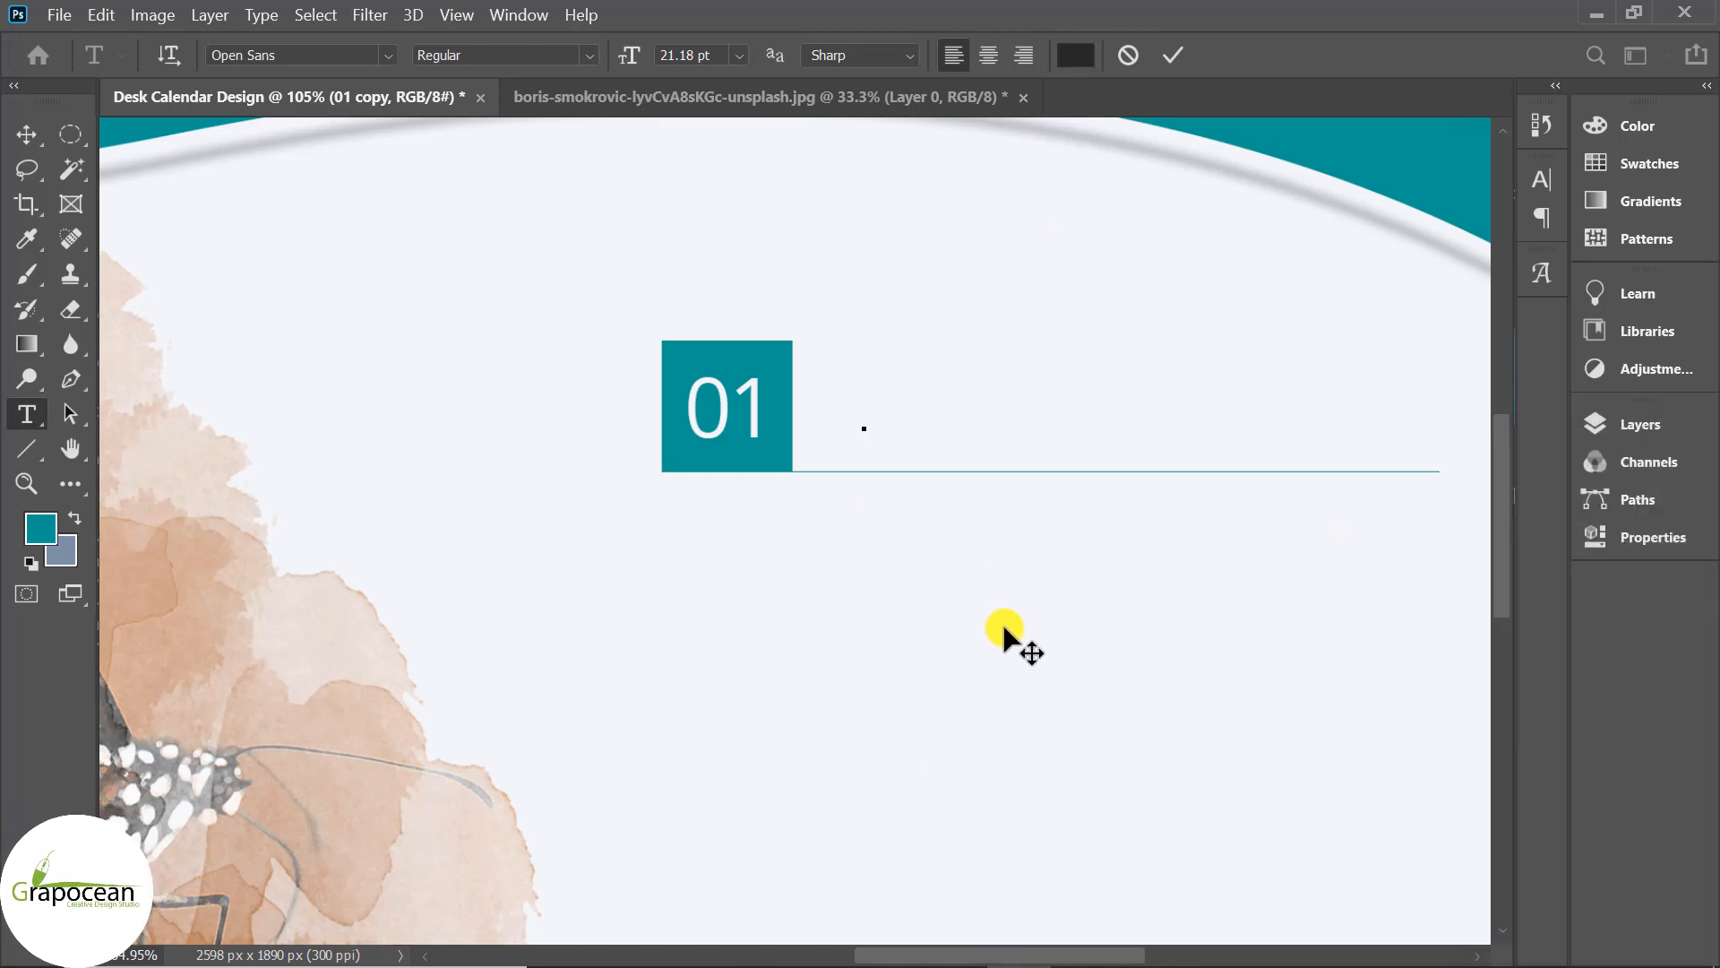
type("Januar")
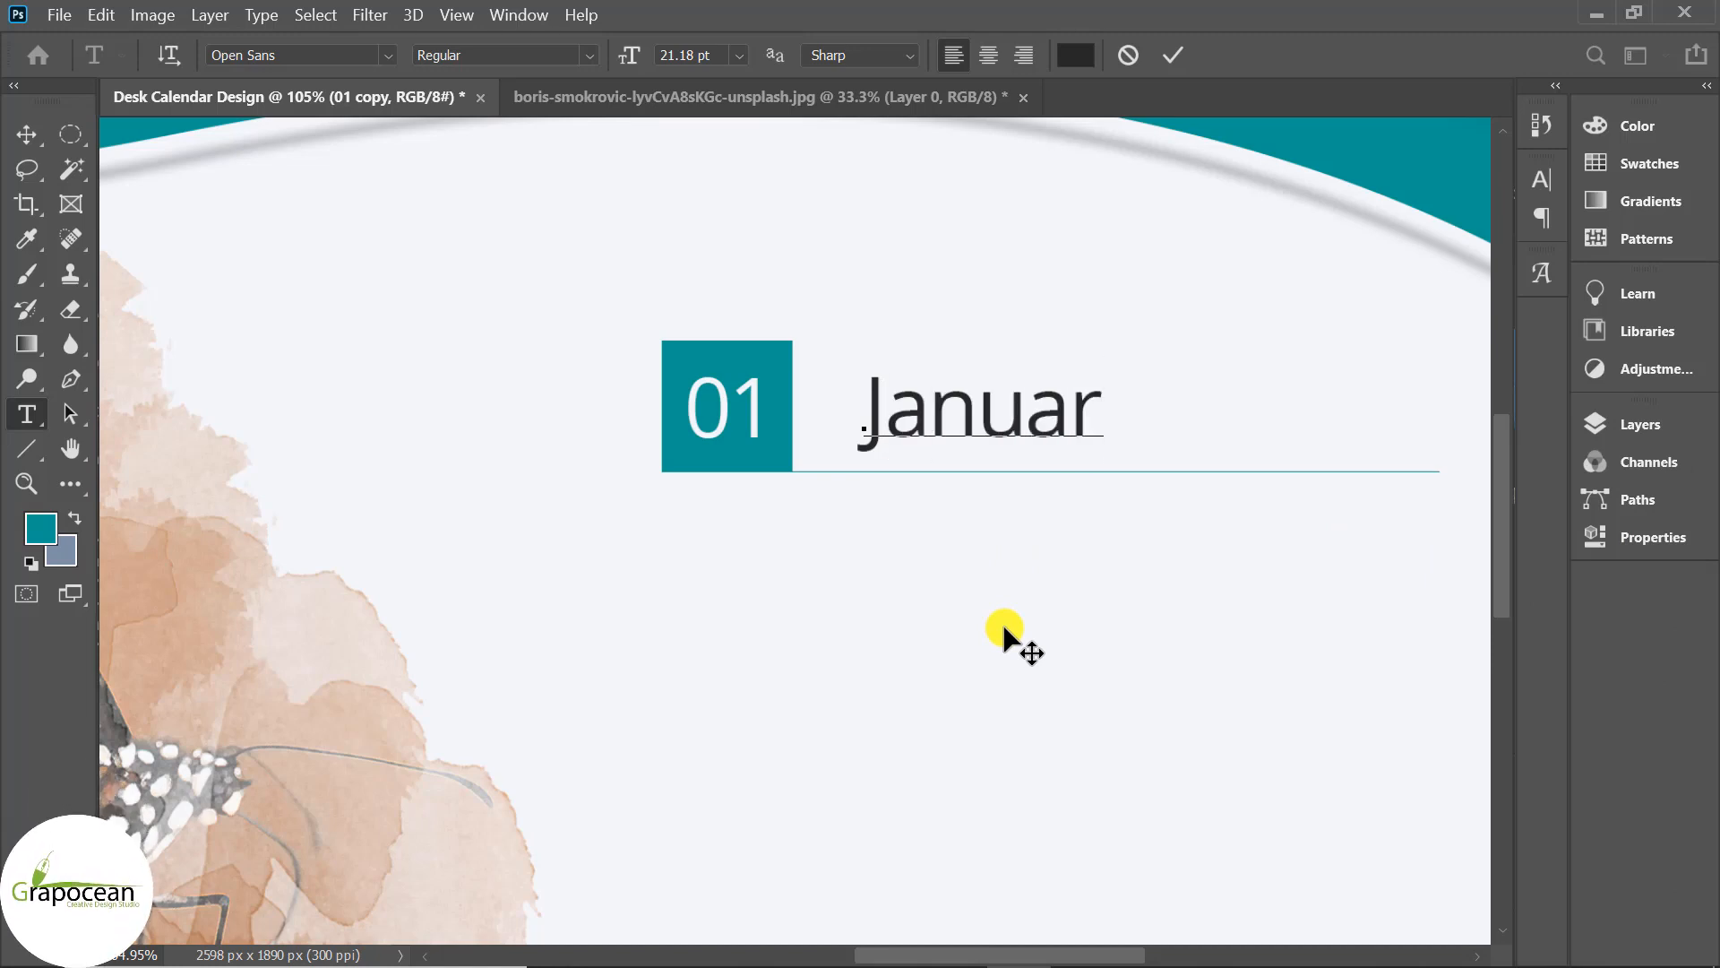
type("y")
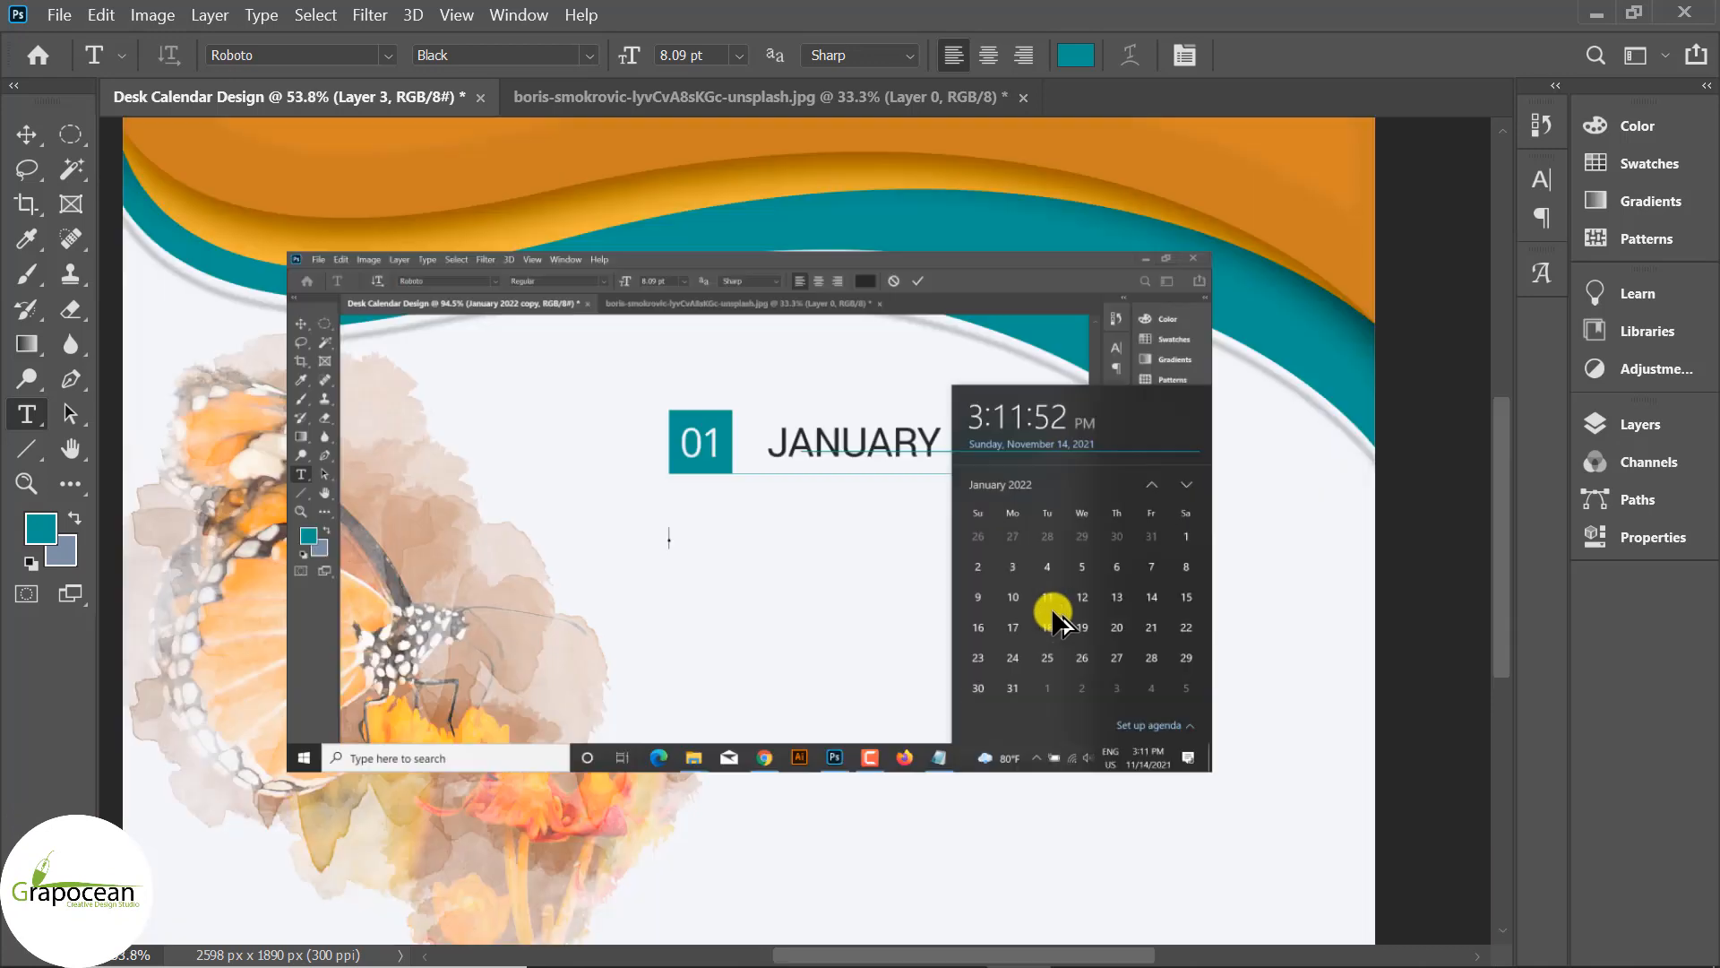
Marquee the January 2022 grid, add a layer mask, and drag the screenshot left.
scroll(1120, 495, "up", 3)
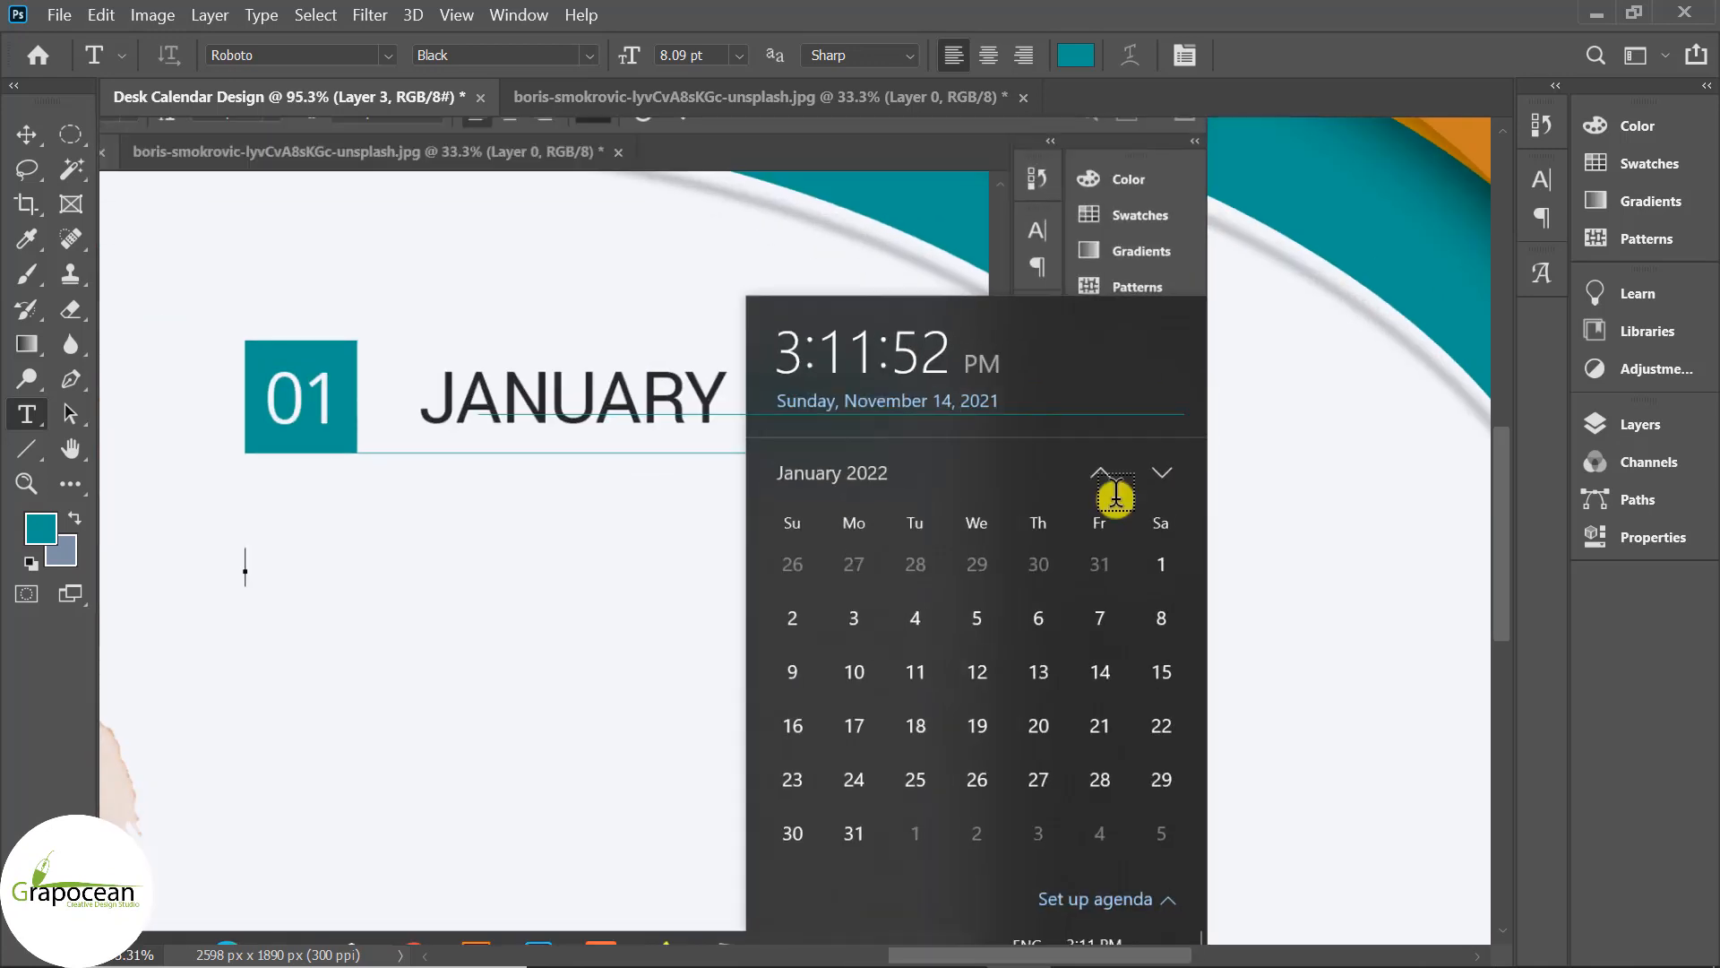
left_click(71, 134)
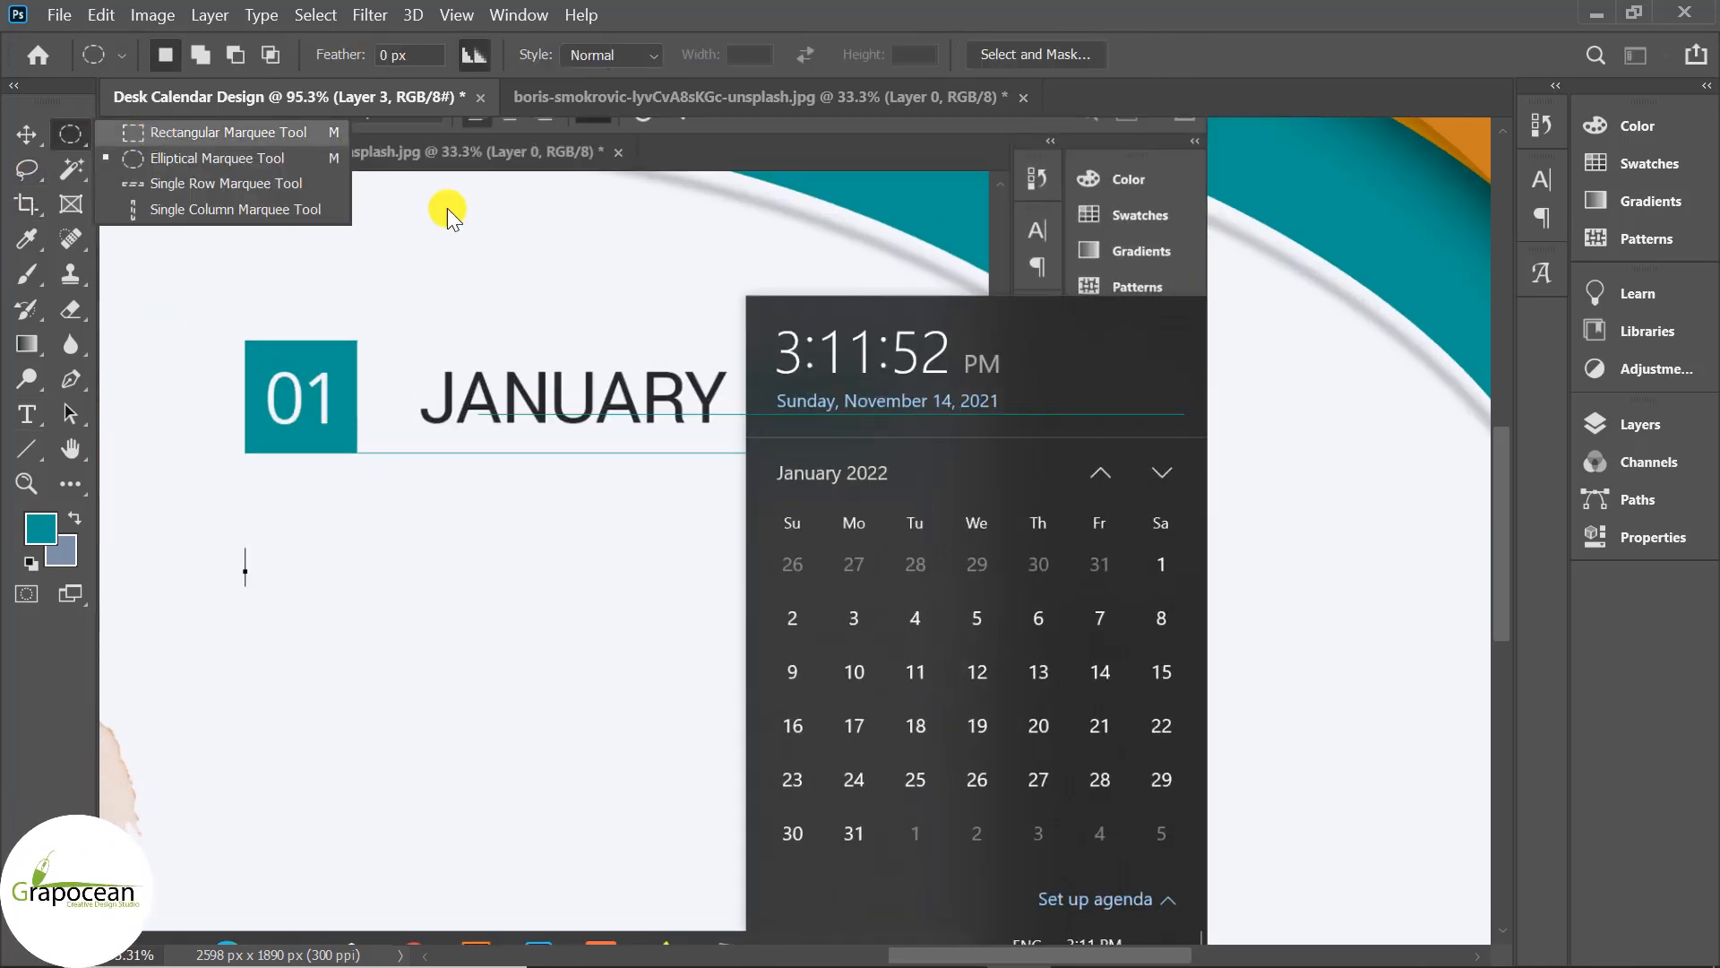
left_click_drag(745, 295, 1207, 876)
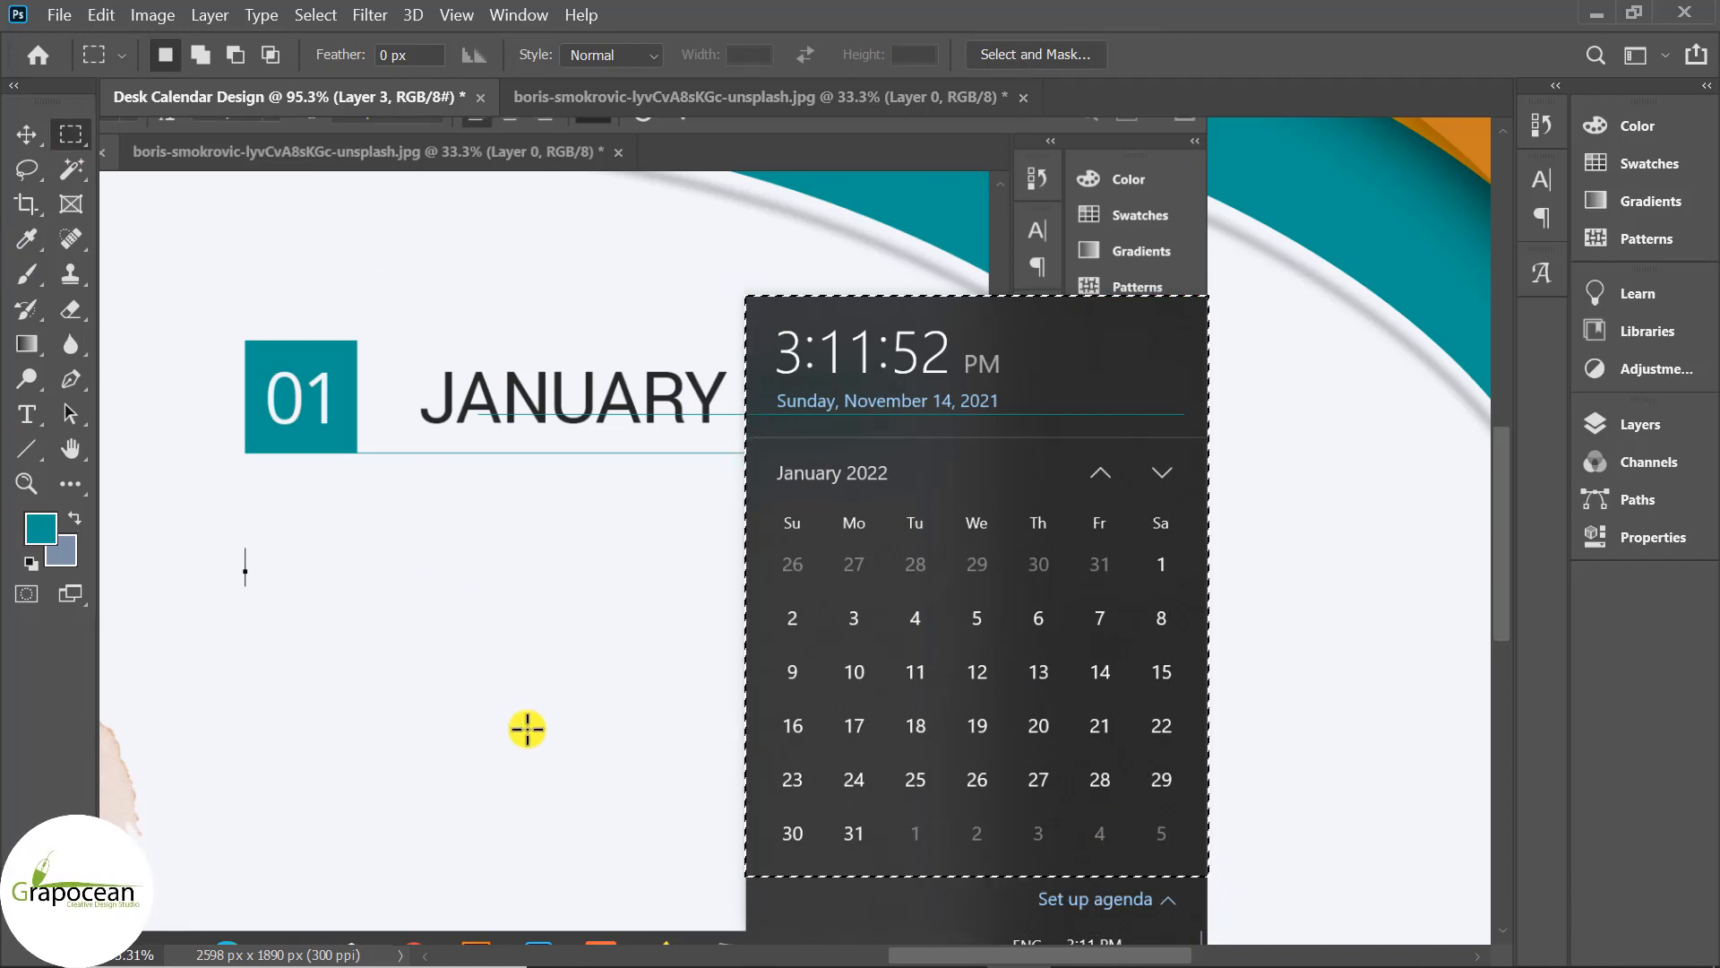
scroll(610, 698, "down", 1)
scroll(610, 694, "down", 3)
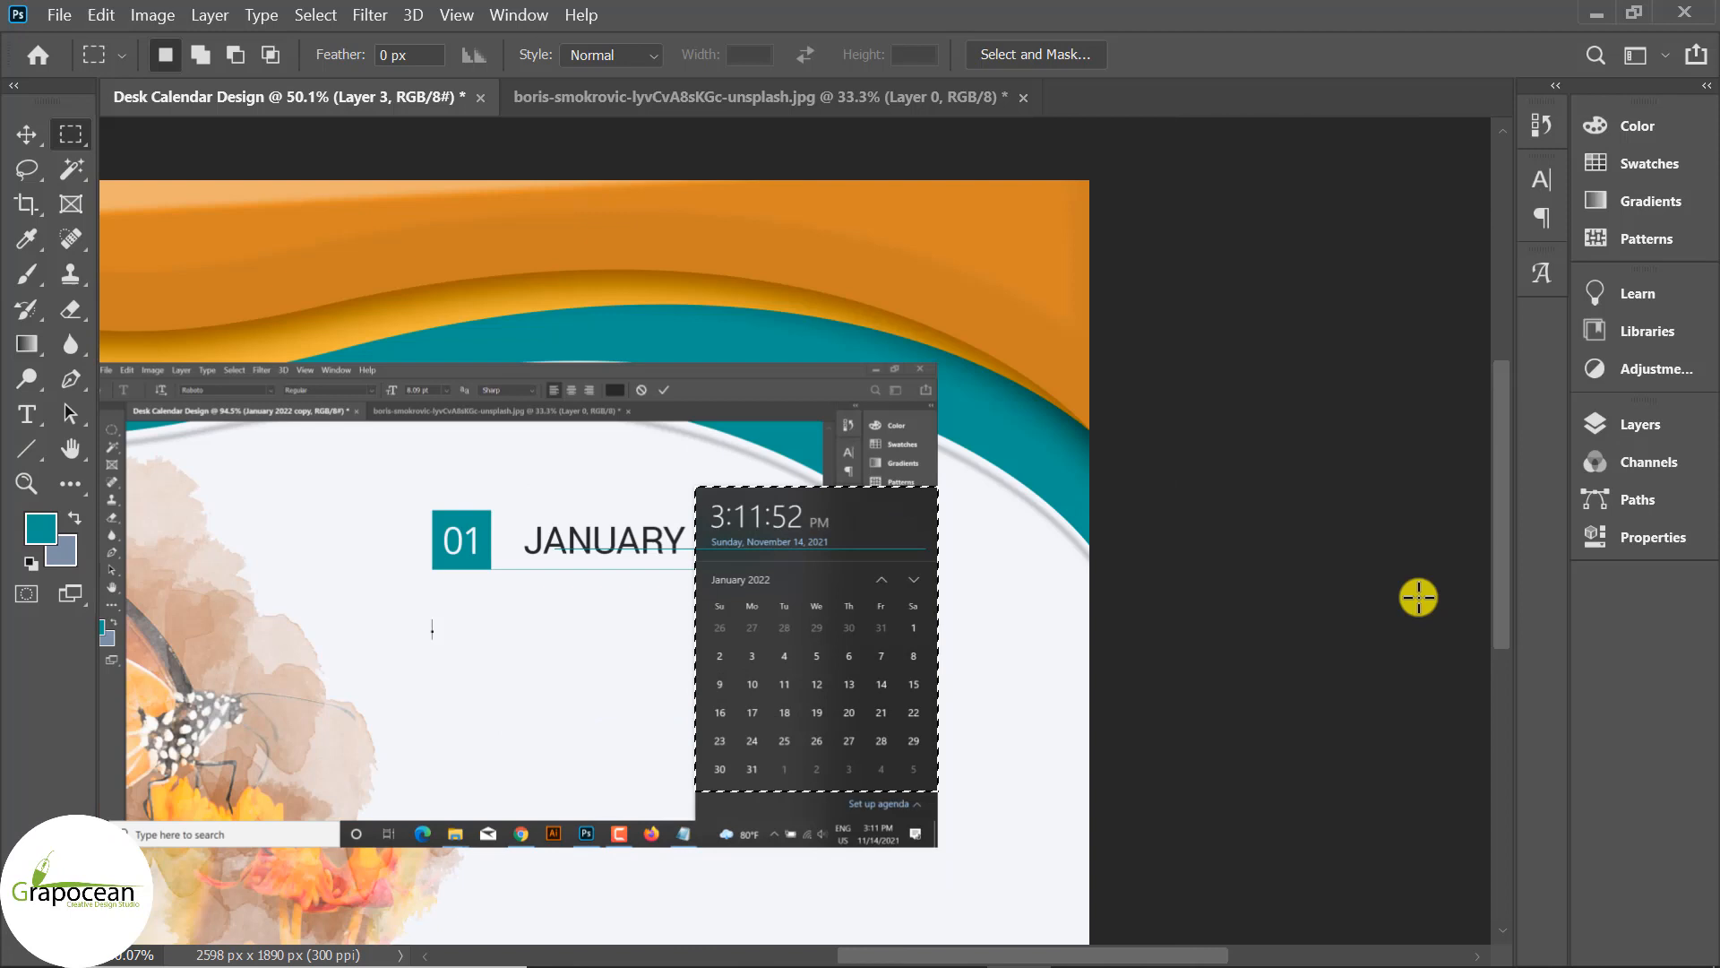
left_click(1672, 439)
left_click(1377, 920)
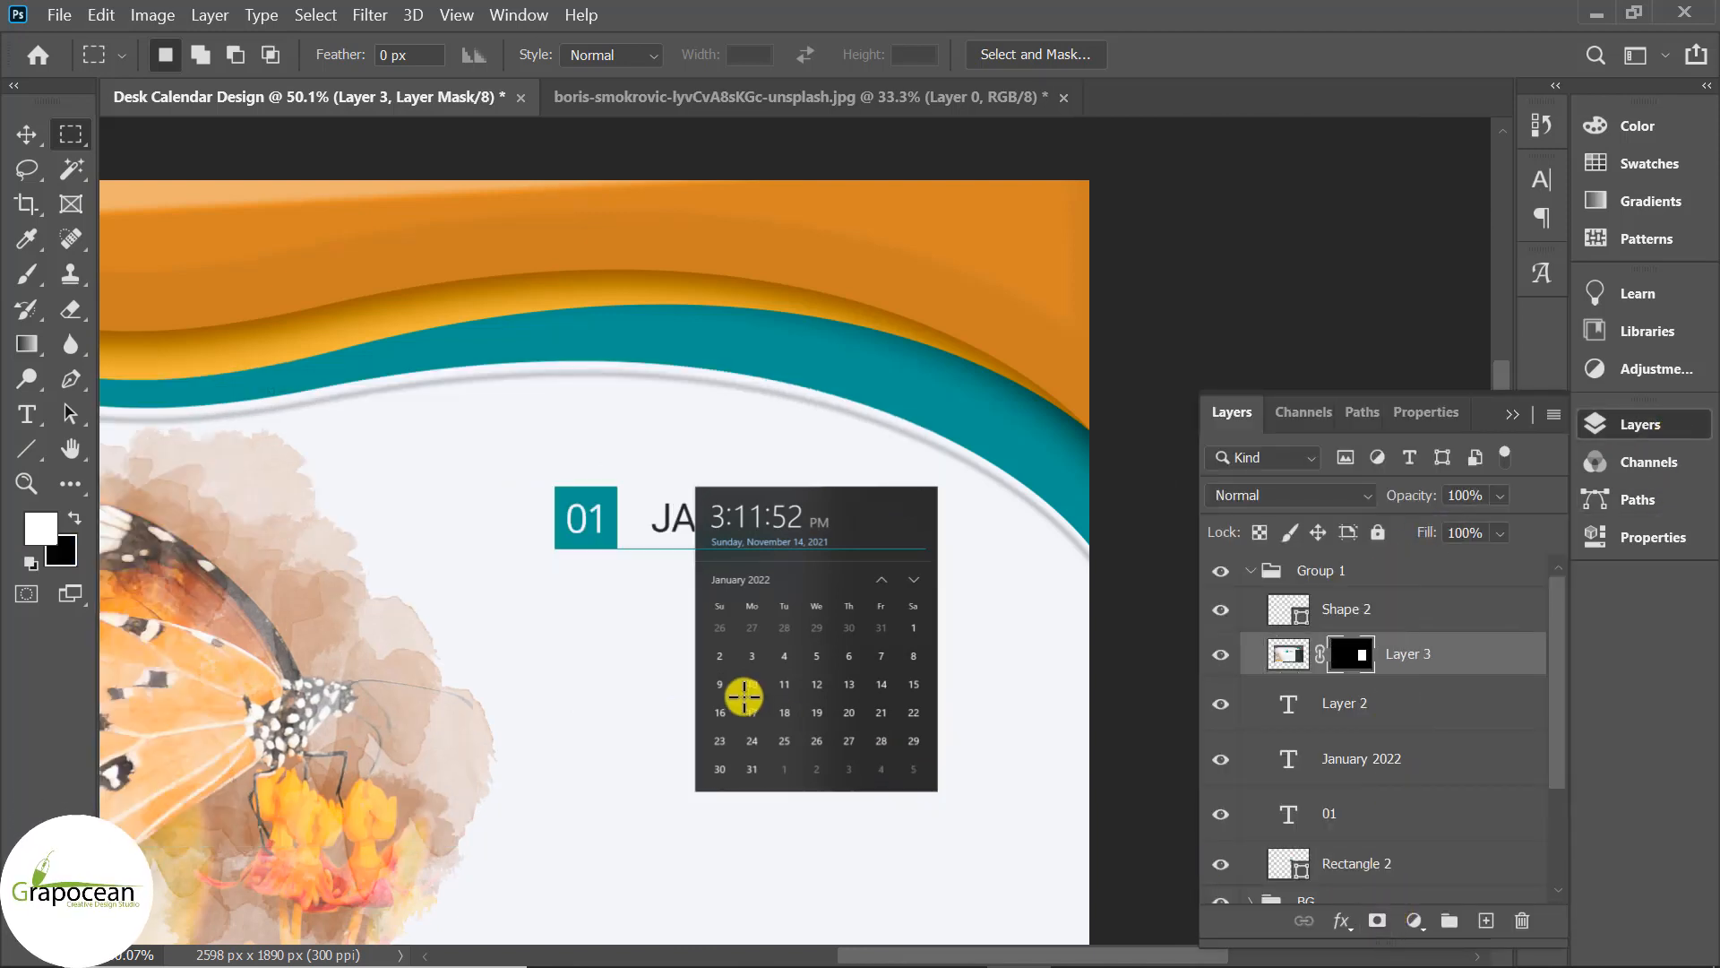
key("v")
left_click_drag(849, 626, 393, 546)
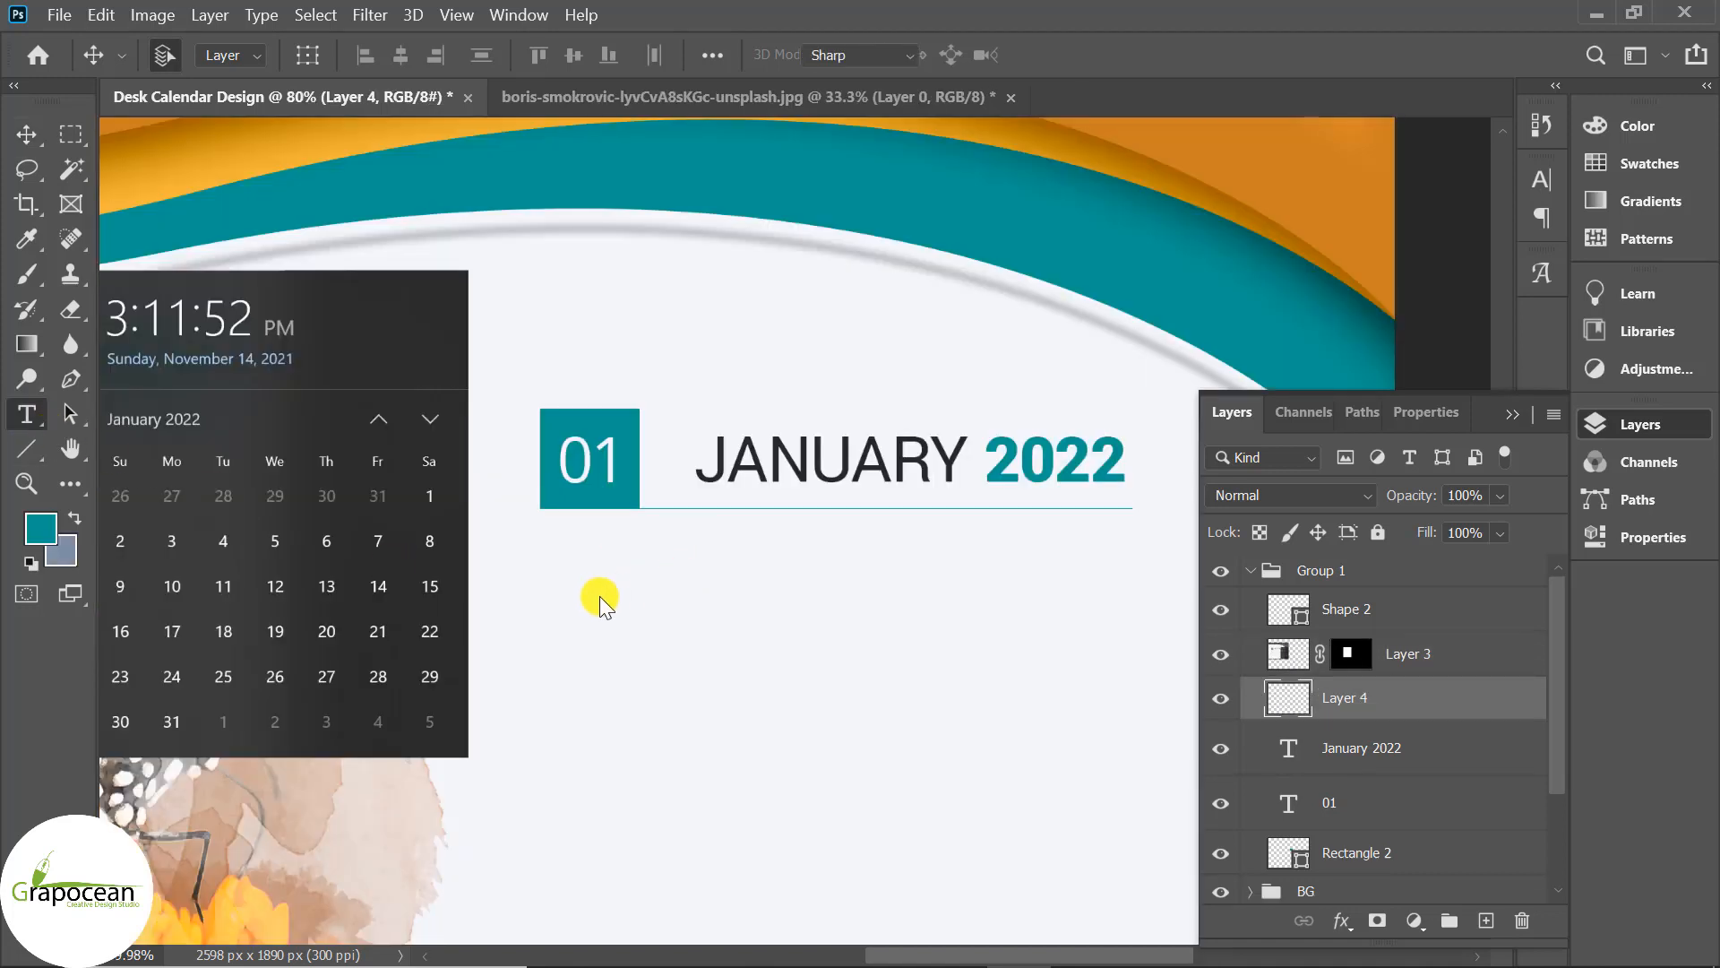
Replace the LOREM IPSUM placeholder with weekday abbreviations starting 'SUN MON'.
left_click(760, 674)
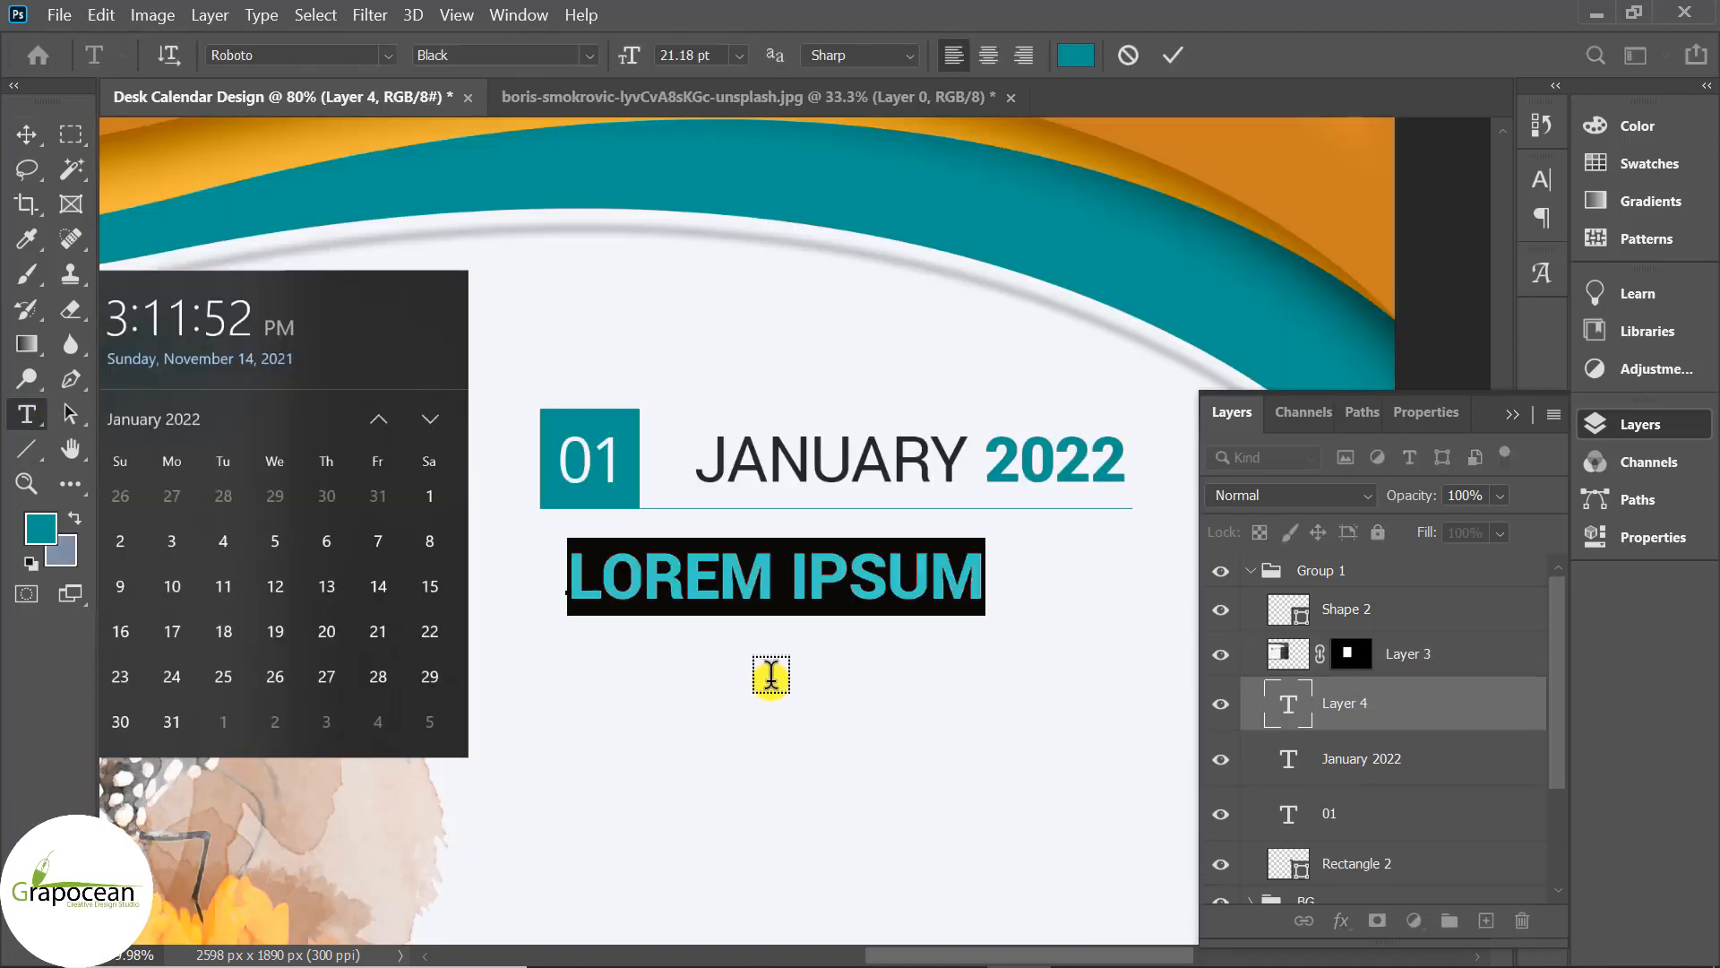
key("BackSpace")
type("SUN")
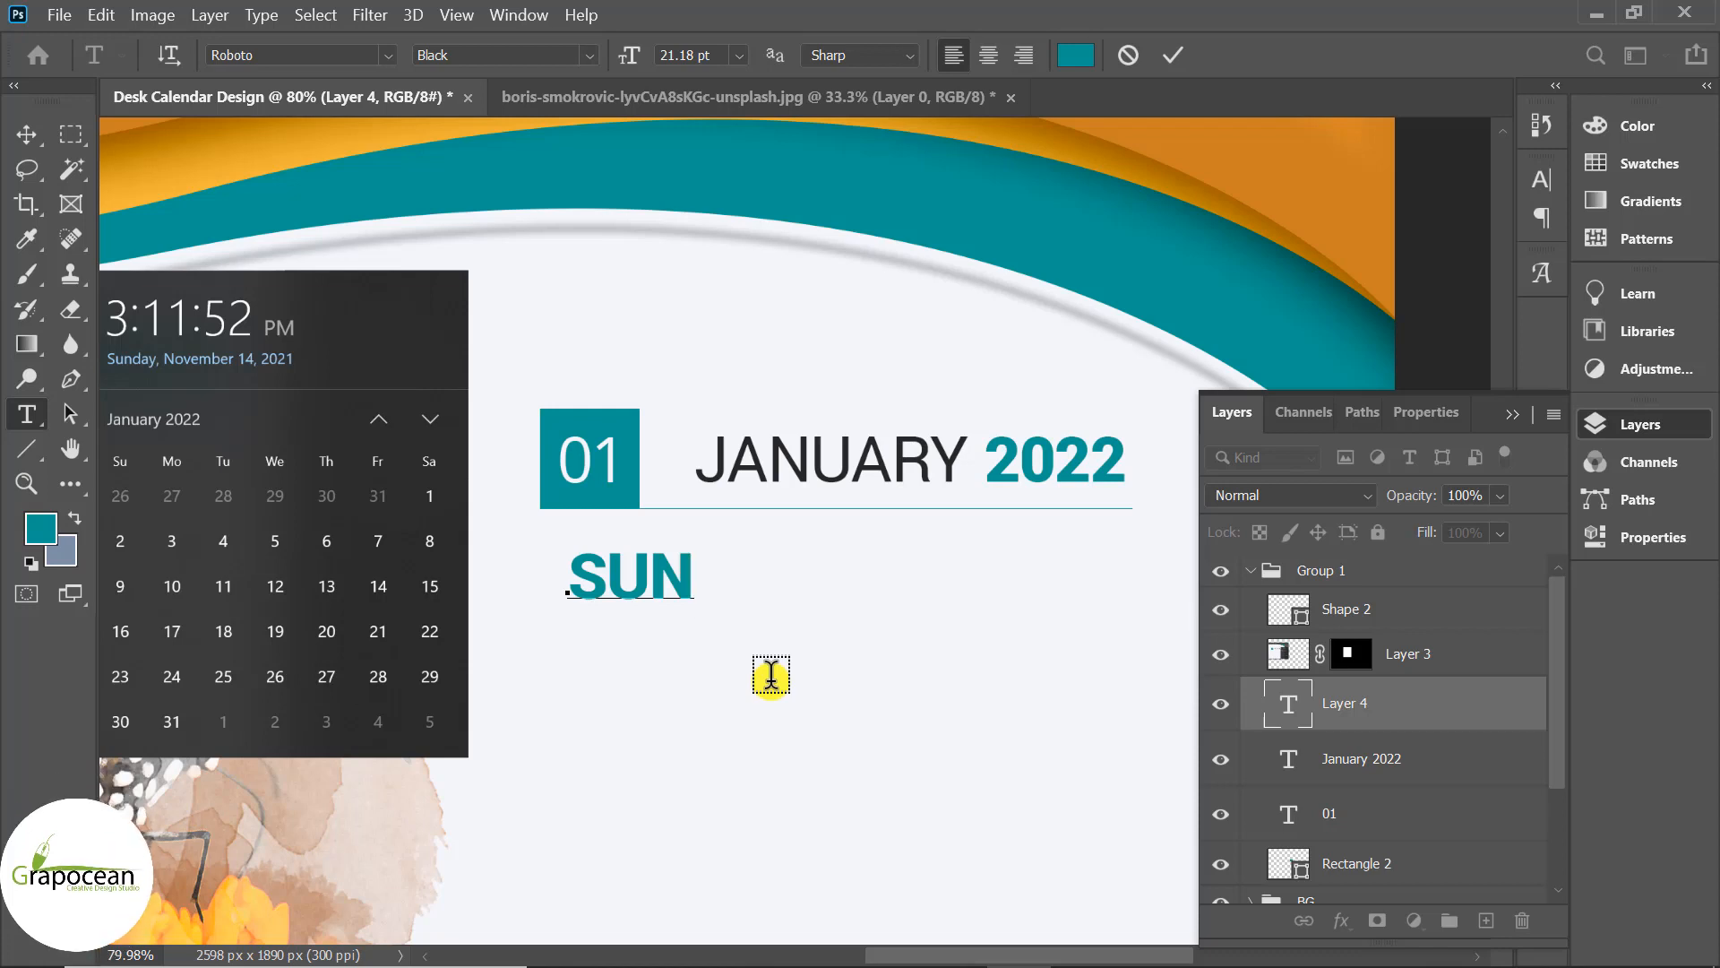
type("   MON   TUH   W")
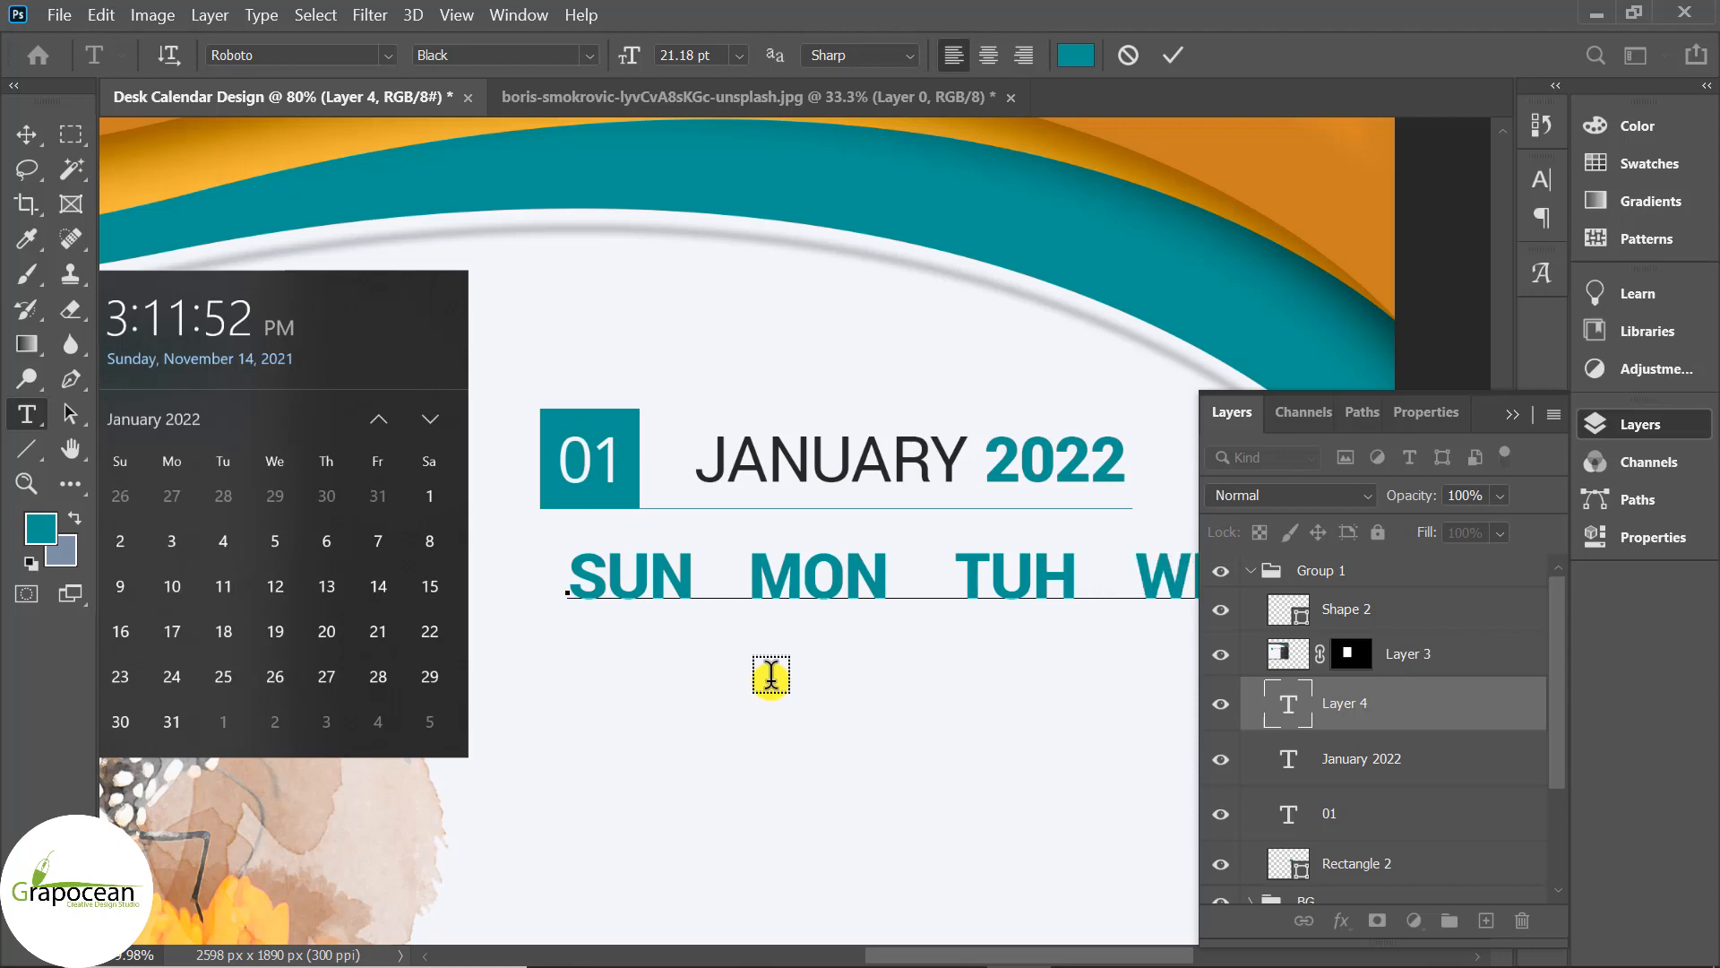
key("ctrl+minus")
key("ctrl+0")
left_click(1511, 414)
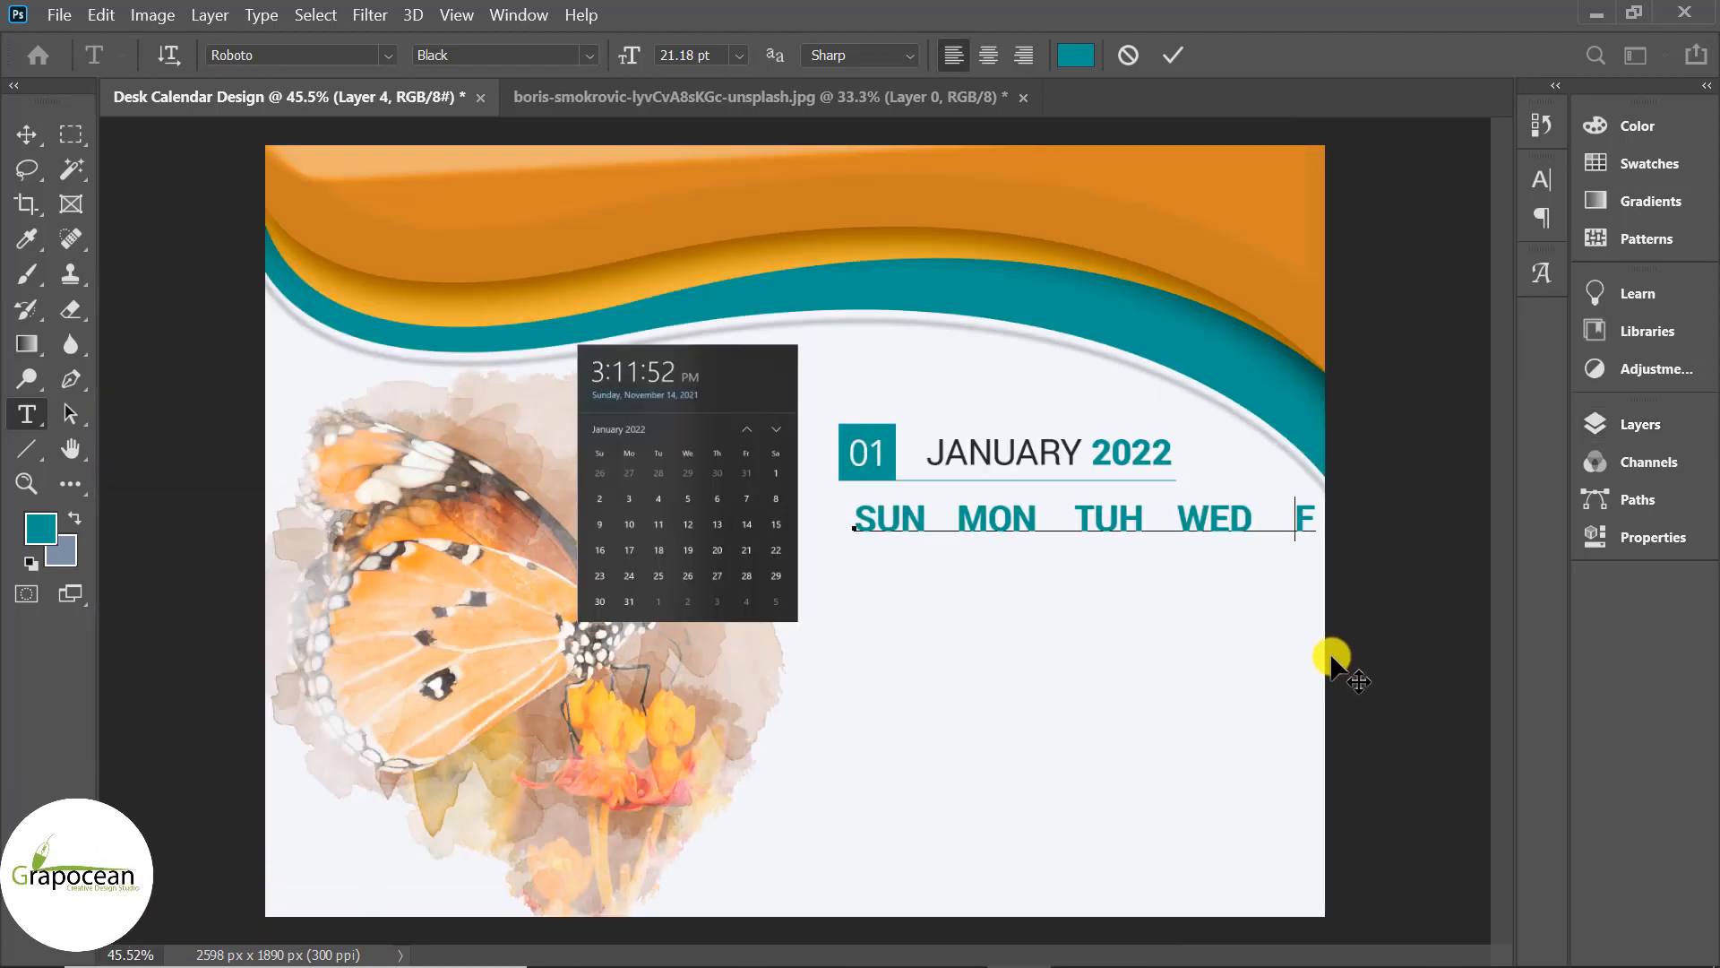
key("BackSpace")
key("BackSpace")
key("BackSpace")
key("BackSpace")
key("BackSpace")
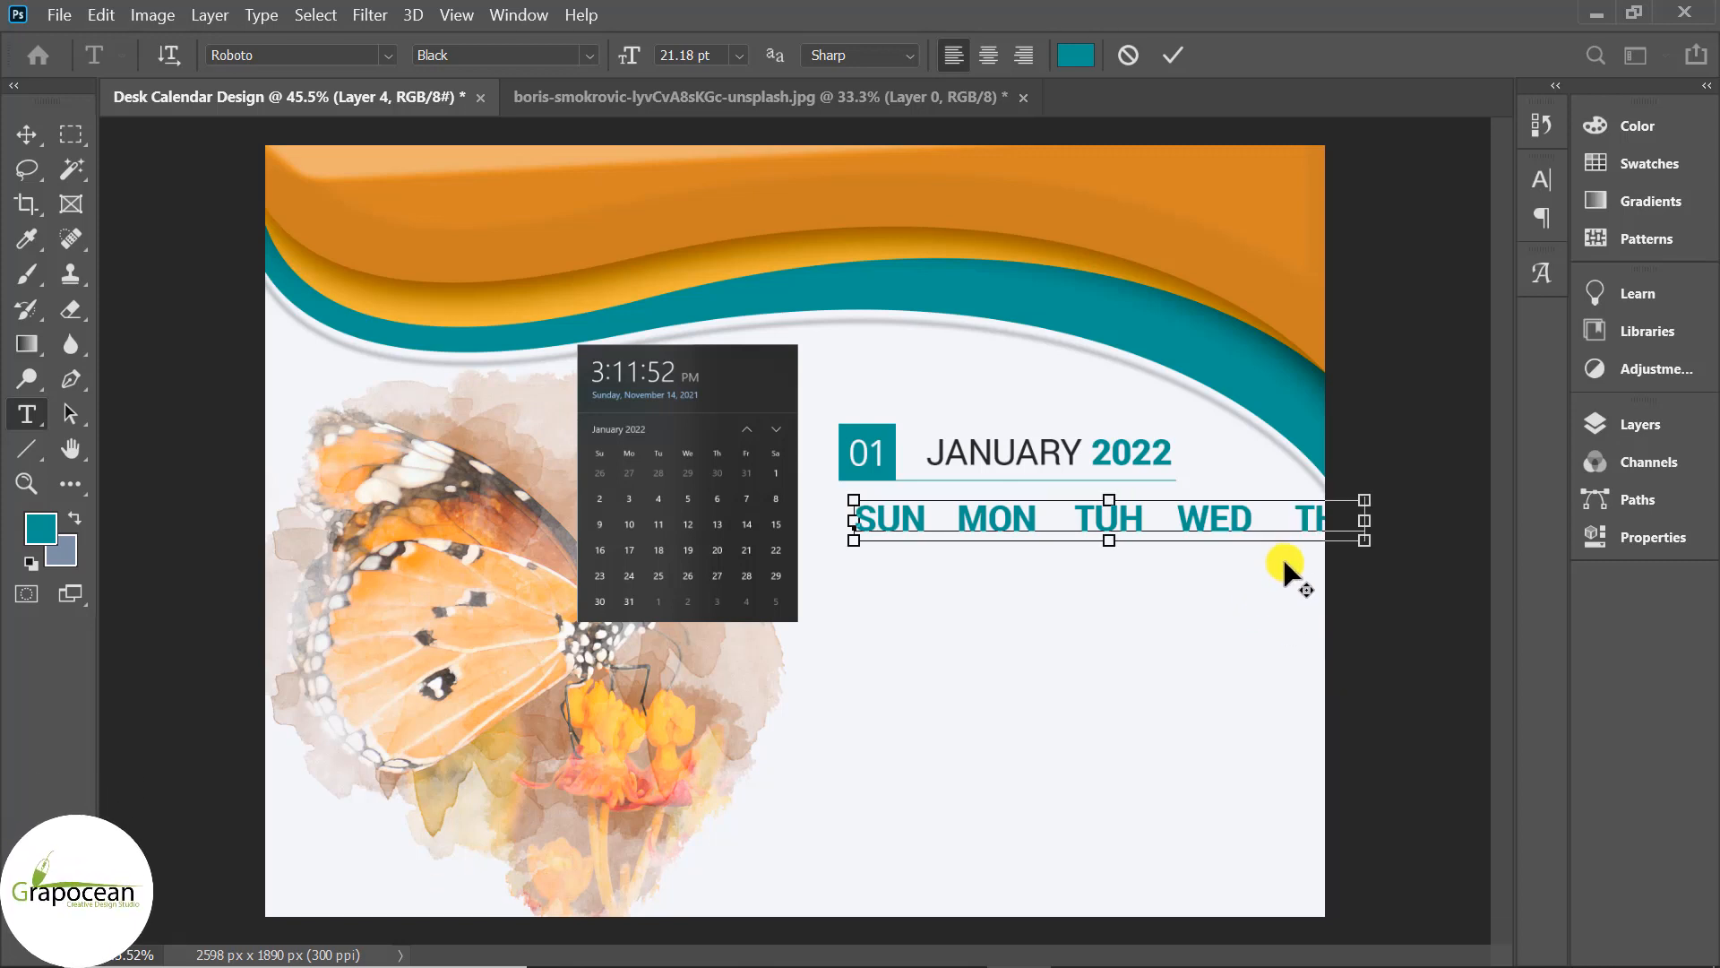
Move the weekday row lower, complete it with 'FRI SAT', and select the whole row.
scroll(1281, 556, "up", 2)
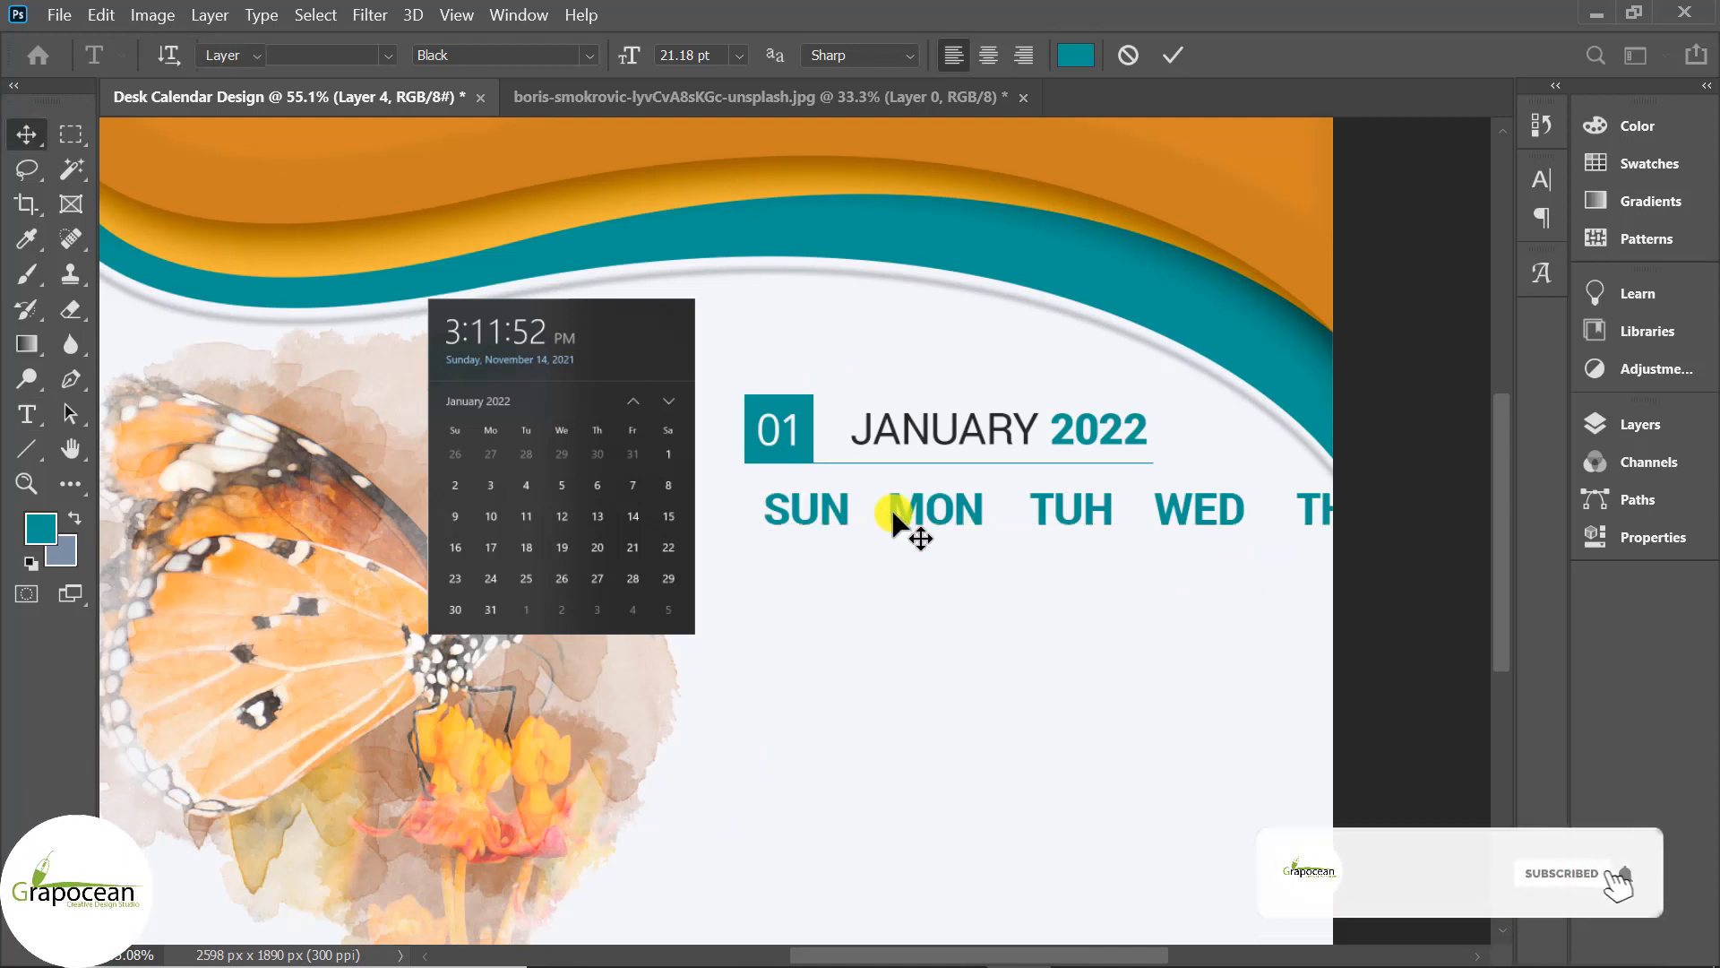
left_click_drag(893, 518, 574, 695)
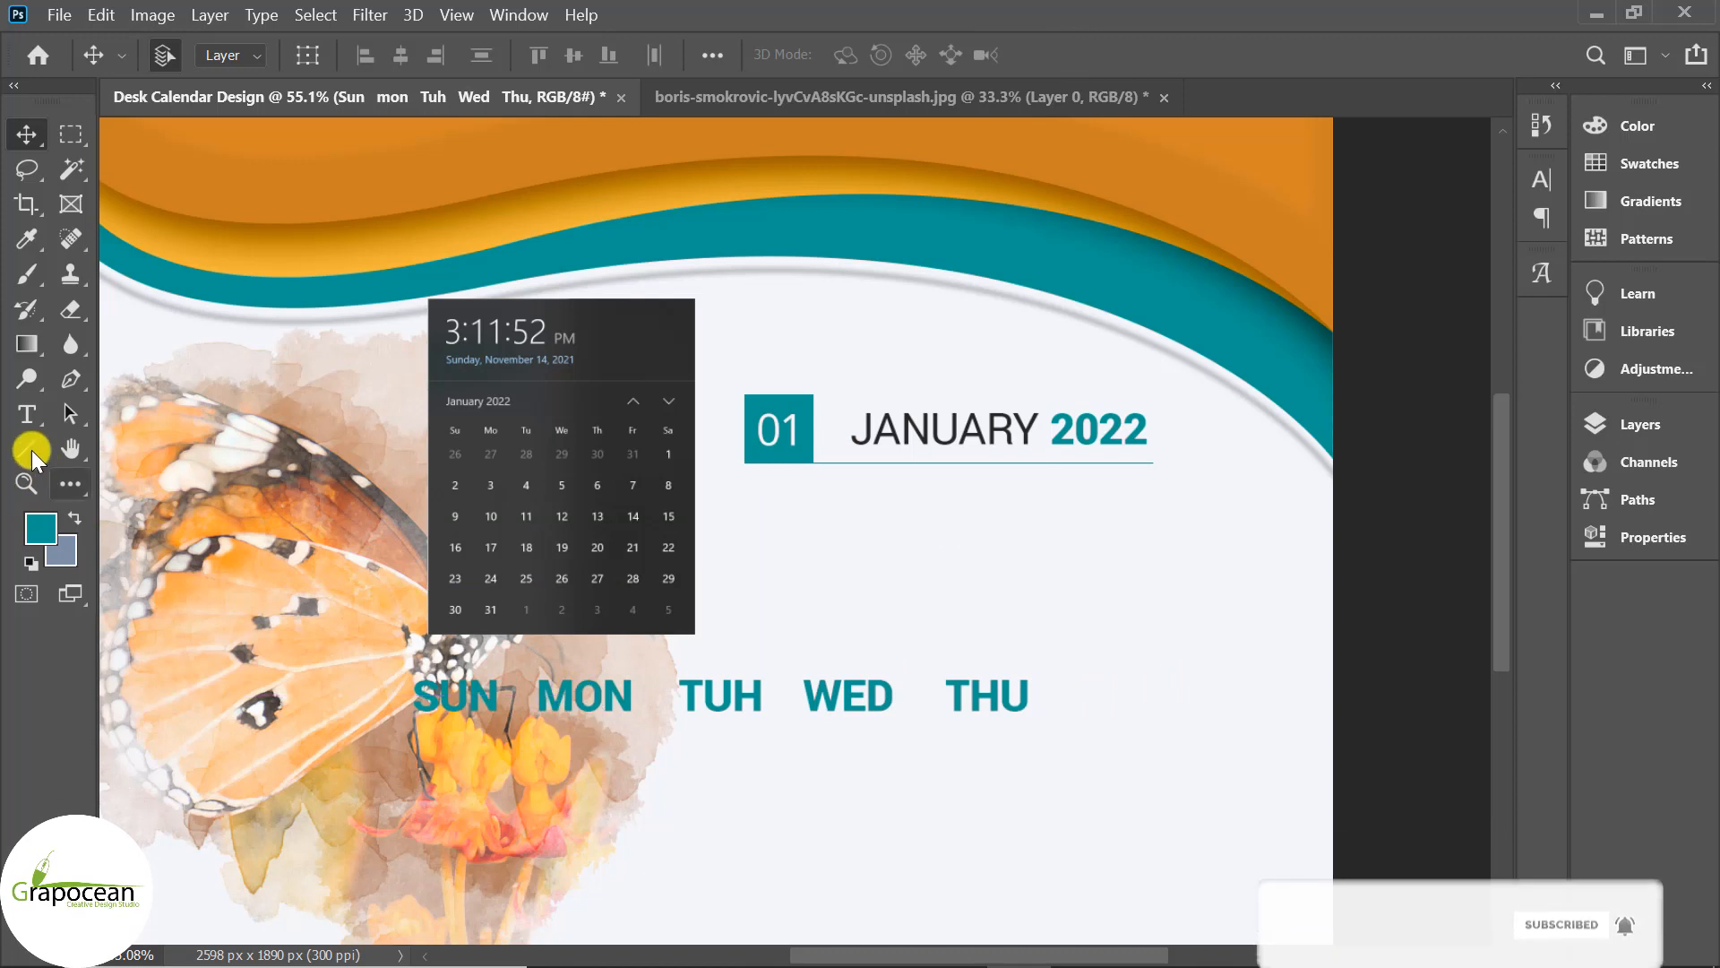
key("o")
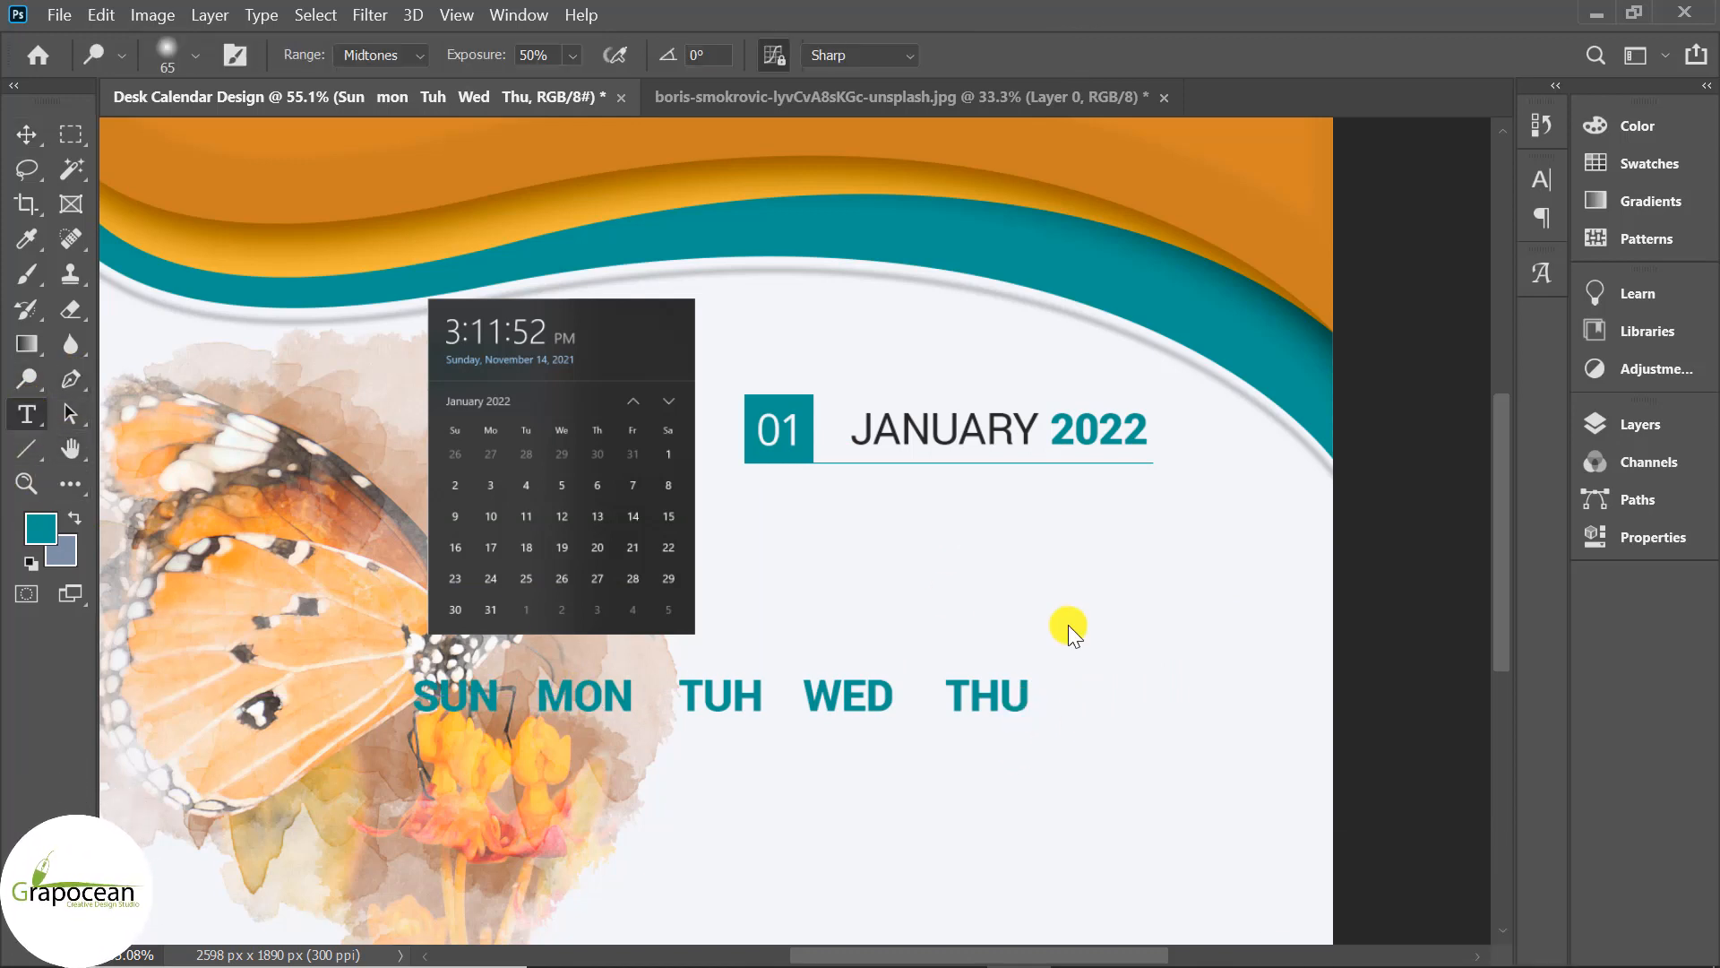
key("t")
left_click(1025, 695)
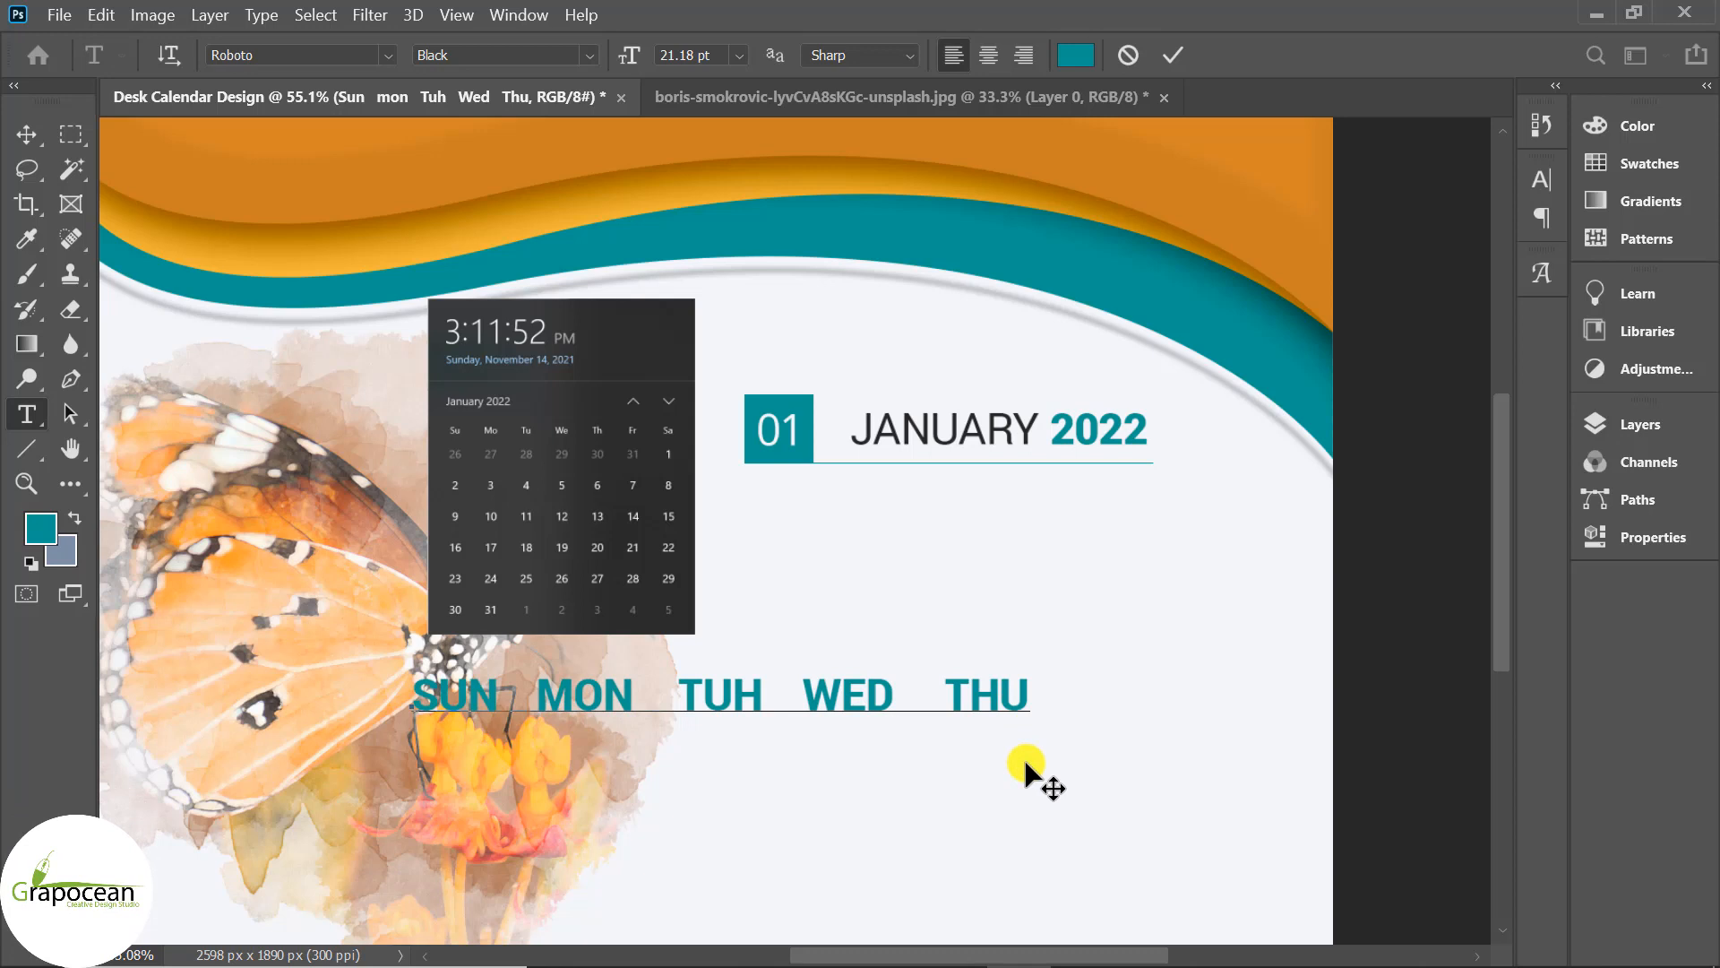
type("FRI")
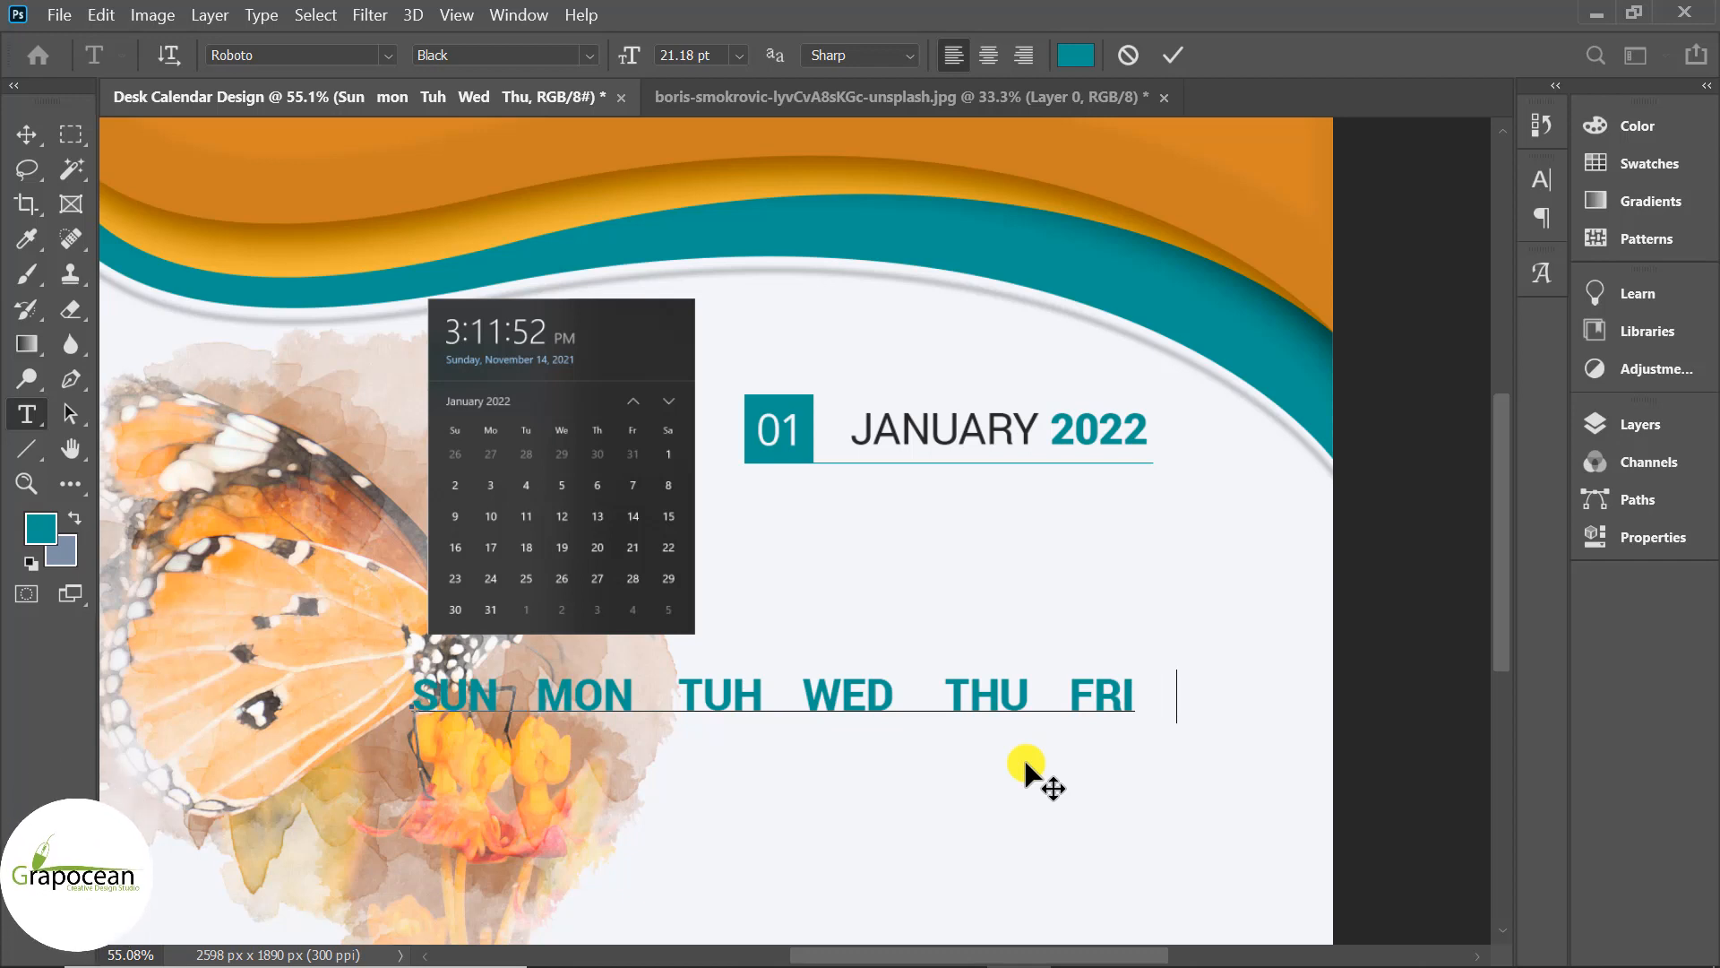
type("  SAT")
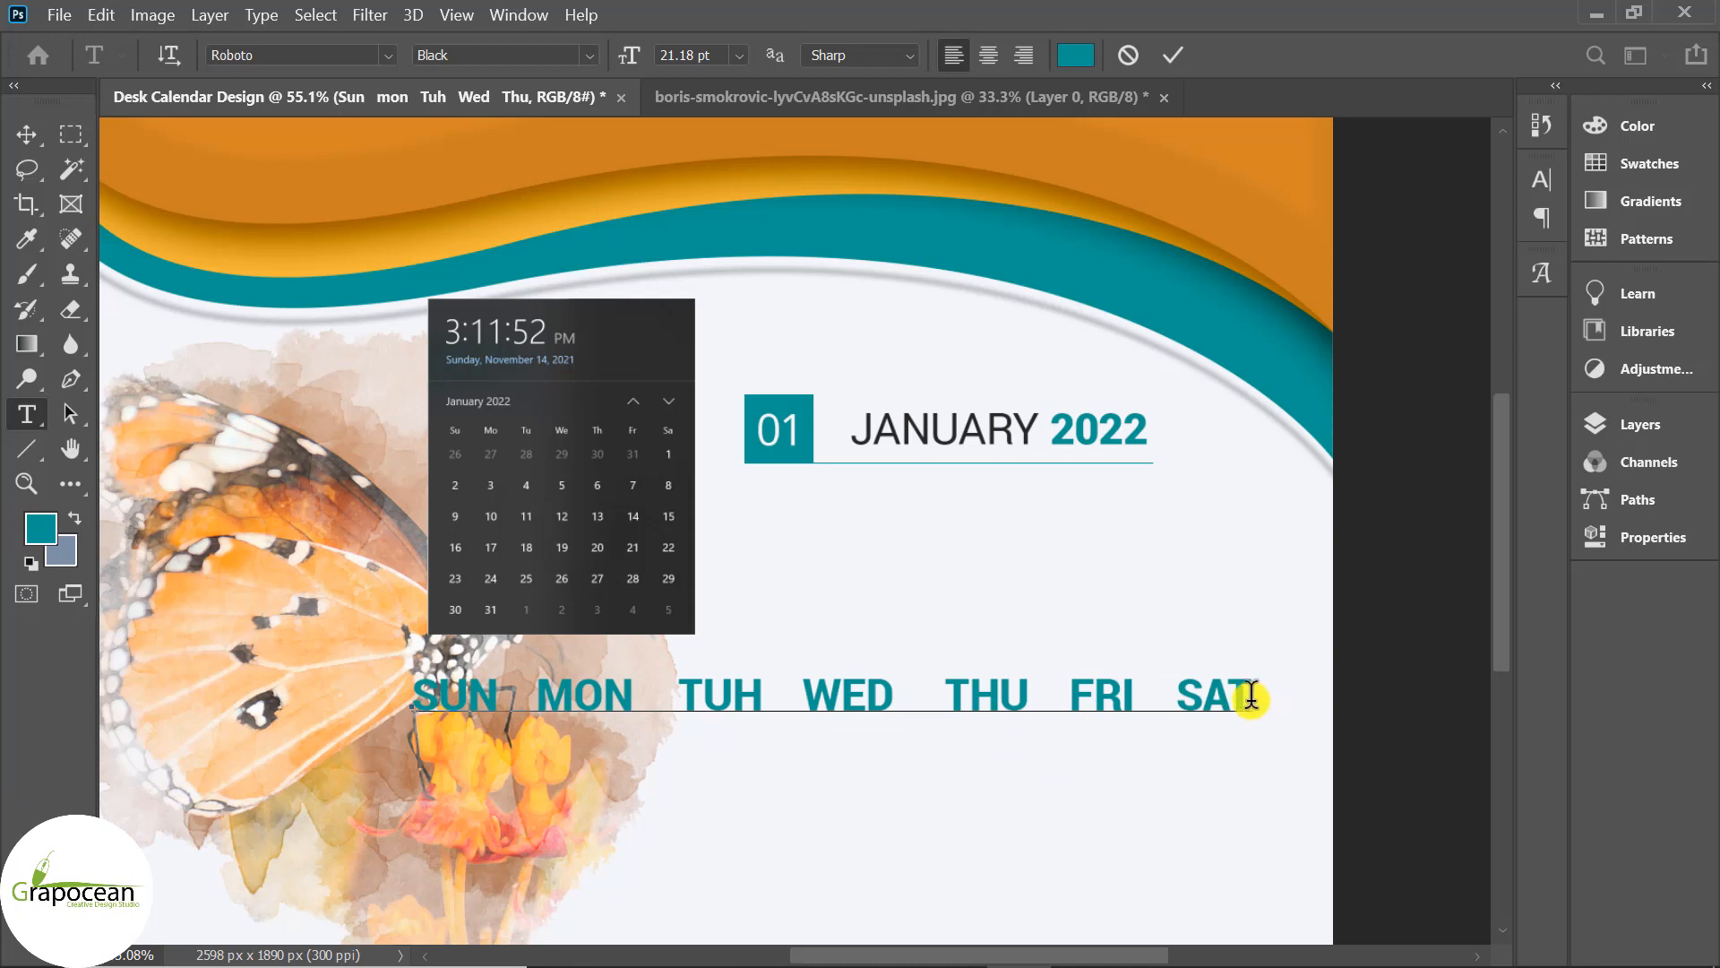
left_click_drag(1251, 697, 414, 695)
Shrink the weekday names to 13.09 pt (21.18/1.6) in Roboto Medium.
left_click(690, 55)
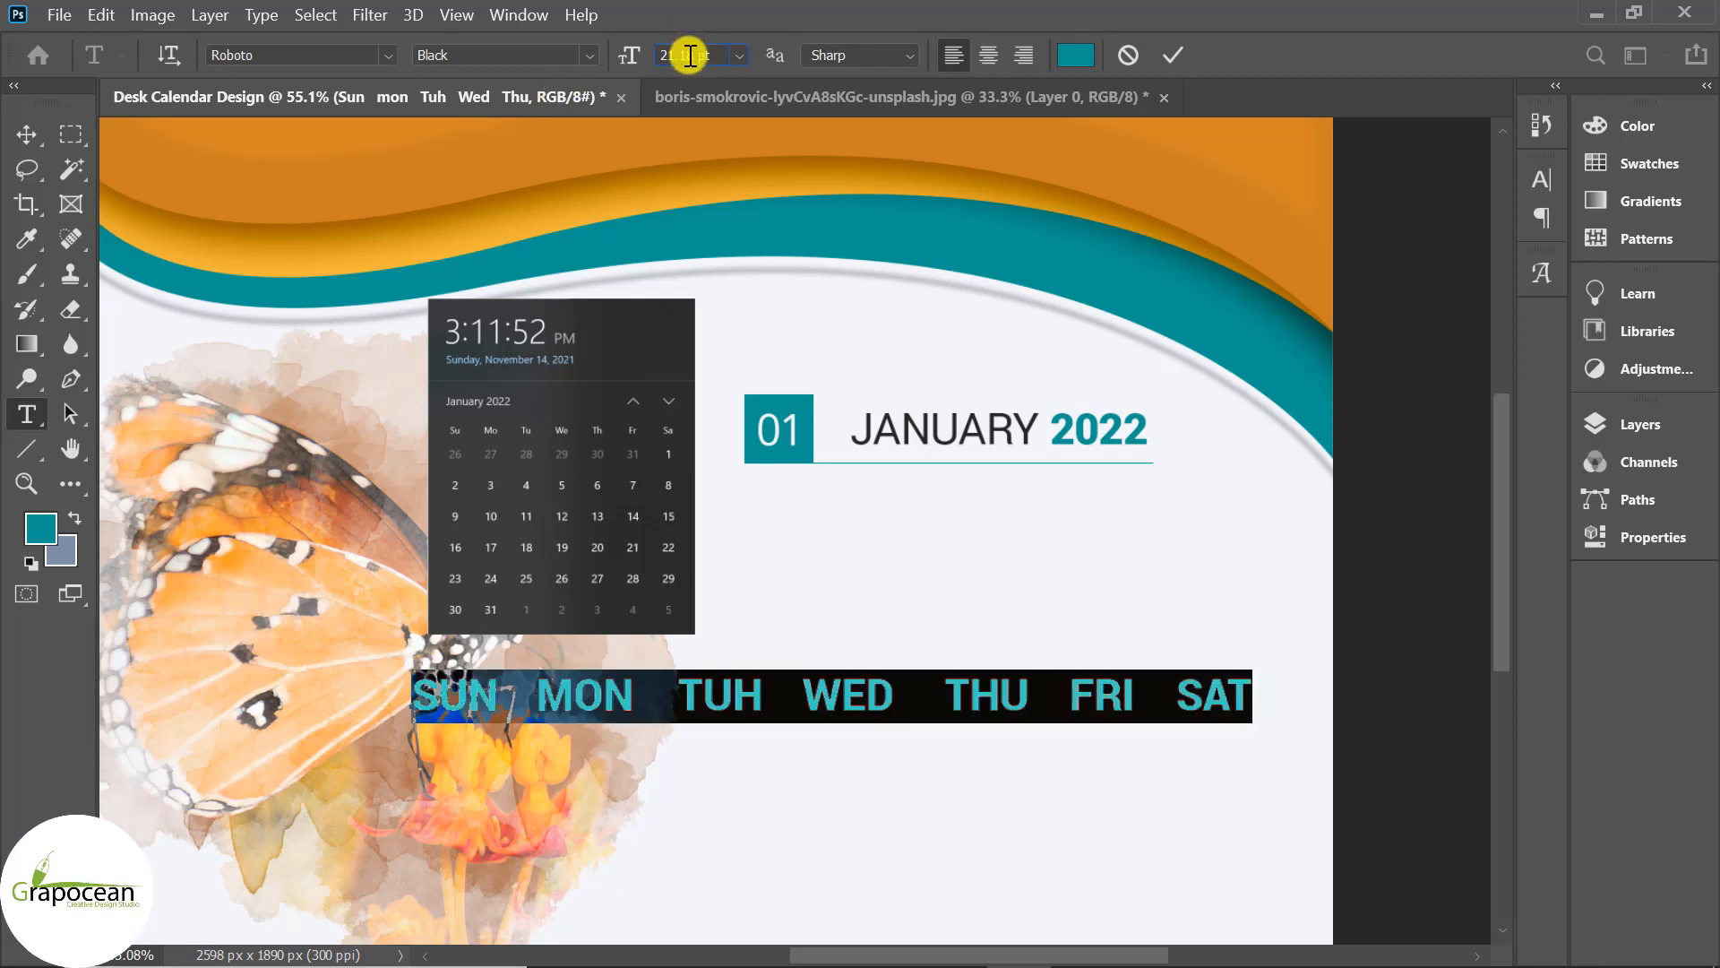
type("/1.6")
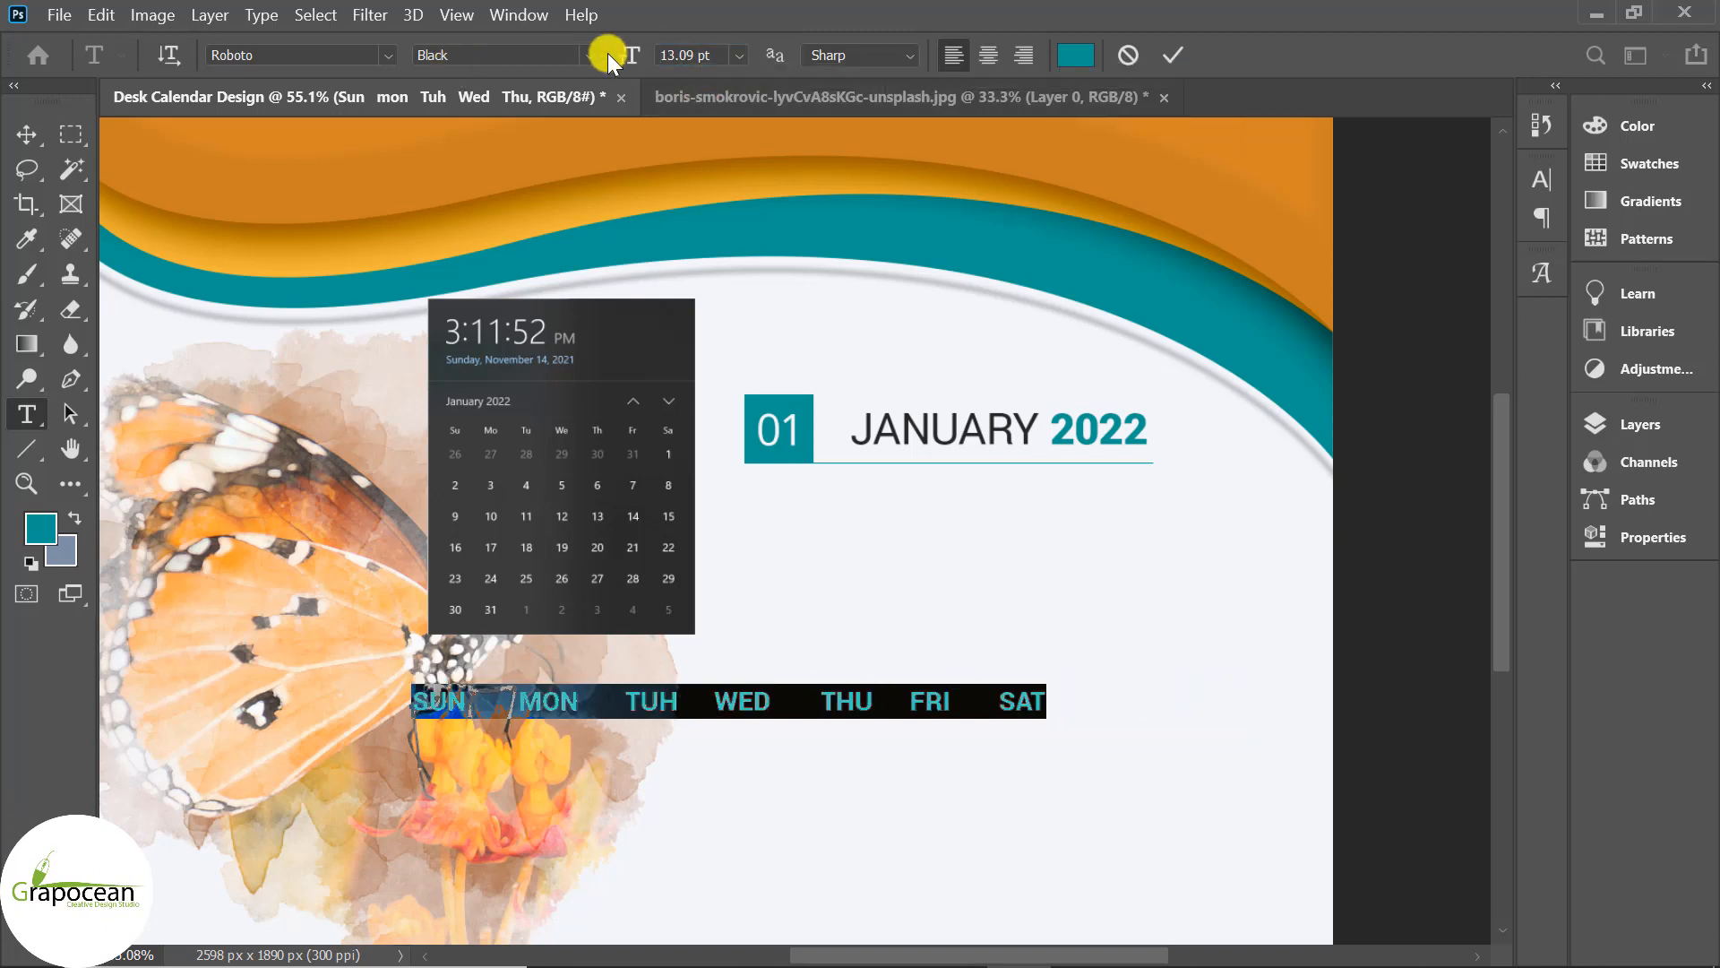
left_click(1542, 182)
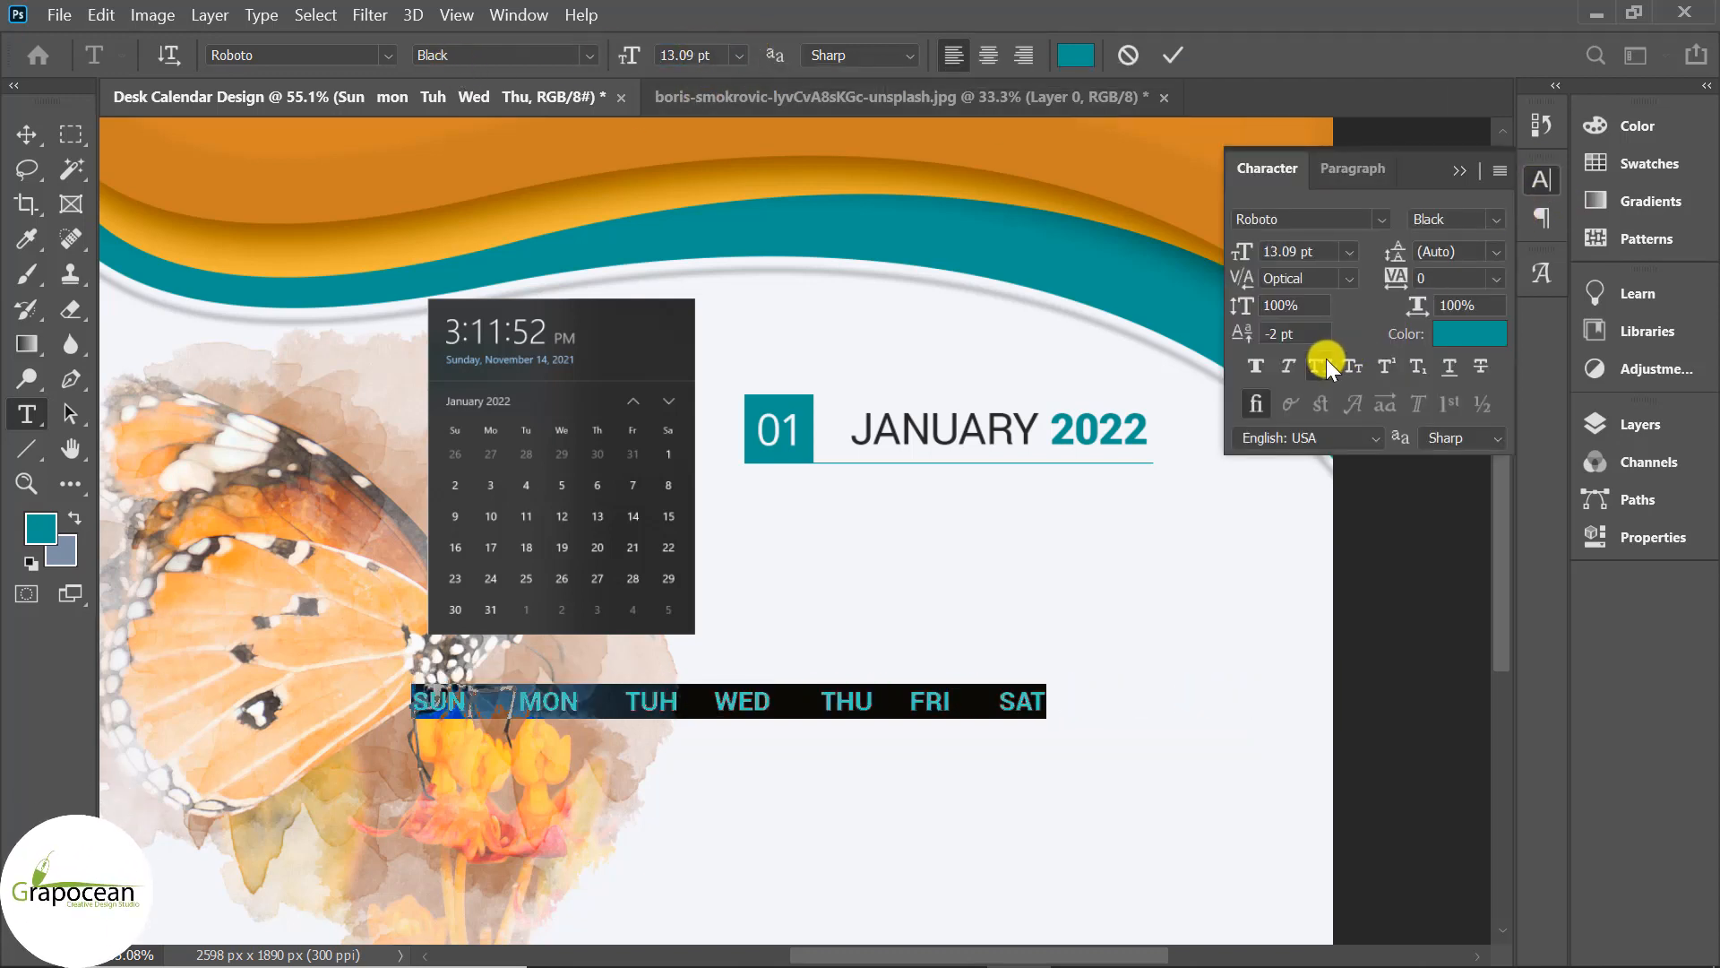
left_click(590, 55)
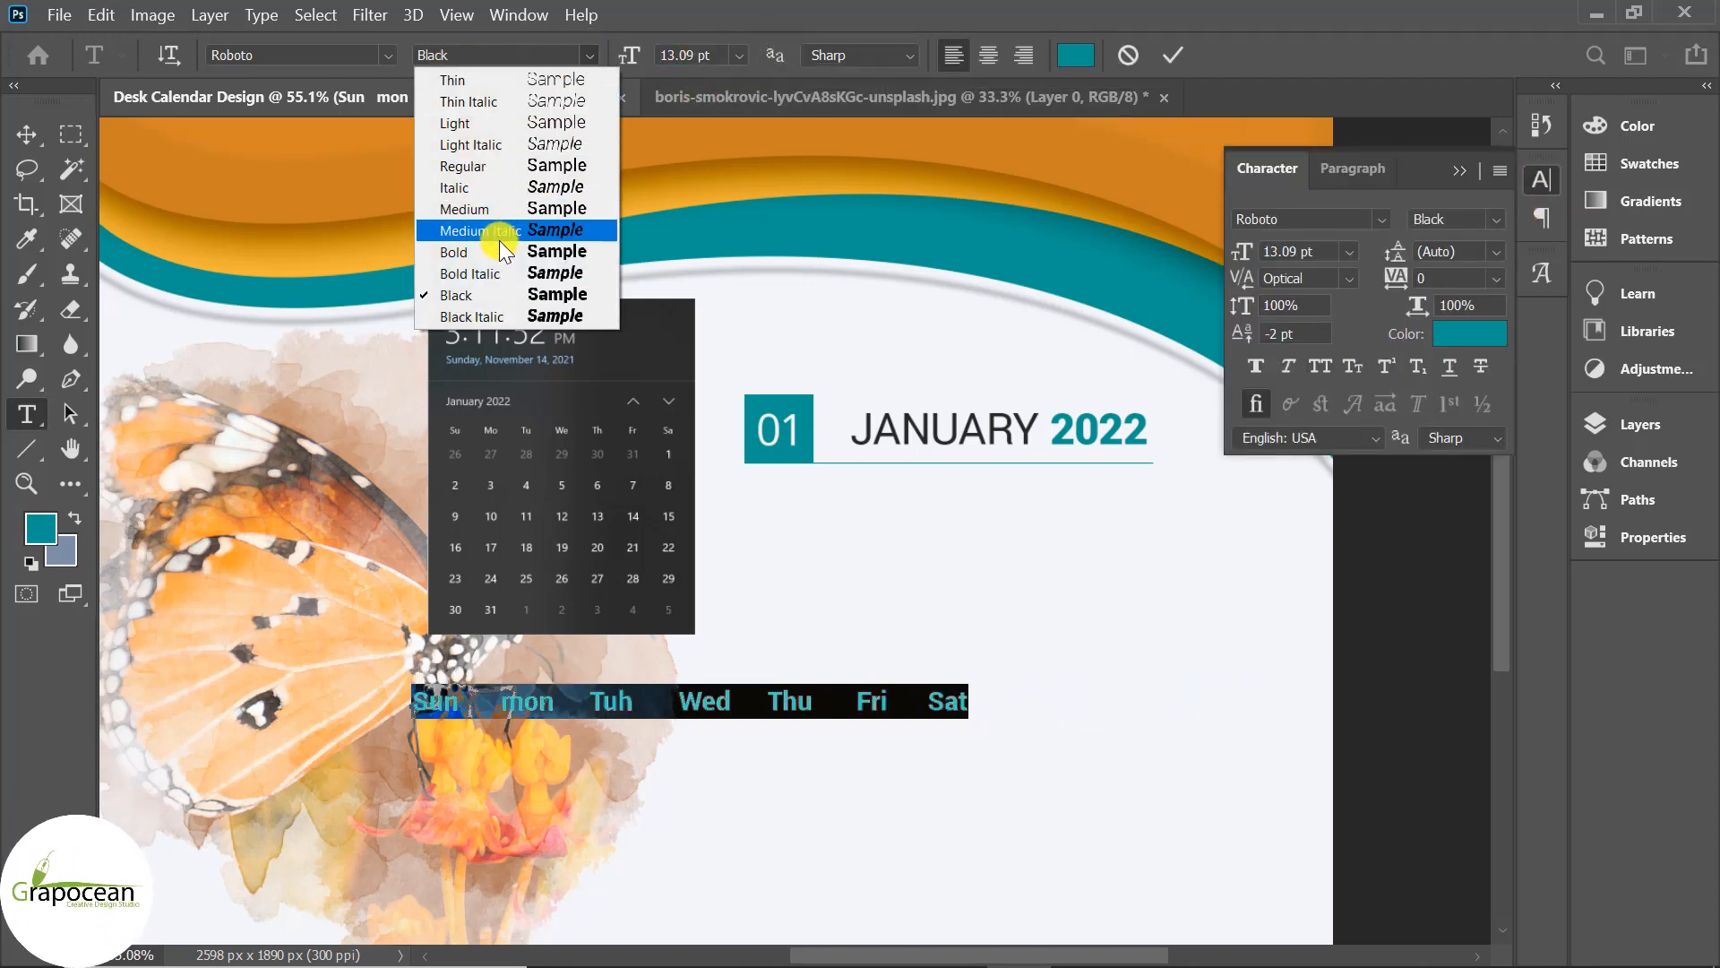
left_click(497, 210)
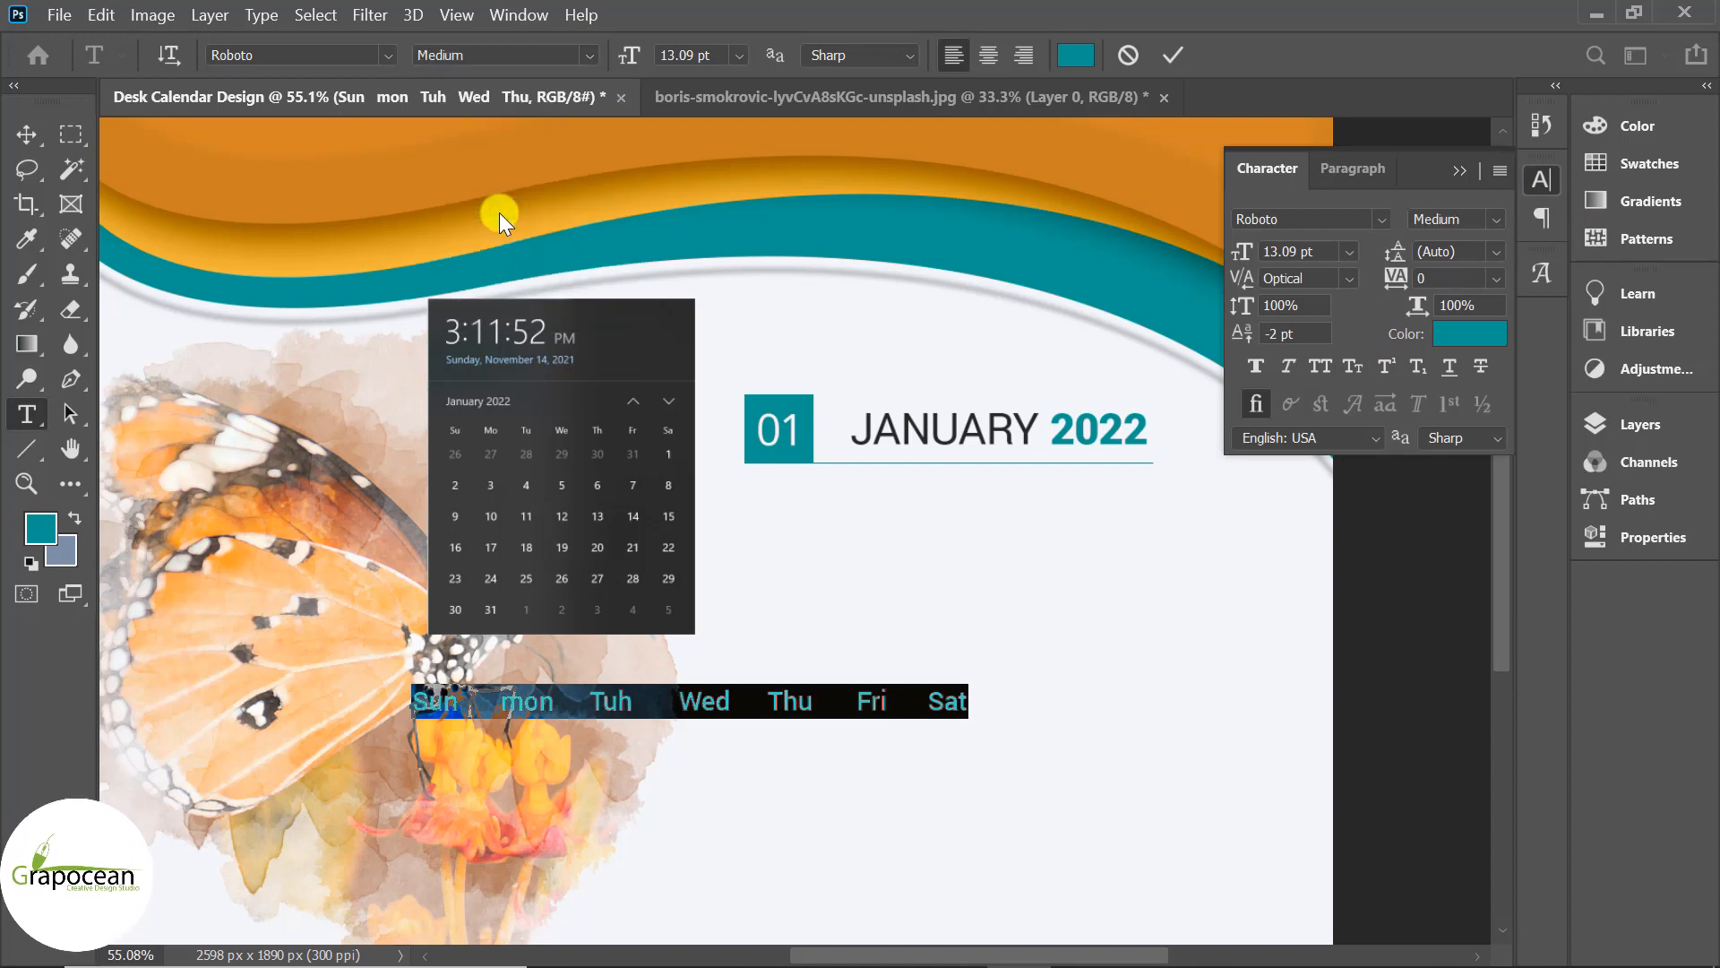
Place the weekday row under JANUARY 2022 and start typing the dates.
key("ctrl+Return")
left_click_drag(796, 699, 1124, 528)
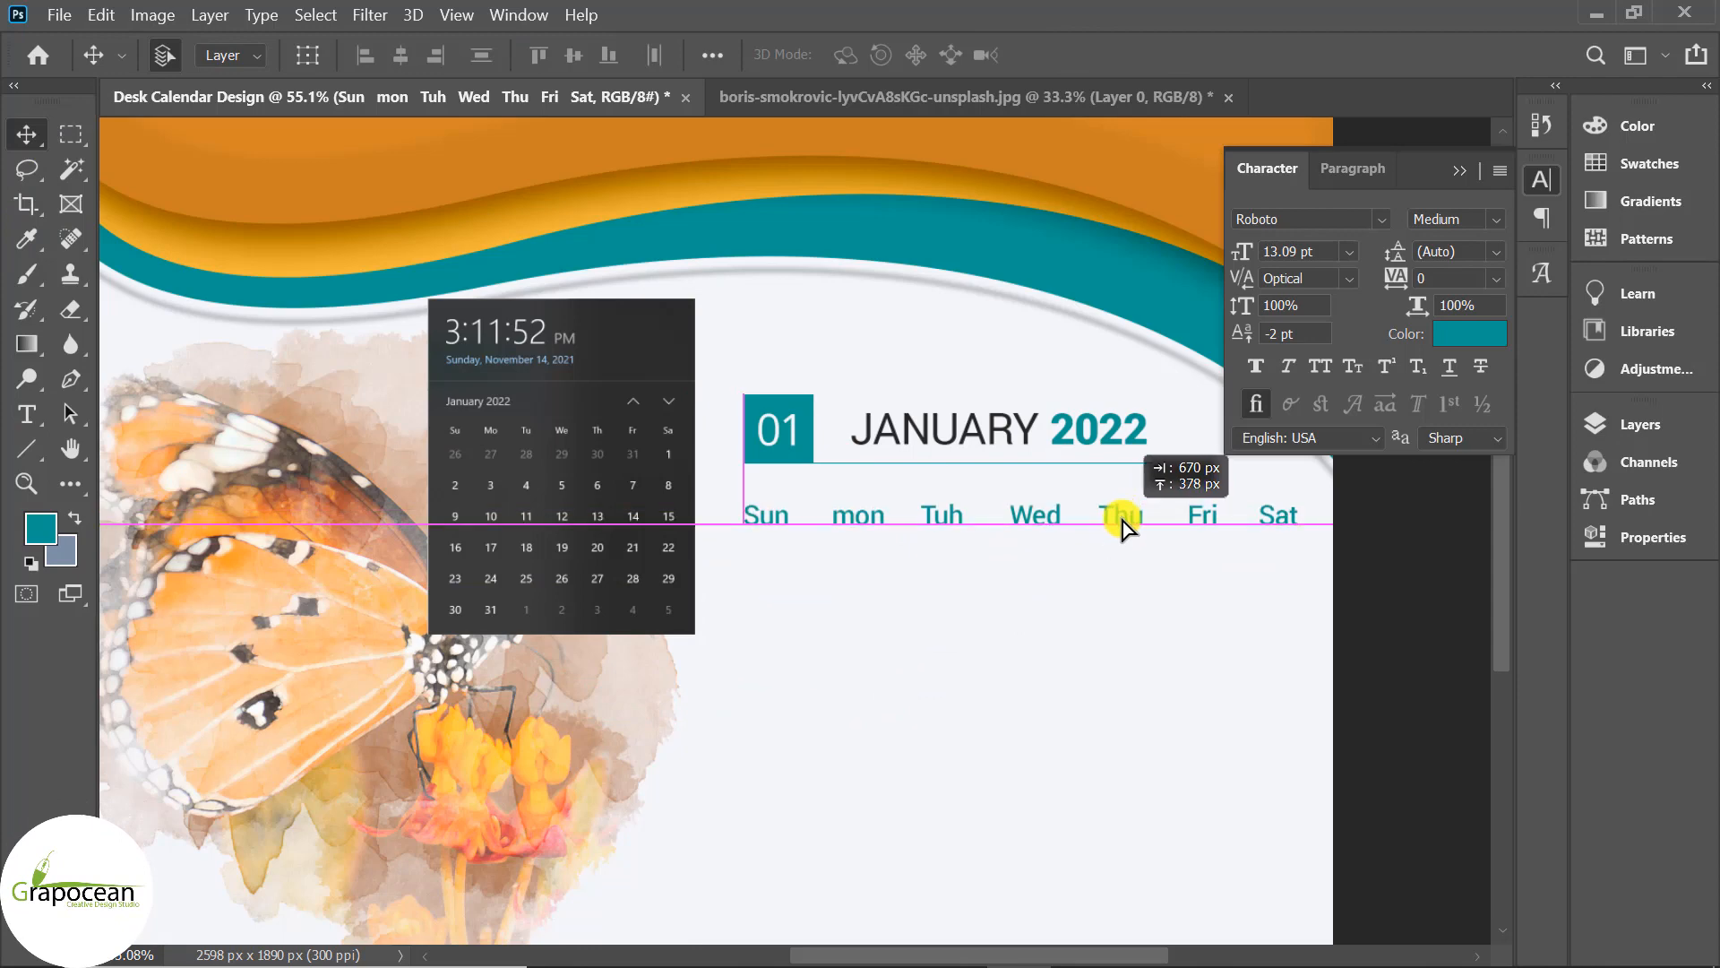
type("26")
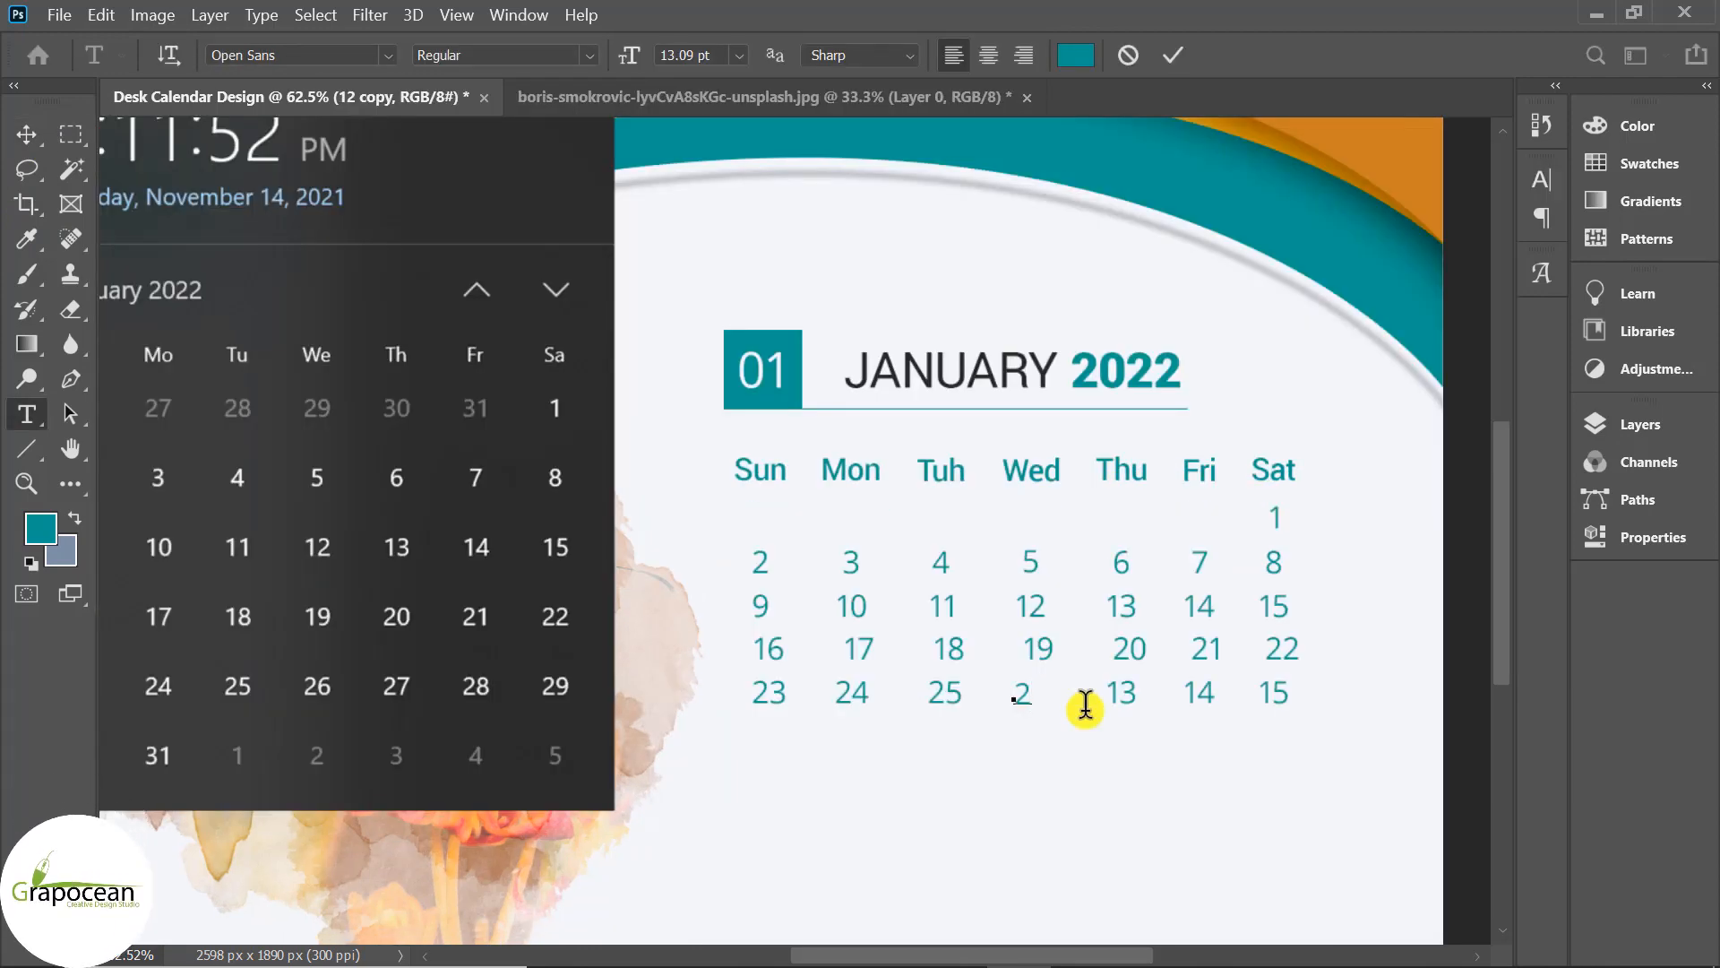
Correct the last-row dates under Fri and Sat to 28 and 29.
left_click(31, 133)
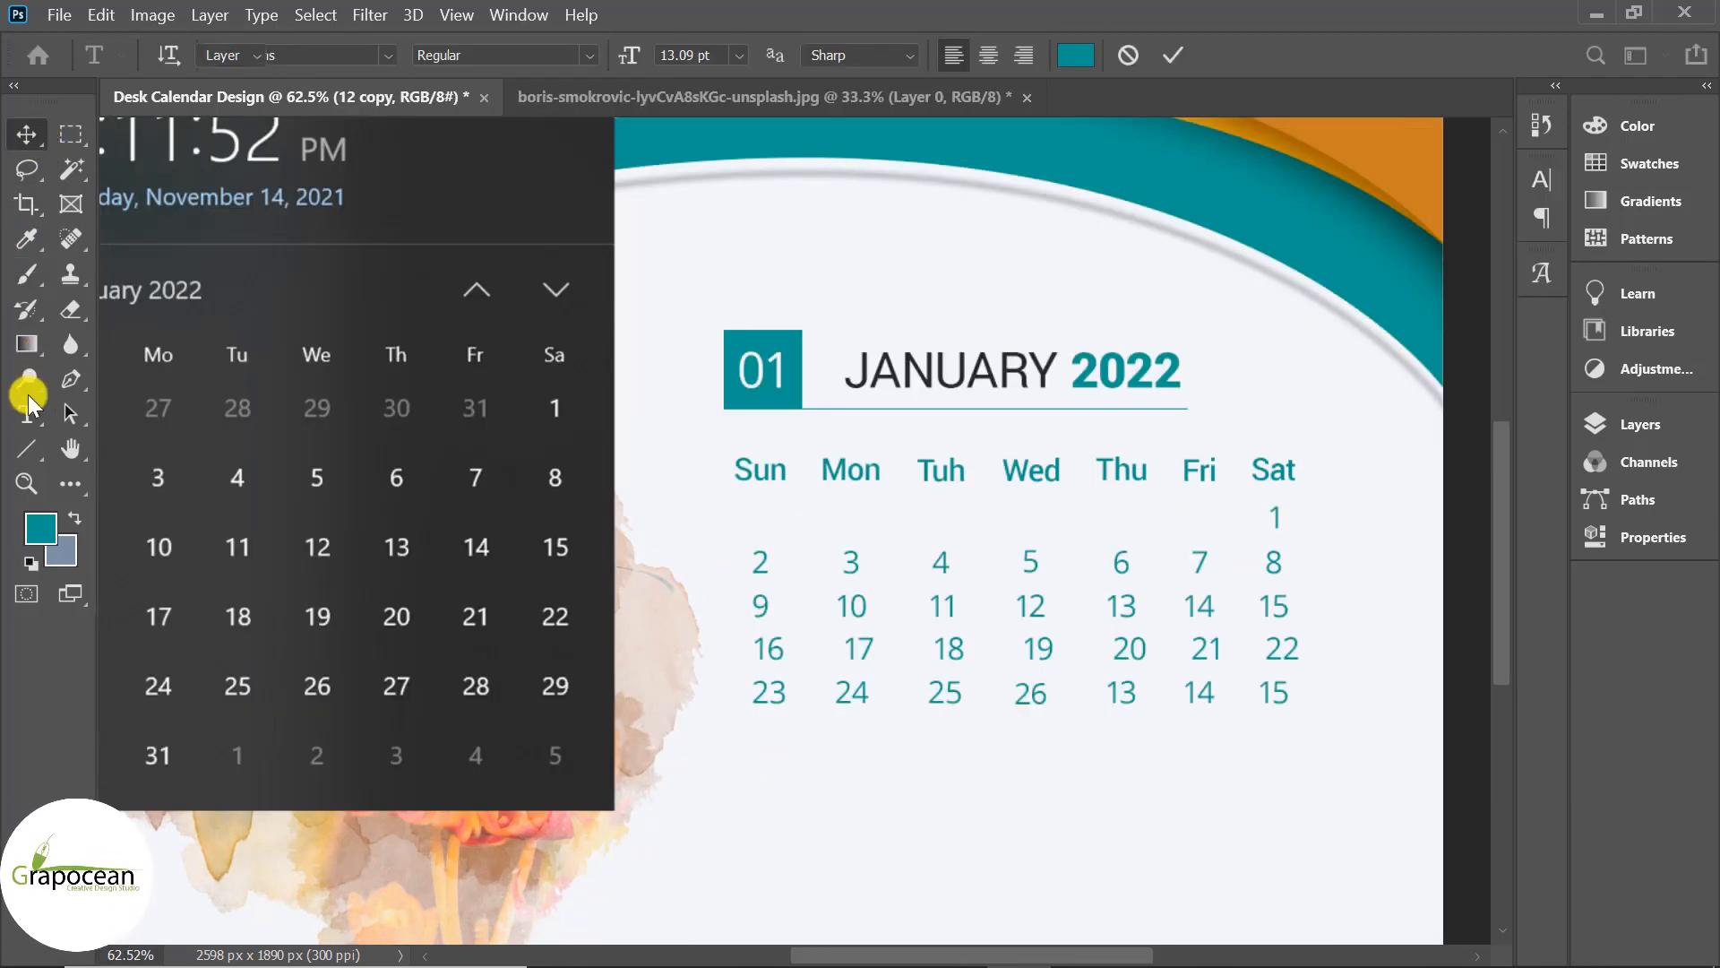
left_click(26, 413)
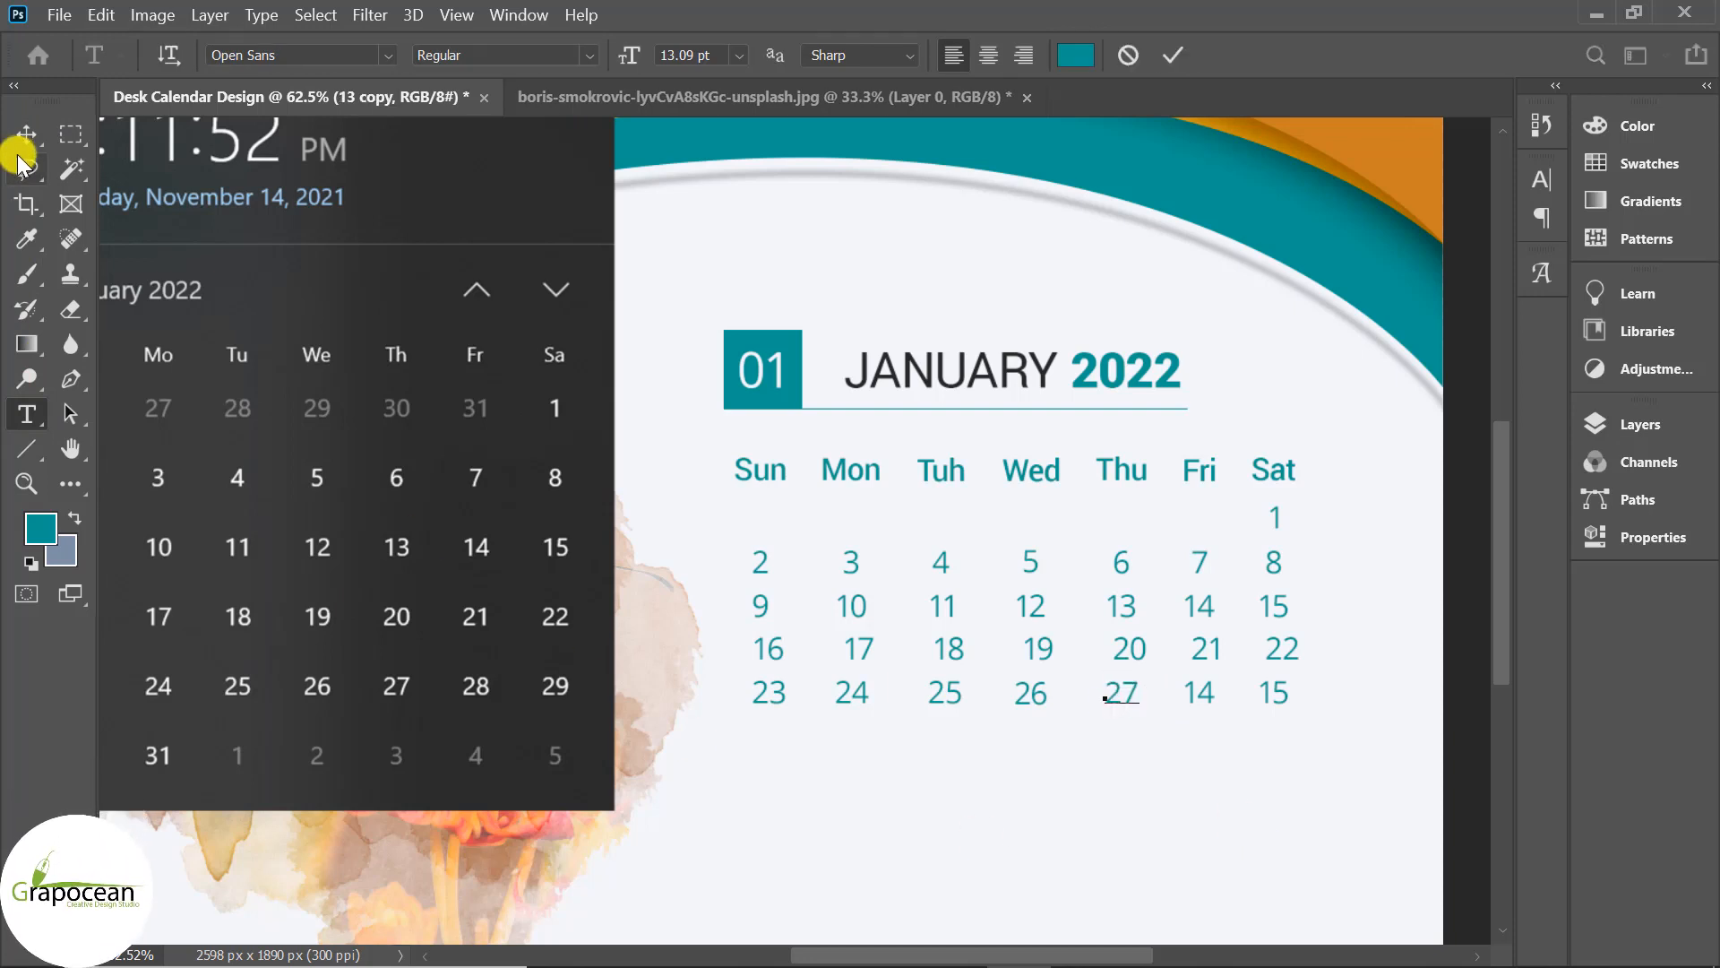
left_click(25, 394)
left_click_drag(1185, 693, 1223, 697)
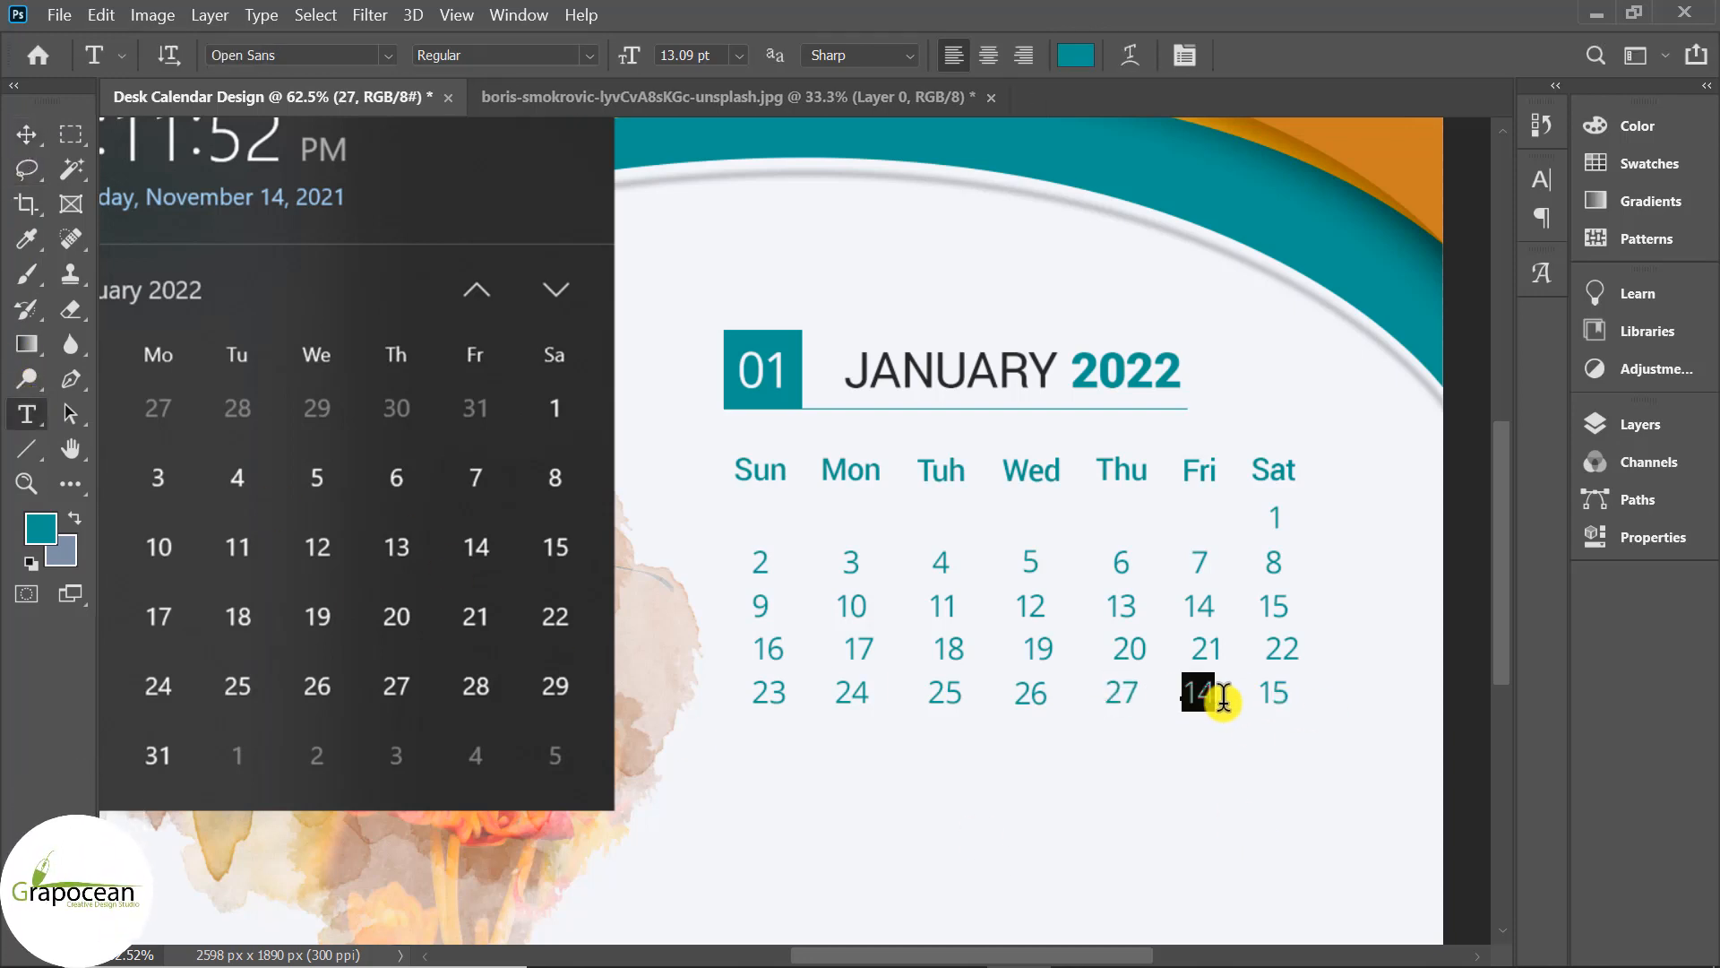
type("28")
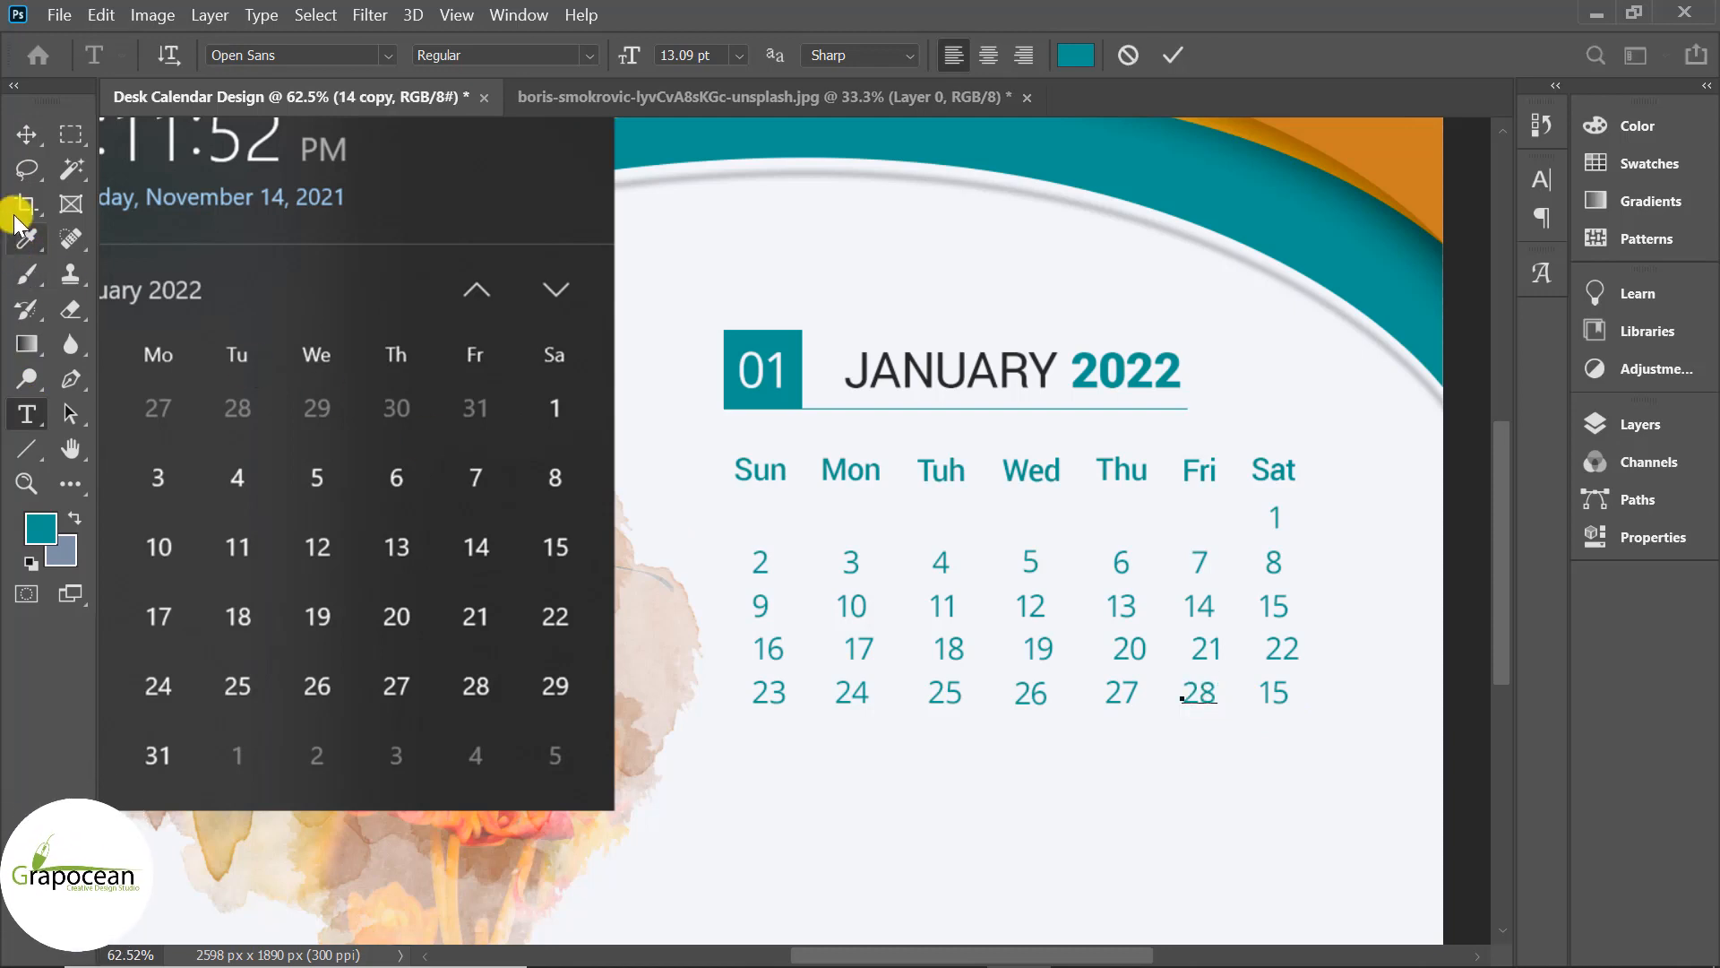
left_click_drag(1264, 691, 1344, 702)
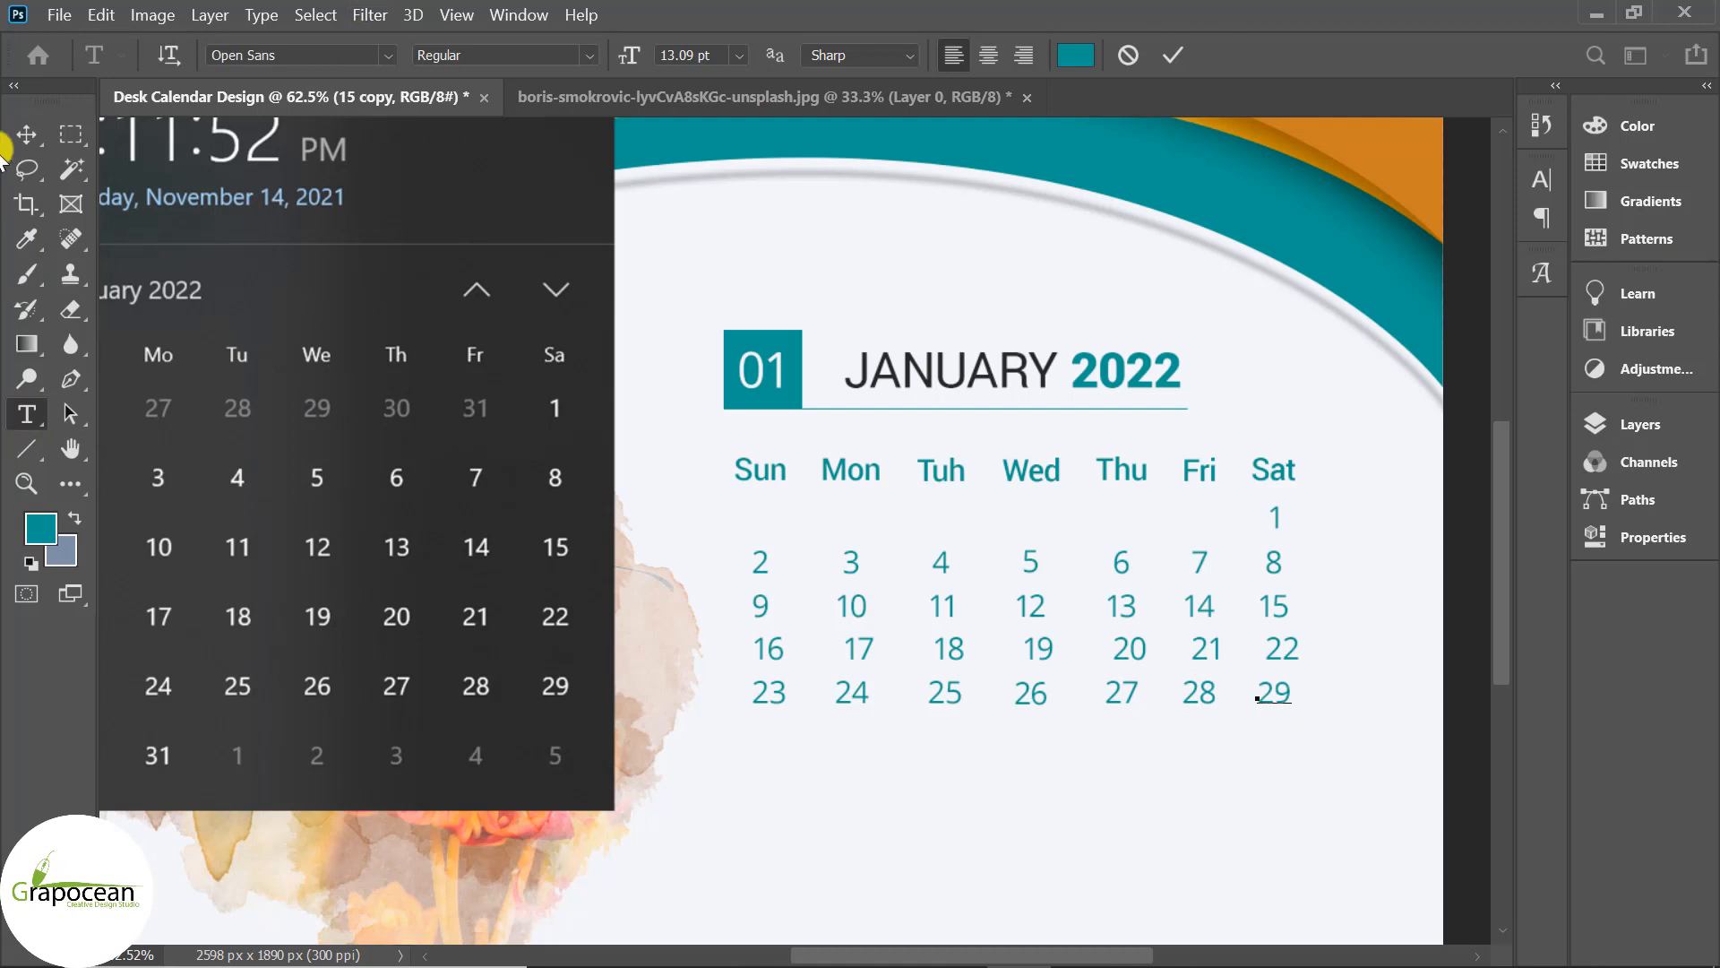
type("29")
left_click(25, 134)
Duplicate the last row downward and change its first dates to 30 and 31.
left_click_drag(1335, 744, 968, 781)
left_click(27, 414)
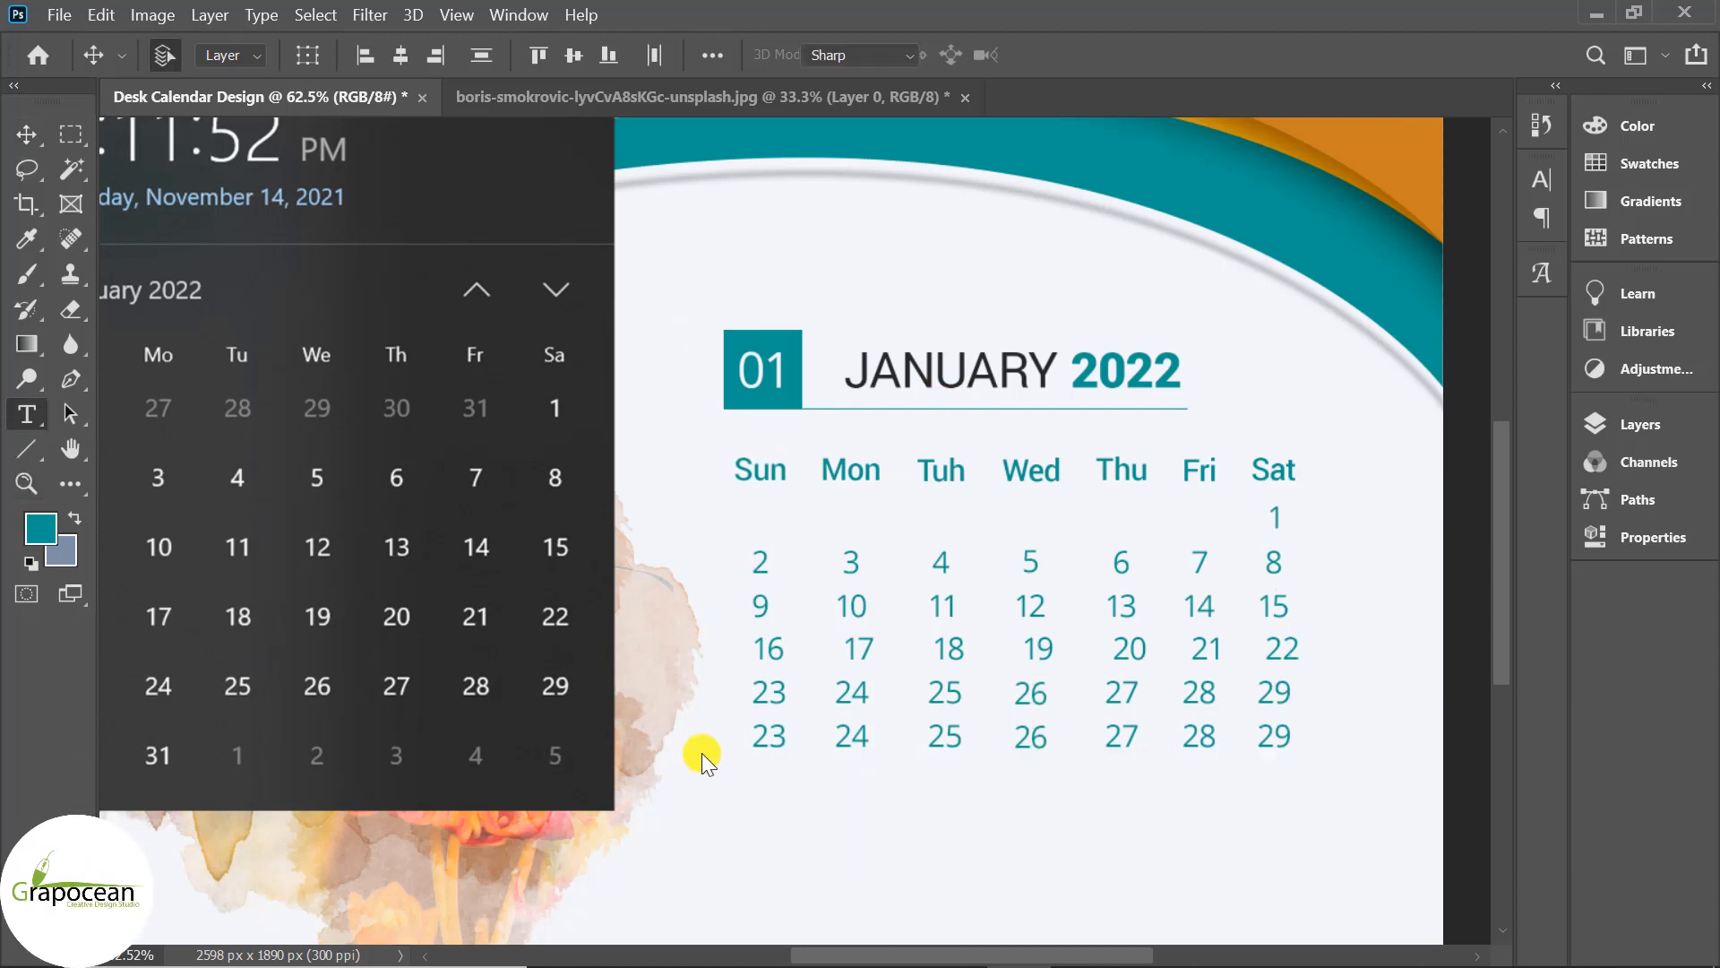
double_click(782, 735)
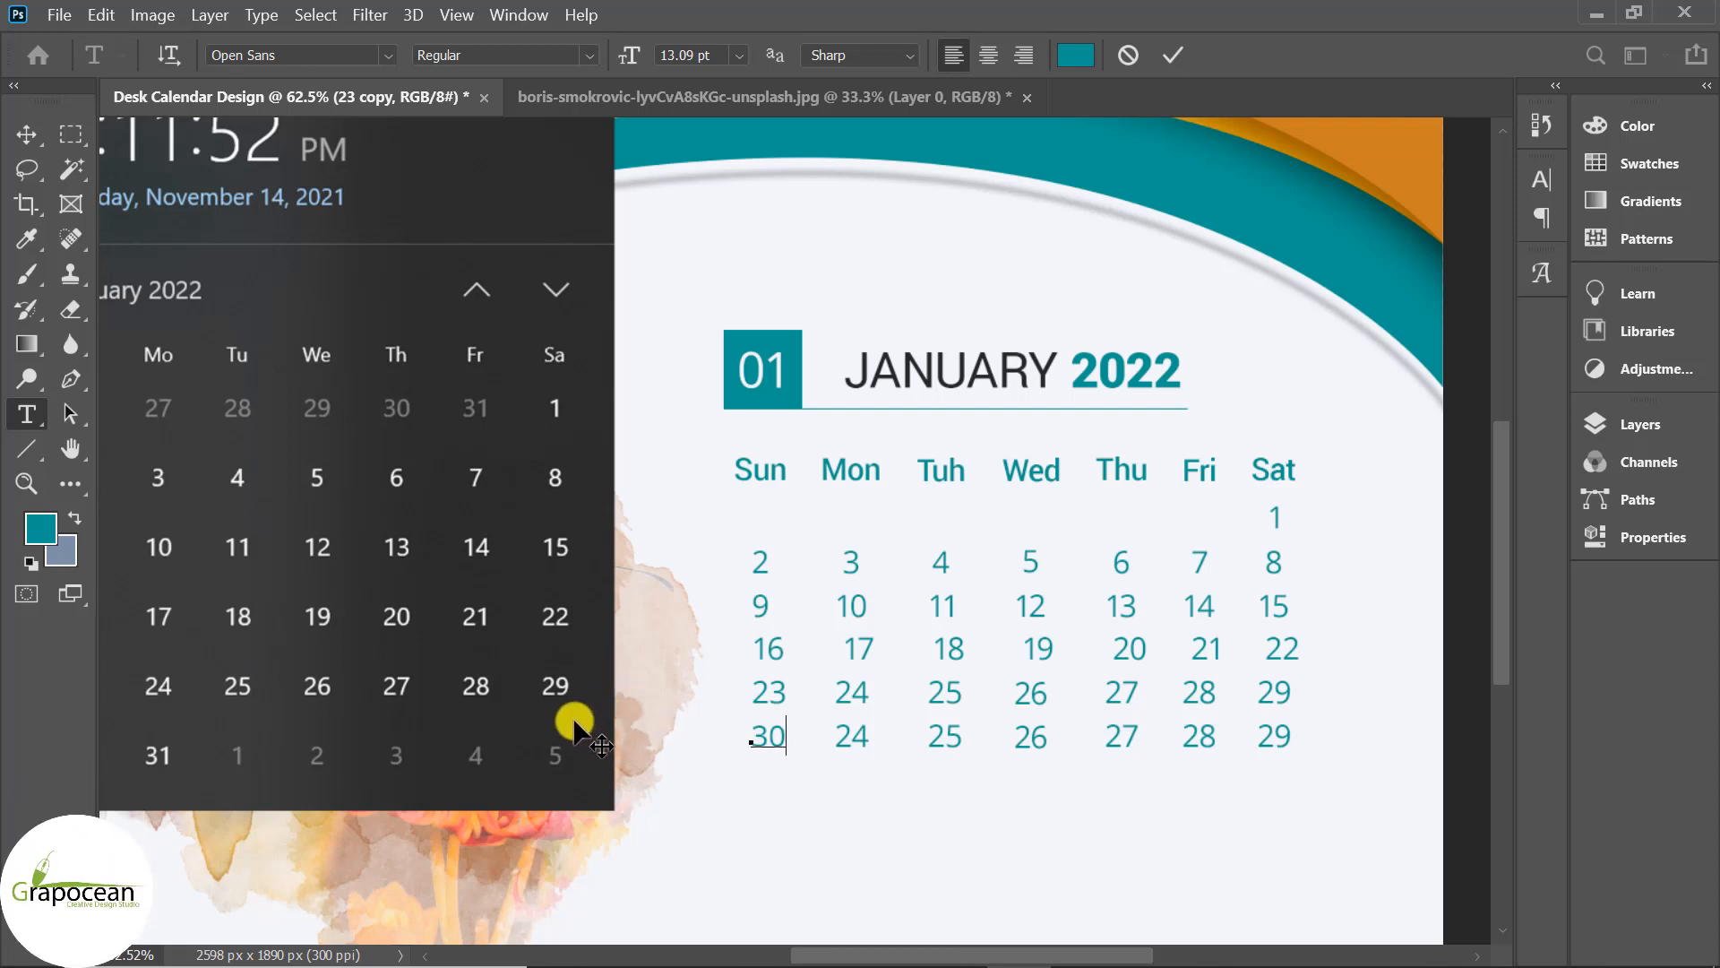
double_click(851, 733)
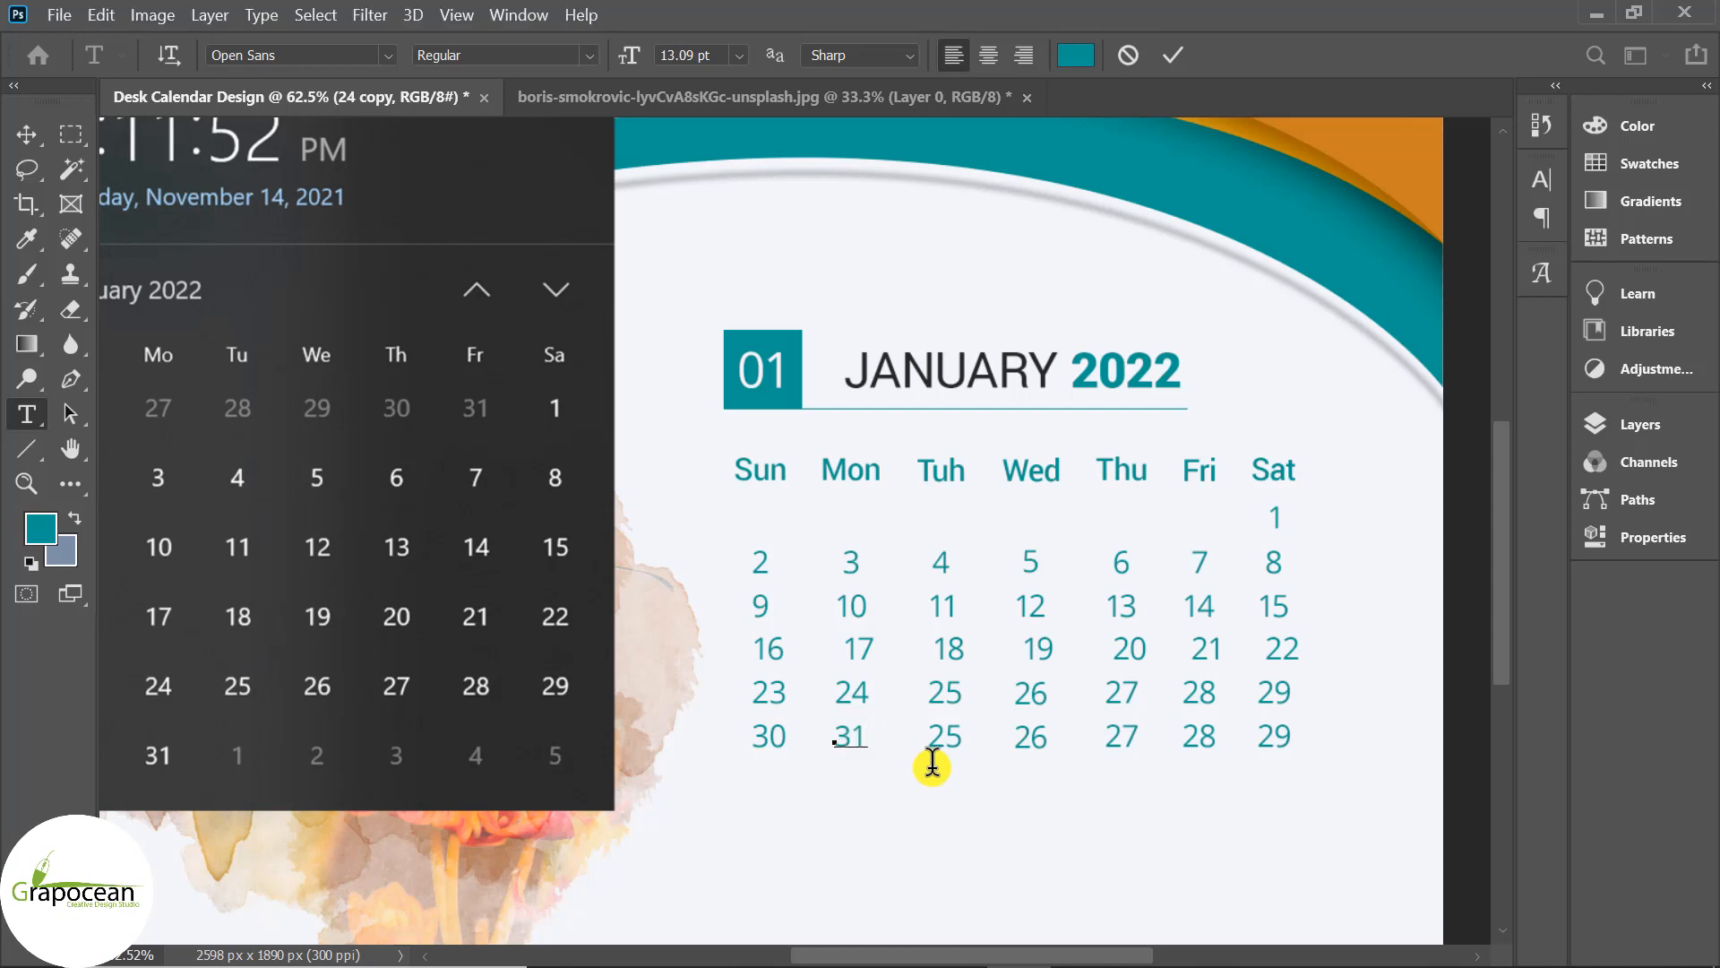
left_click(22, 132)
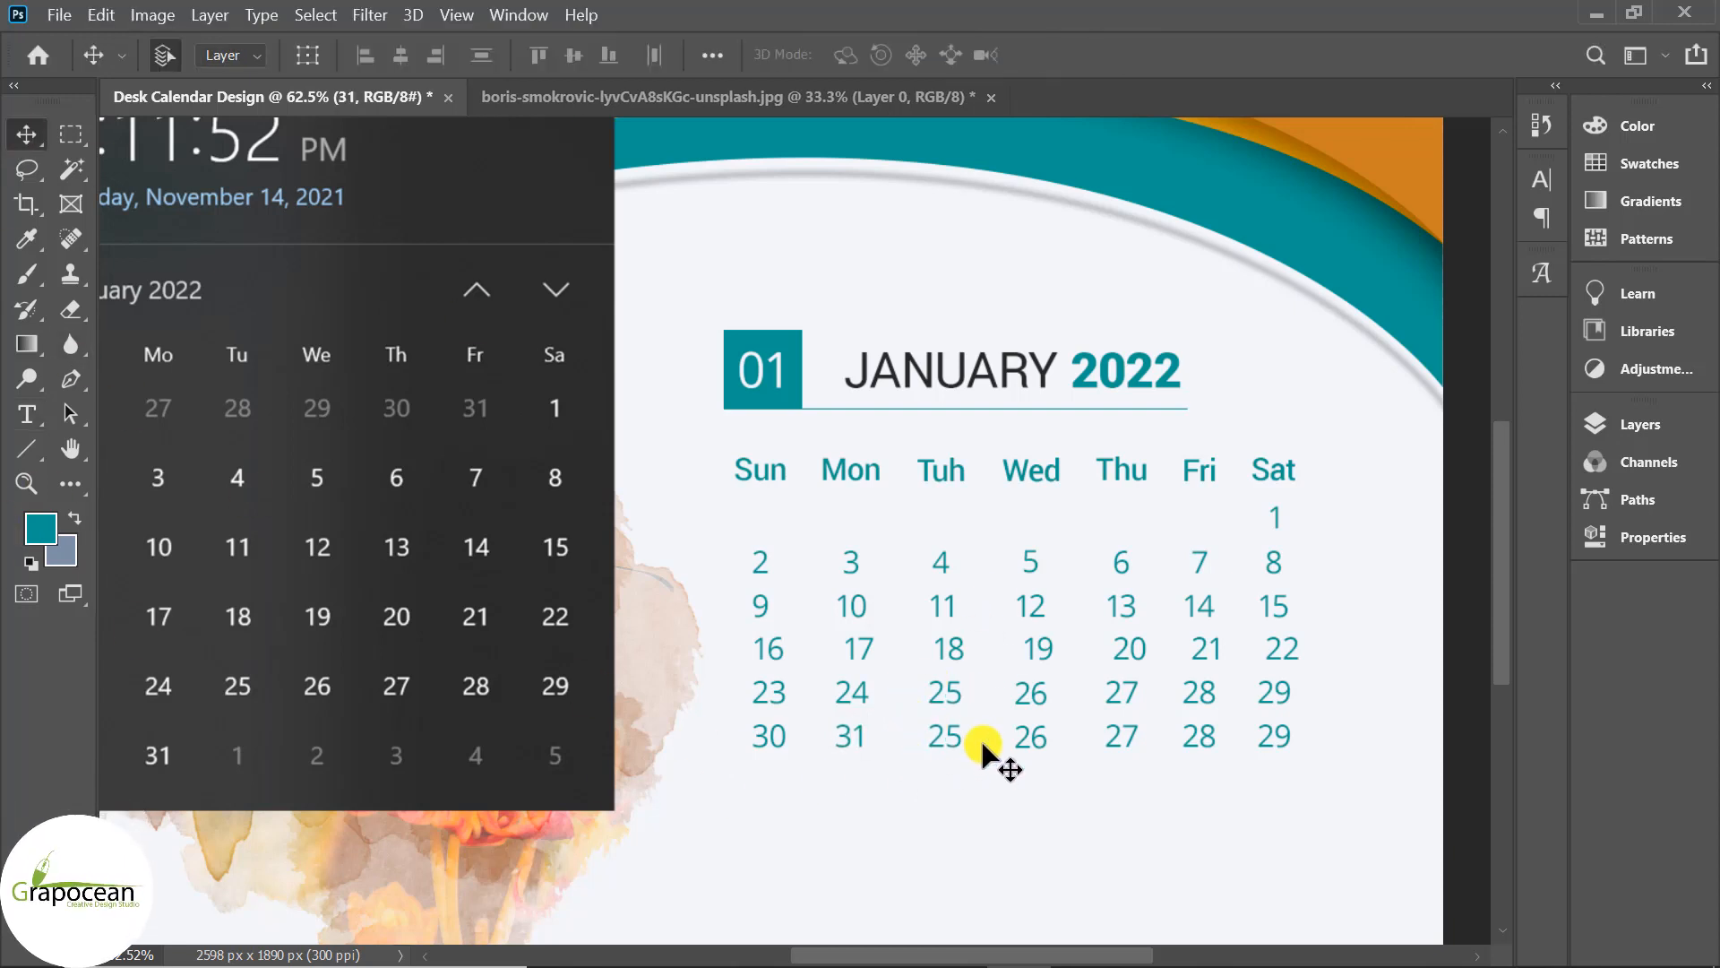
Delete the leftover 25–29 dates and centre-align the Sun through Thu date columns.
left_click_drag(1322, 772, 941, 743)
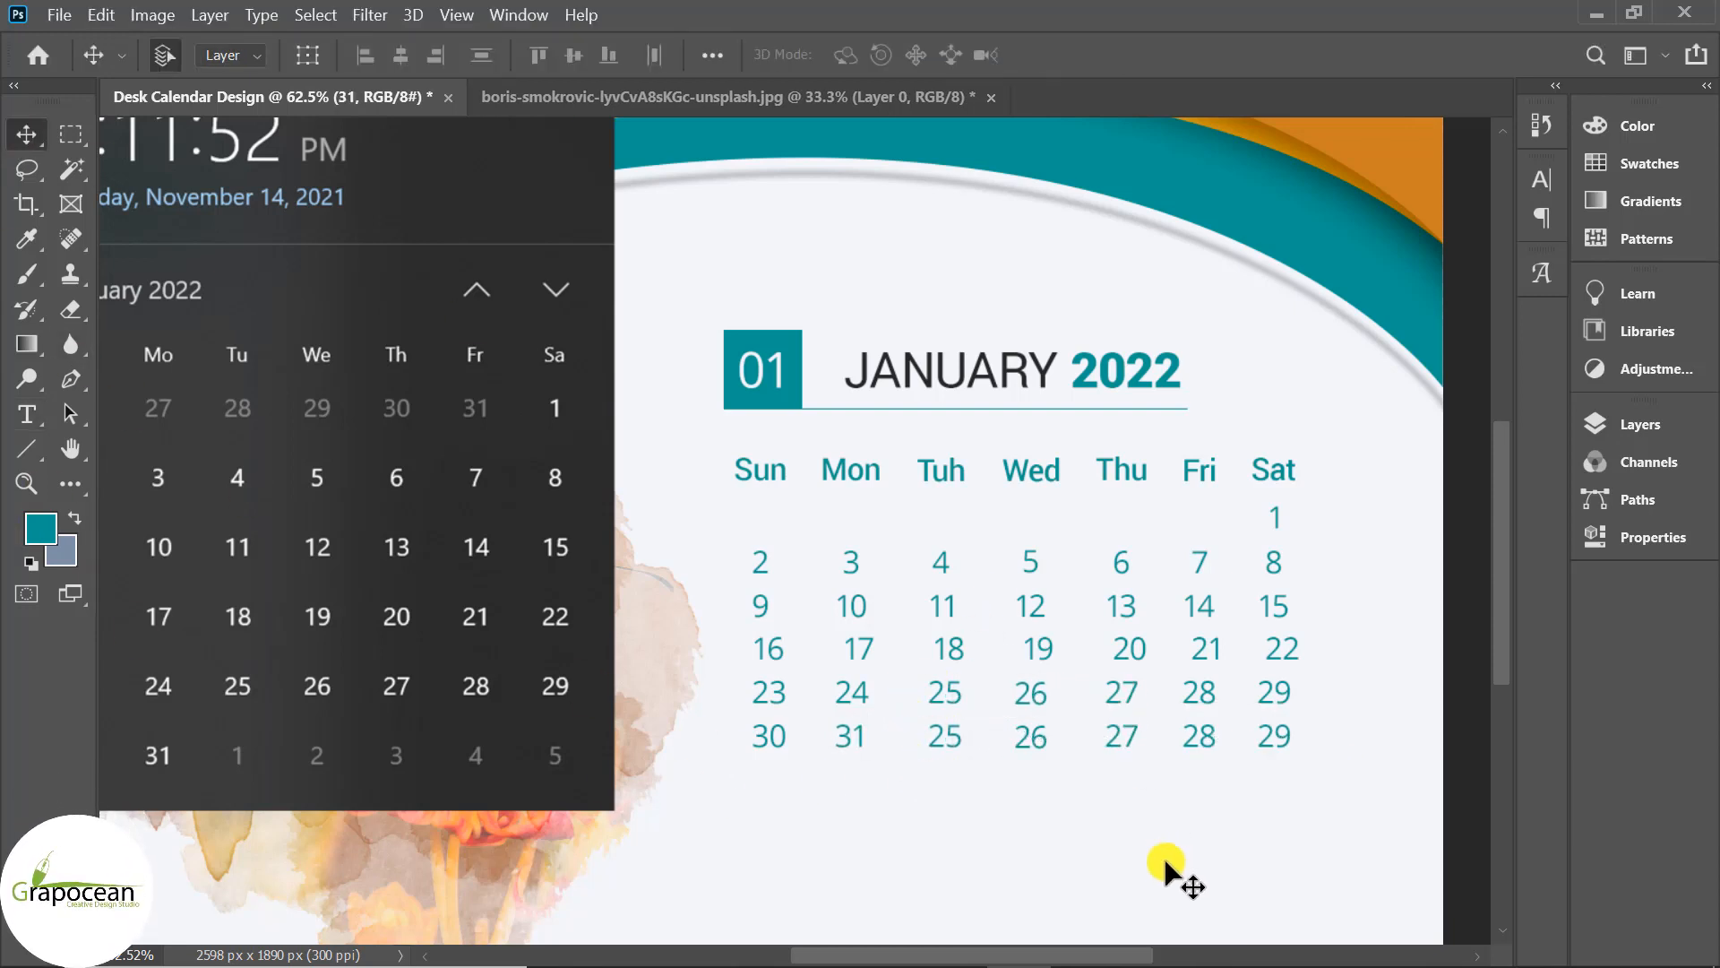
left_click_drag(793, 784, 731, 450)
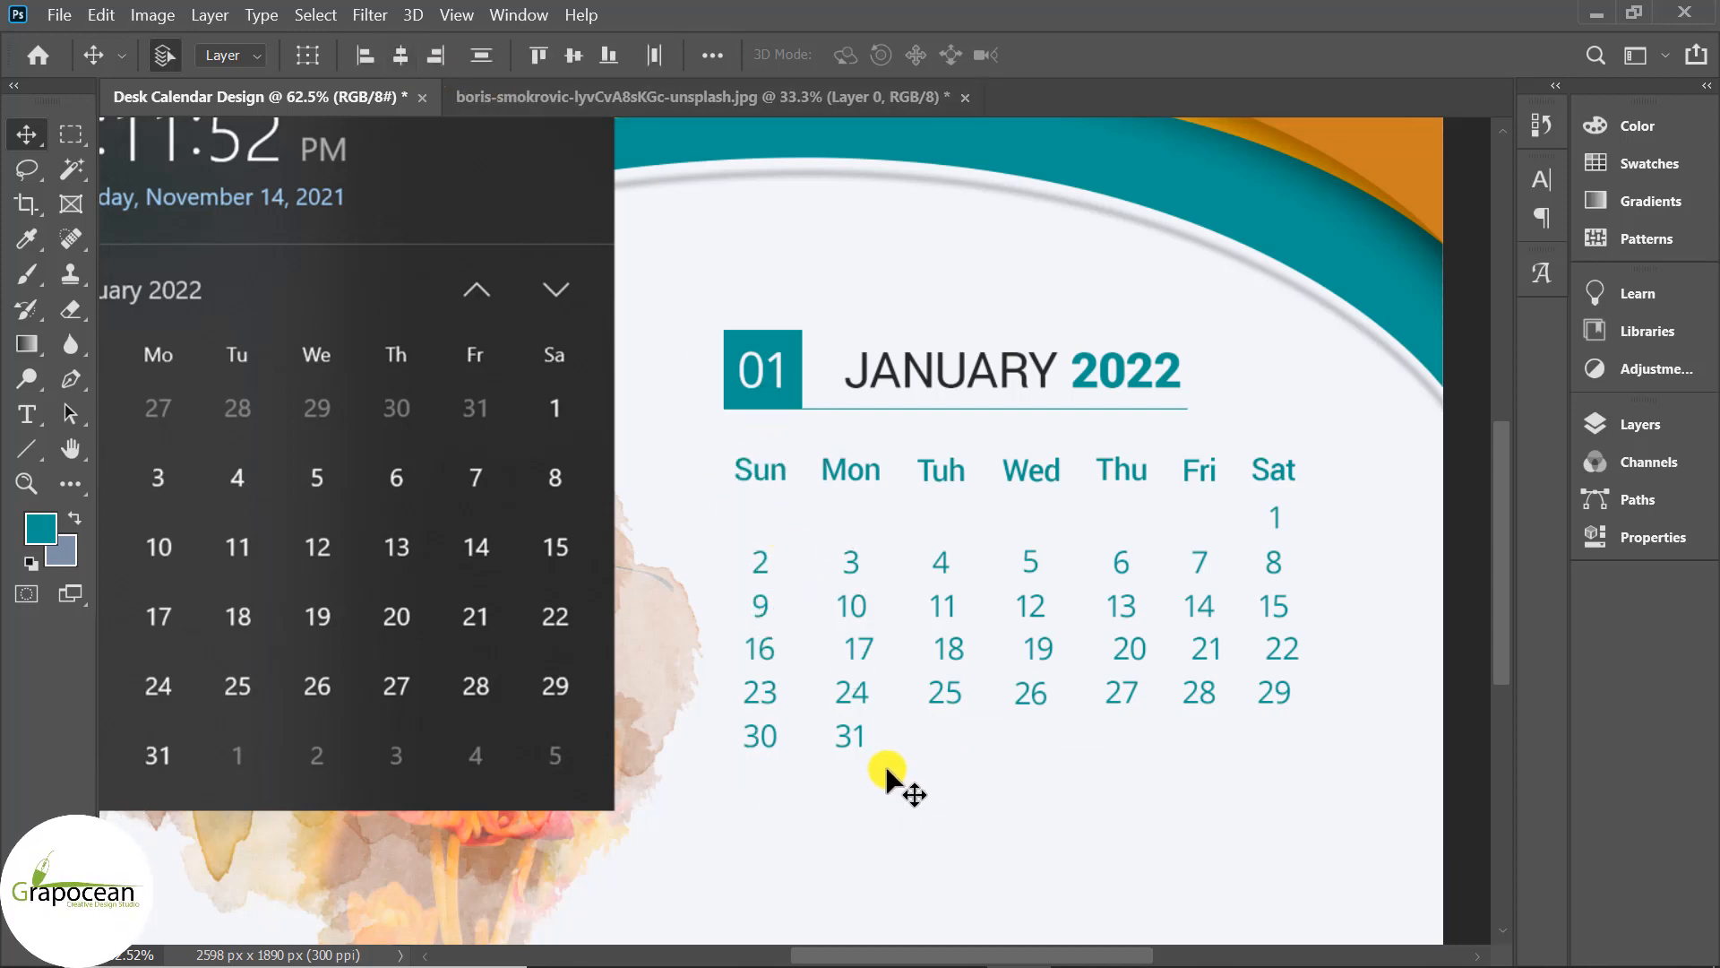
left_click_drag(887, 773, 832, 485)
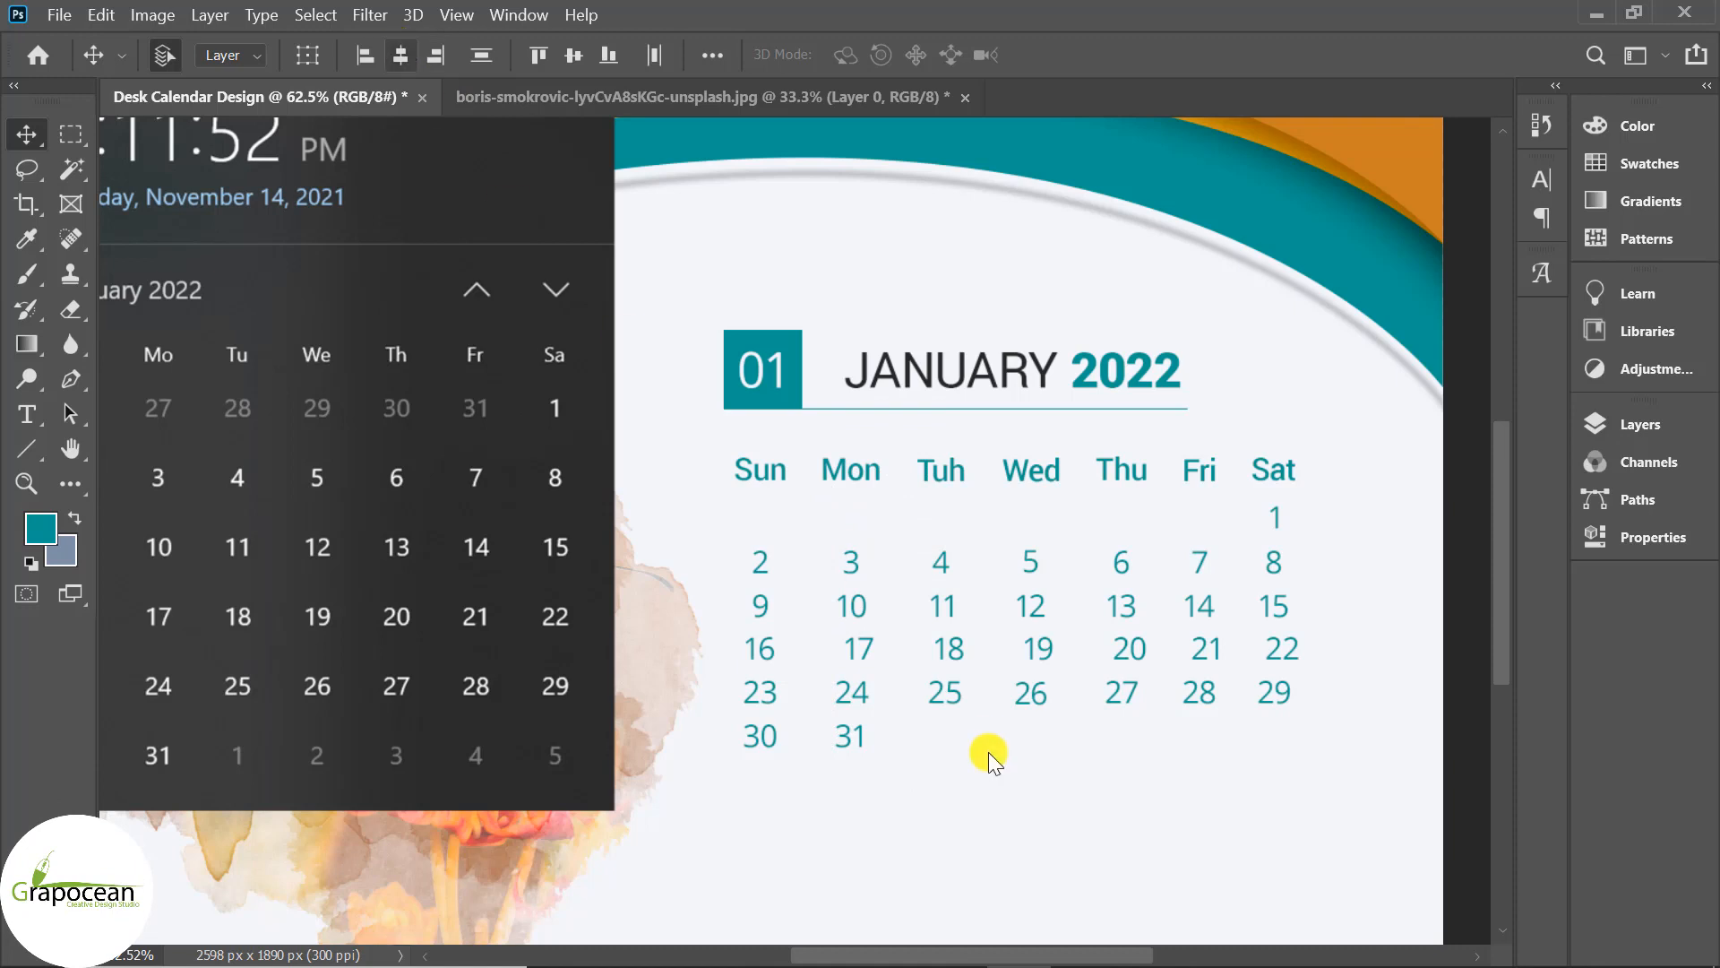
left_click_drag(972, 757, 923, 451)
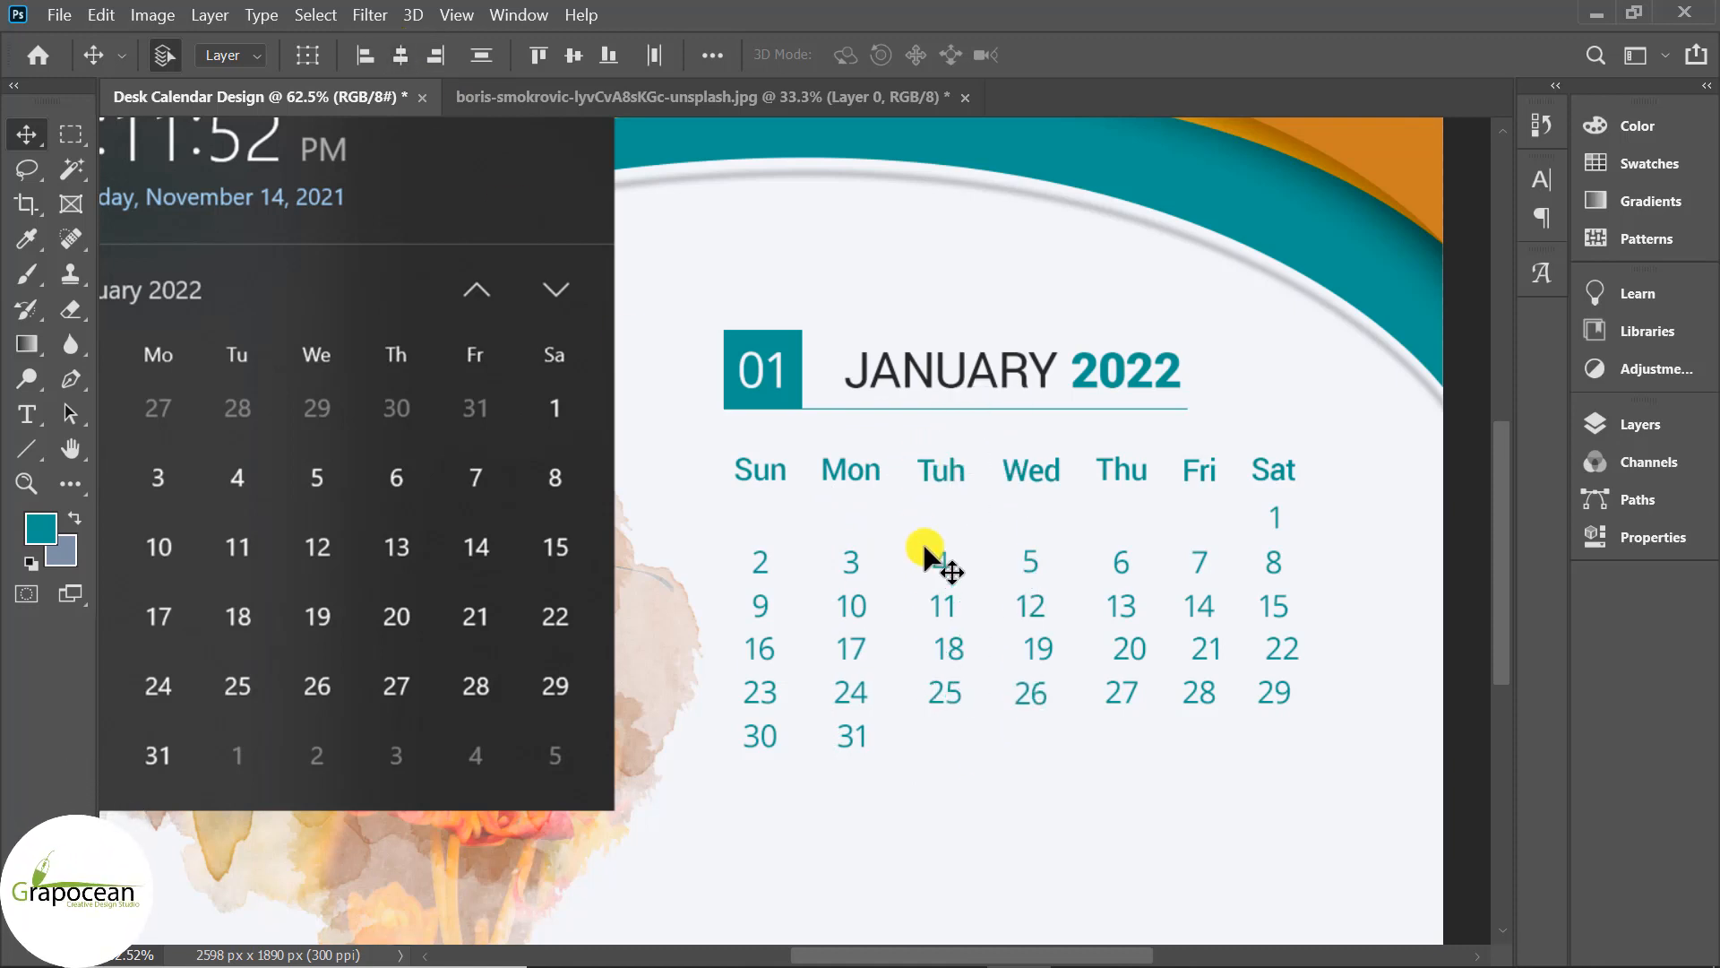
left_click_drag(1071, 764, 1018, 452)
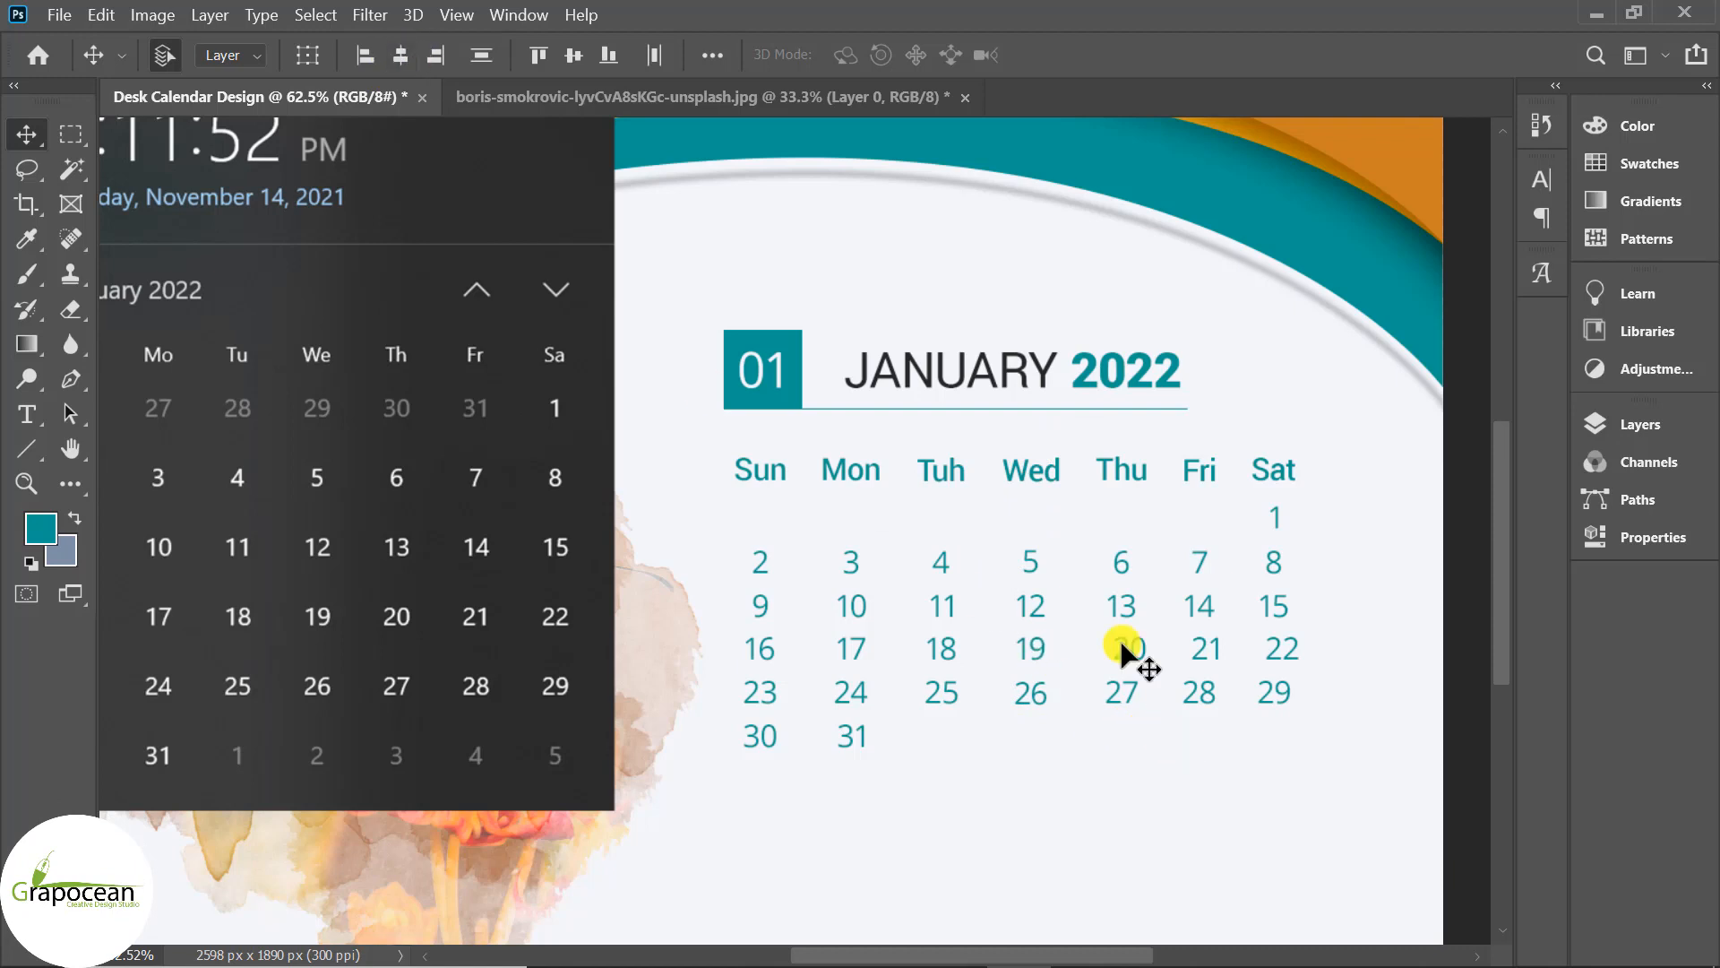
left_click_drag(1122, 650, 1102, 448)
left_click(402, 56)
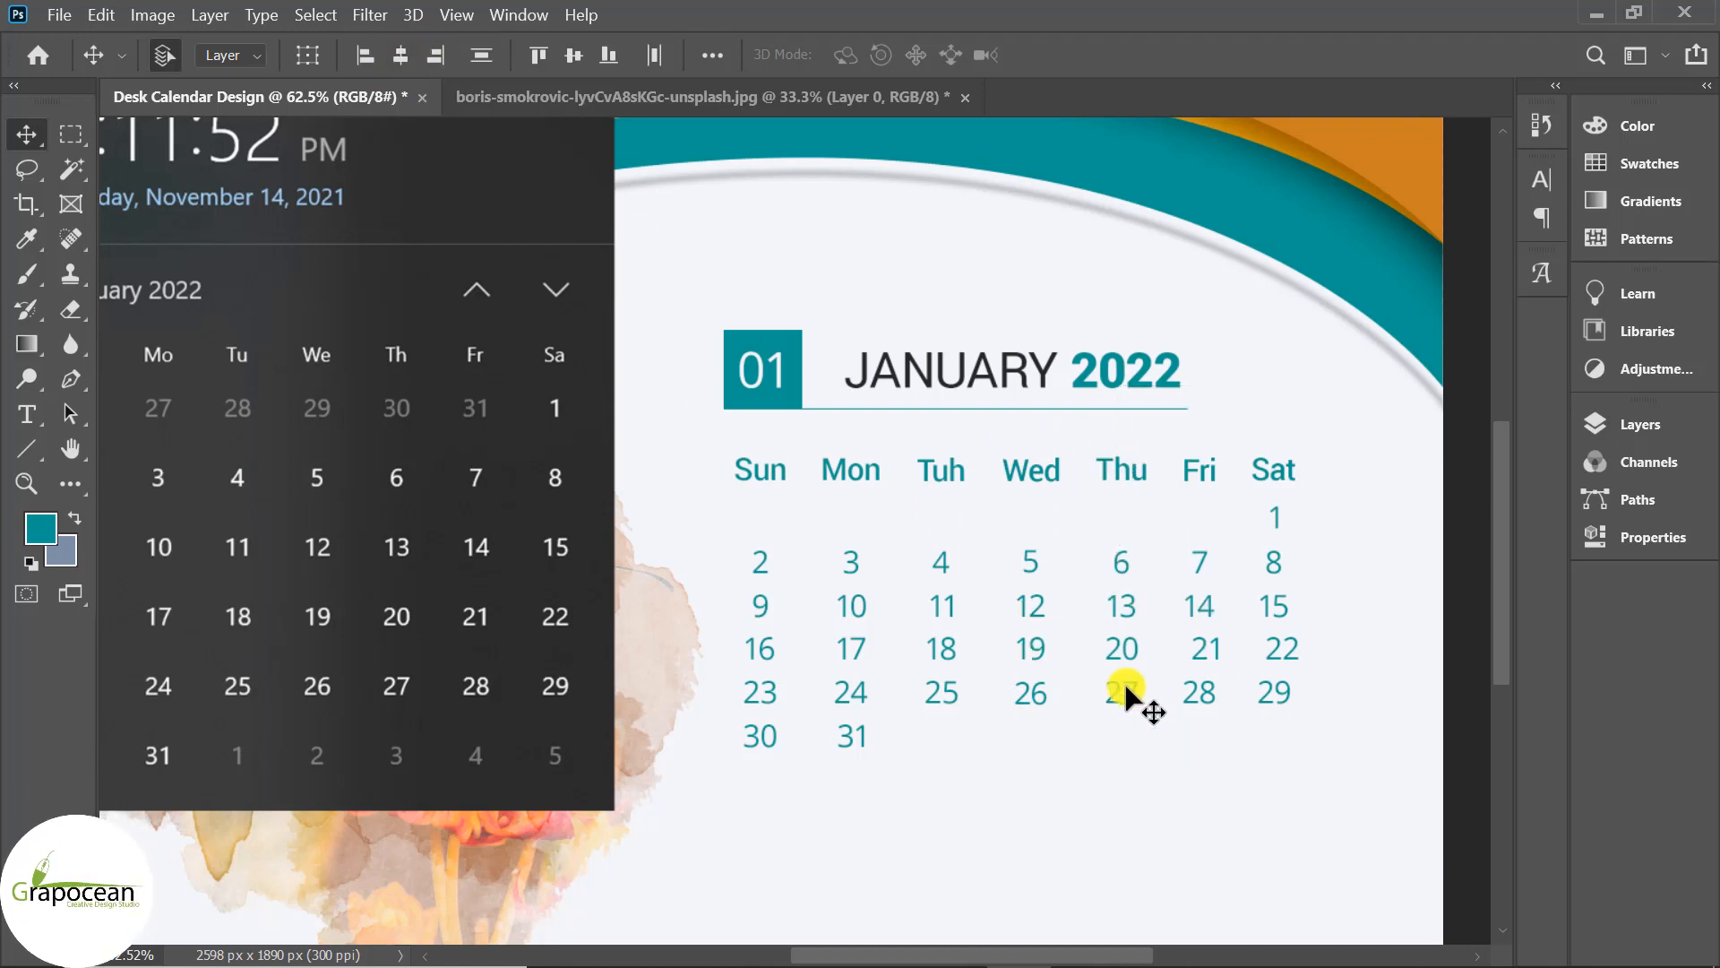
Centre-align the Fri and Sat date columns beneath their headings and hide the layers list.
left_click_drag(1236, 820, 1201, 488)
left_click(402, 56)
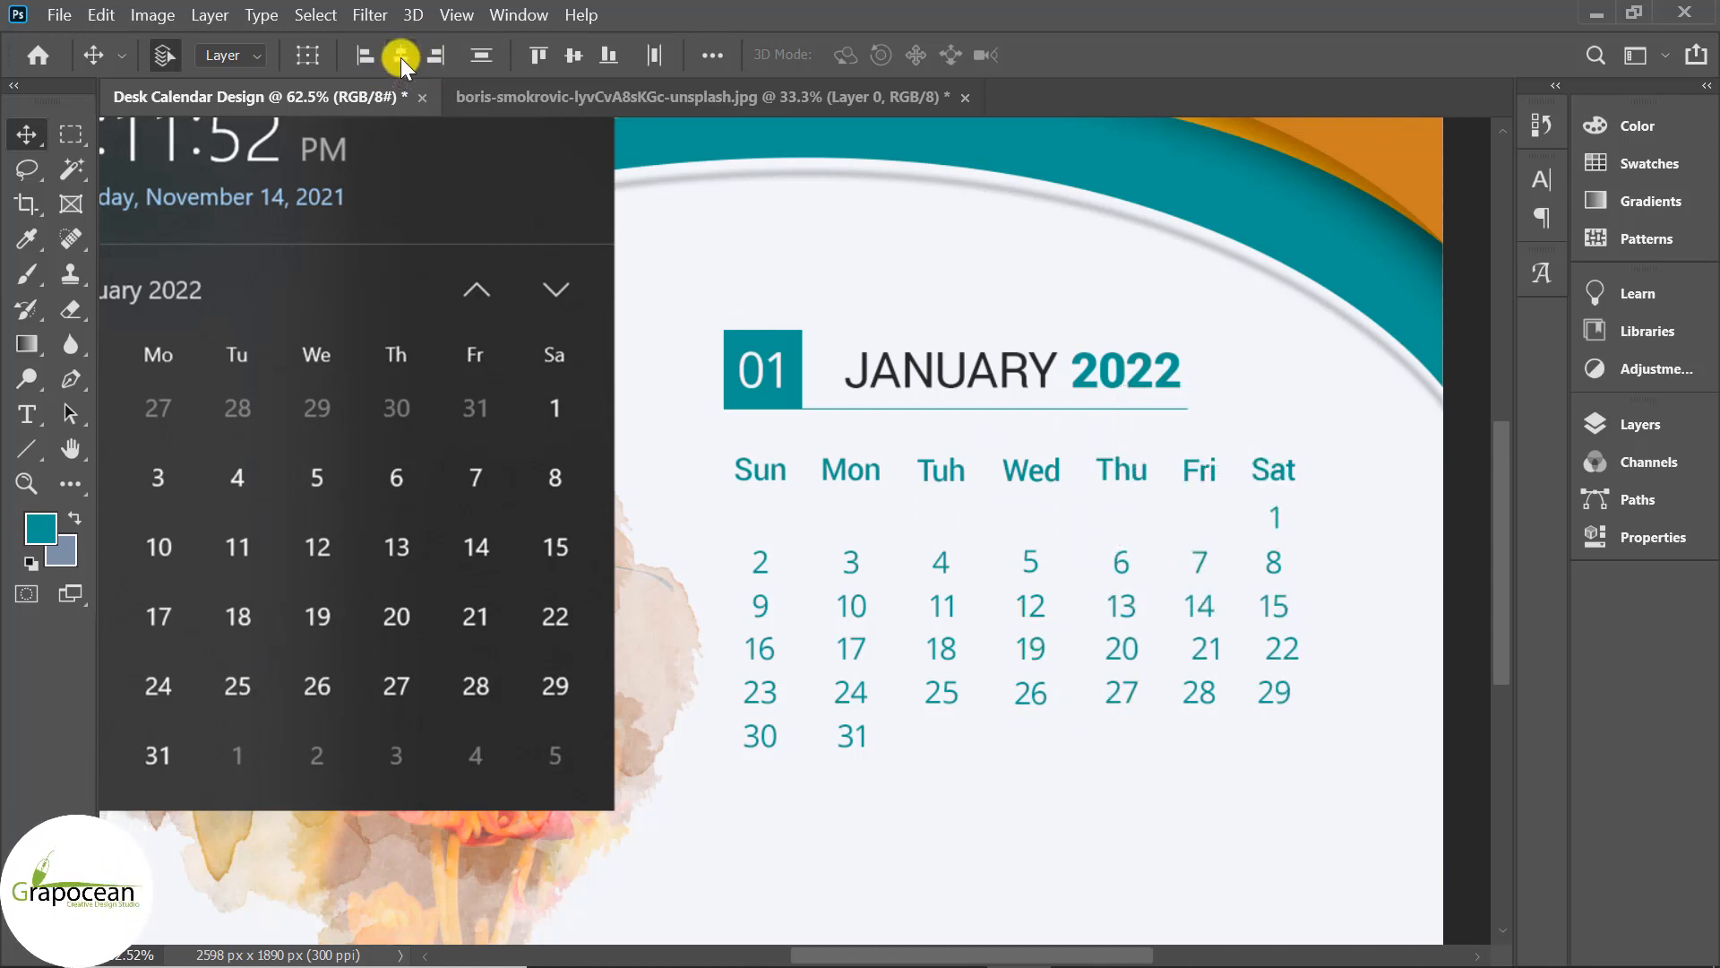
left_click_drag(1294, 749, 1279, 467)
left_click(402, 57)
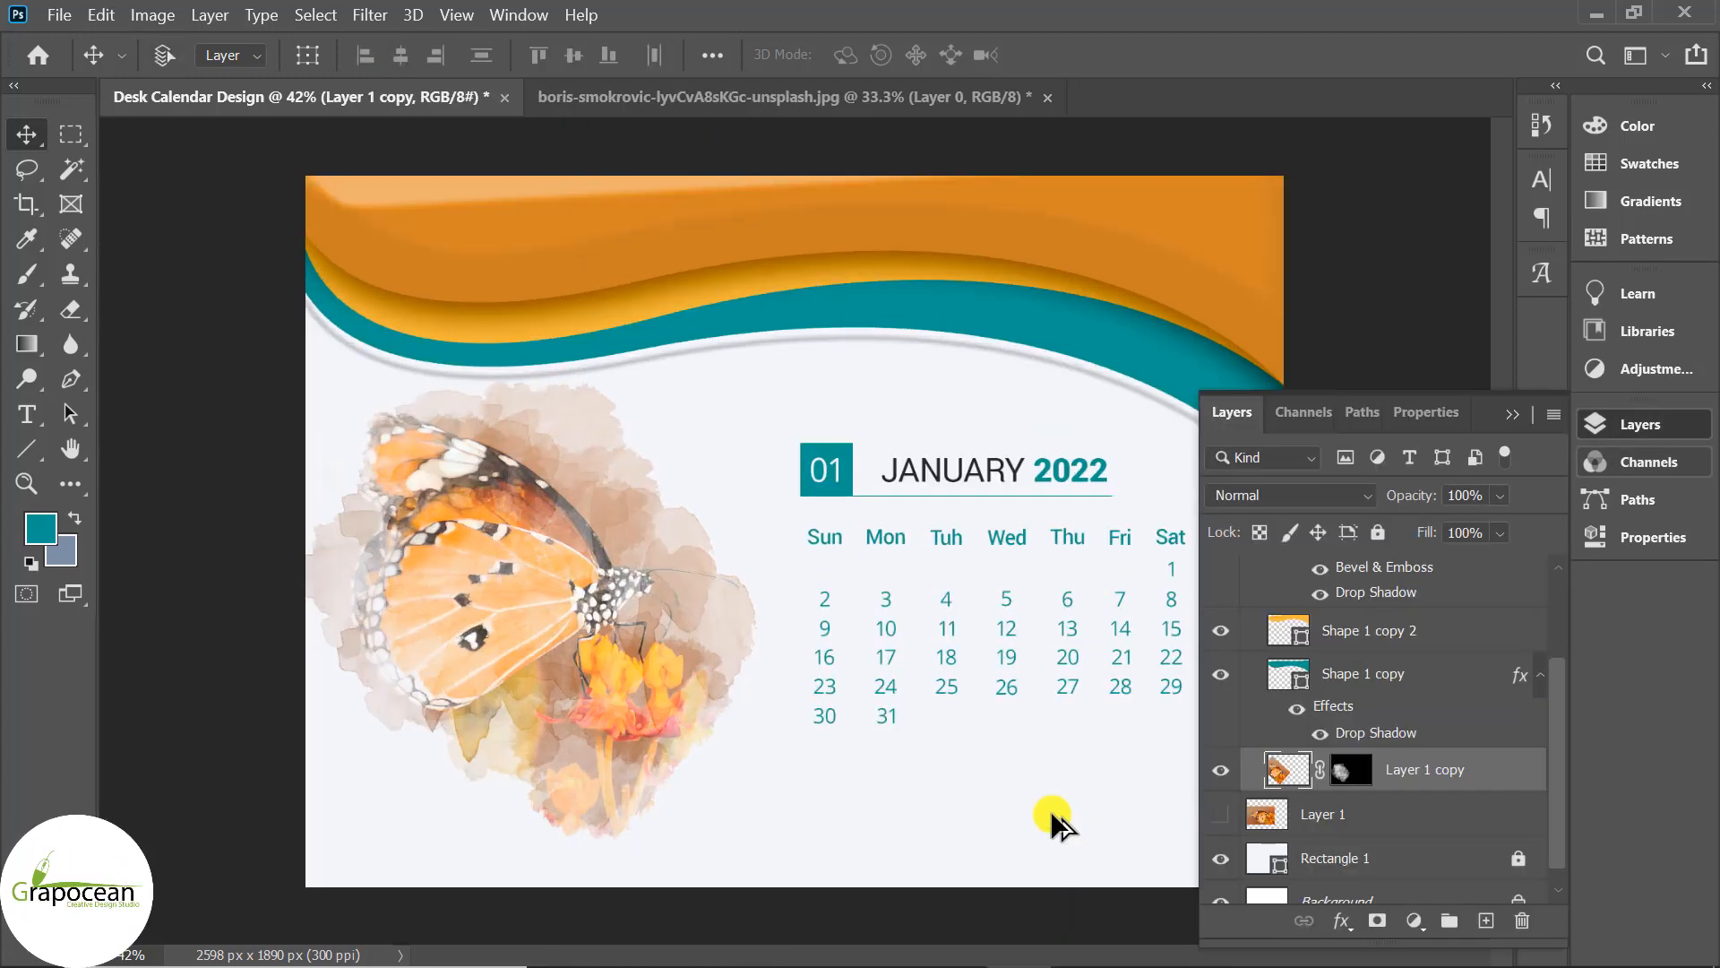
scroll(1038, 803, "up", 1)
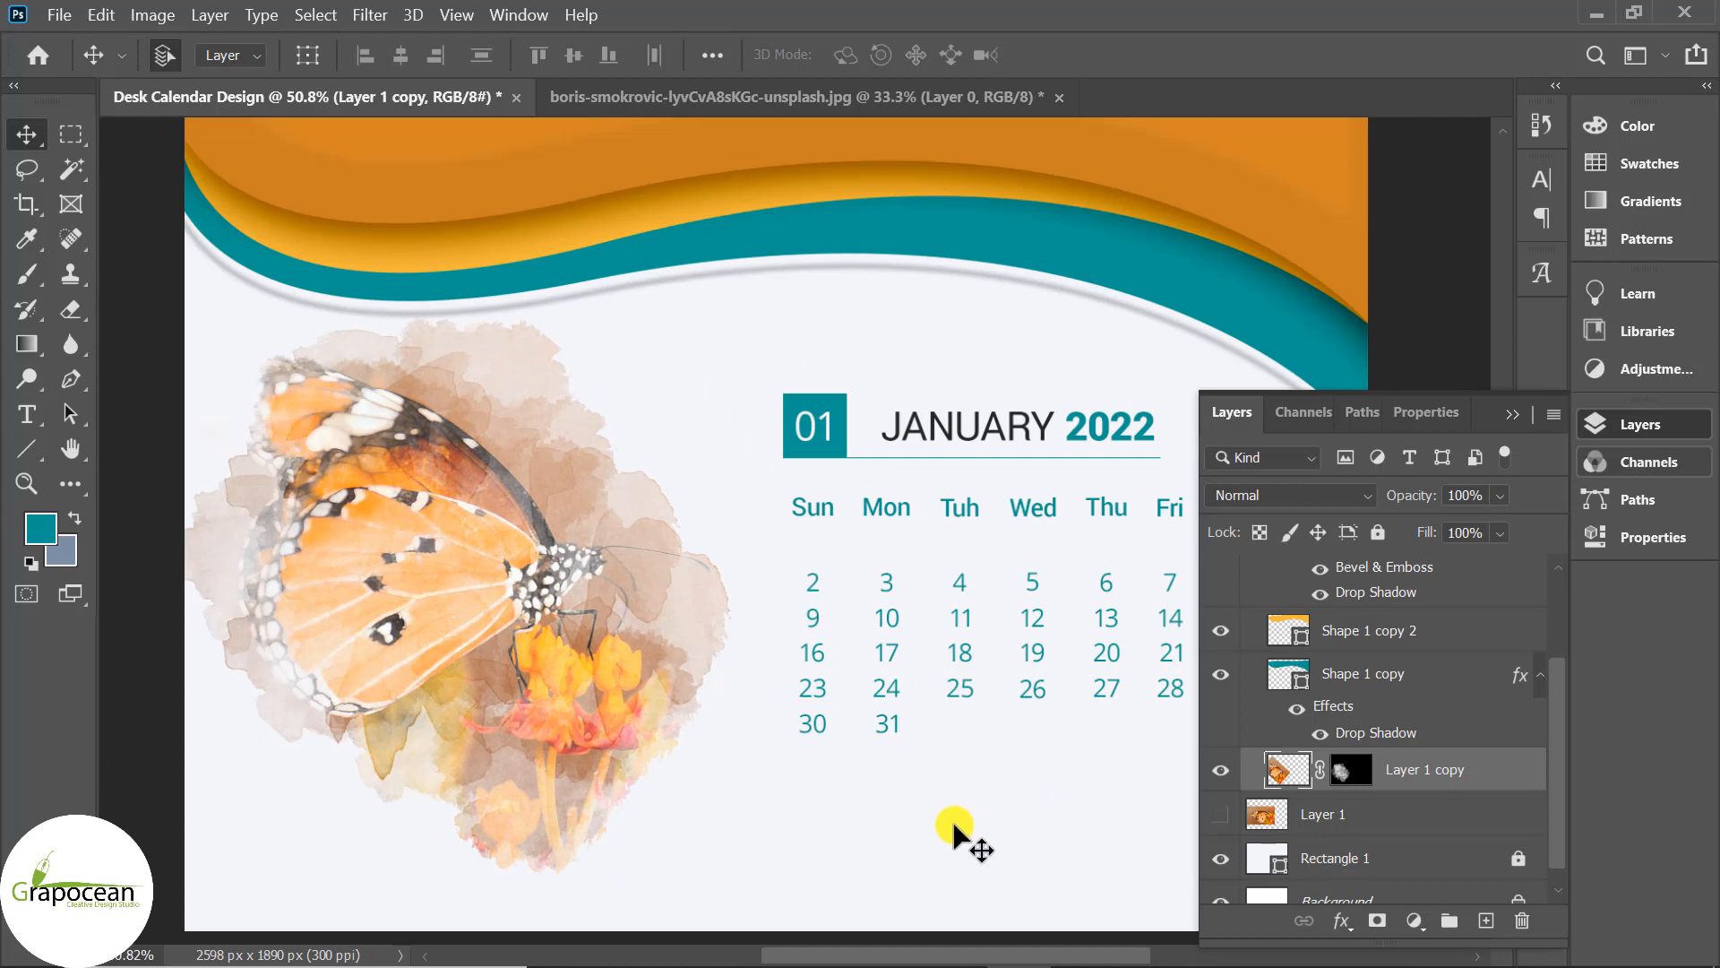
scroll(950, 819, "up", 1)
left_click(1512, 417)
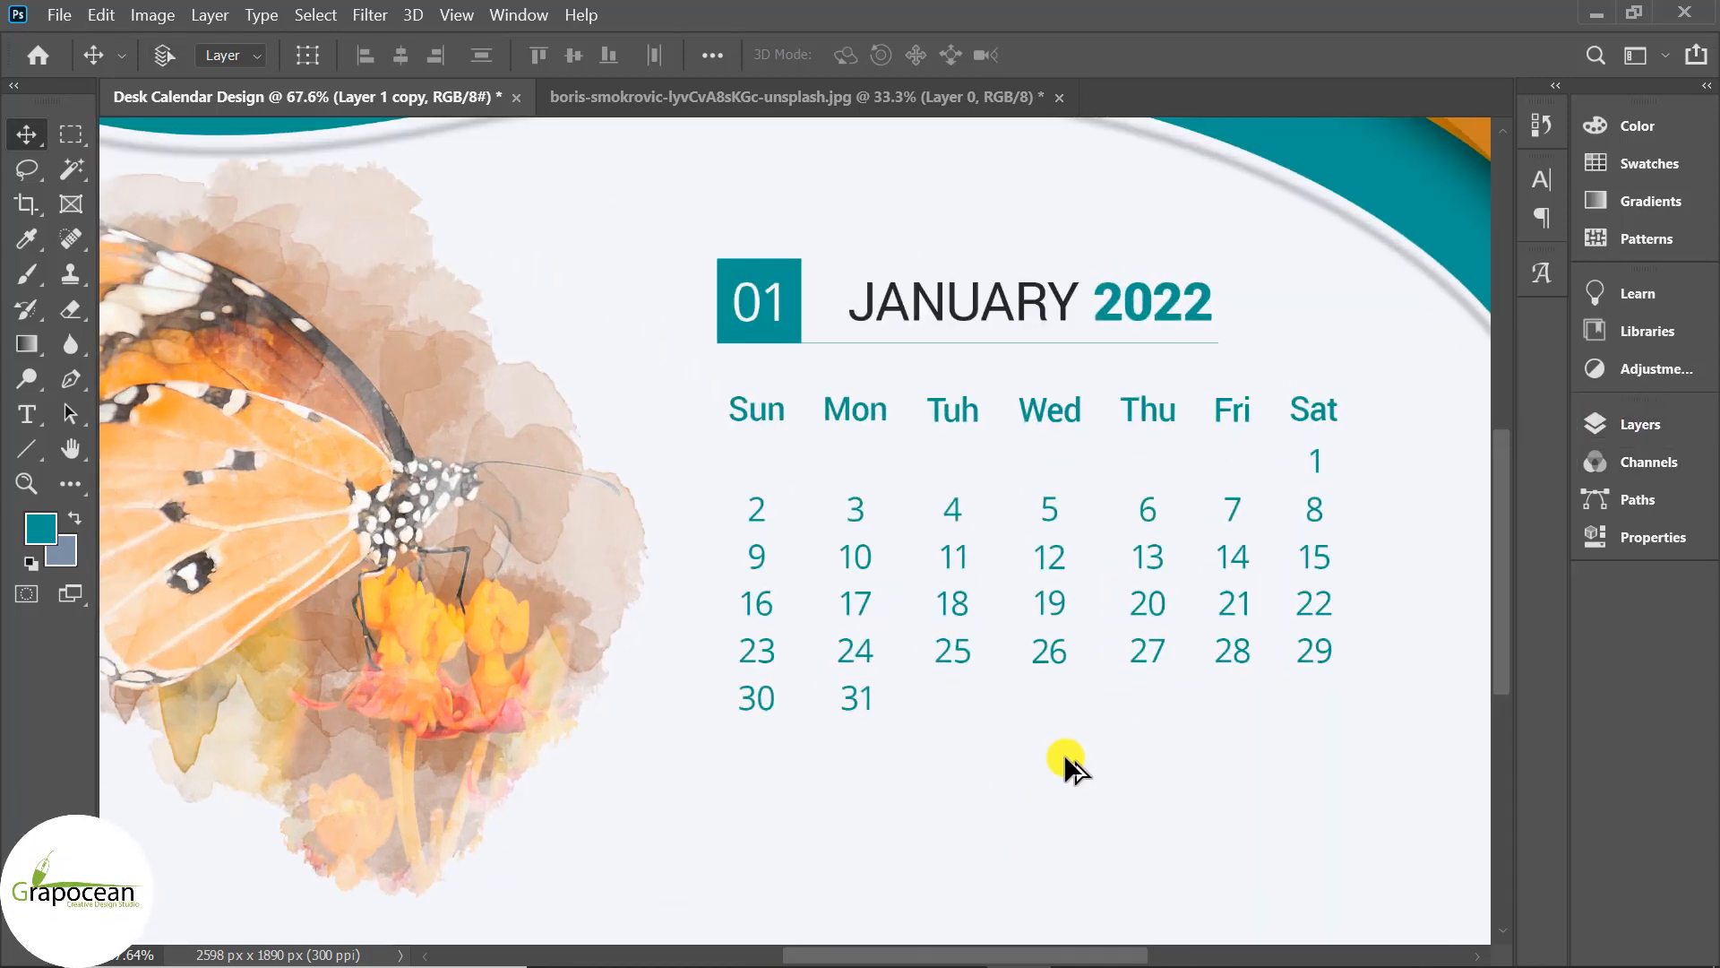
scroll(1061, 753, "up", 1)
left_click(43, 414)
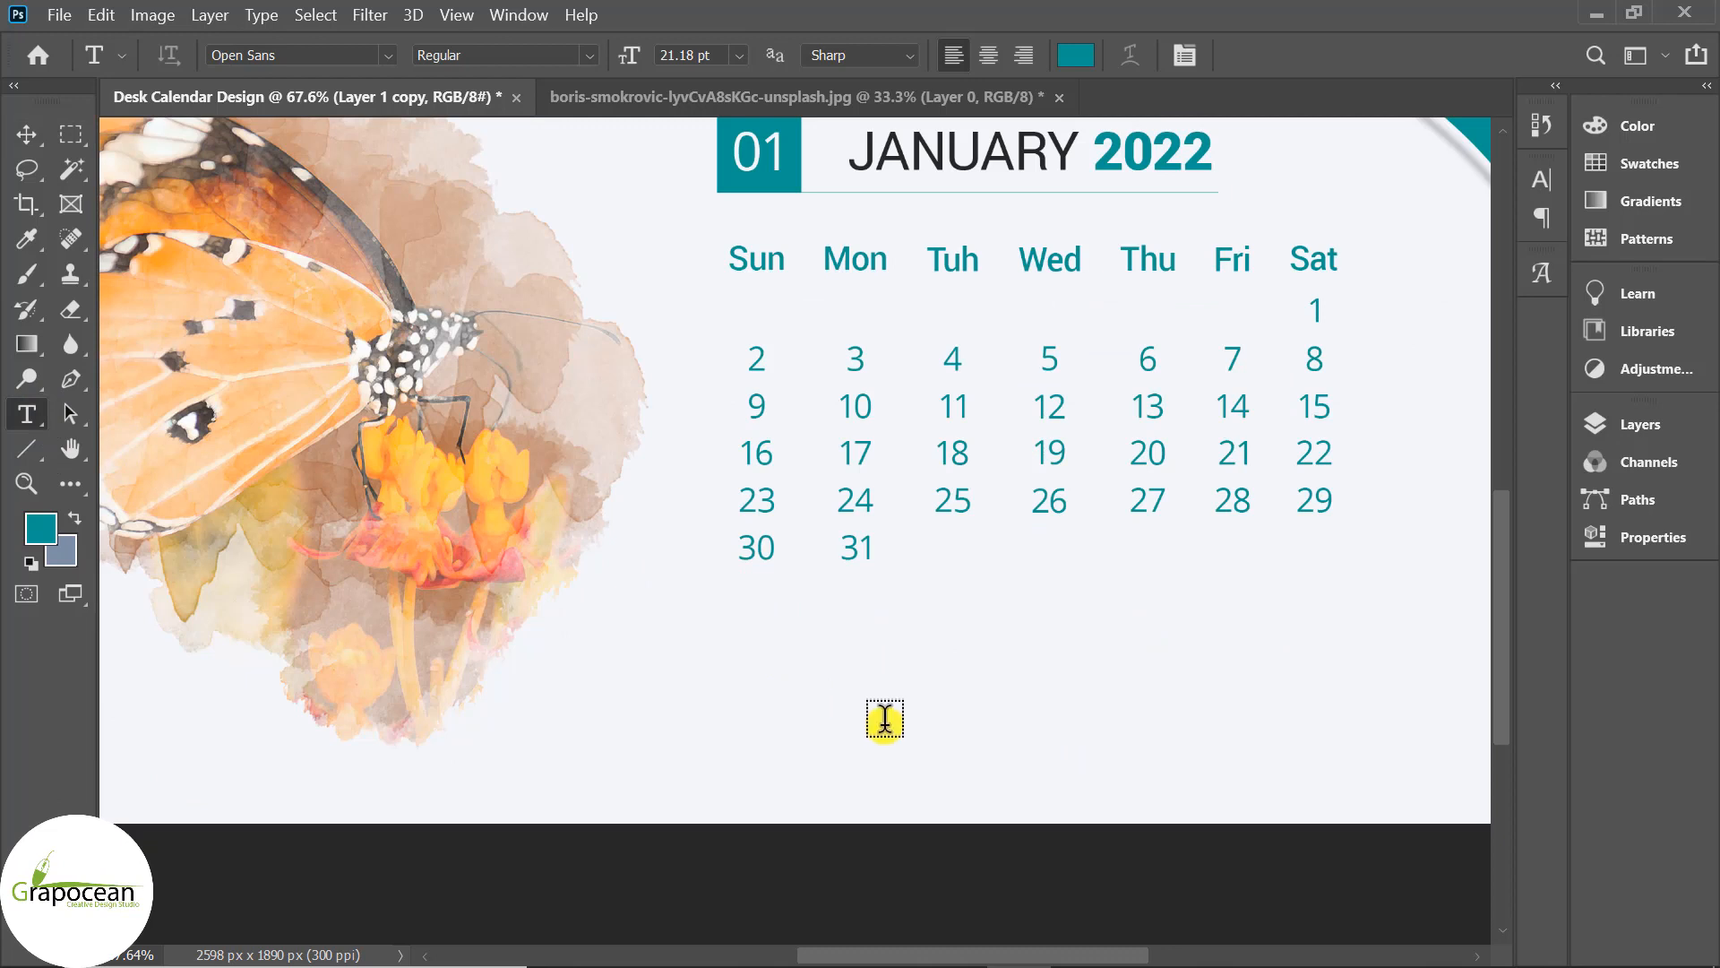
Replace the placeholder text below the grid with ADDRESS and select it.
key("BackSpace")
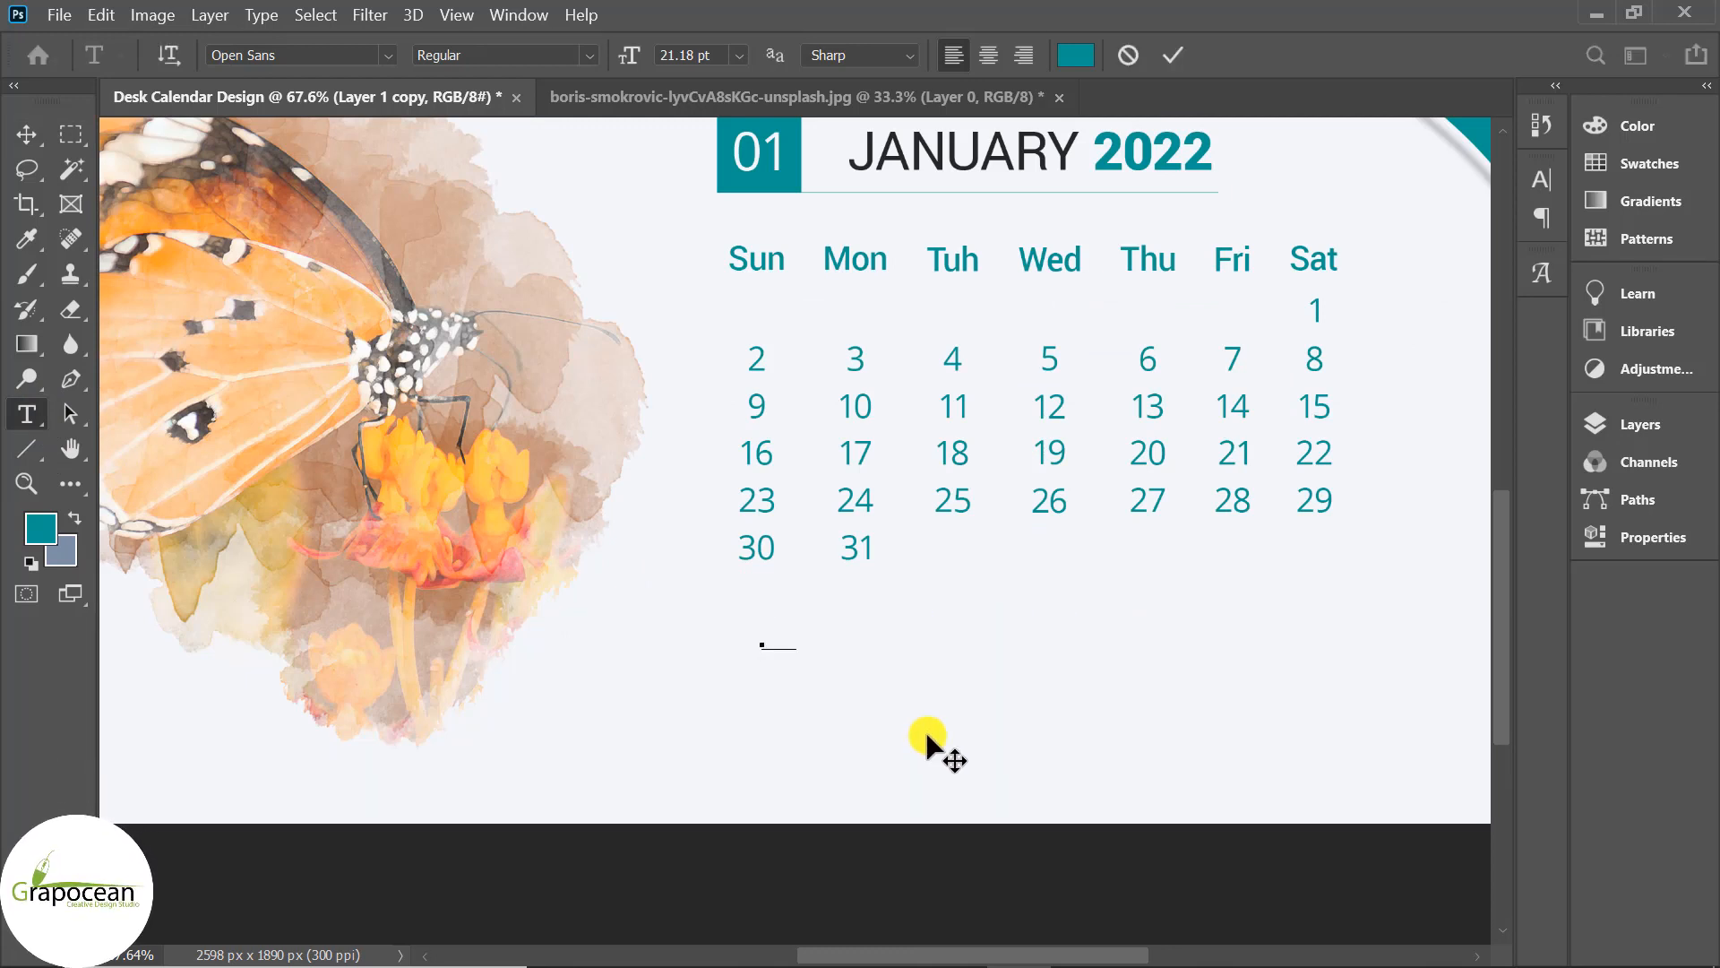
type("ADDRESS")
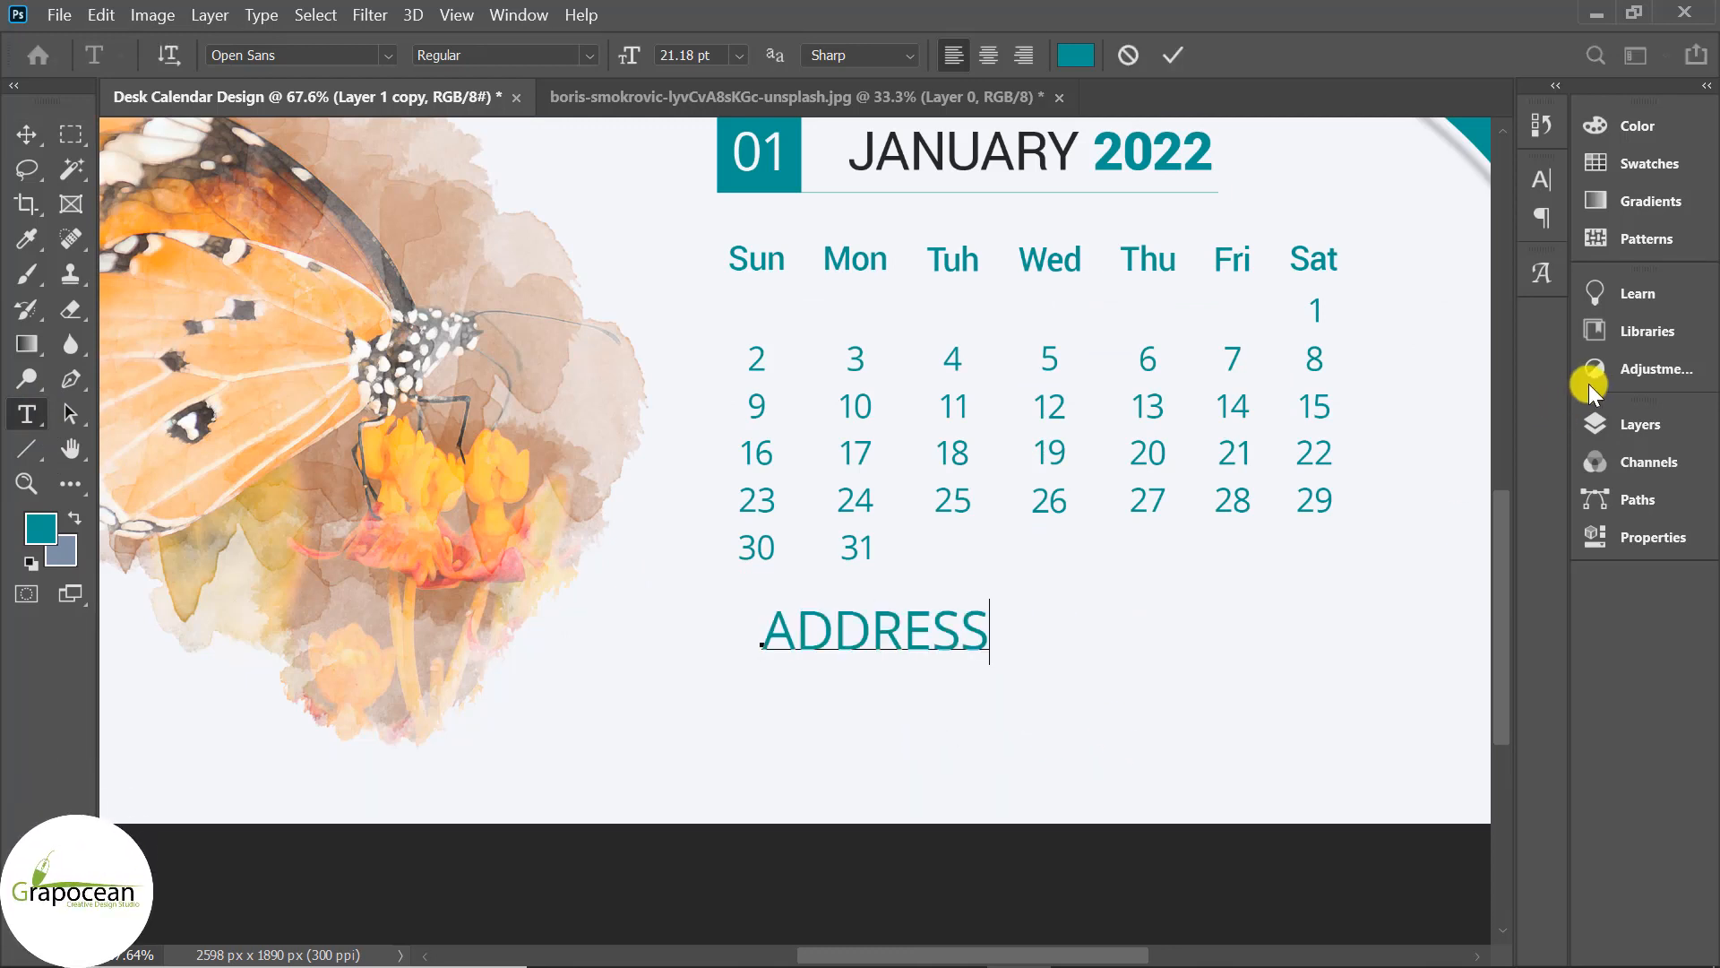
left_click(1650, 421)
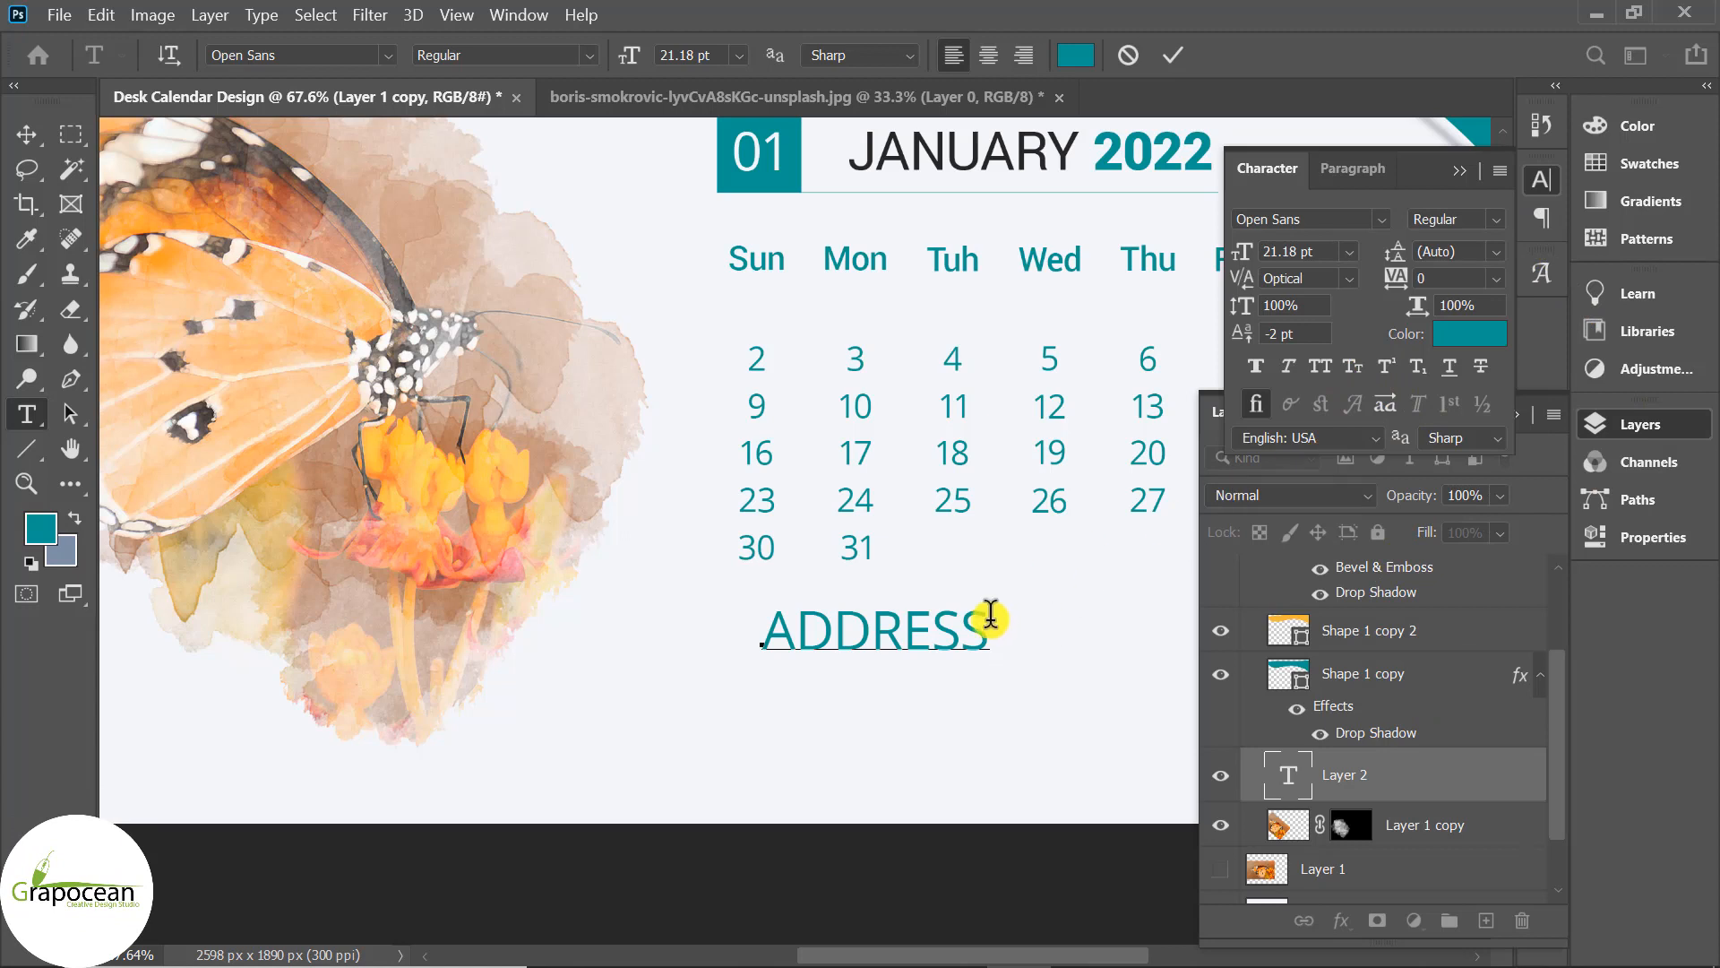
left_click_drag(989, 621, 711, 626)
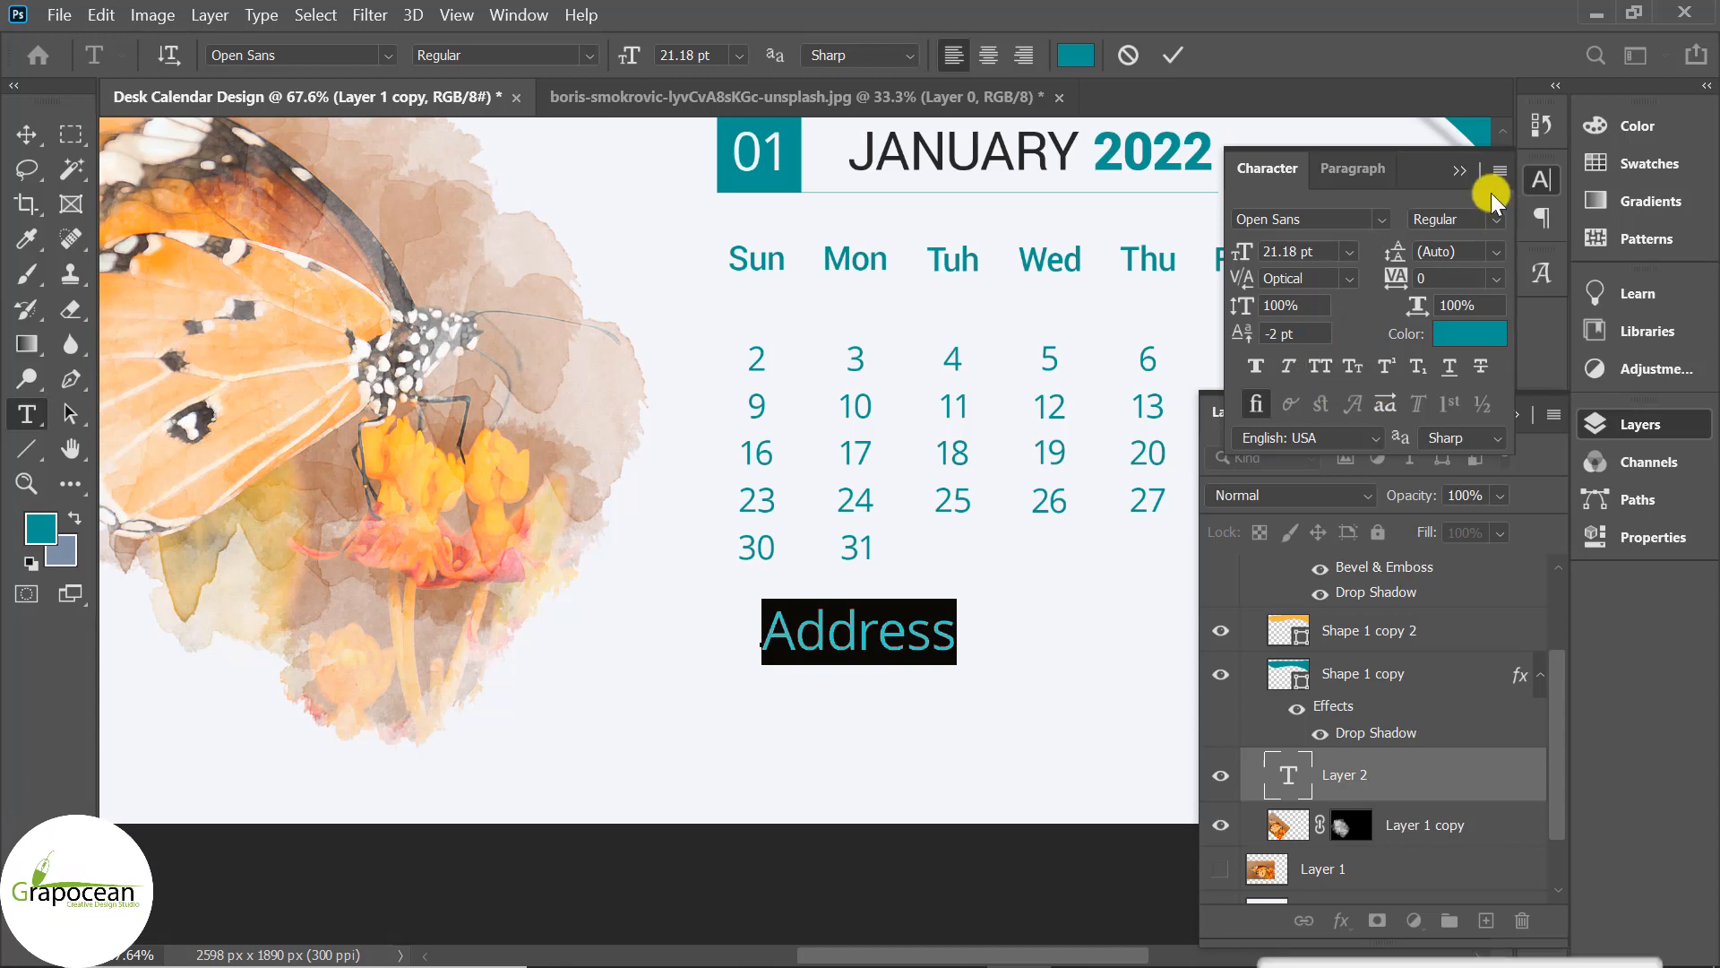
Colour the Address label dark grey, sampled from the JANUARY heading, and reposition it below the grid.
left_click(1541, 179)
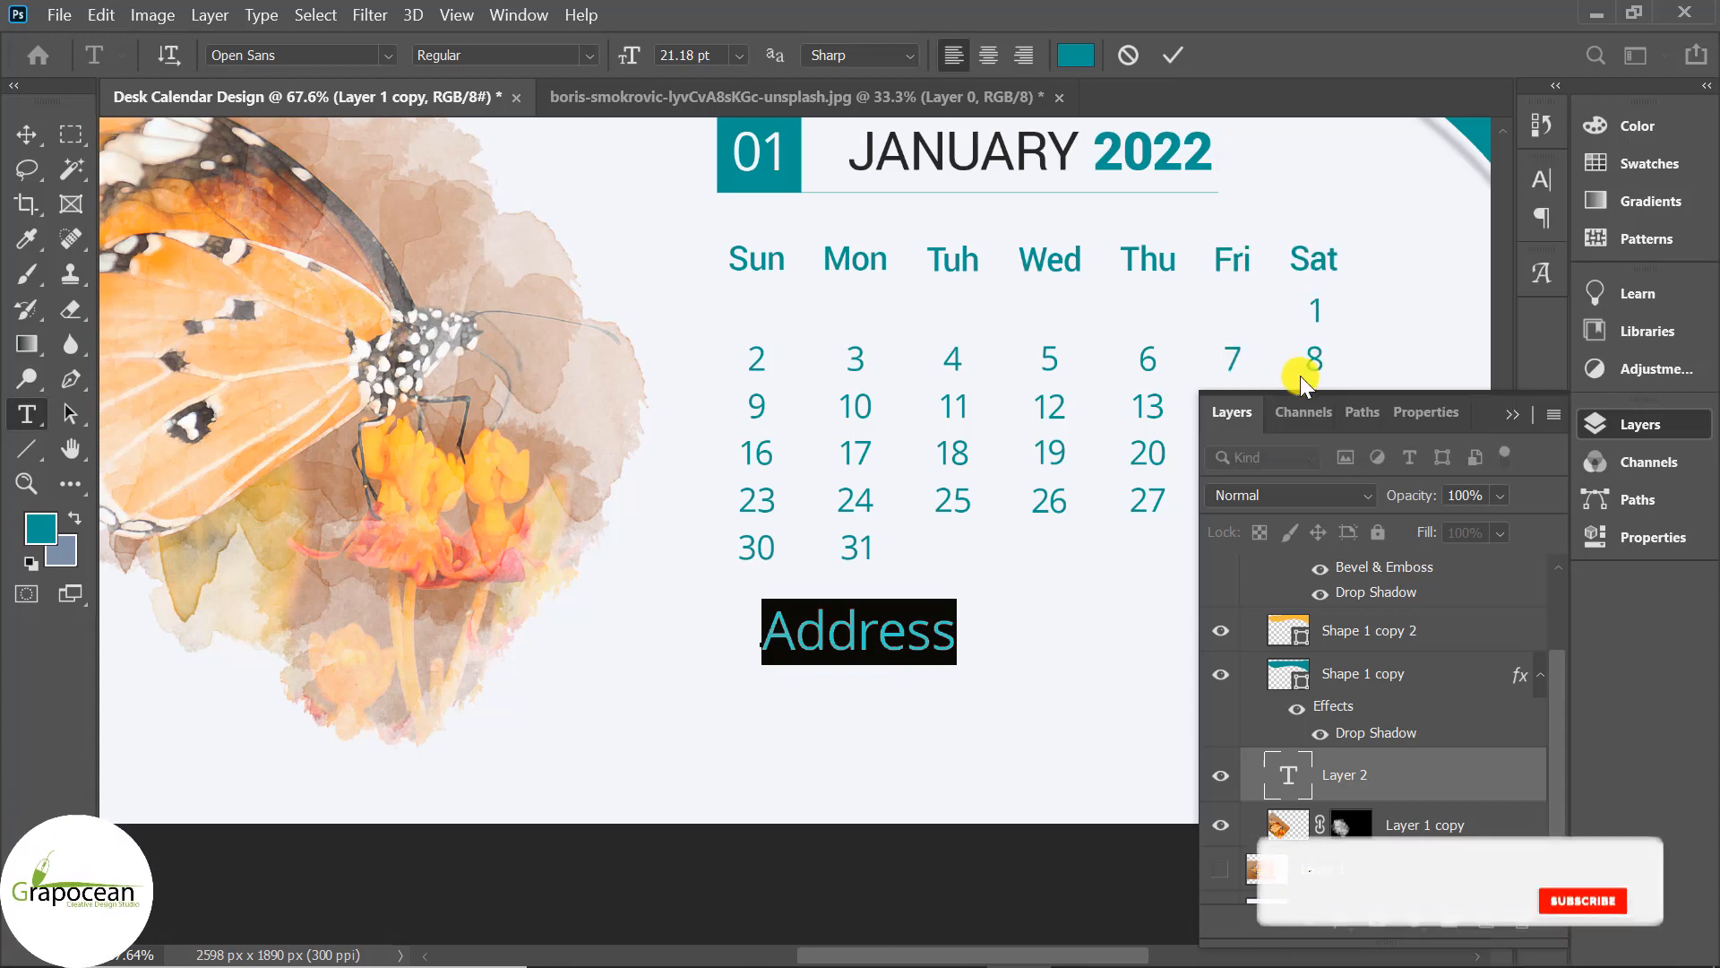
left_click(1084, 54)
left_click(883, 145)
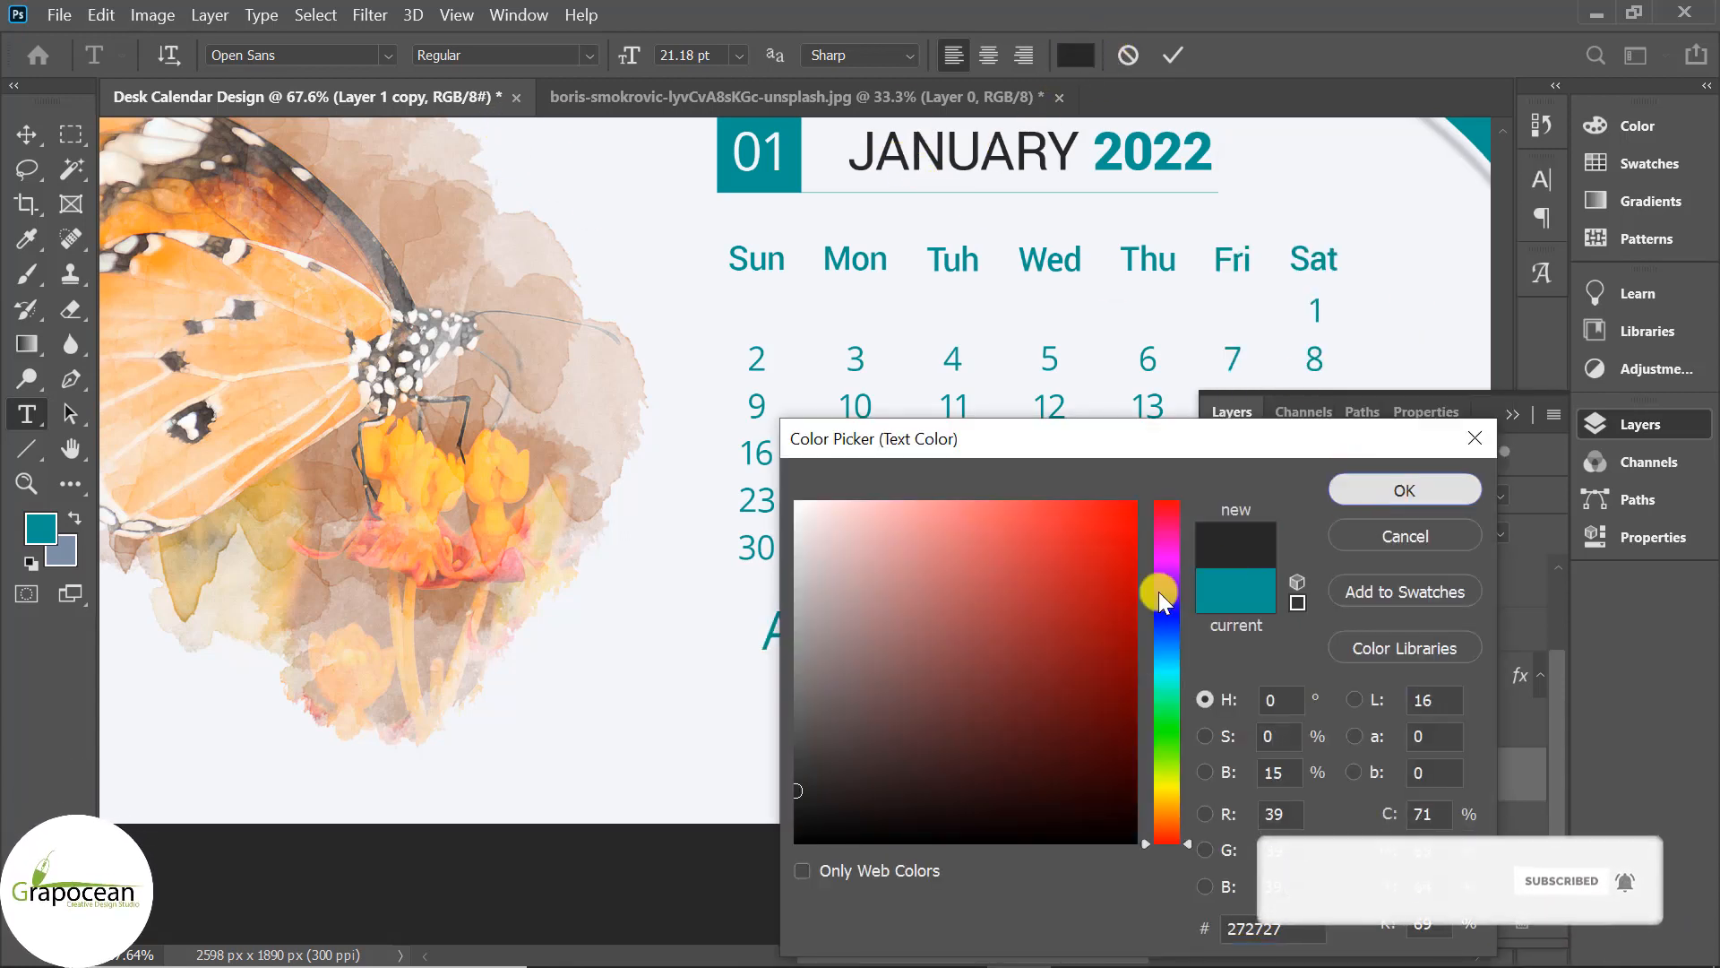
key("Return")
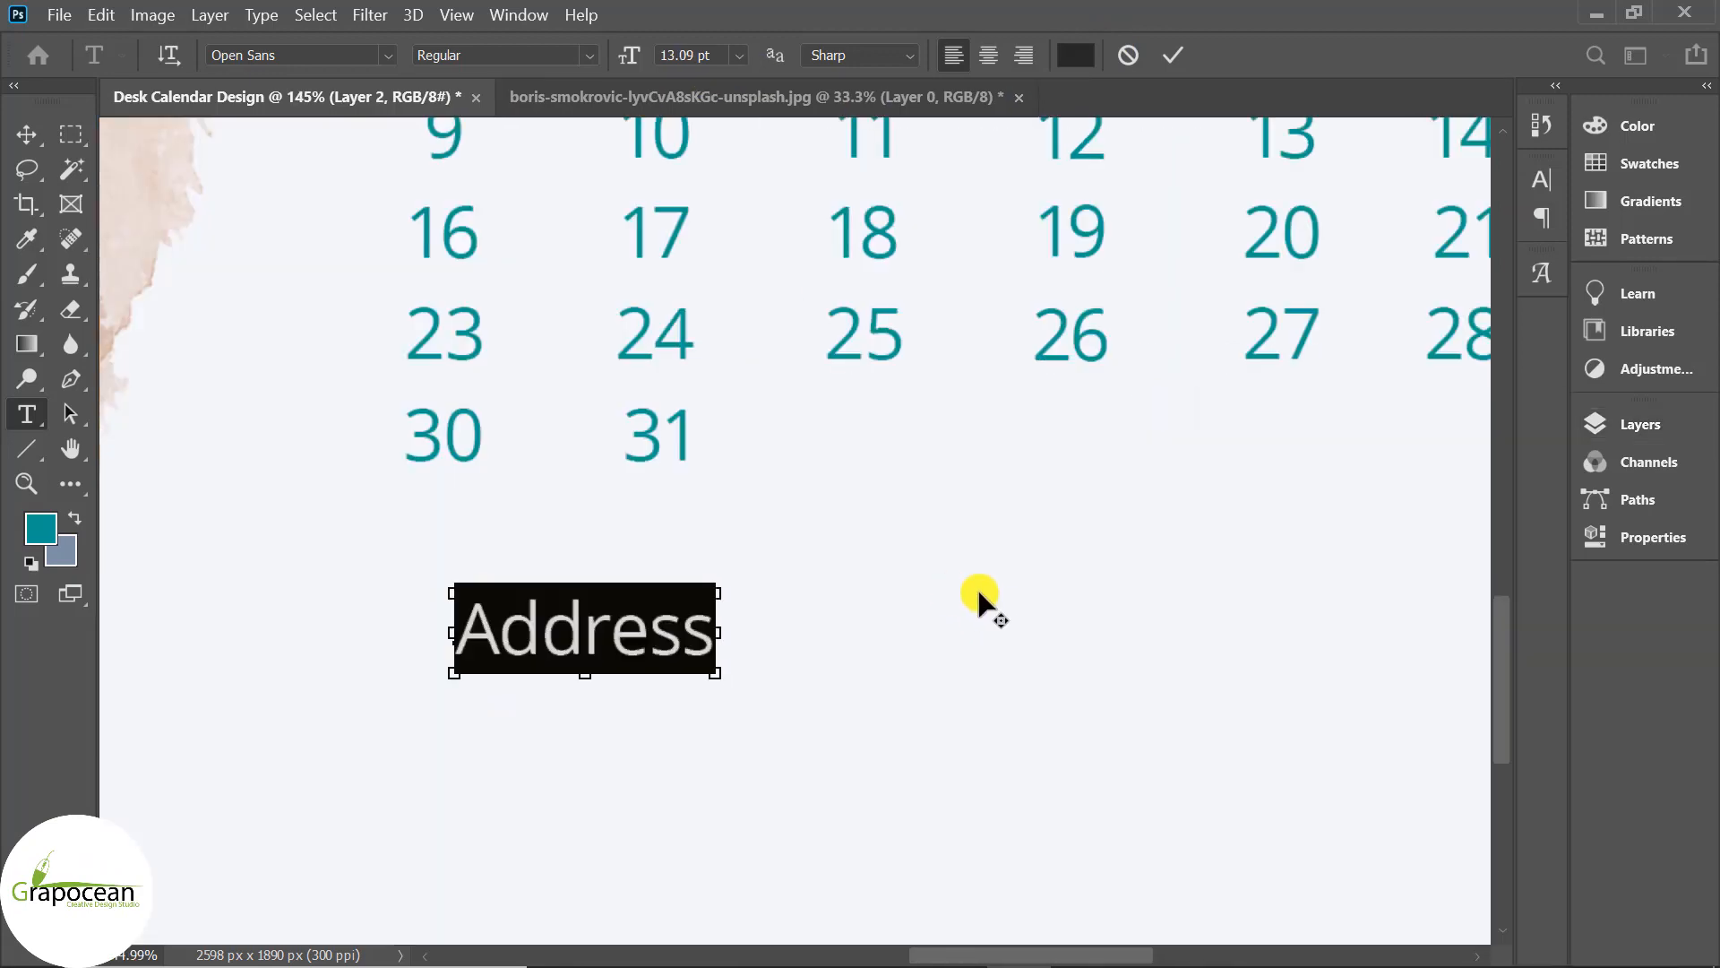
scroll(983, 605, "down", 5)
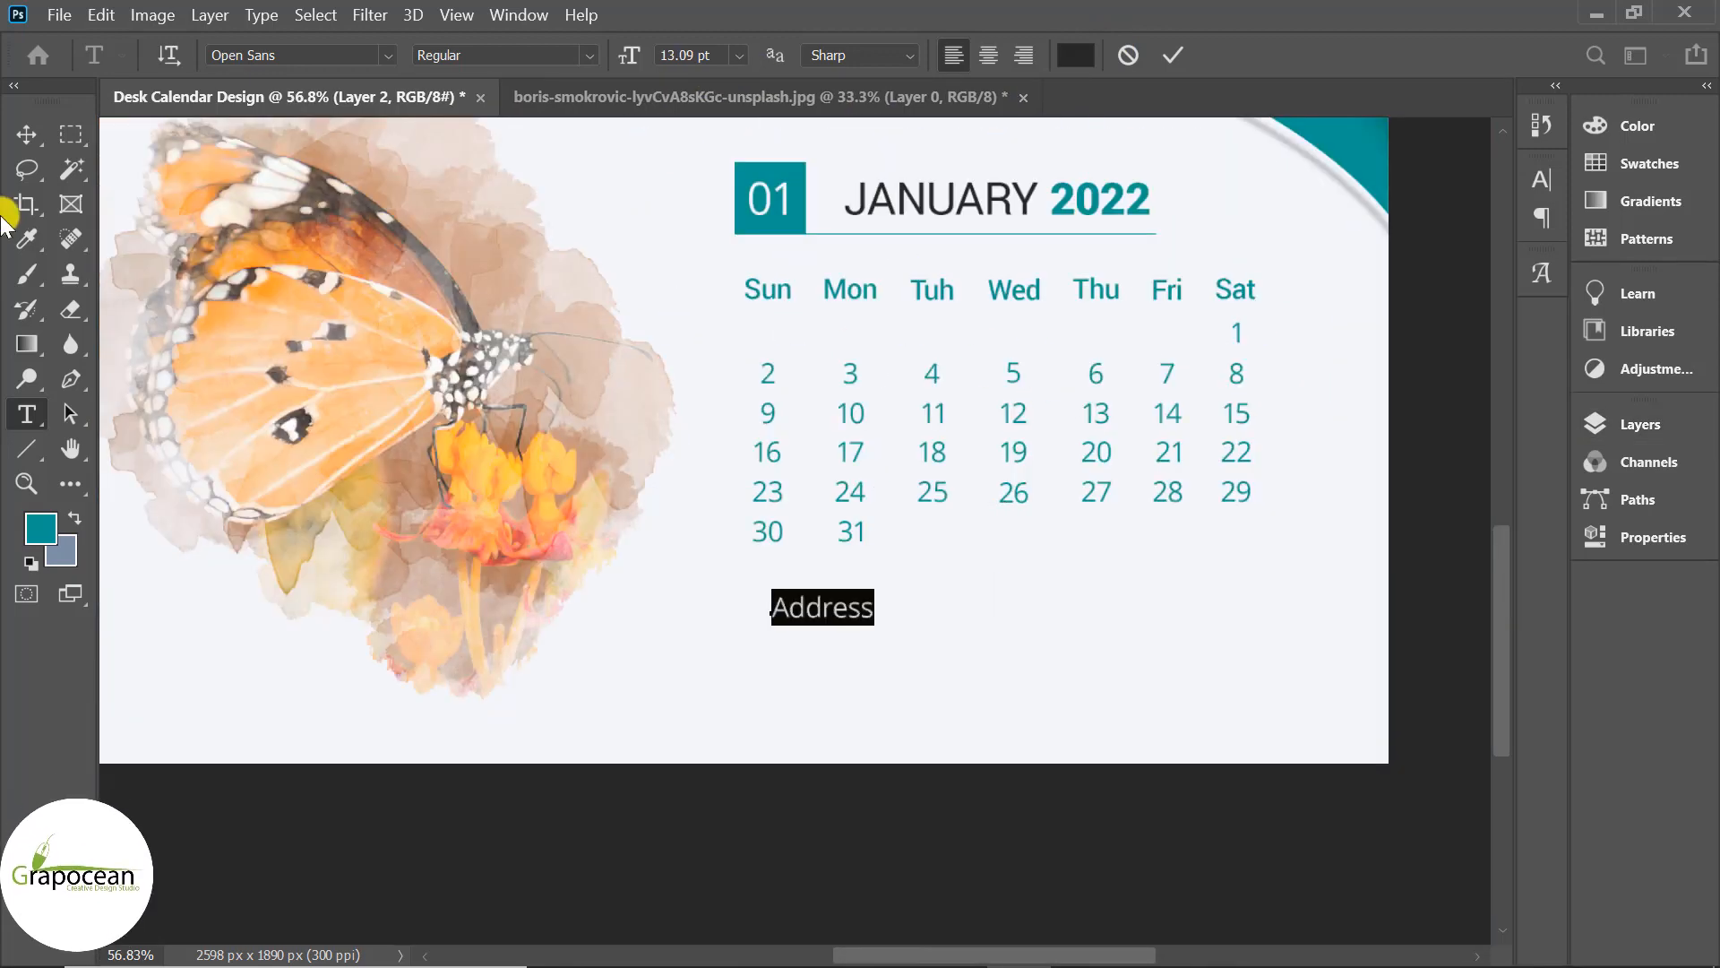
left_click(26, 137)
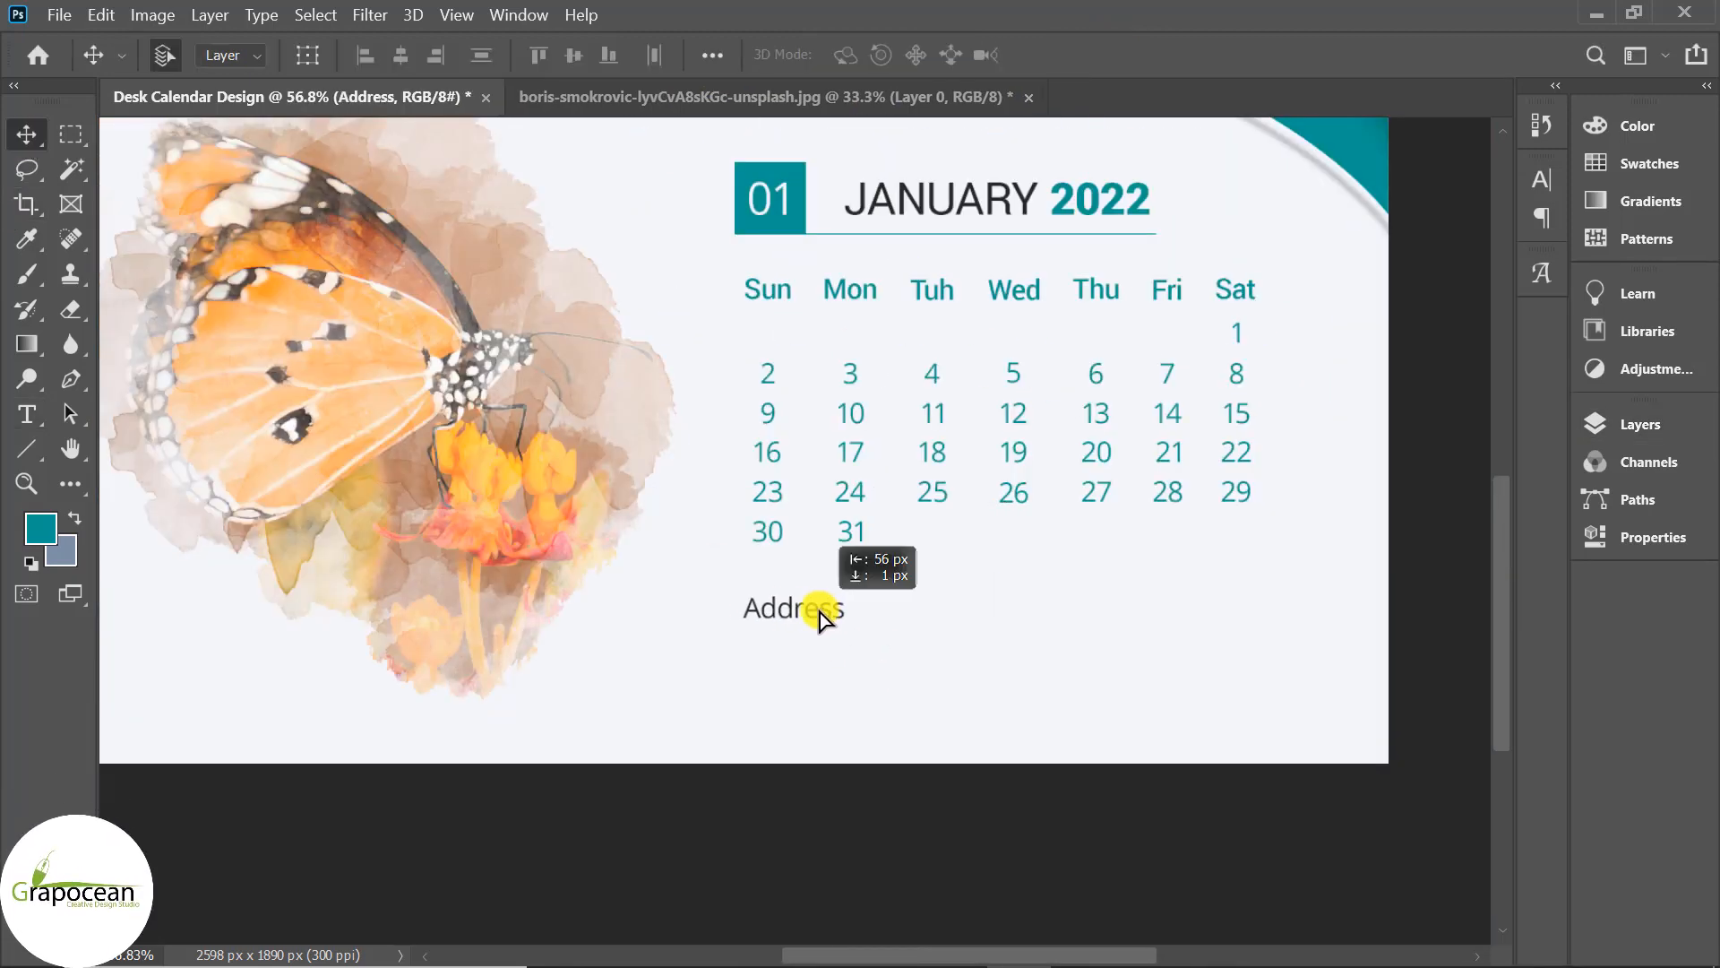
left_click_drag(823, 616, 831, 609)
Append a colon and the postal address after 'Address', then select the address details.
scroll(837, 645, "up", 3)
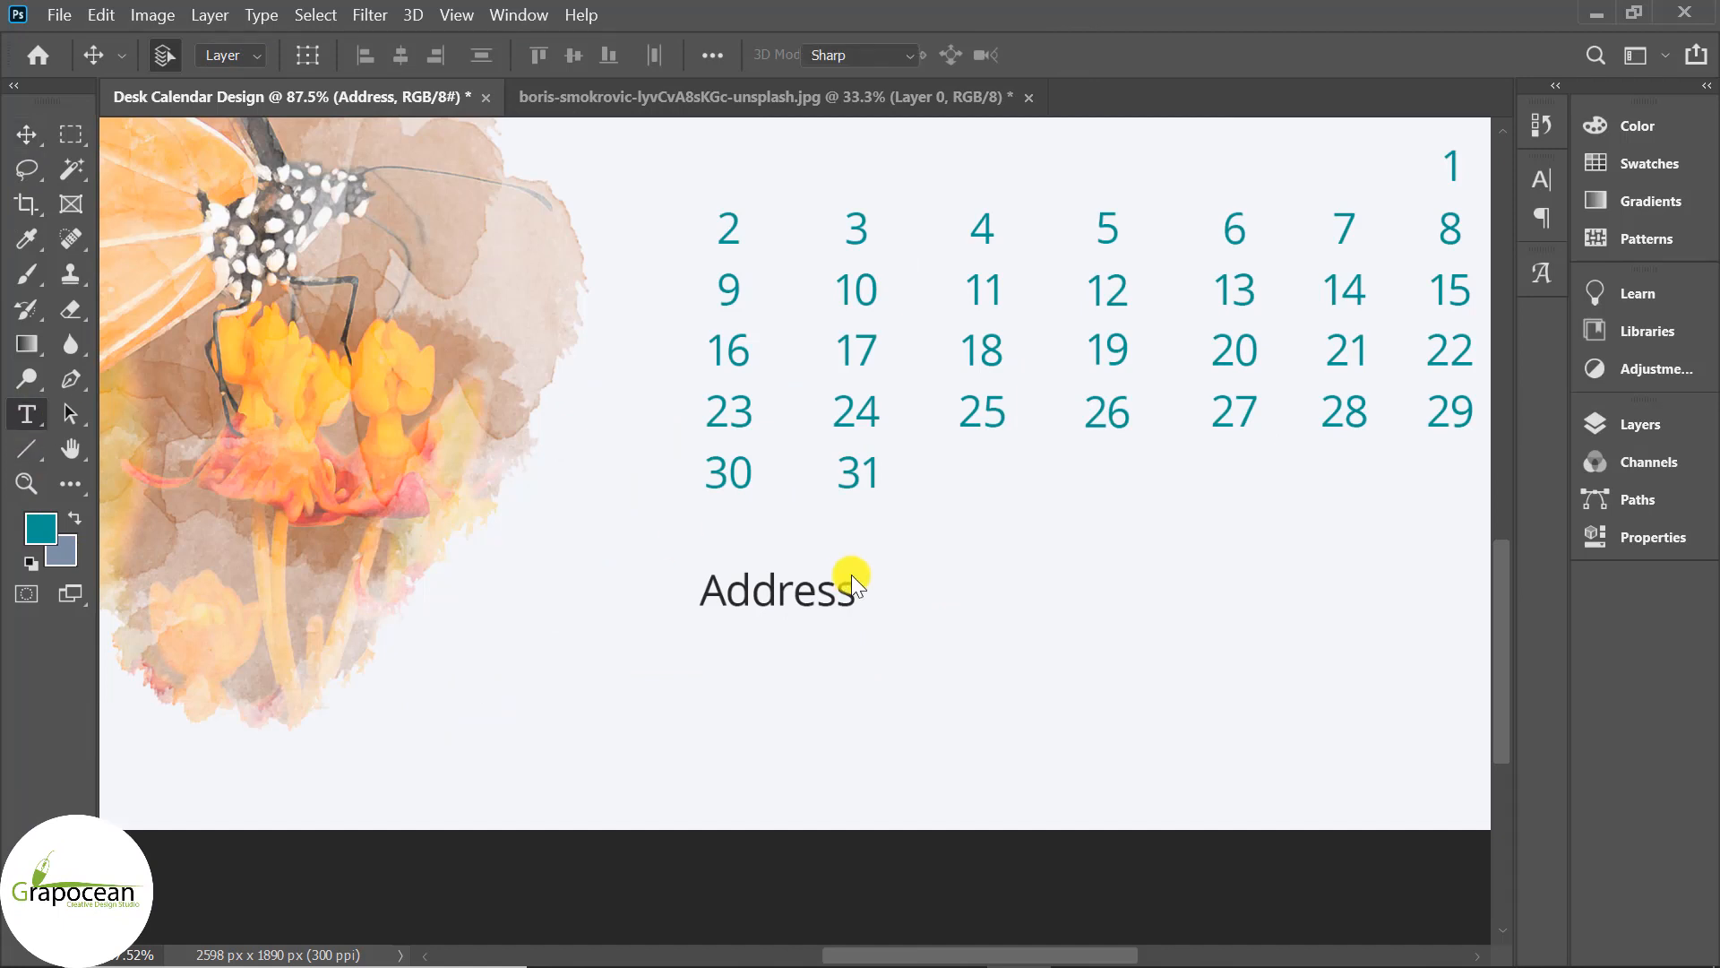
left_click(898, 614)
type(": ")
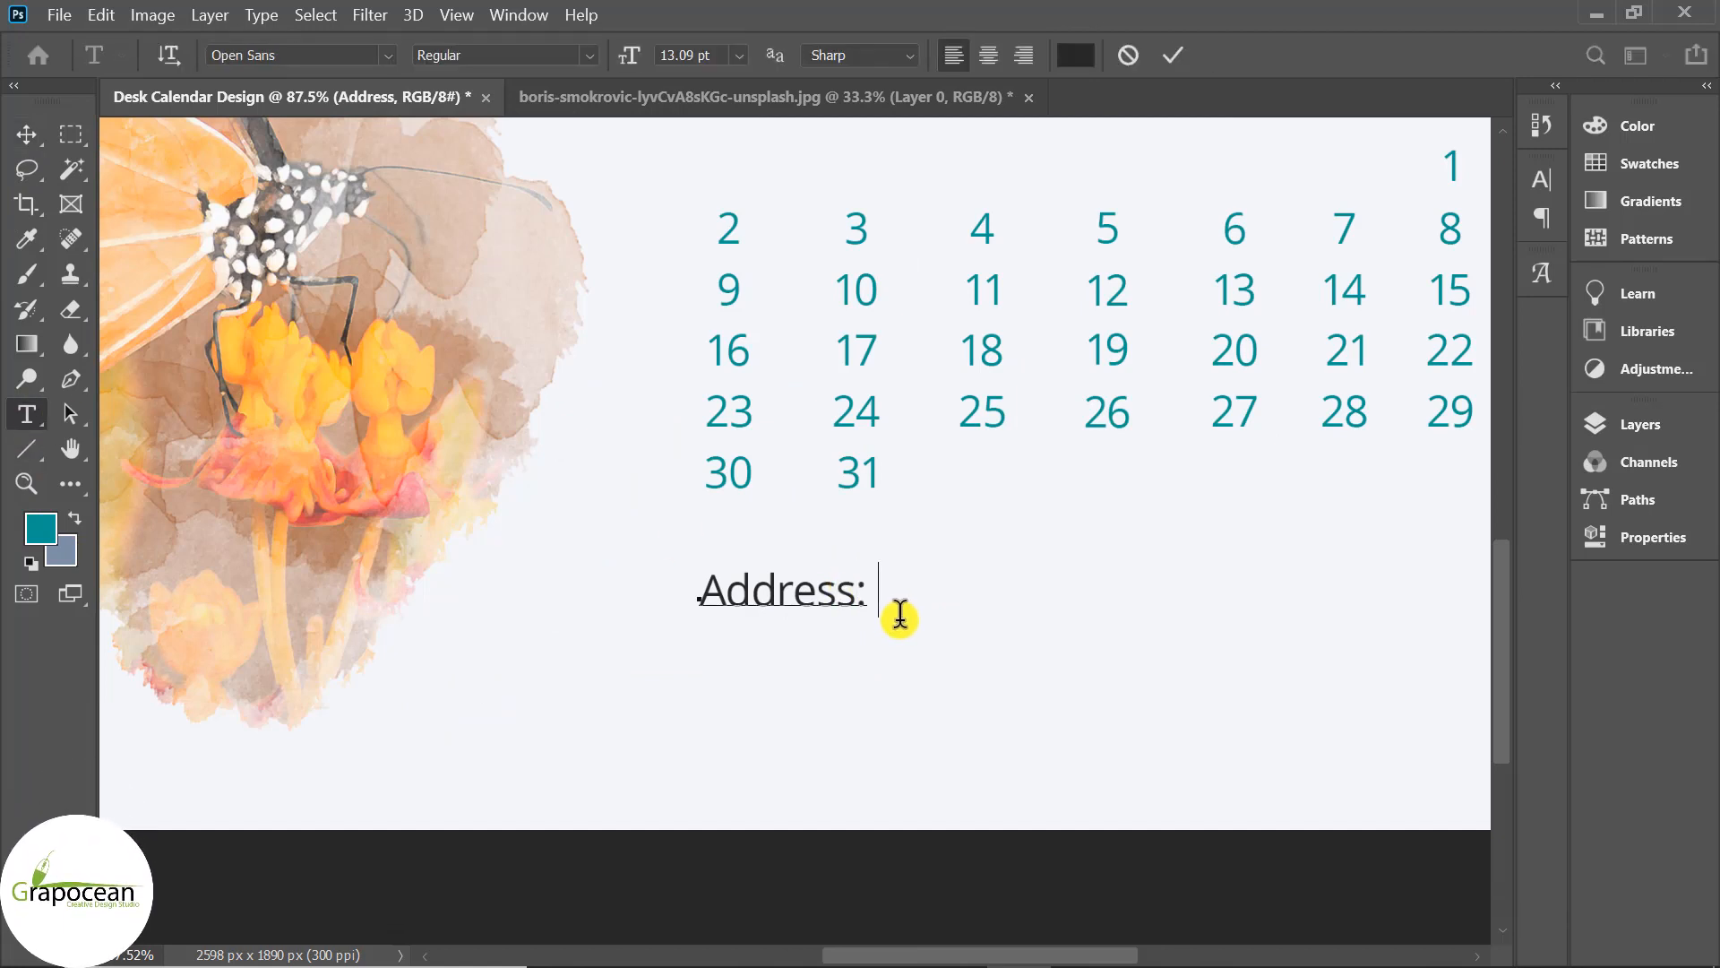
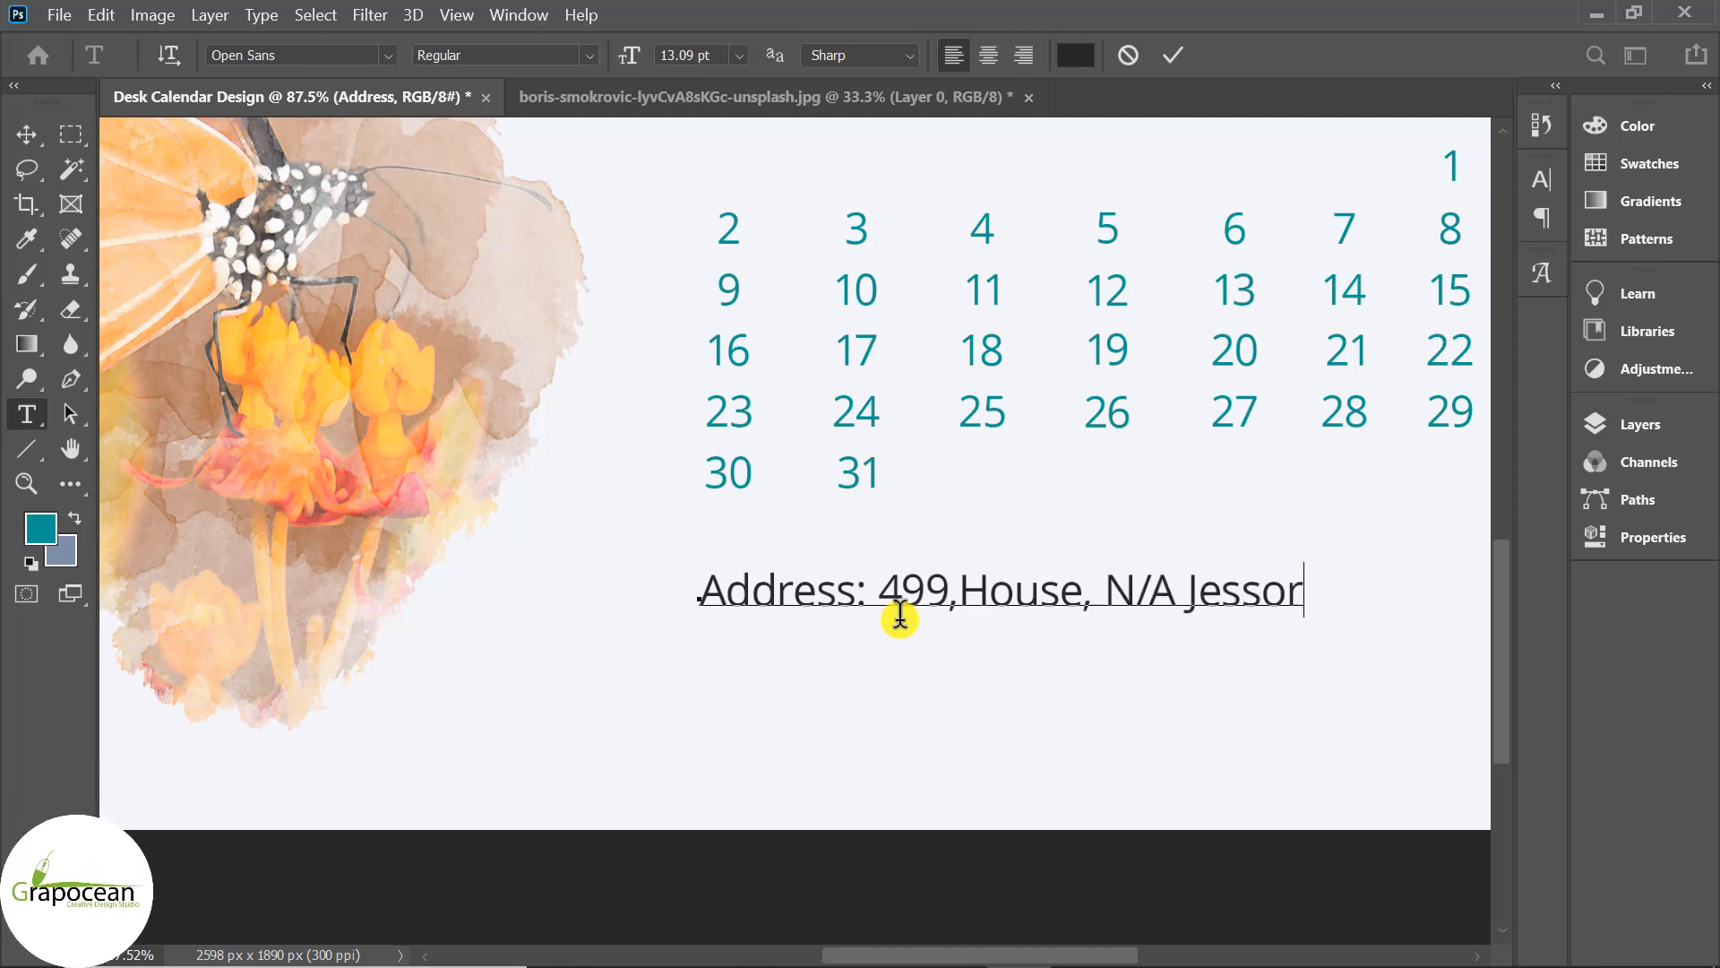
scroll(1206, 607, "down", 3)
left_click_drag(1319, 606, 847, 611)
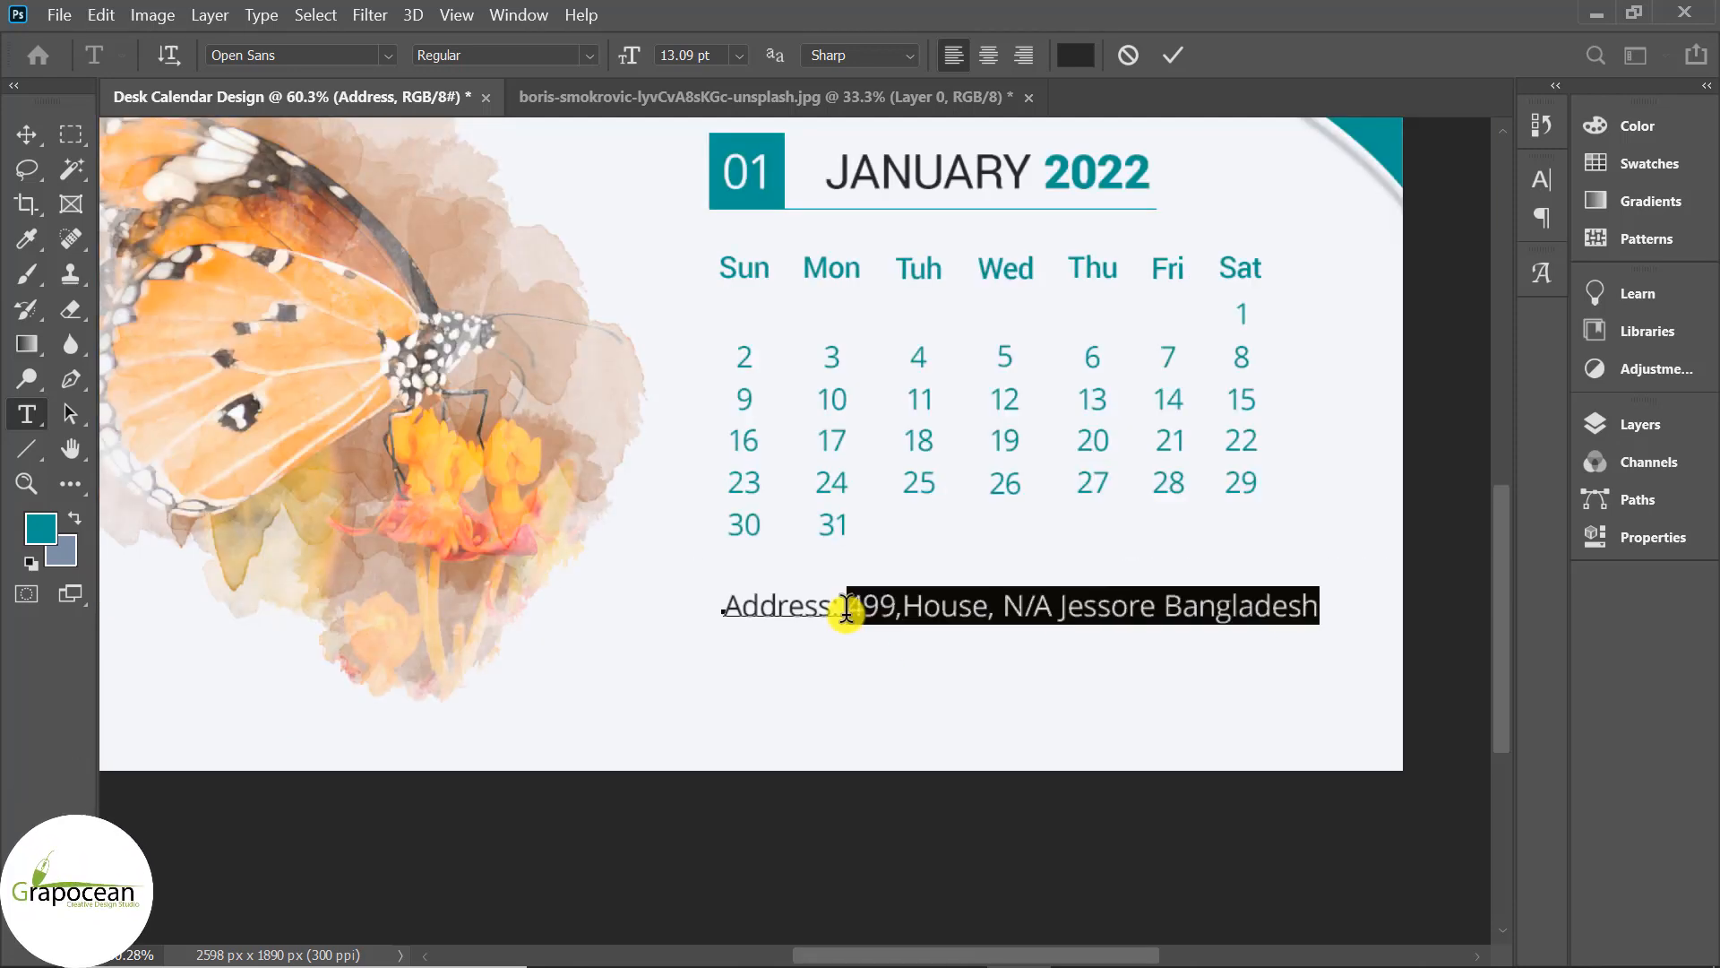
Set the address line in Merriweather and reduce it to 8.09 pt.
left_click(388, 55)
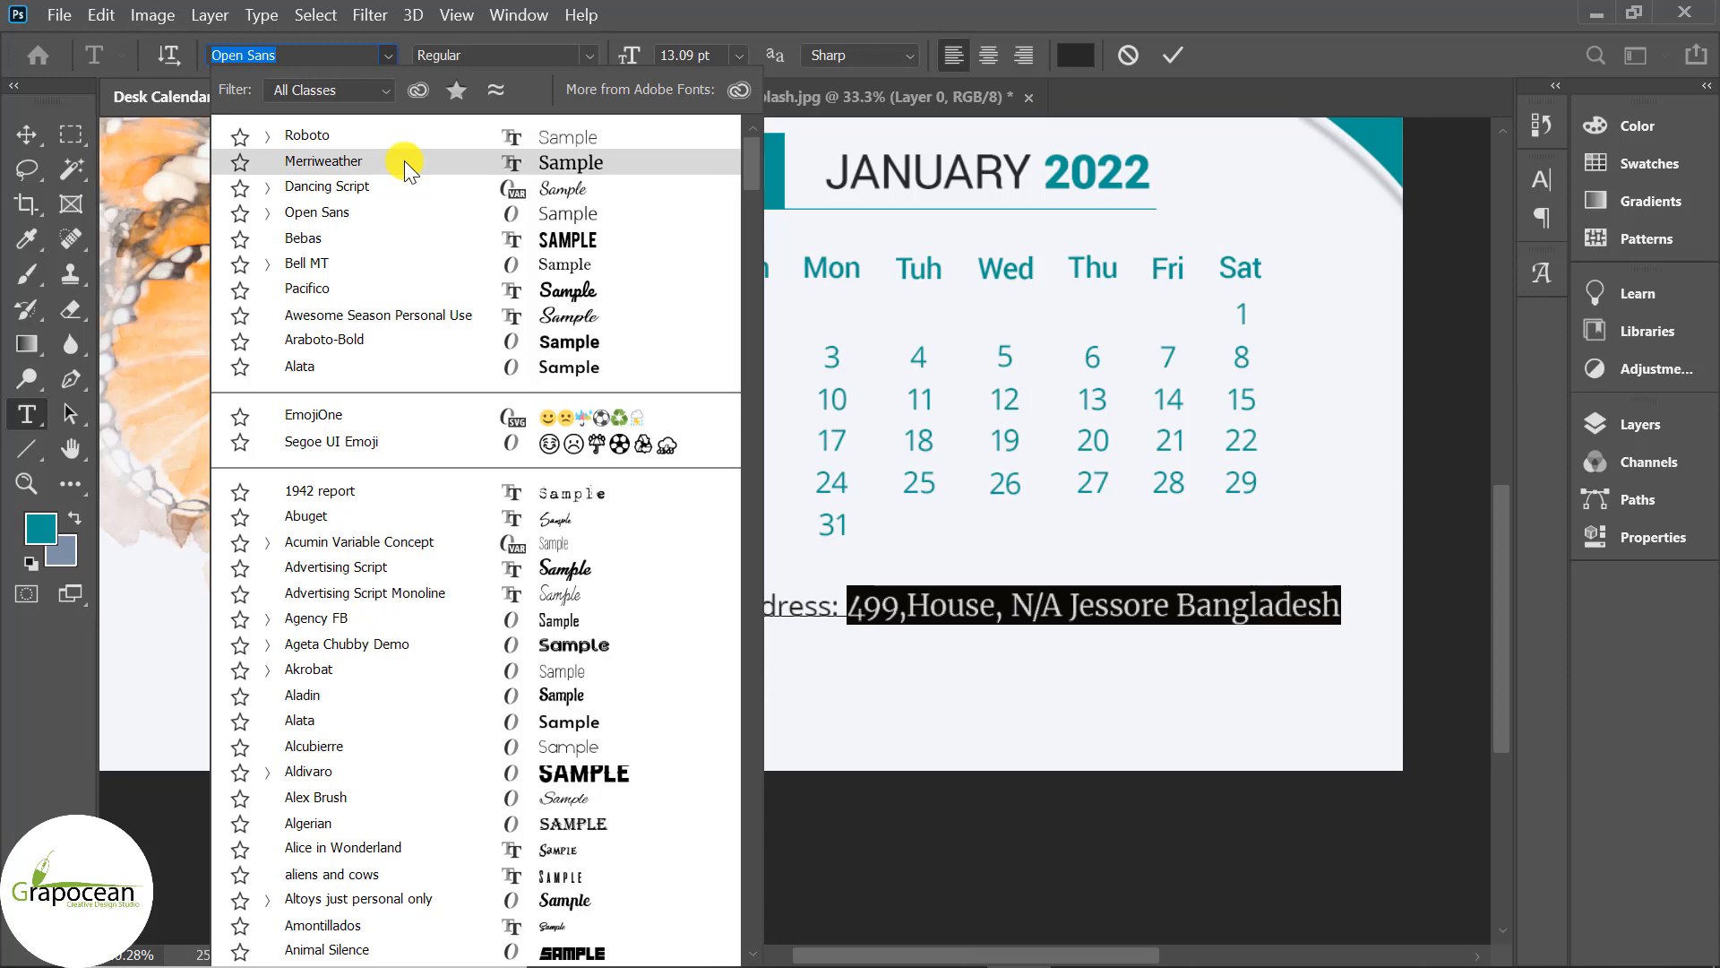
left_click(405, 159)
left_click(830, 603)
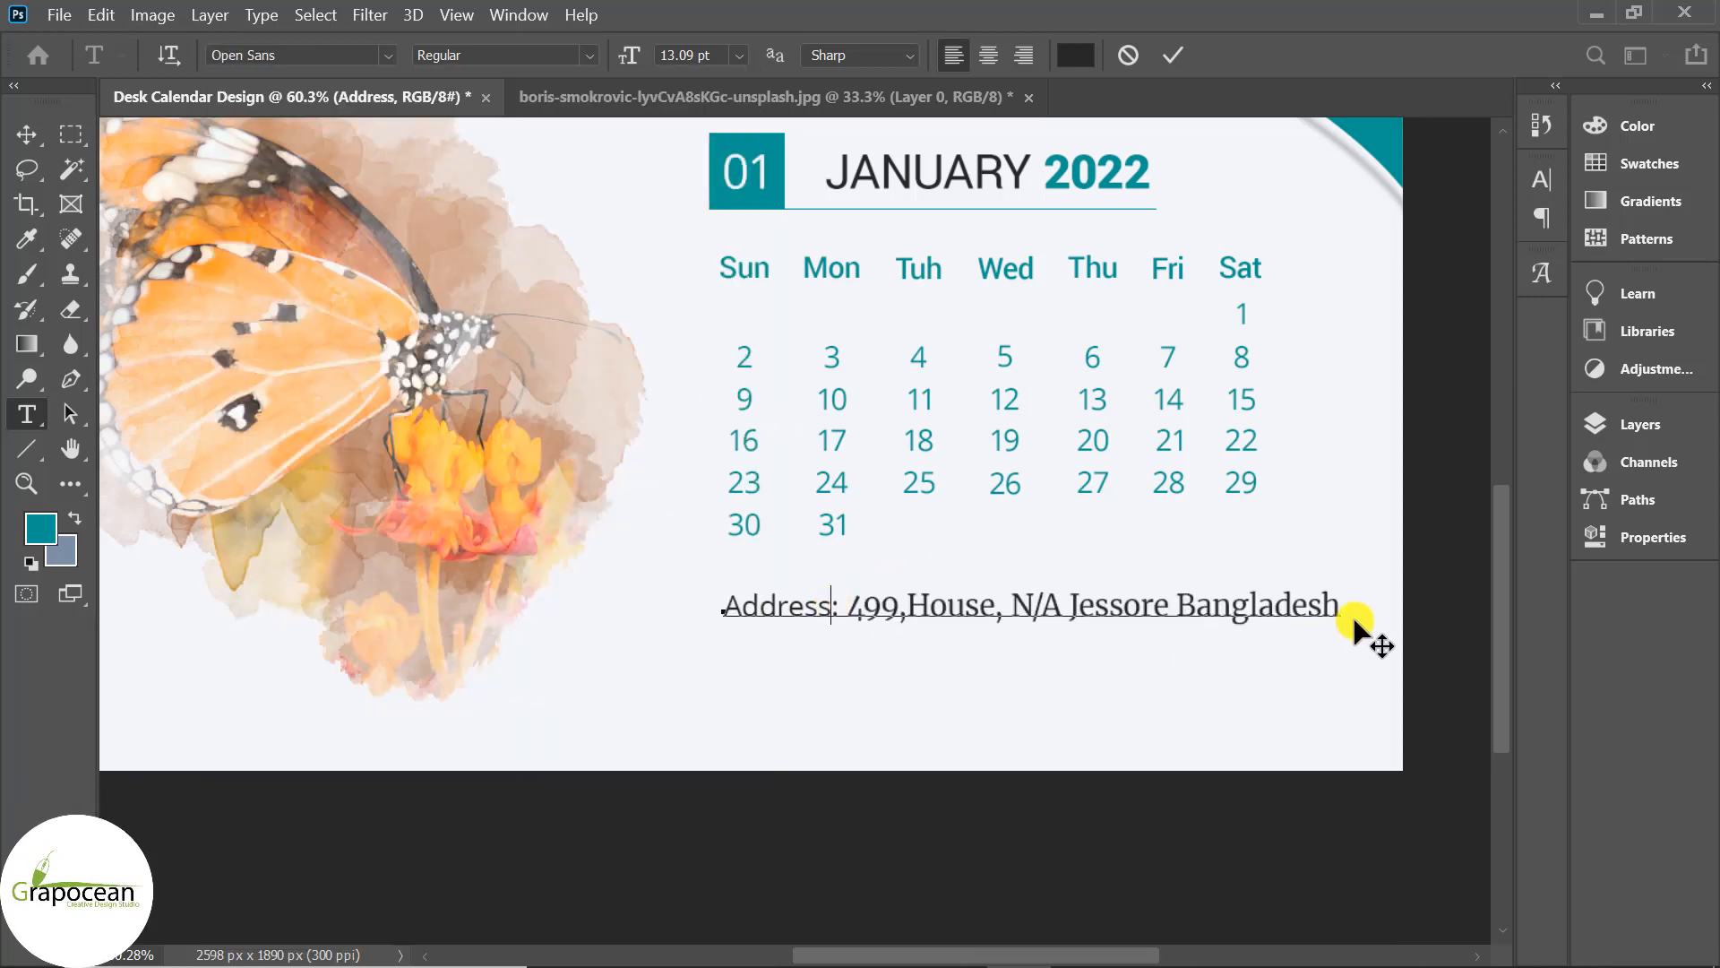
left_click_drag(1347, 603, 672, 603)
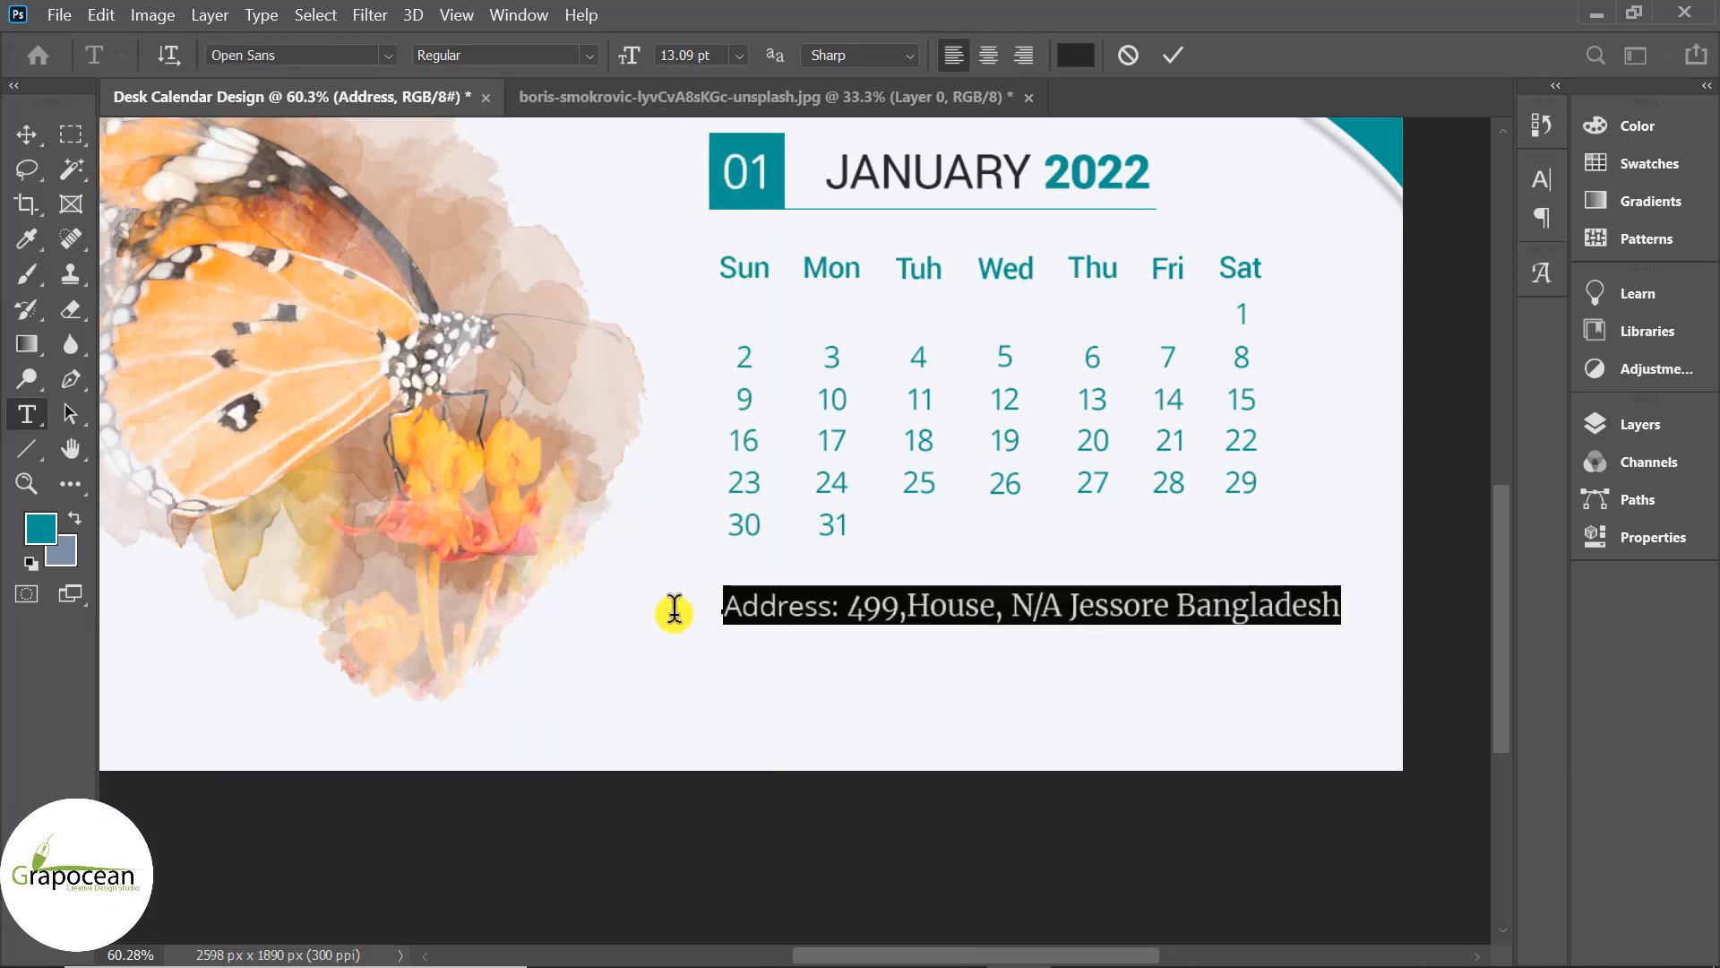
key("Down")
key("Down")
key("Down")
key("Down")
key("Down")
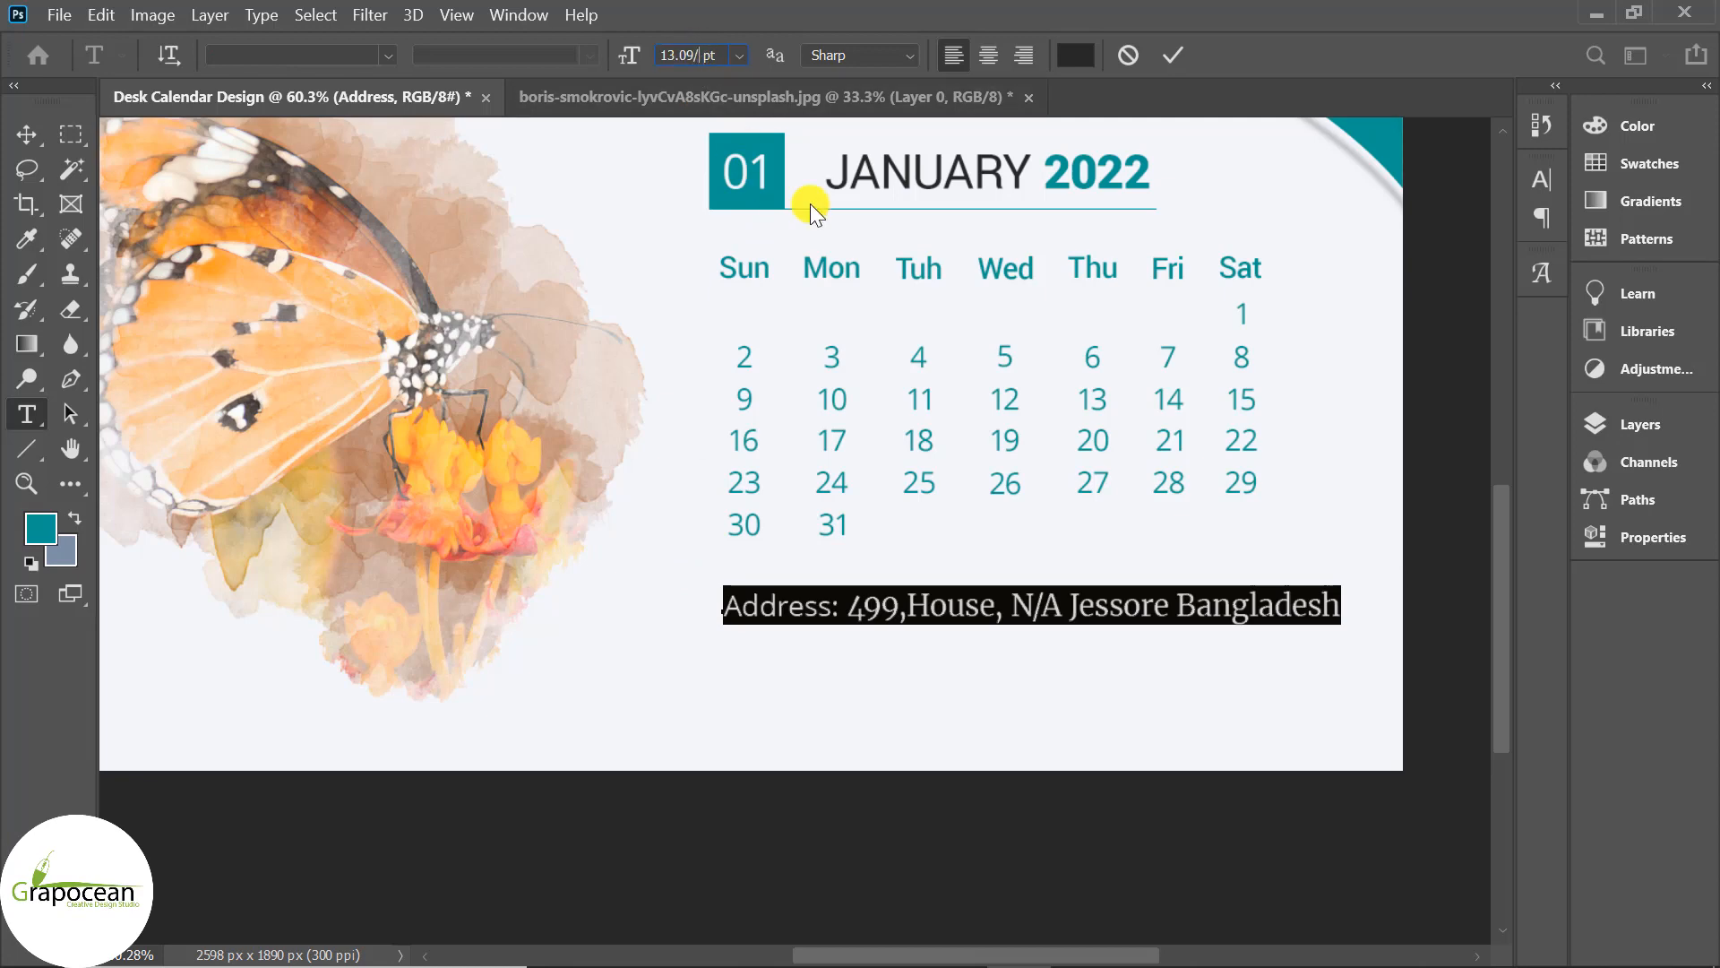
key("Return")
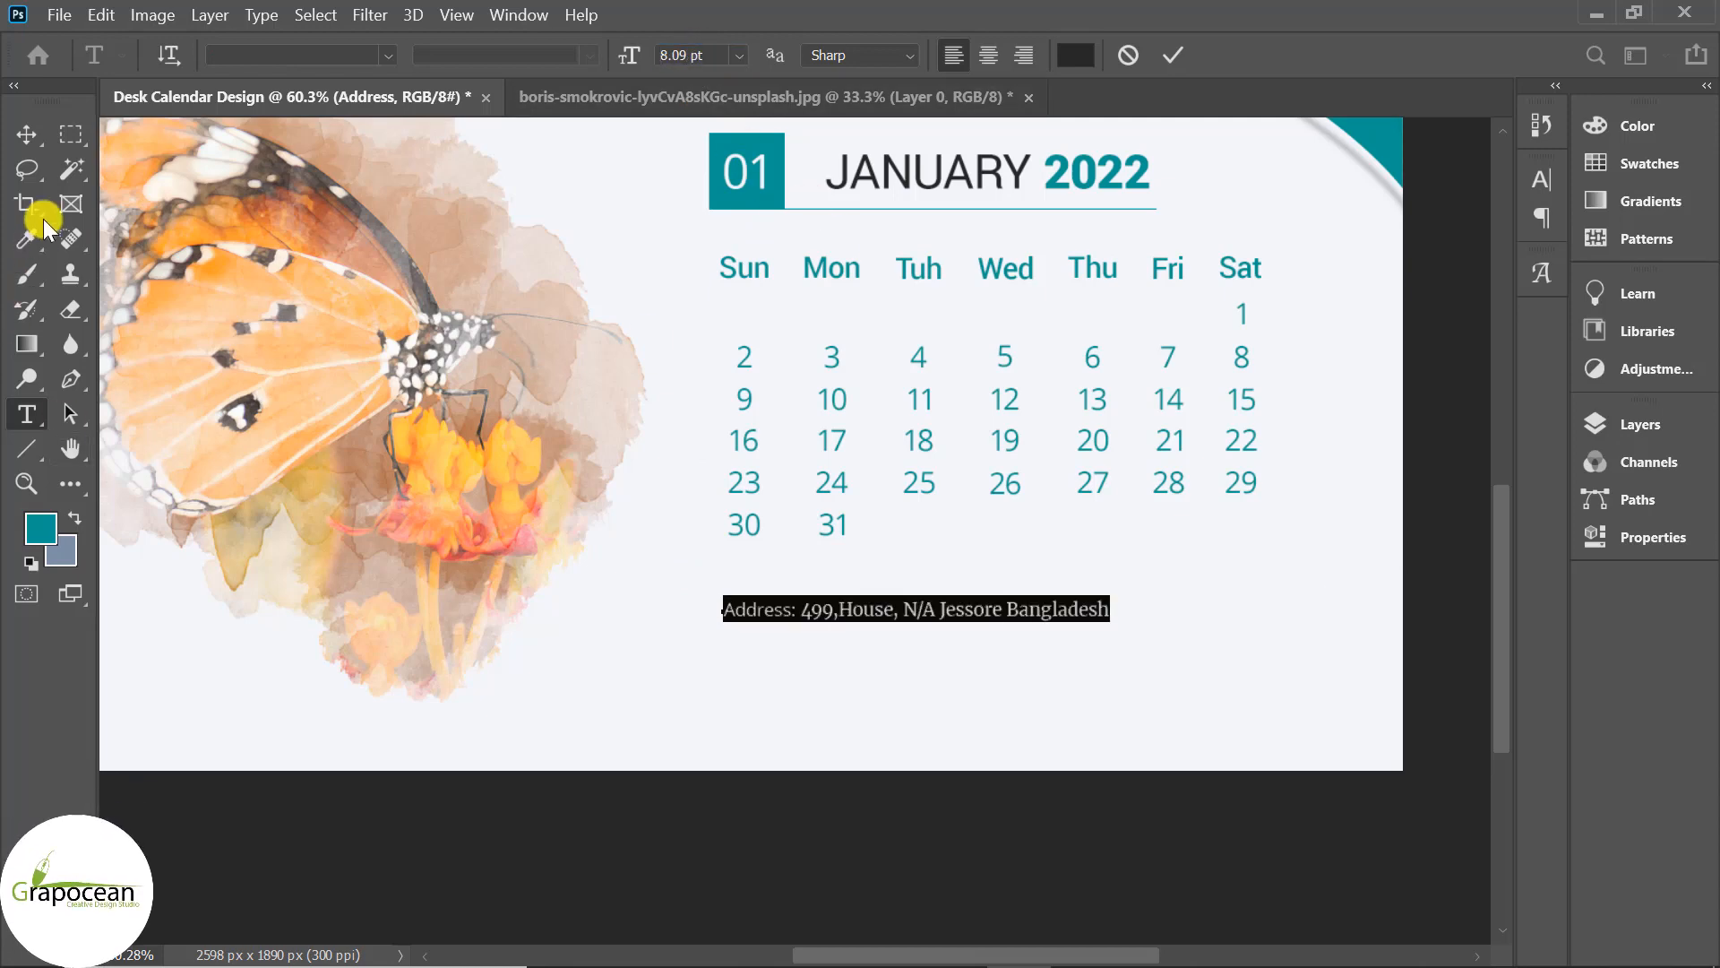
scroll(917, 625, "up", 4)
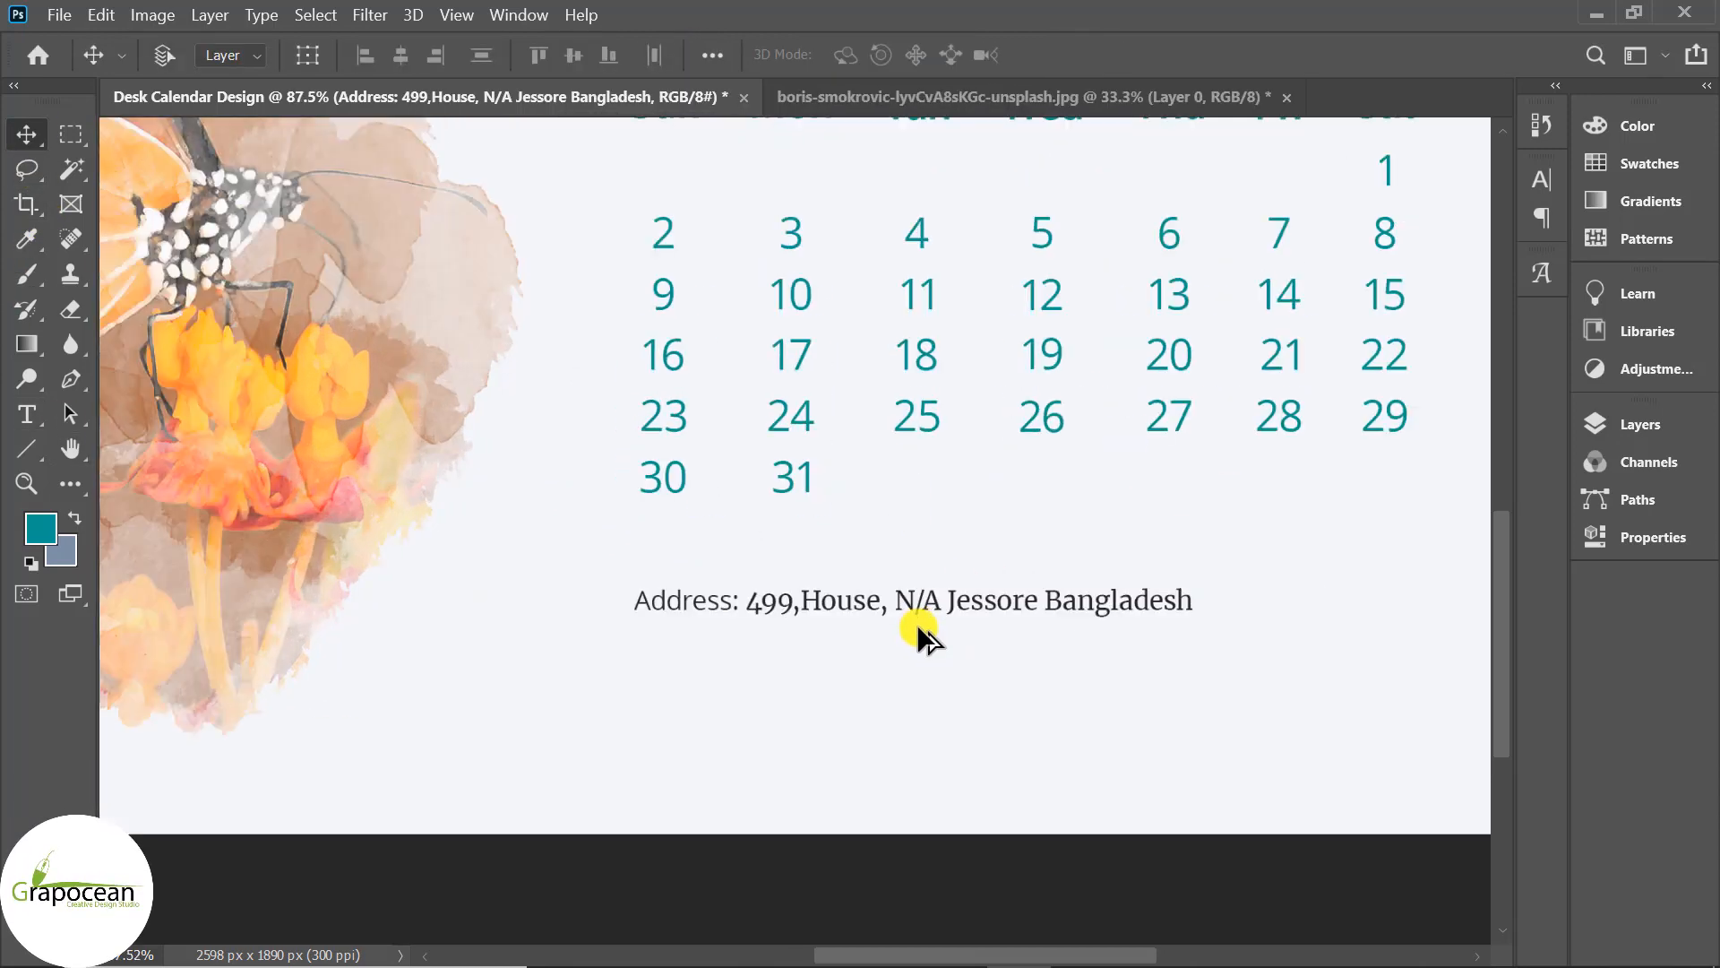
Select the calendar elements and collapse Group 1 and the BG group in the layer list.
scroll(857, 643, "up", 1)
scroll(853, 635, "down", 6)
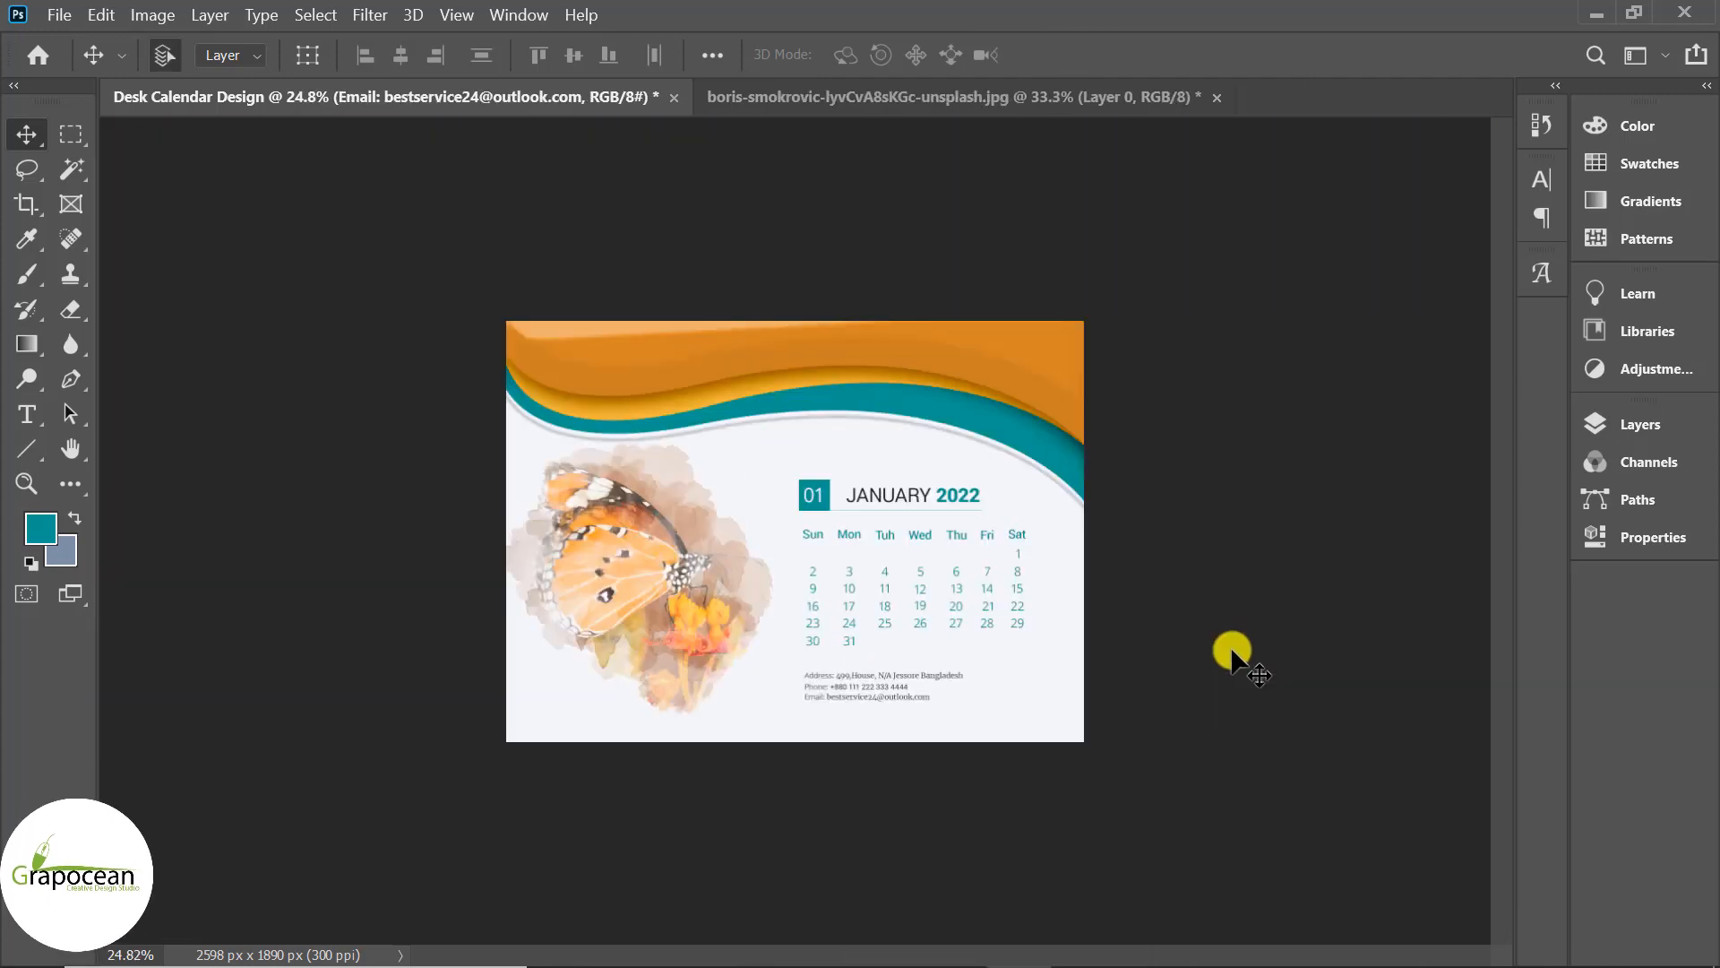
scroll(1003, 661, "up", 1)
left_click_drag(1084, 668, 800, 469)
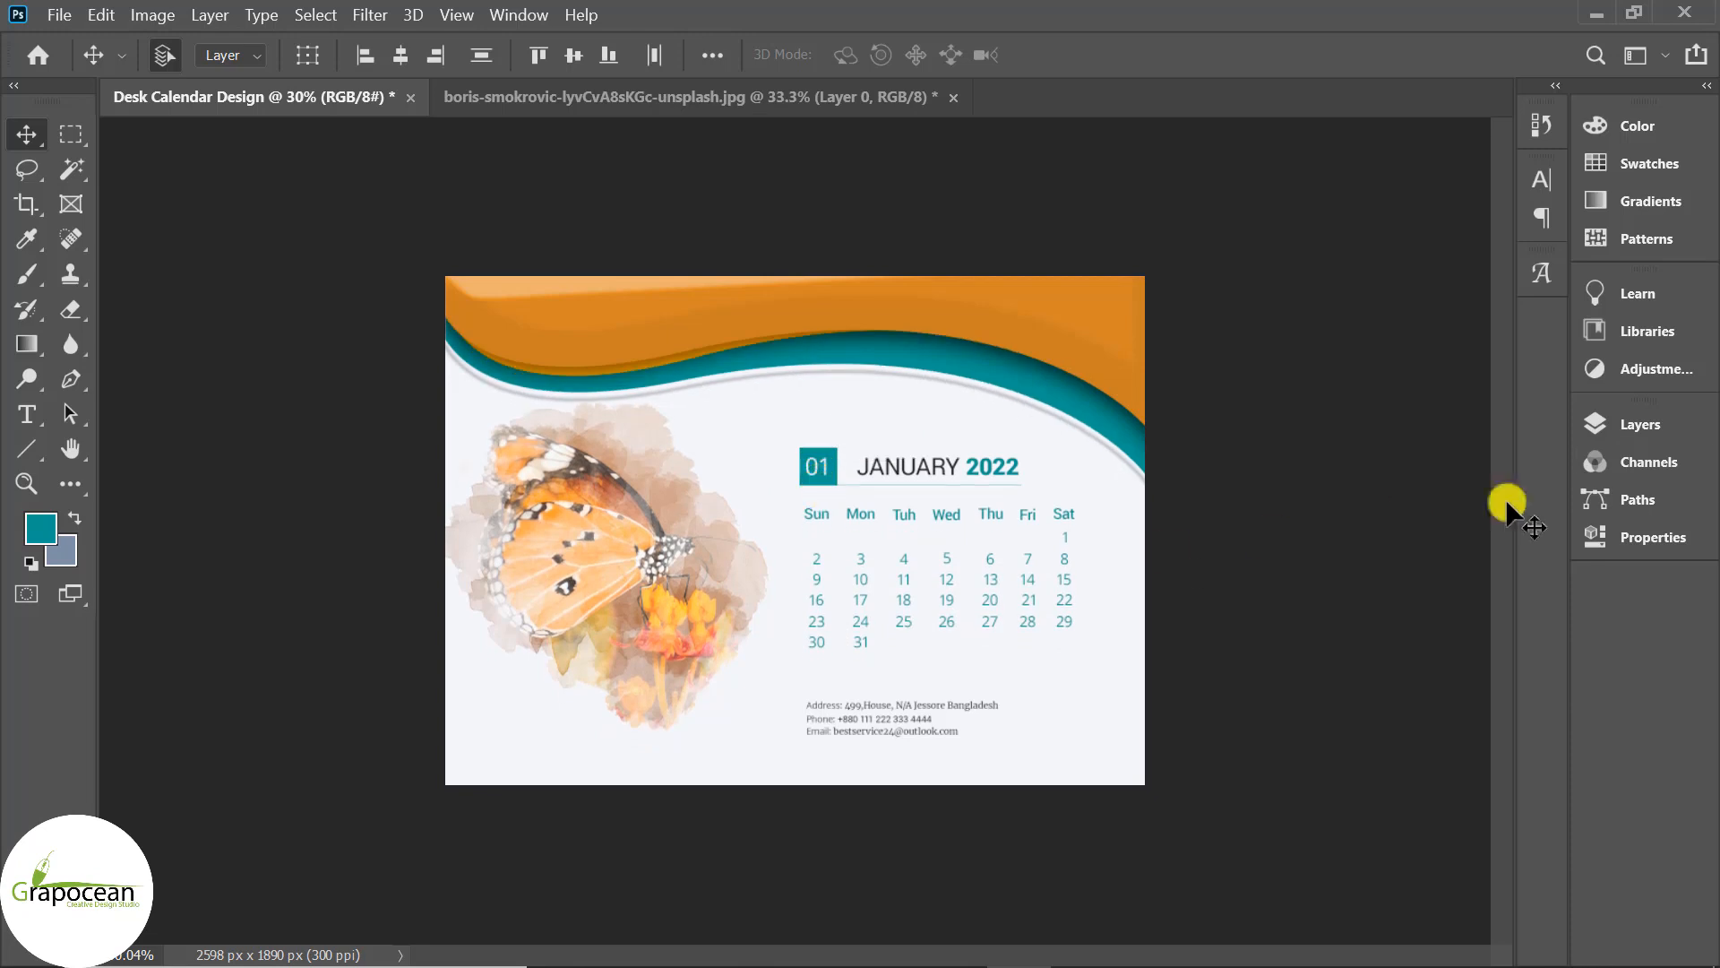
left_click(1640, 424)
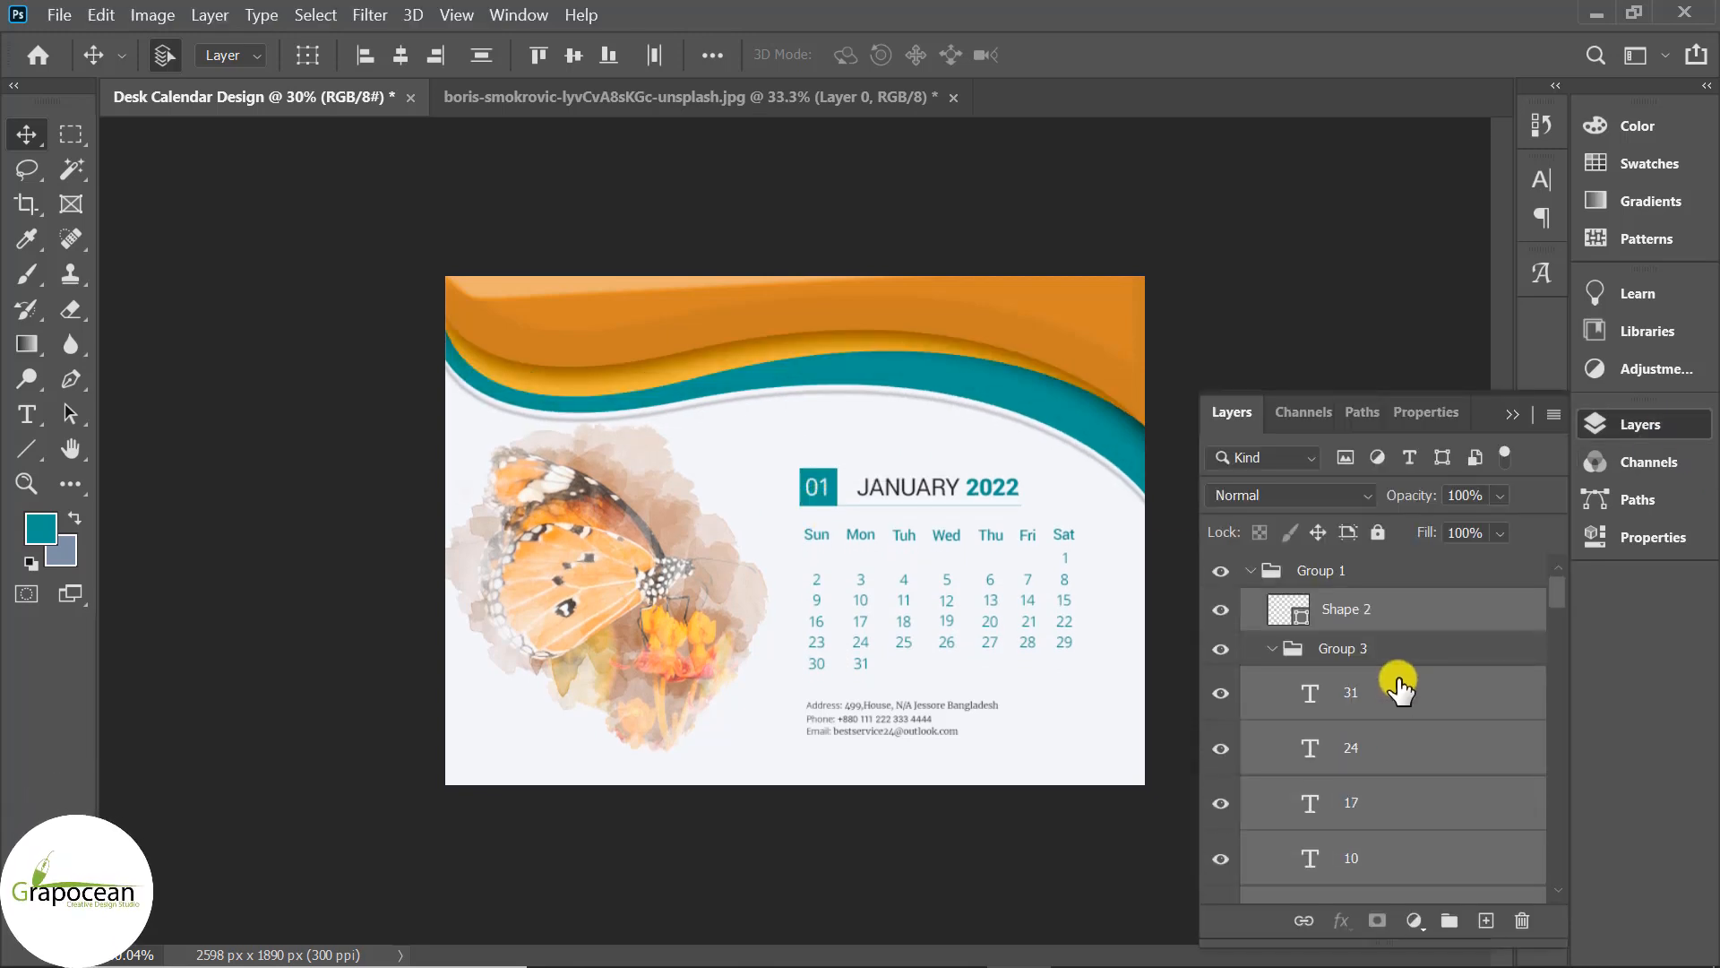
left_click(1258, 574)
left_click(1250, 604)
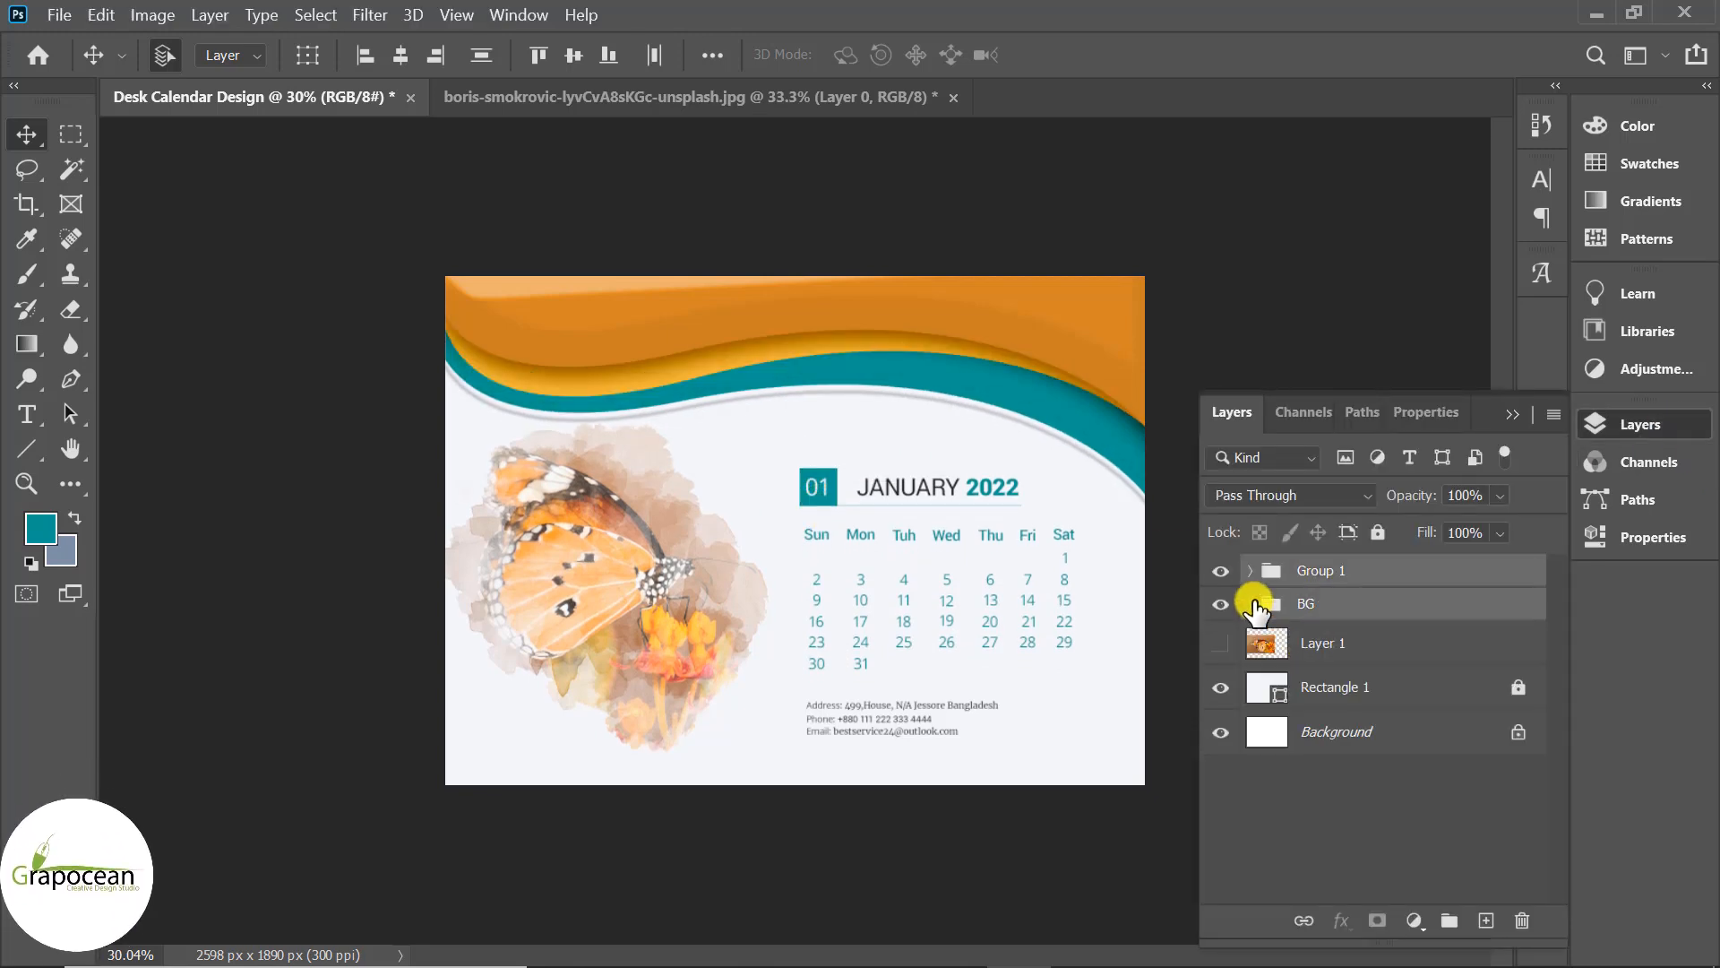
left_click(1306, 613)
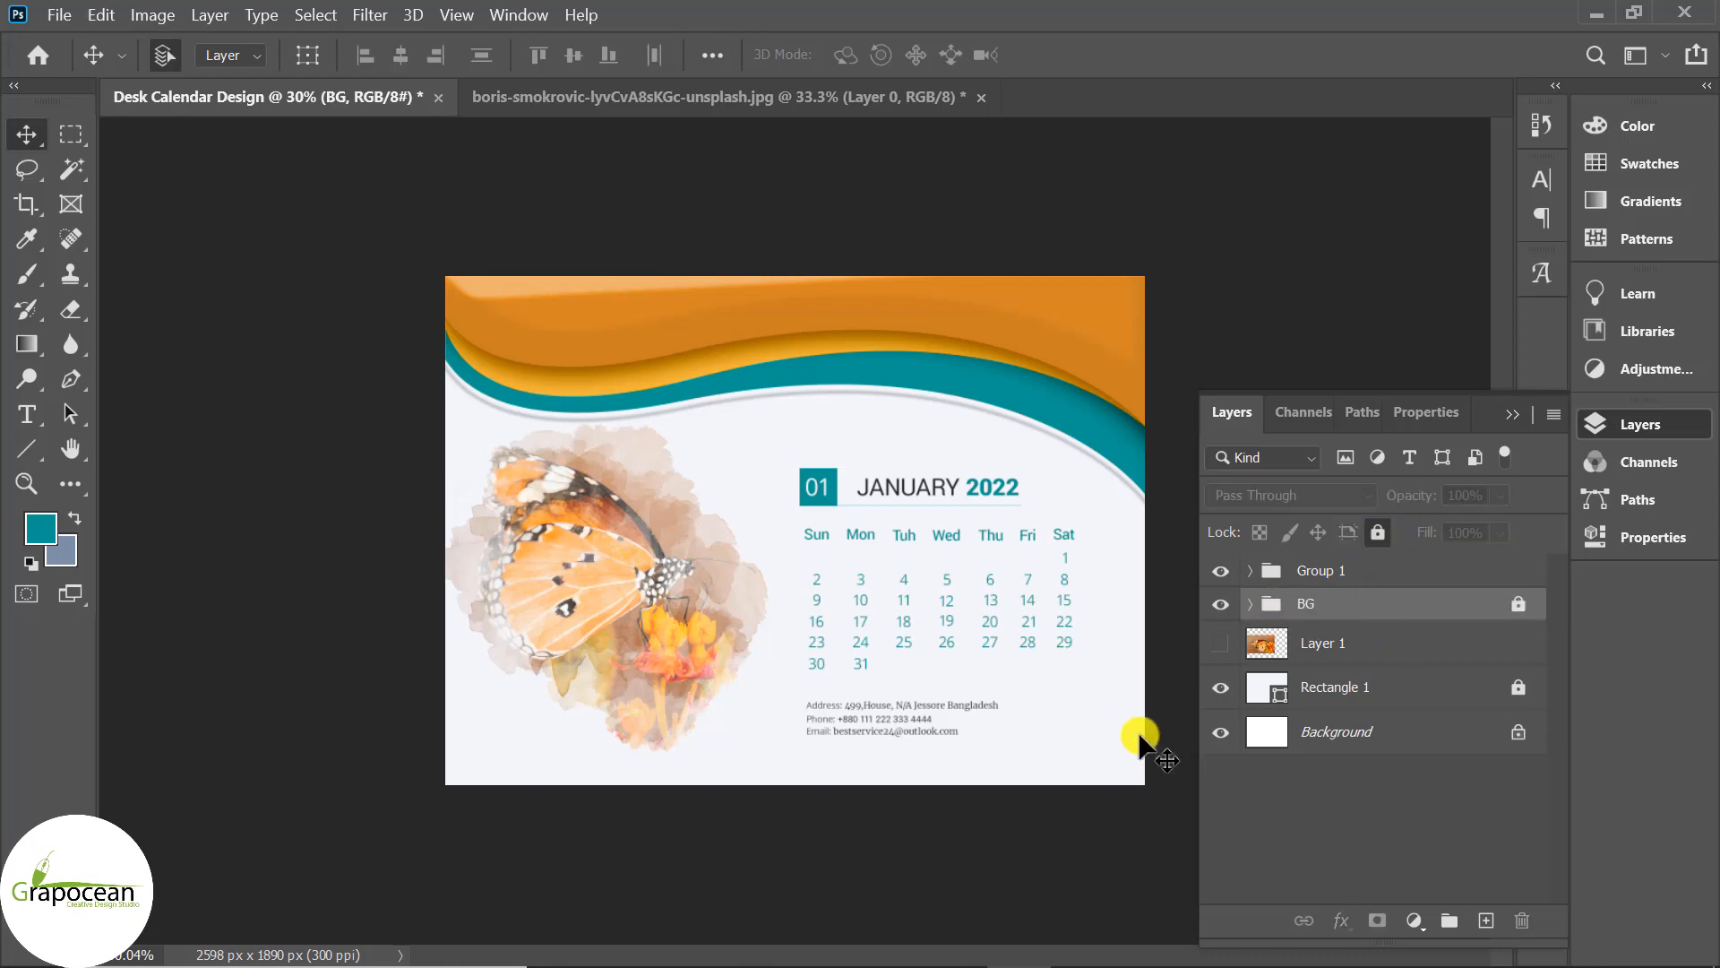
Select the JANUARY 2022 heading and date grid layers and drag them slightly upward.
left_click_drag(1087, 666, 805, 534)
mouse_move(1067, 666)
left_mouse_down()
mouse_move(776, 572)
mouse_move(800, 477)
mouse_move(883, 469)
mouse_move(1094, 660)
left_mouse_up()
mouse_move(830, 509)
left_mouse_down()
mouse_move(826, 475)
mouse_move(823, 490)
left_mouse_up()
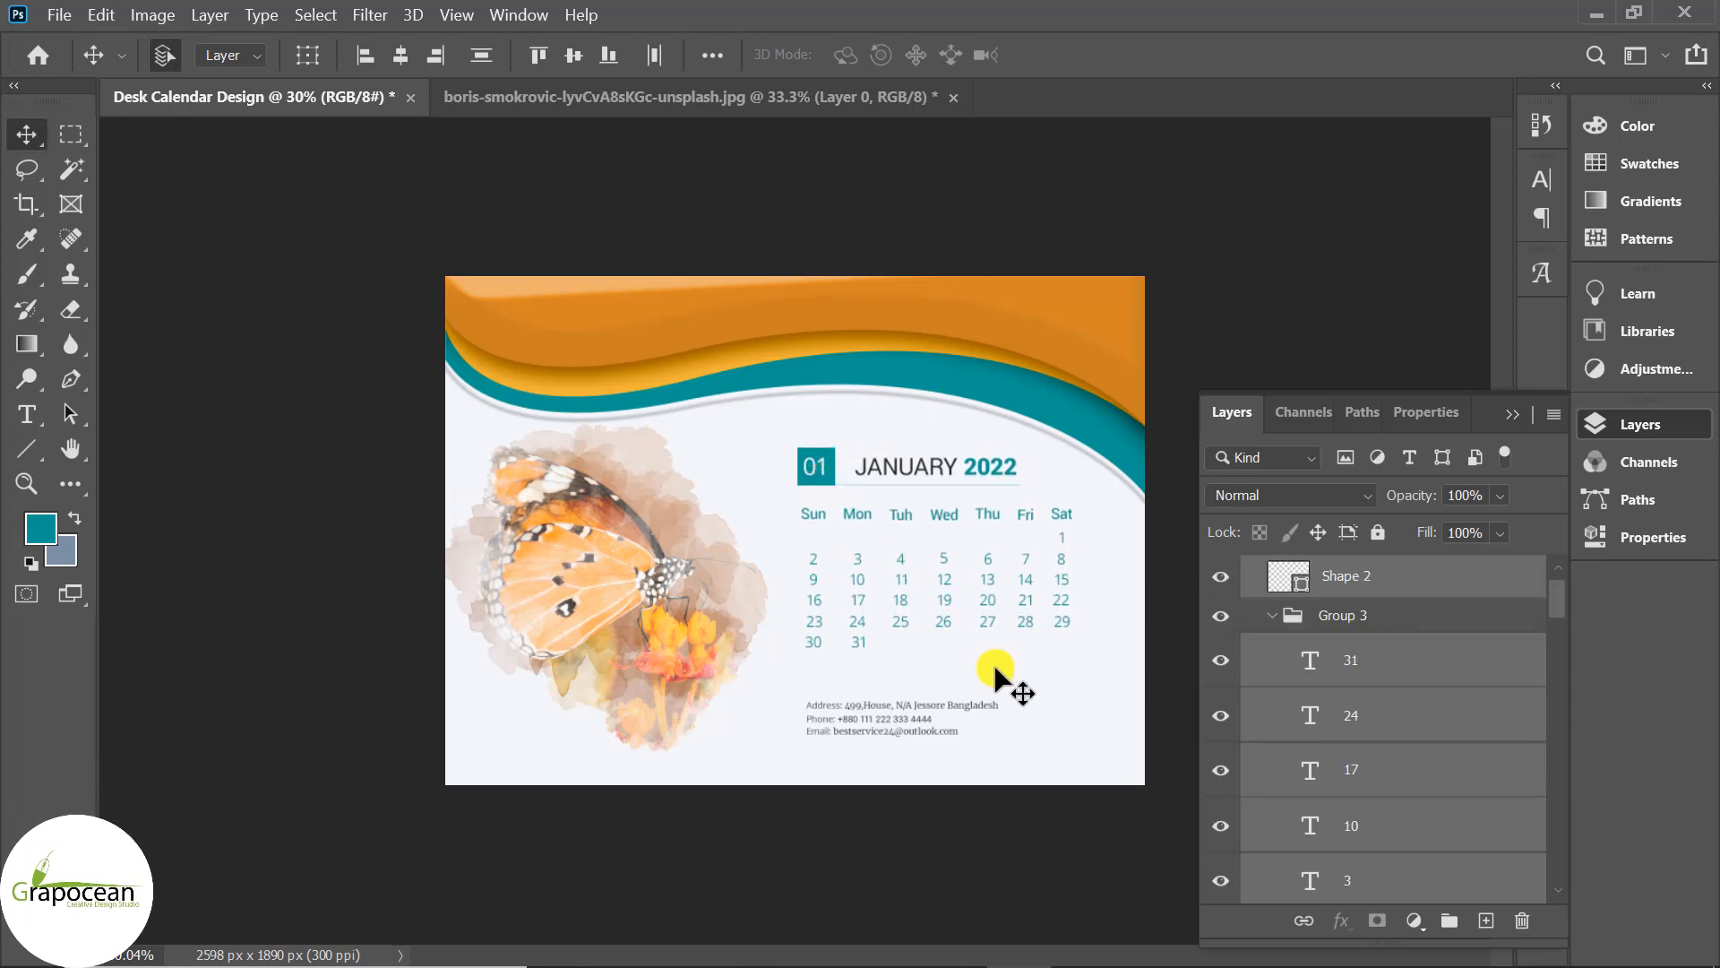
left_click_drag(975, 767, 909, 760)
scroll(932, 722, "up", 3)
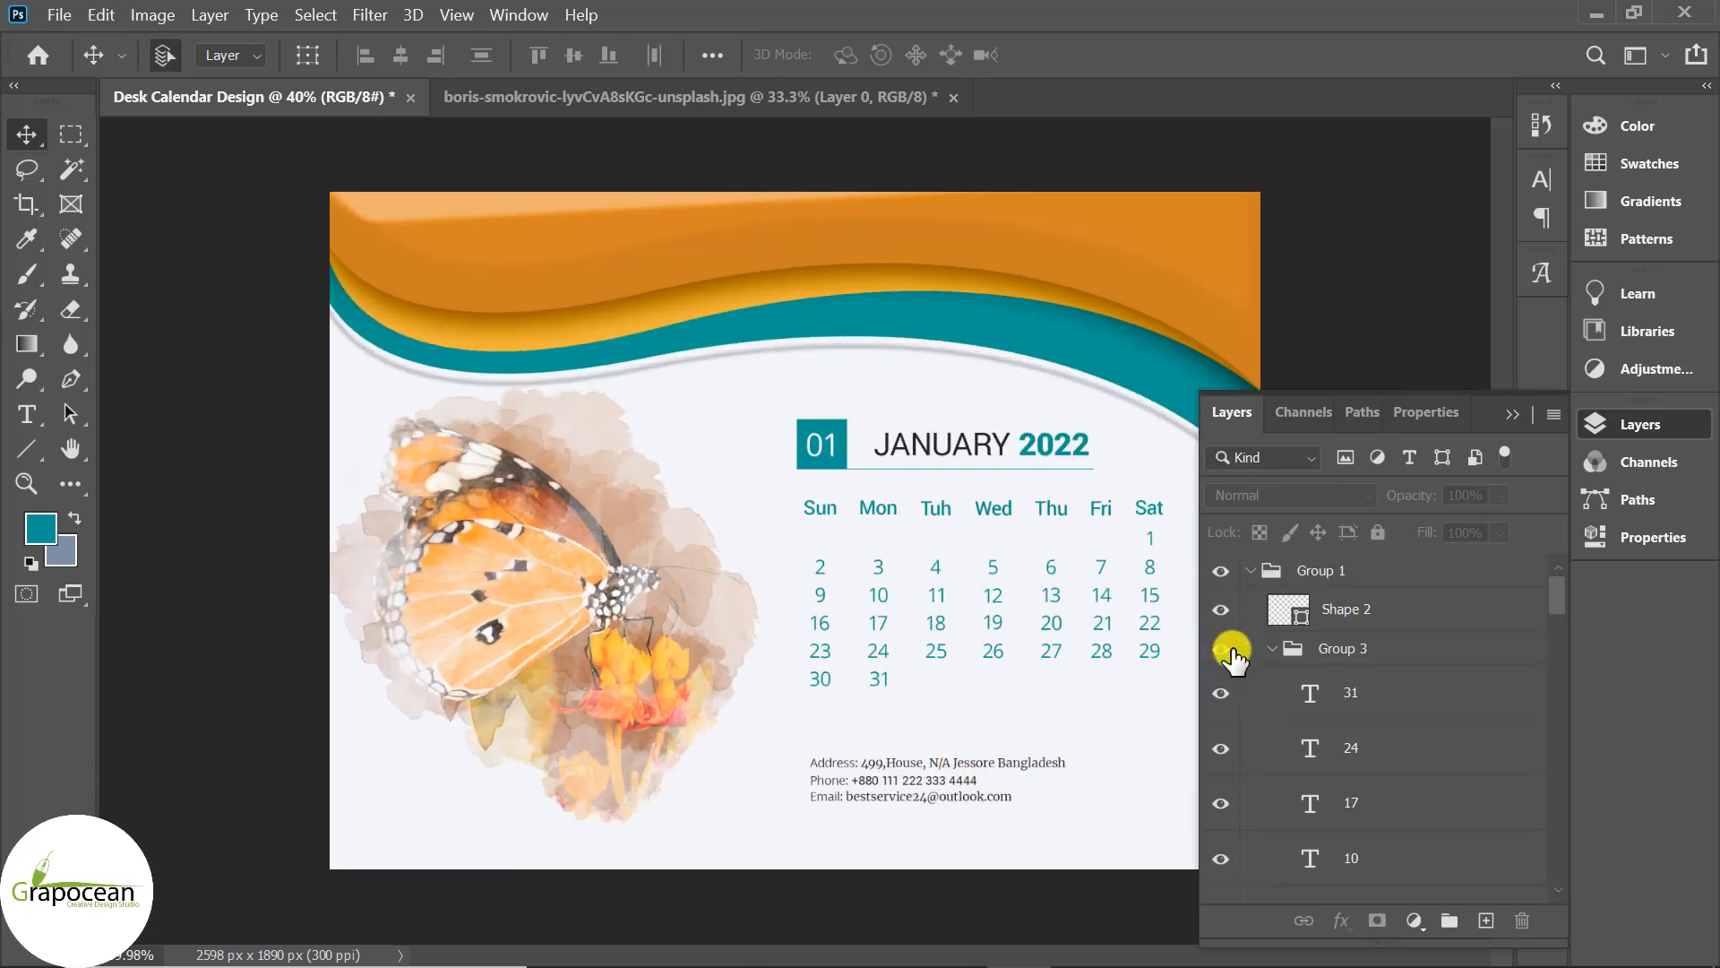
scroll(1391, 684, "down", 10)
left_click_drag(1556, 694, 1548, 899)
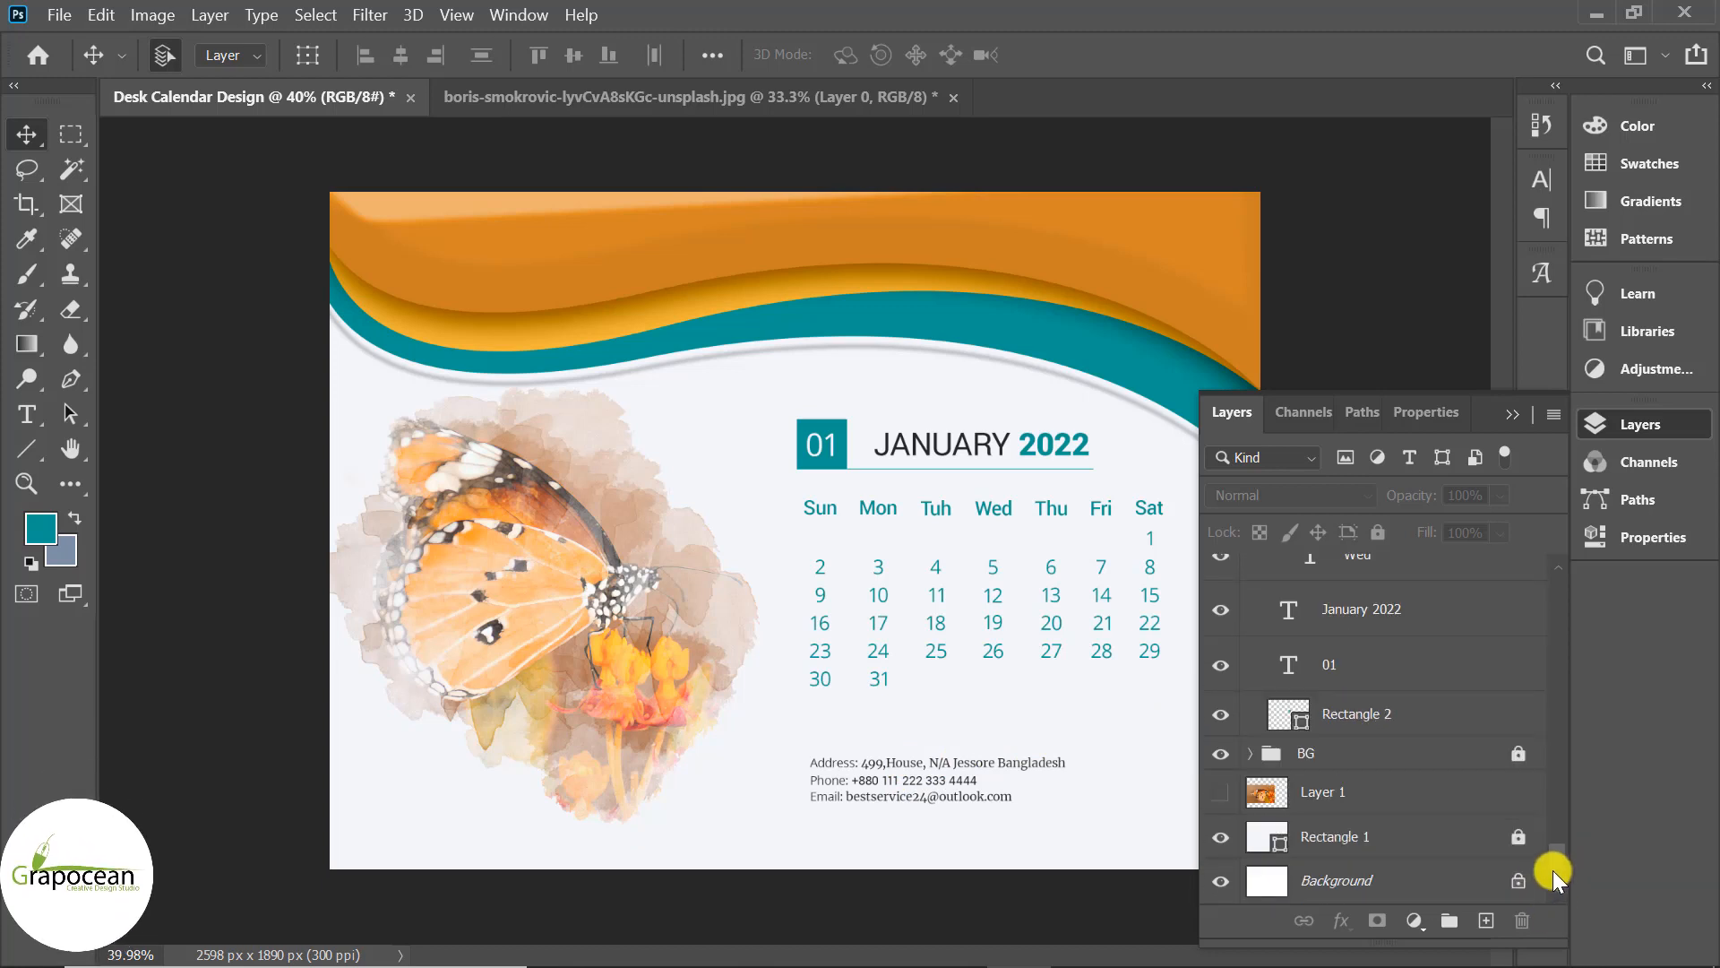
Move the Address, Phone and Email layers out of BG to sit above the group.
left_click(1220, 755)
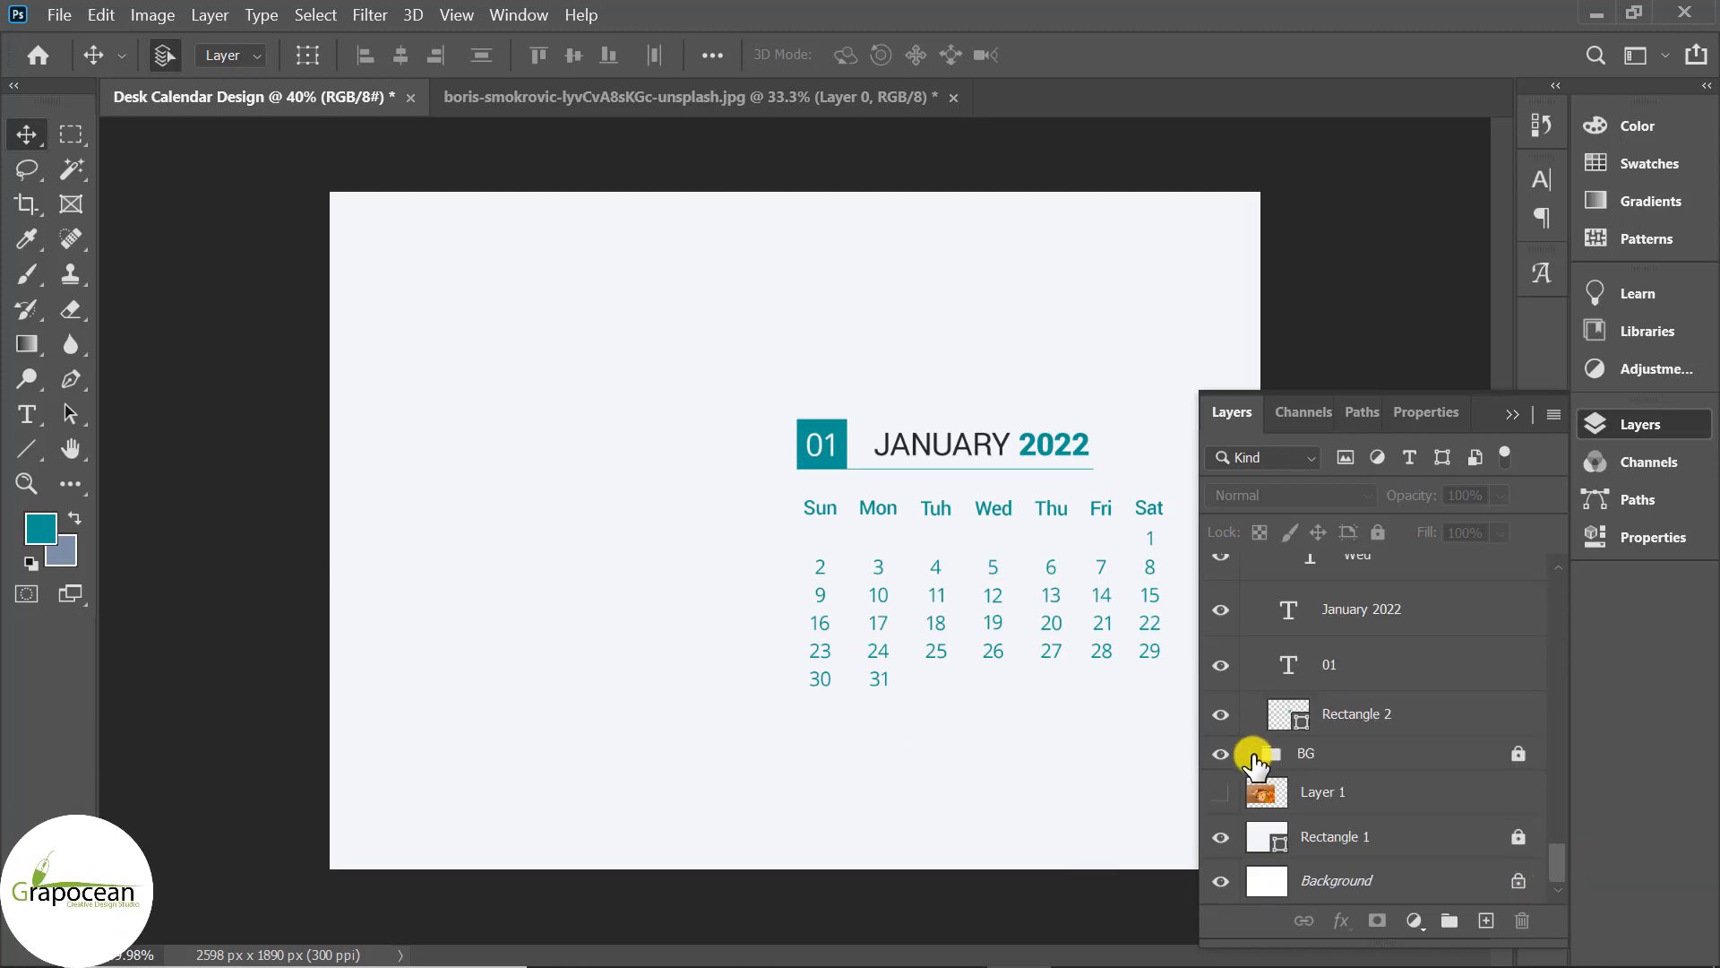
left_click(1252, 755)
scroll(1383, 857, "down", 10)
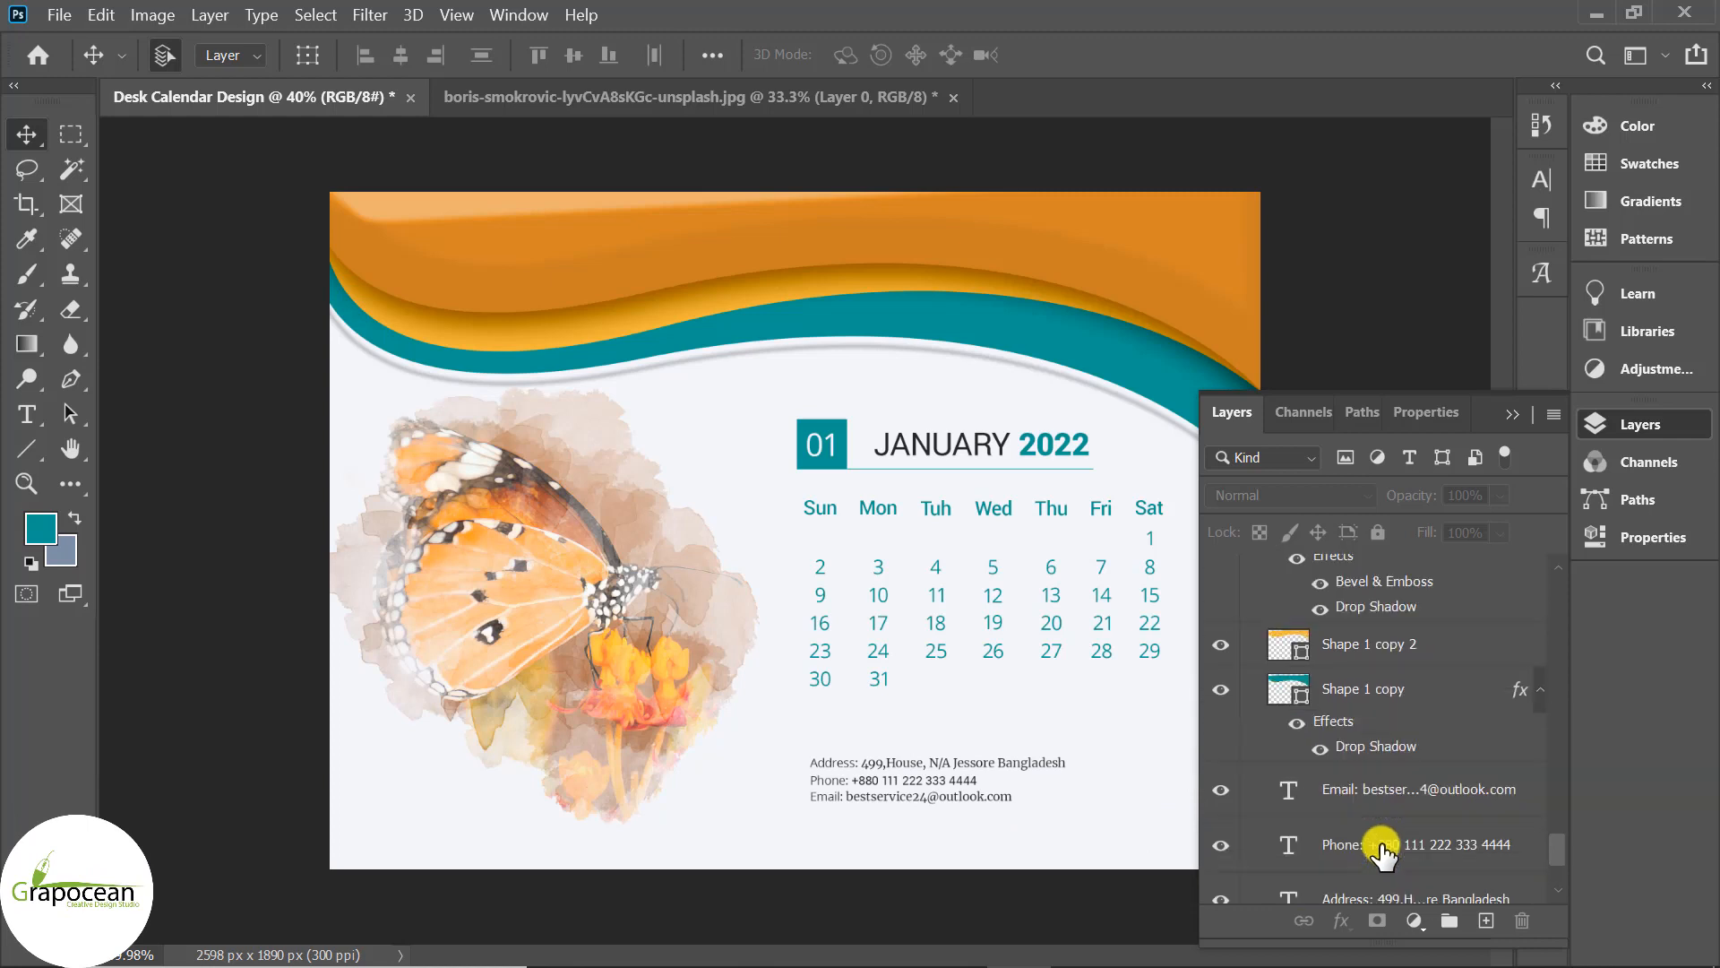
left_click(1456, 782)
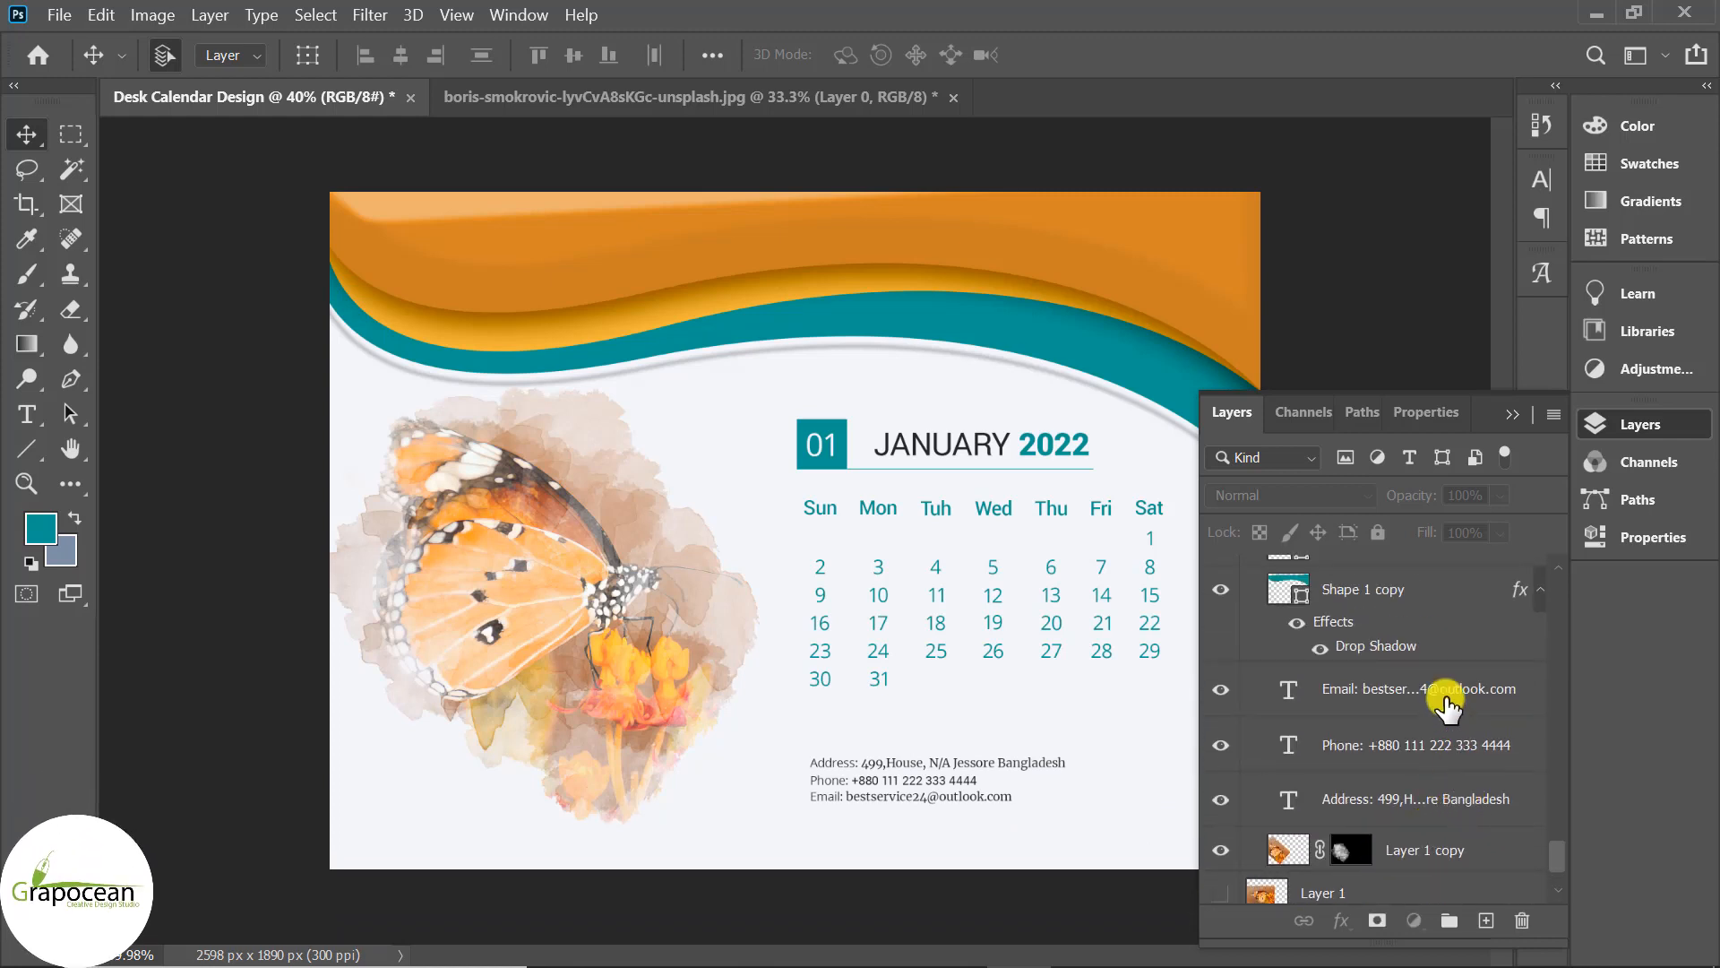
left_click(1443, 708, "shift")
left_click_drag(1442, 708, 1277, 806)
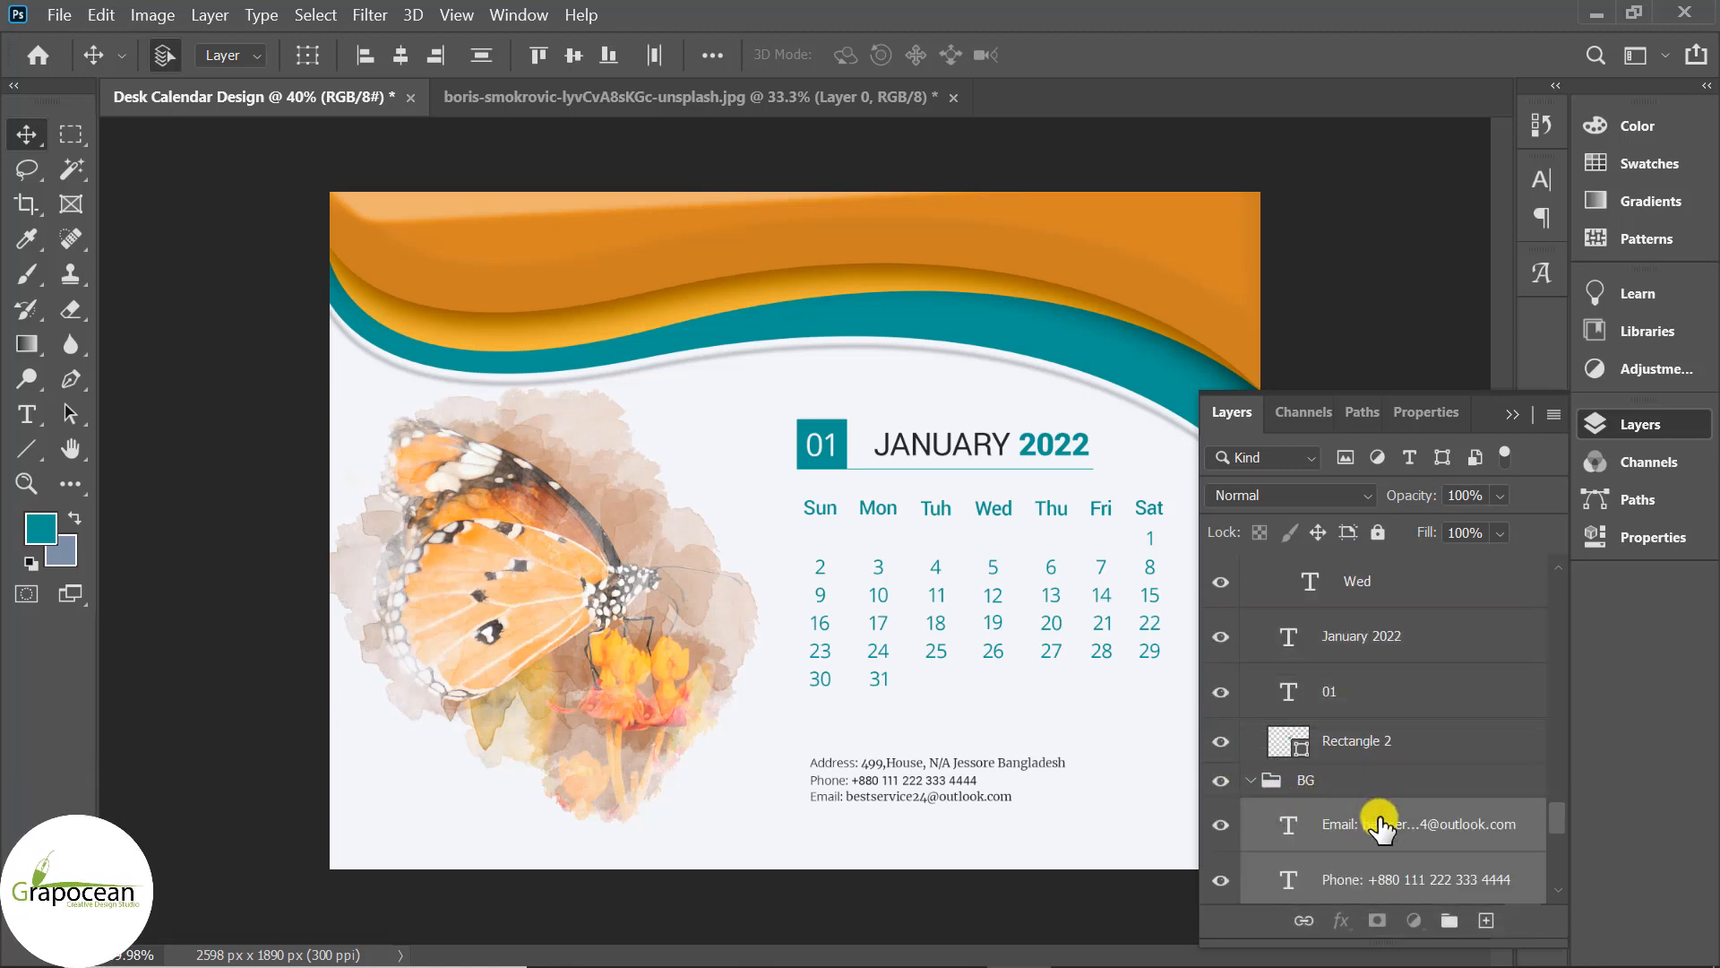
left_click_drag(1380, 825, 1259, 779)
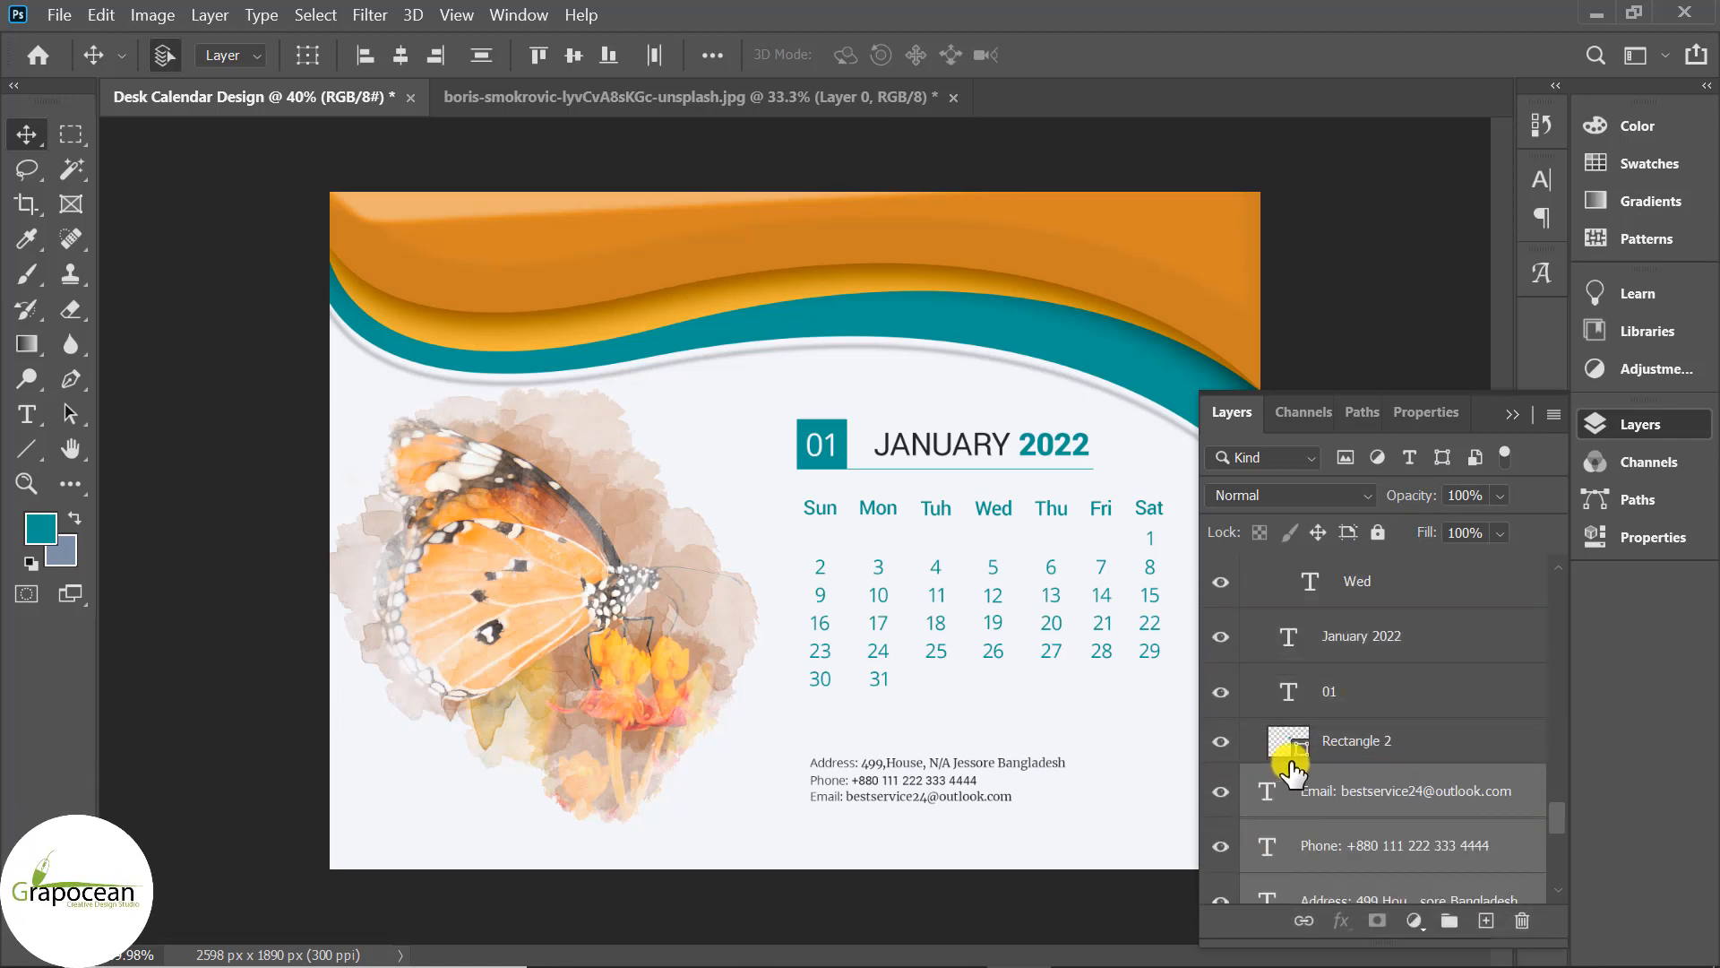
Collapse the BG group and nudge the three contact lines slightly higher.
scroll(1299, 811, "down", 3)
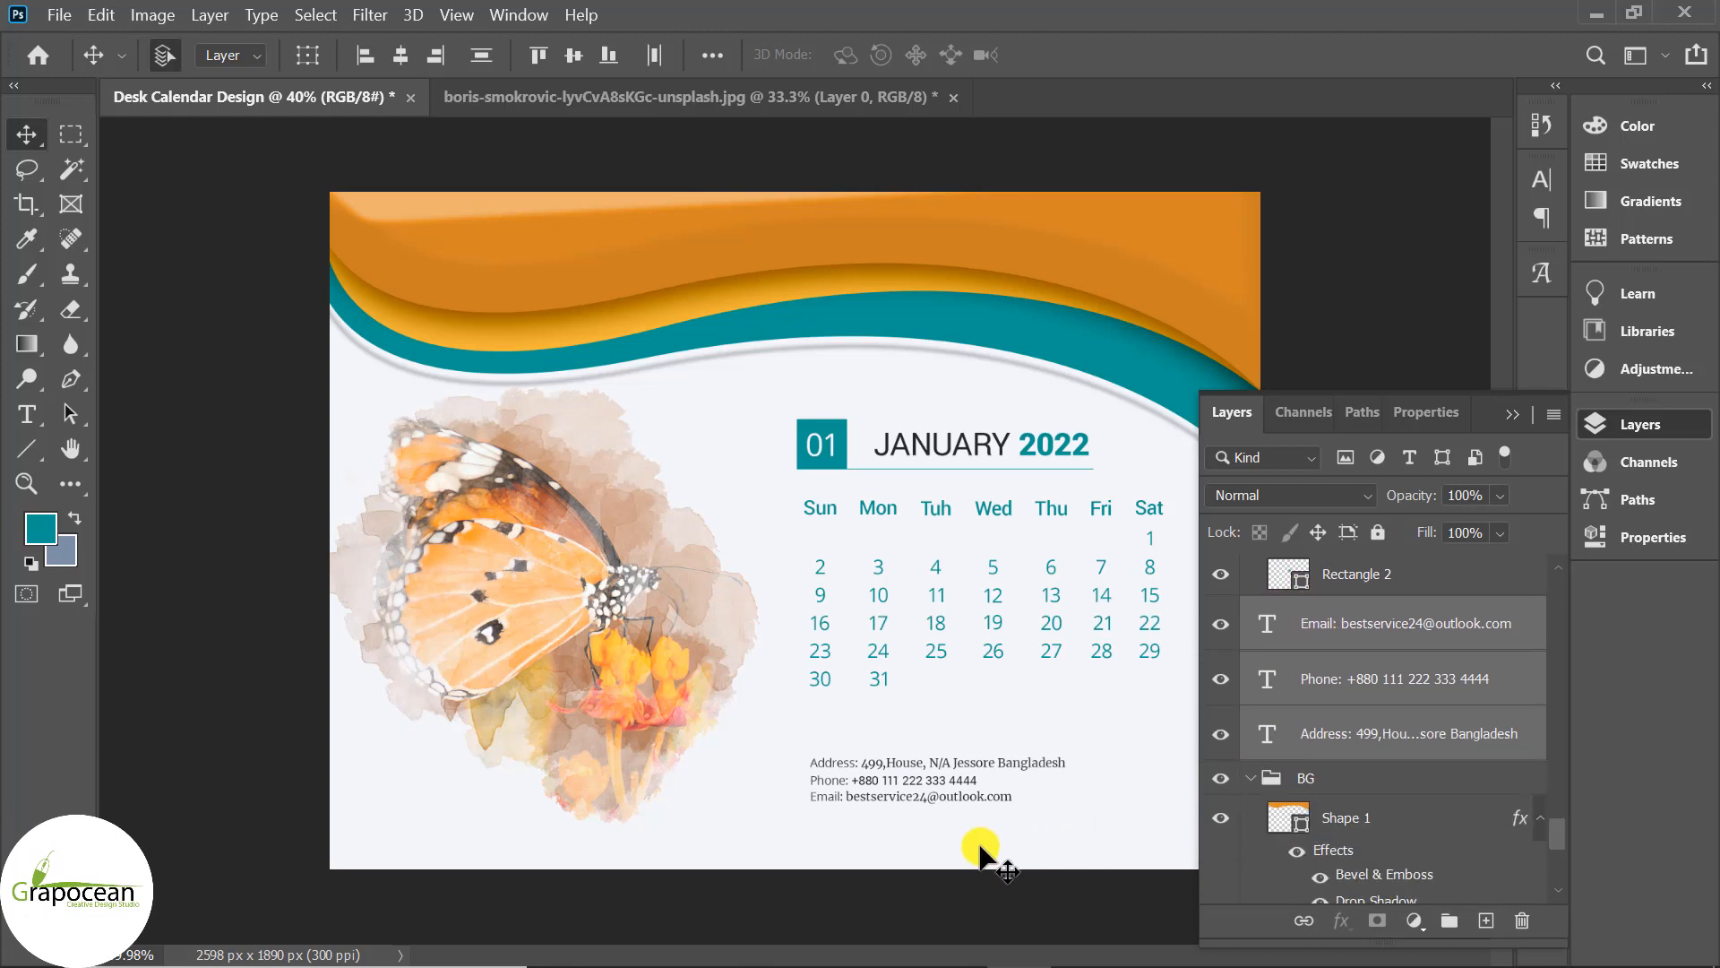
left_click(1253, 779)
key("ctrl+t")
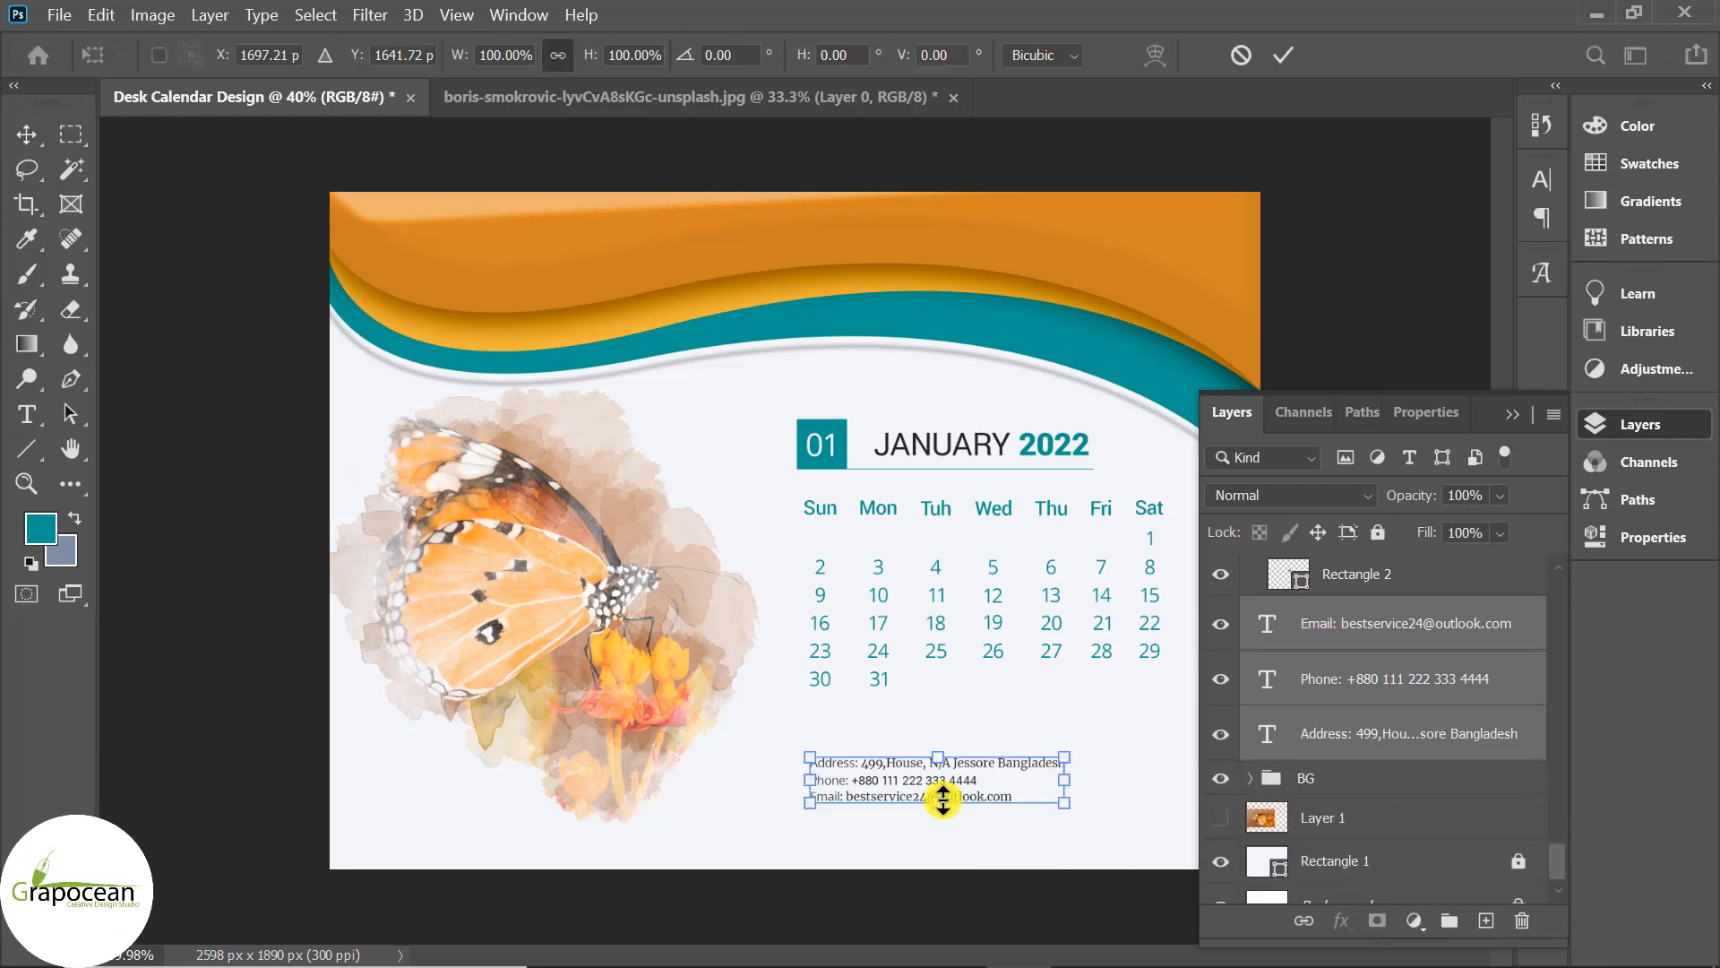
left_click_drag(941, 800, 891, 764)
key("ctrl+z")
Select the teal wave shape layer for copying.
left_click(1283, 55)
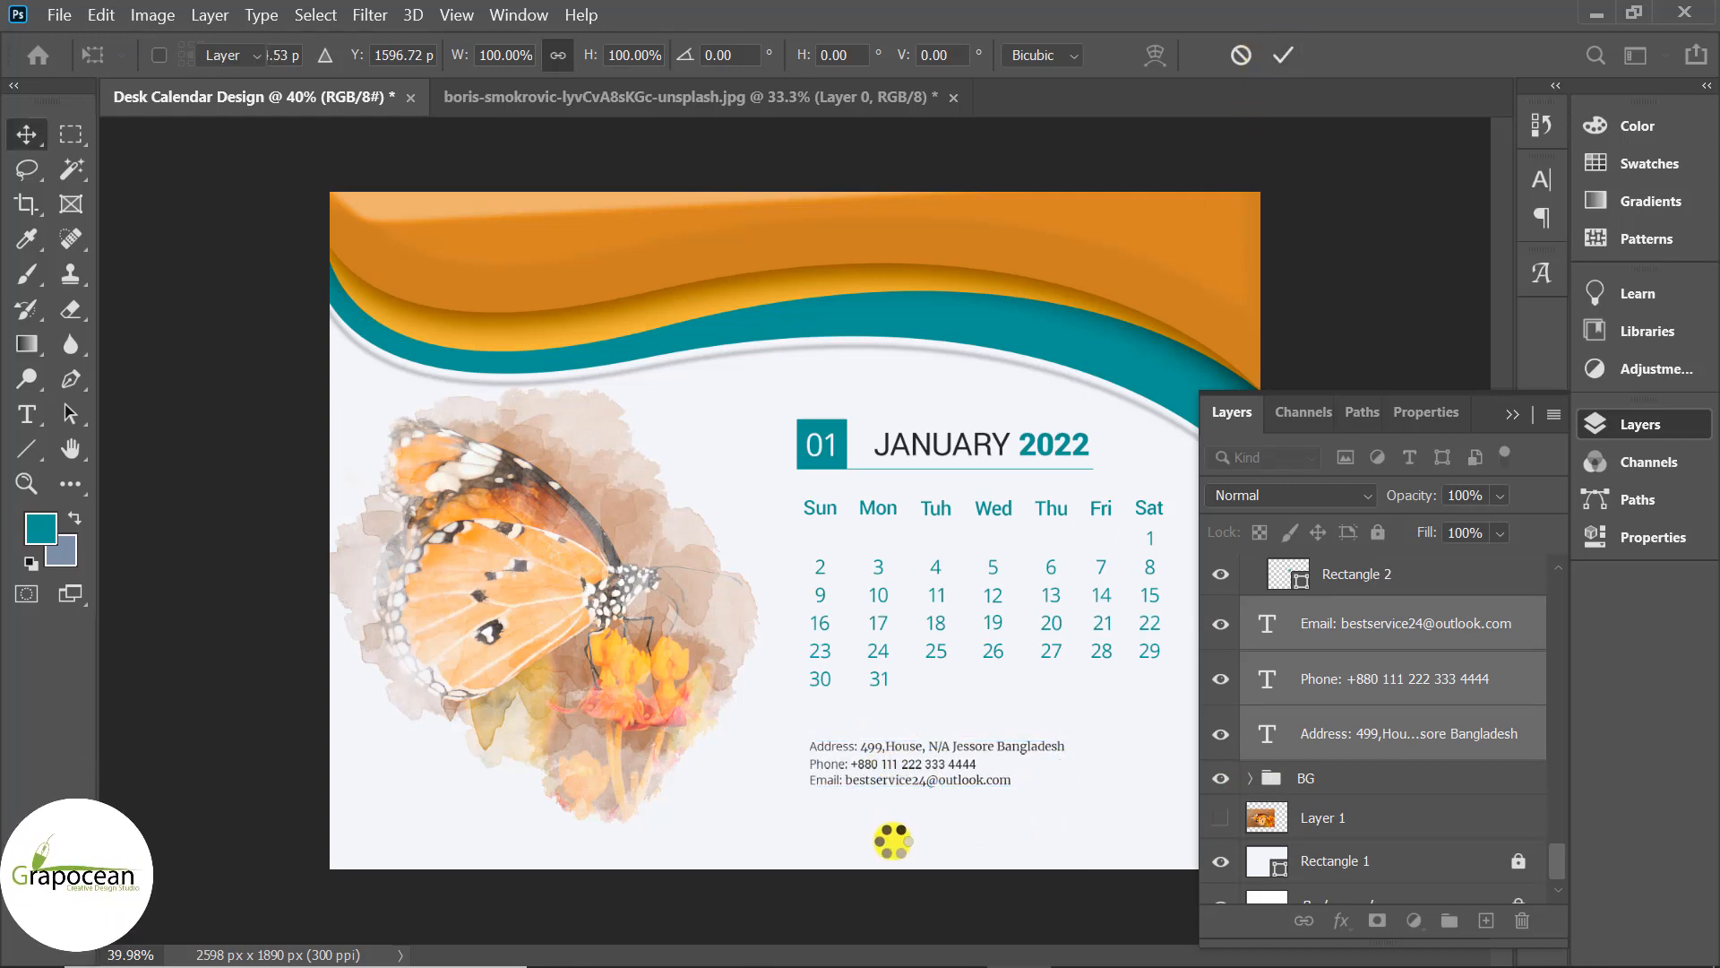
scroll(914, 843, "down", 3)
scroll(1027, 440, "up", 1)
left_click(1026, 439)
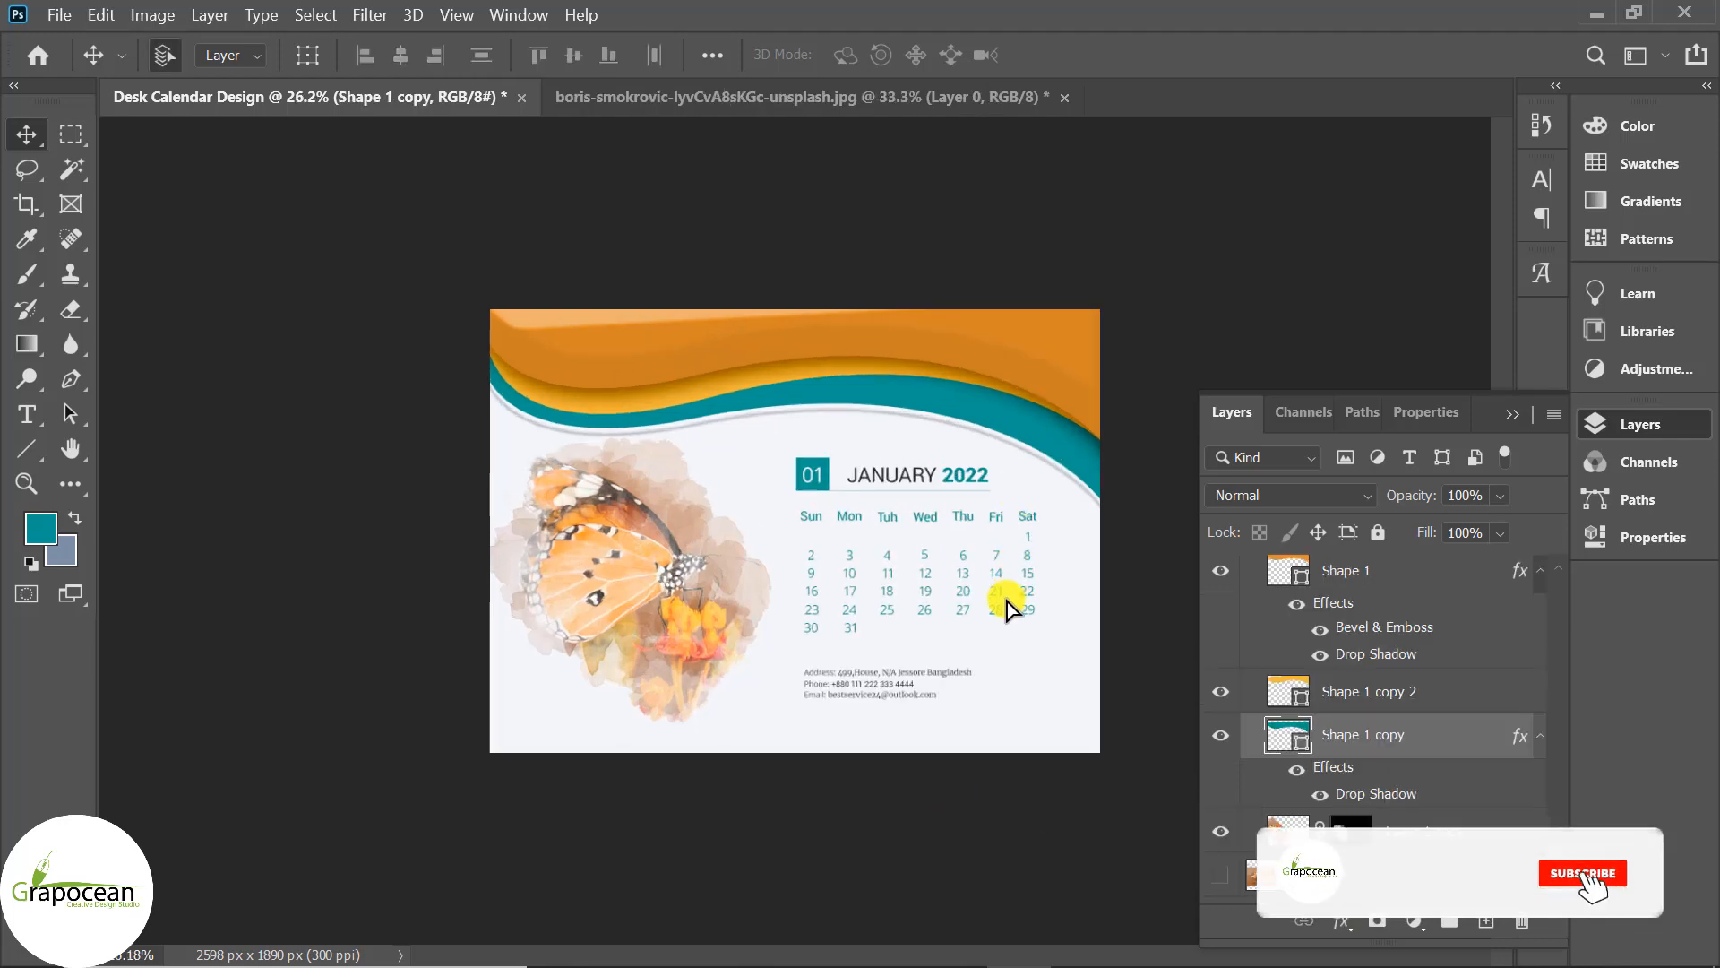
Duplicate the teal wave lower on the page and convert the copy to a smart object.
left_click_drag(1008, 609, 1004, 694)
right_click(1353, 735)
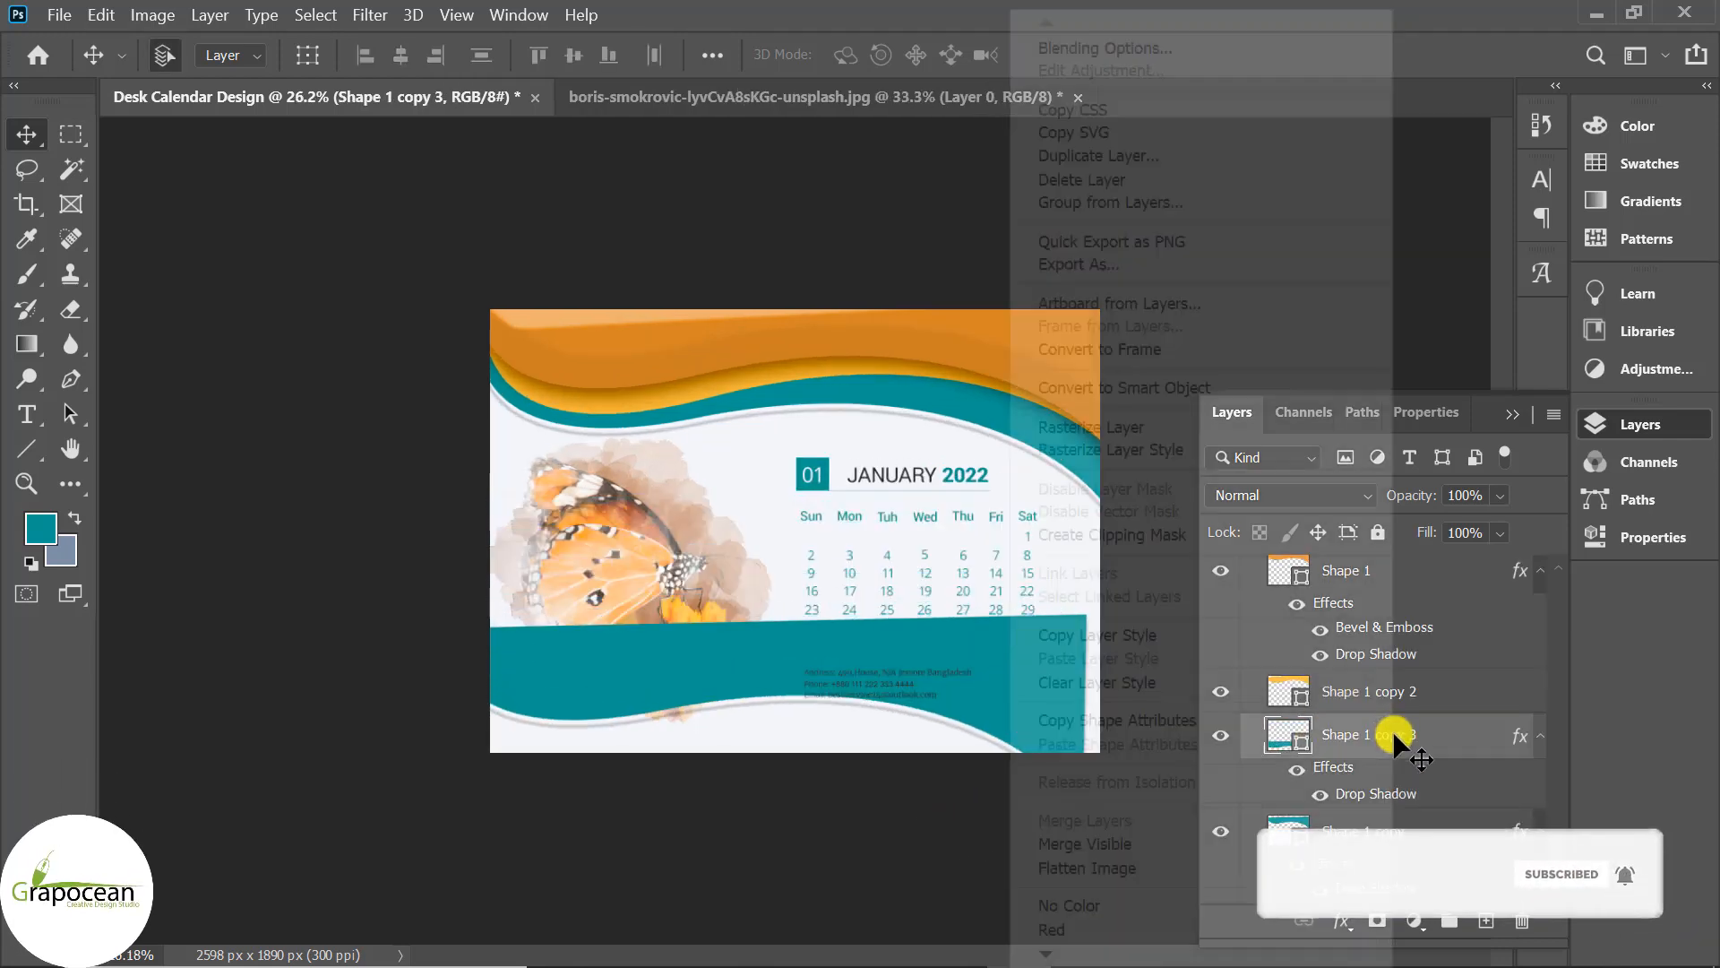
left_click(1202, 387)
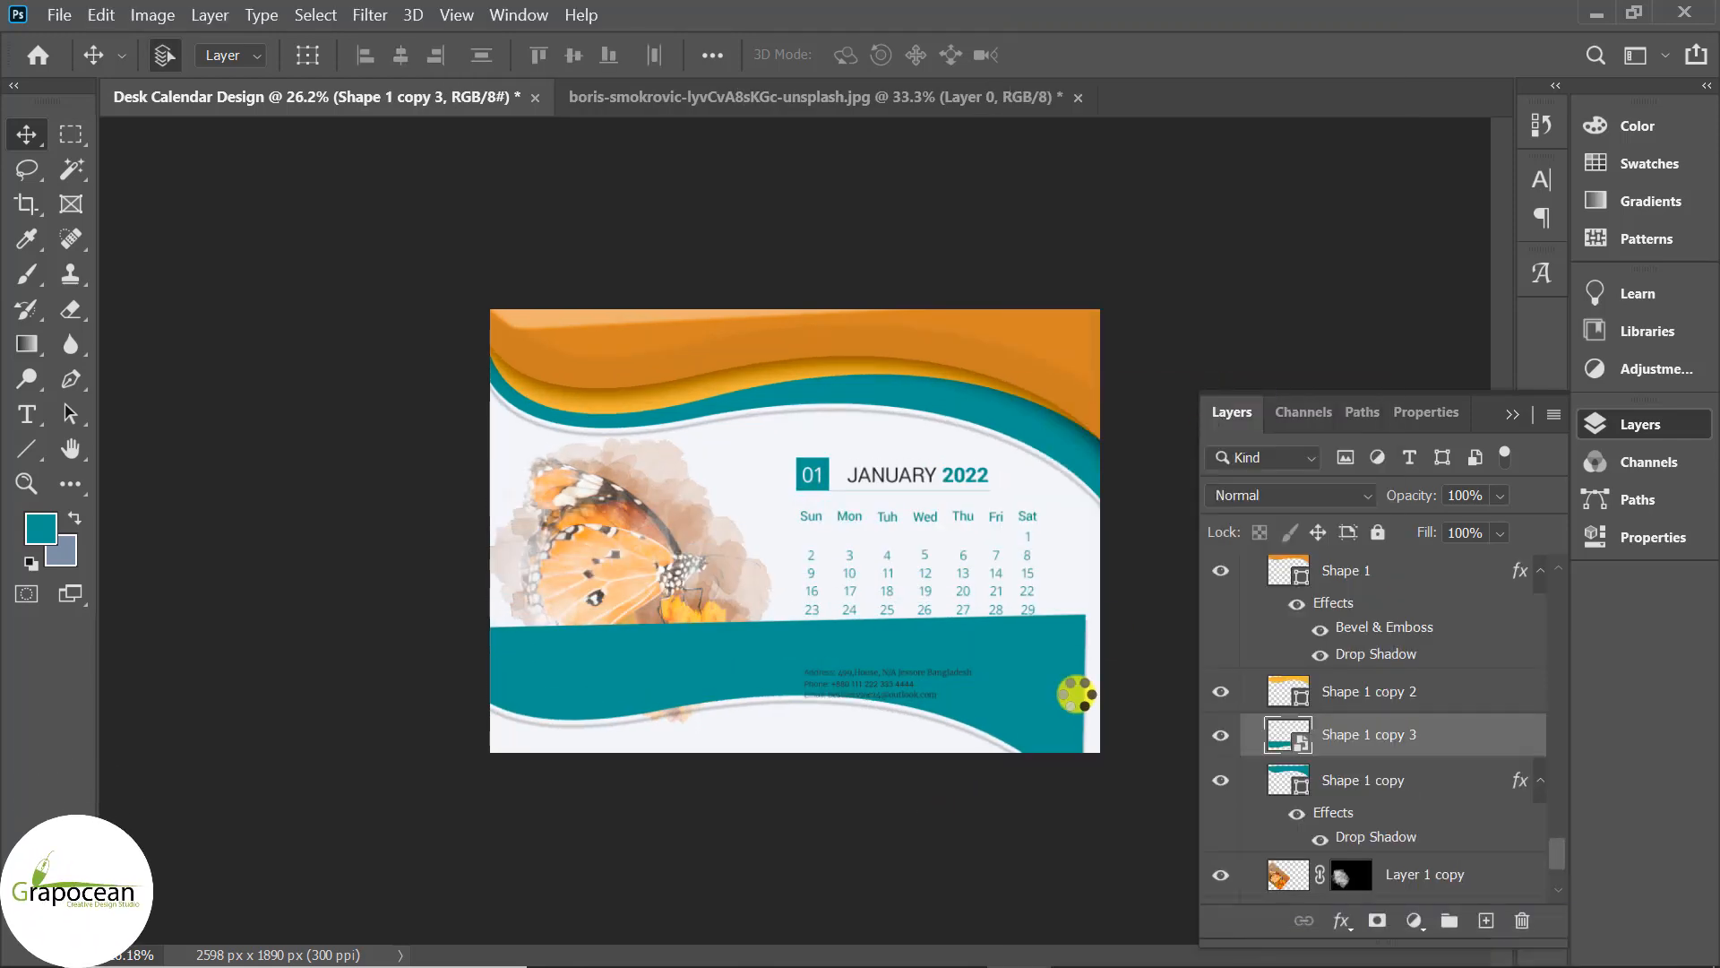
Flip the wave copy horizontally and vertically and place it at the bottom-left as a footer.
key("ctrl+t")
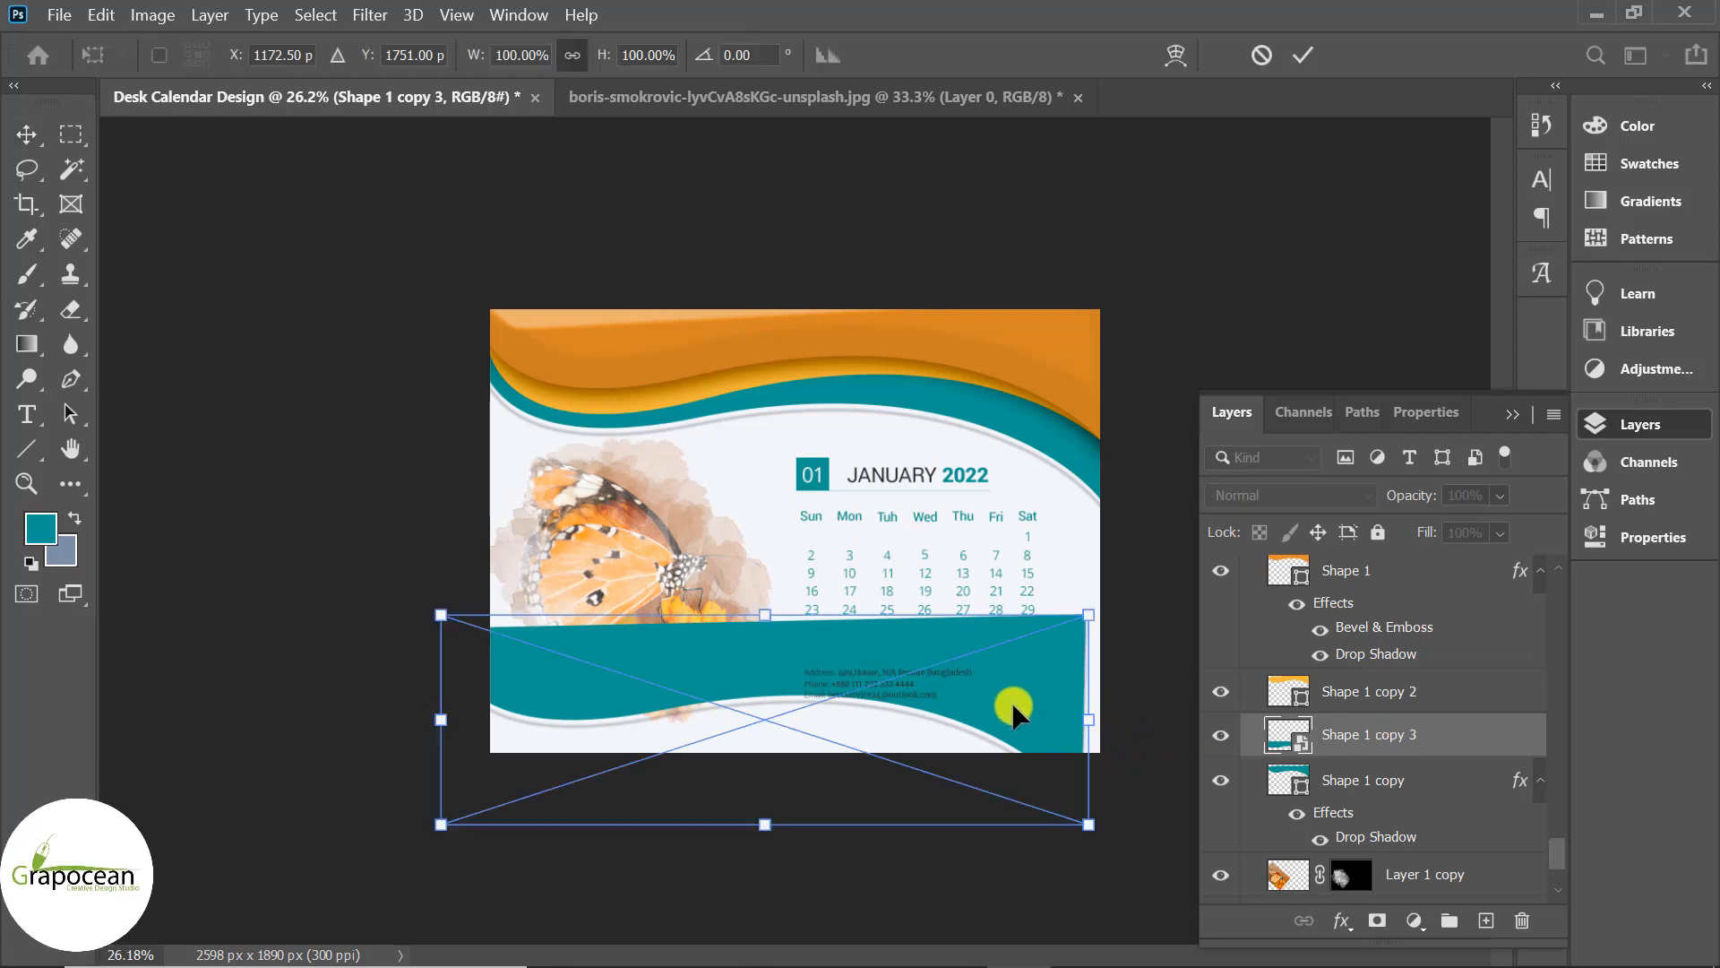
right_click(1008, 710)
left_click(1114, 668)
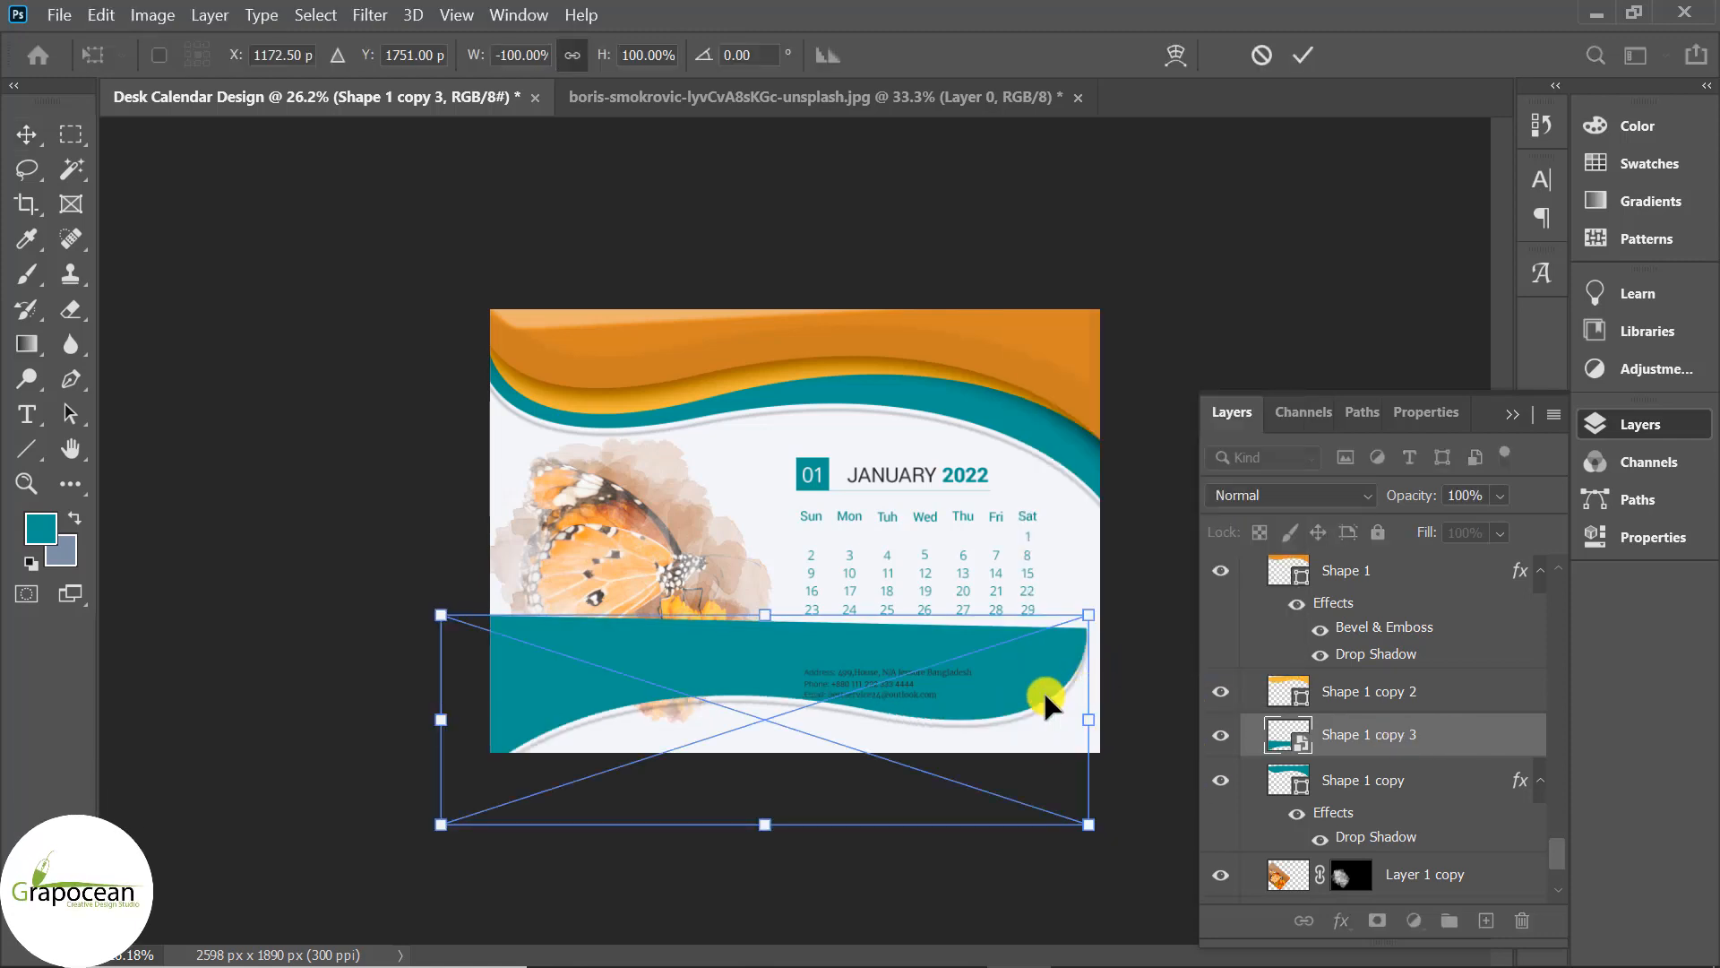
right_click(1045, 705)
left_click(1113, 679)
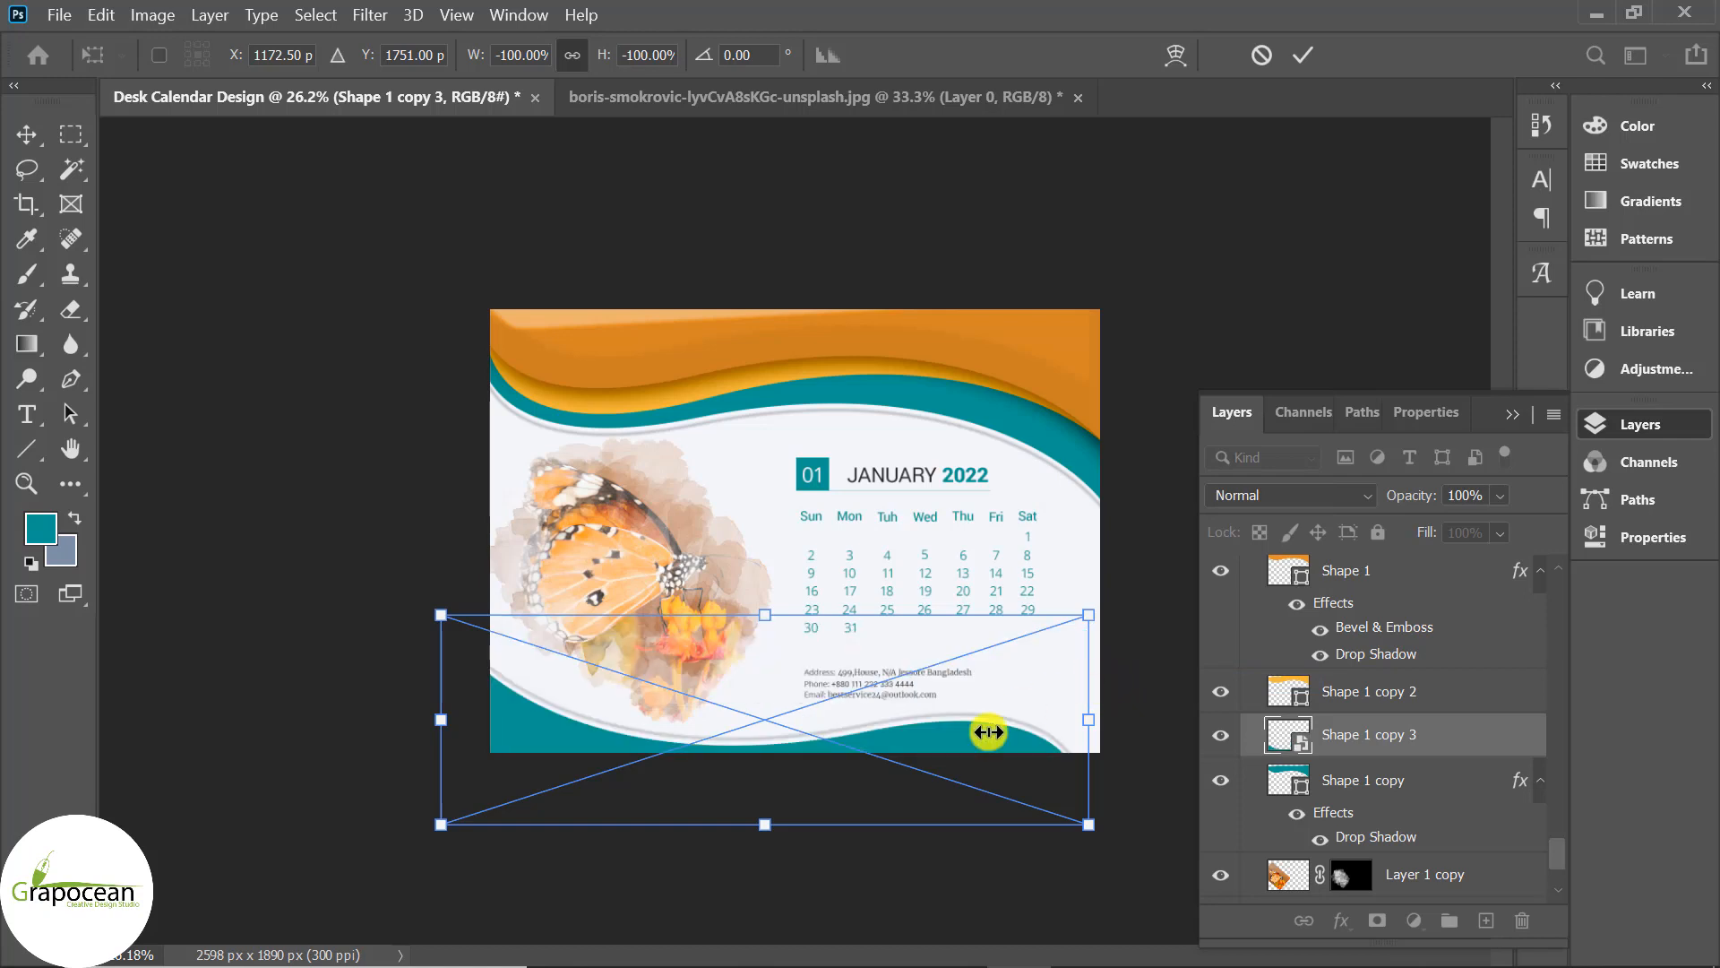
left_click_drag(978, 748, 730, 735)
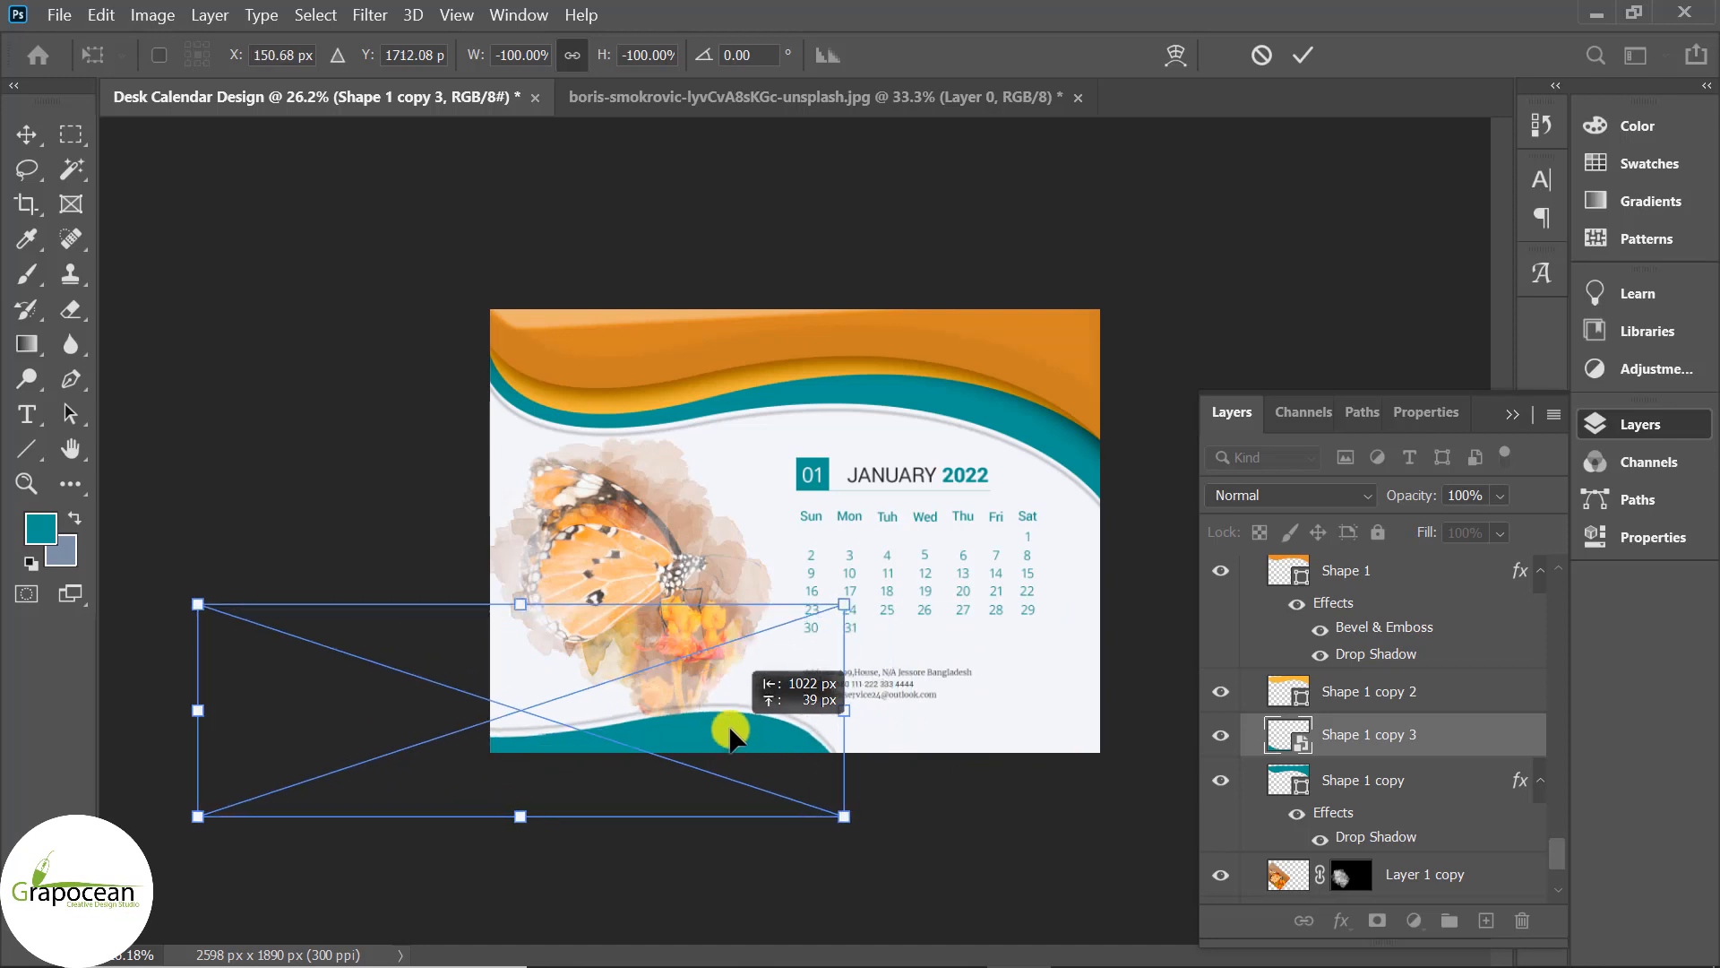
key("Return")
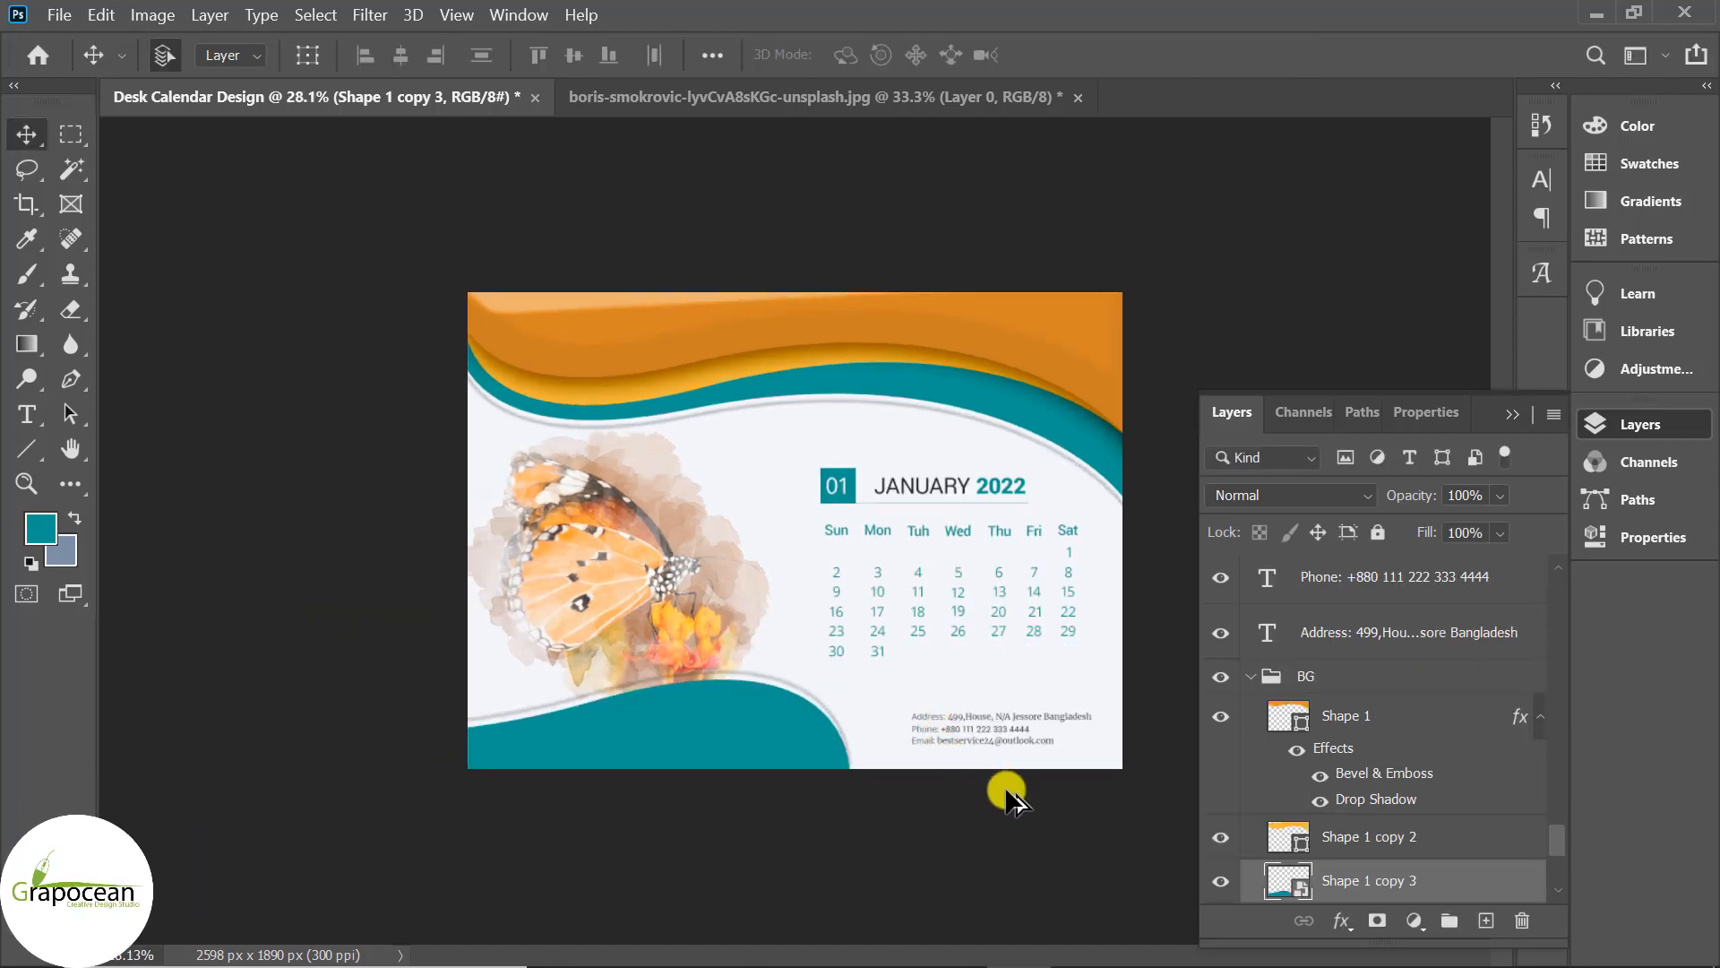
key("ctrl+minus")
key("ctrl+minus")
key("ctrl+plus")
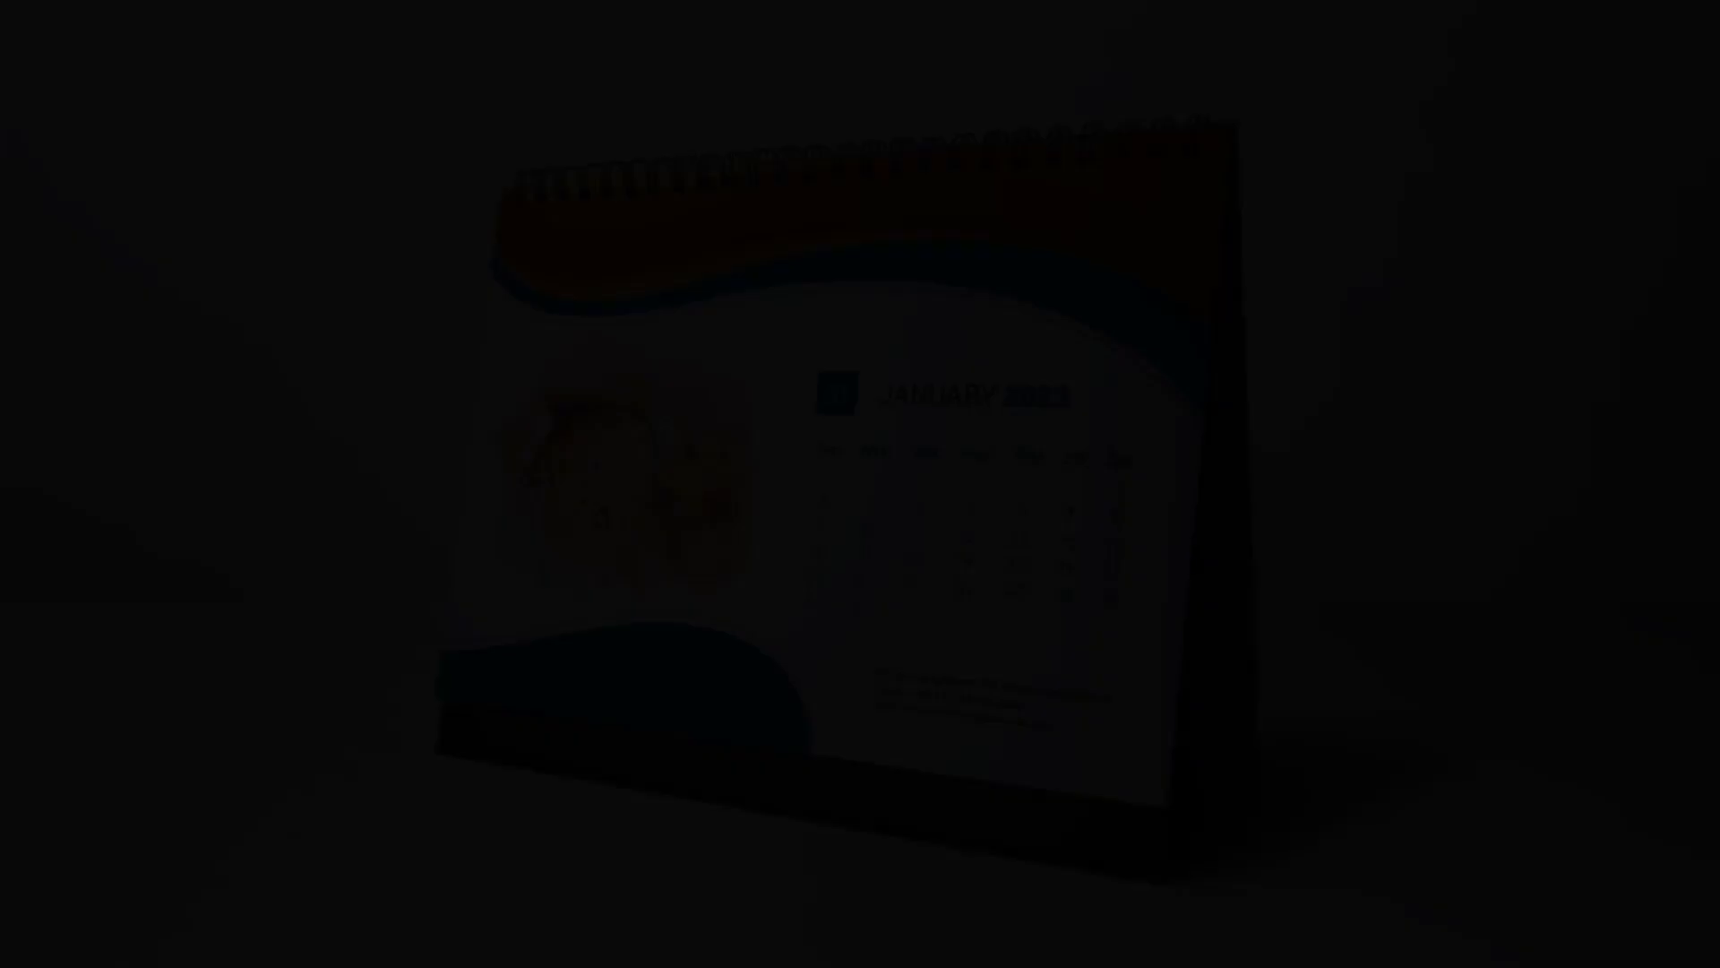